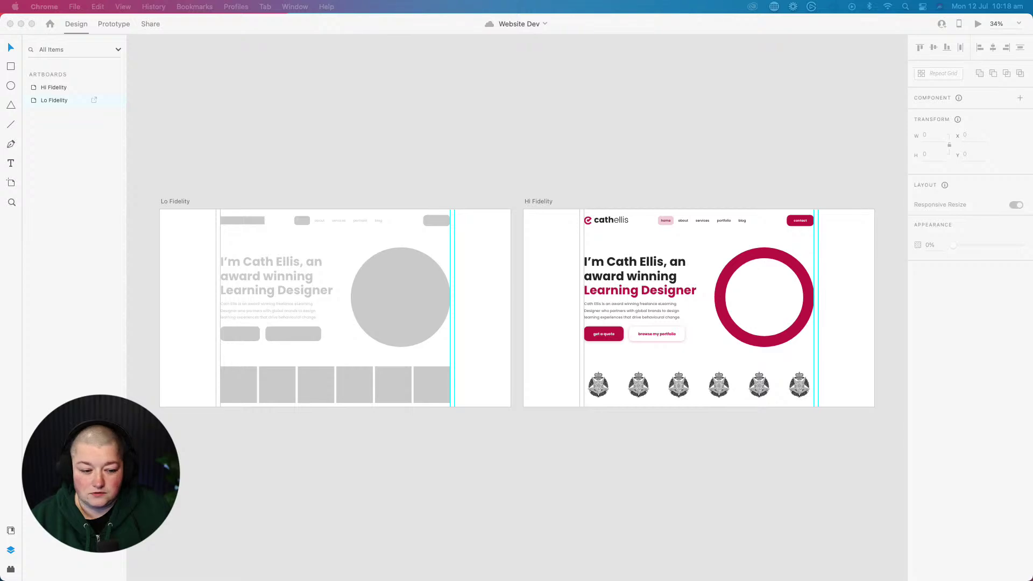
# - Switch to Chrome, adjust the Spotify playback volume and move the browser window away from the design
pyautogui.press('super+Tab')
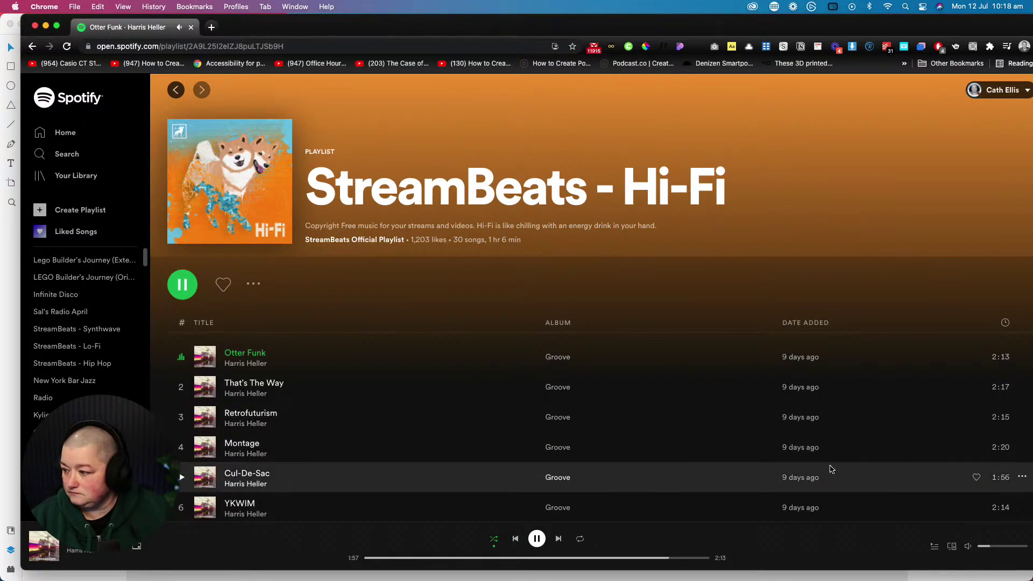
pyautogui.moveTo(987, 547); pyautogui.dragTo(988, 548)
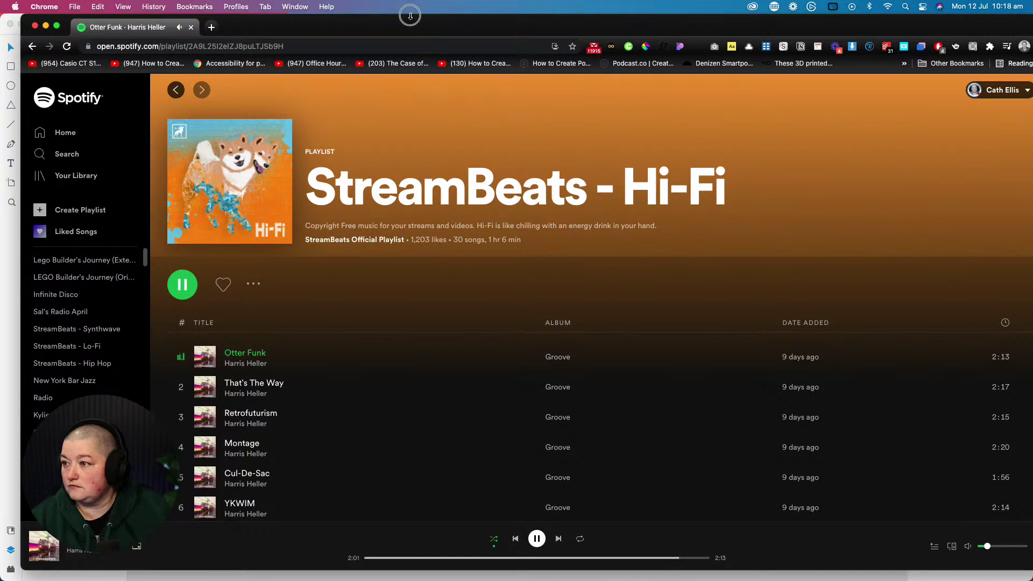
pyautogui.moveTo(413, 17); pyautogui.dragTo(0, 97)
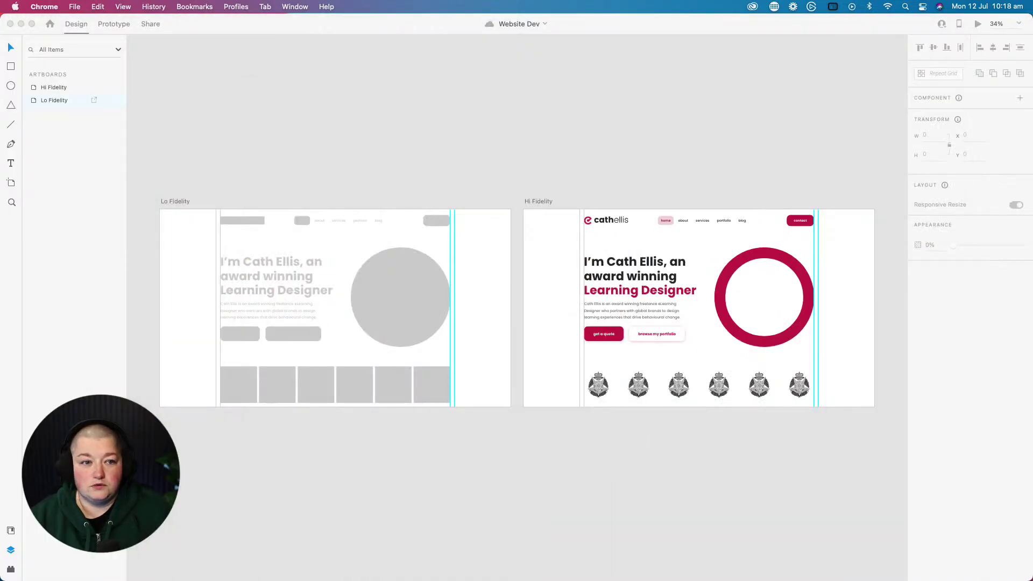
pyautogui.moveTo(0, 32); pyautogui.dragTo(0, 20)
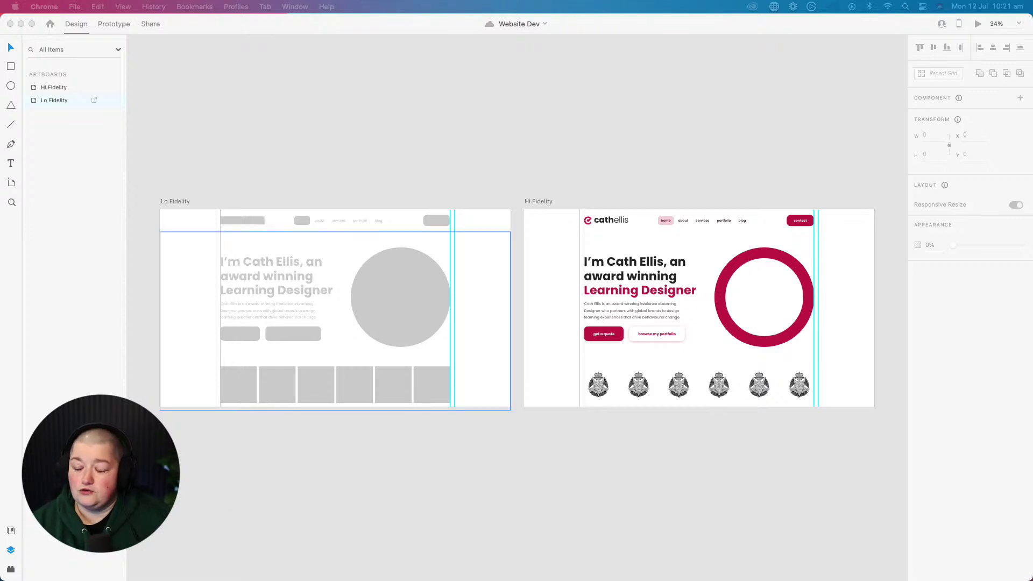
# - Preview the Lo Fidelity artboard, advance to the Hi Fidelity screen and close the preview
pyautogui.click(170, 201)
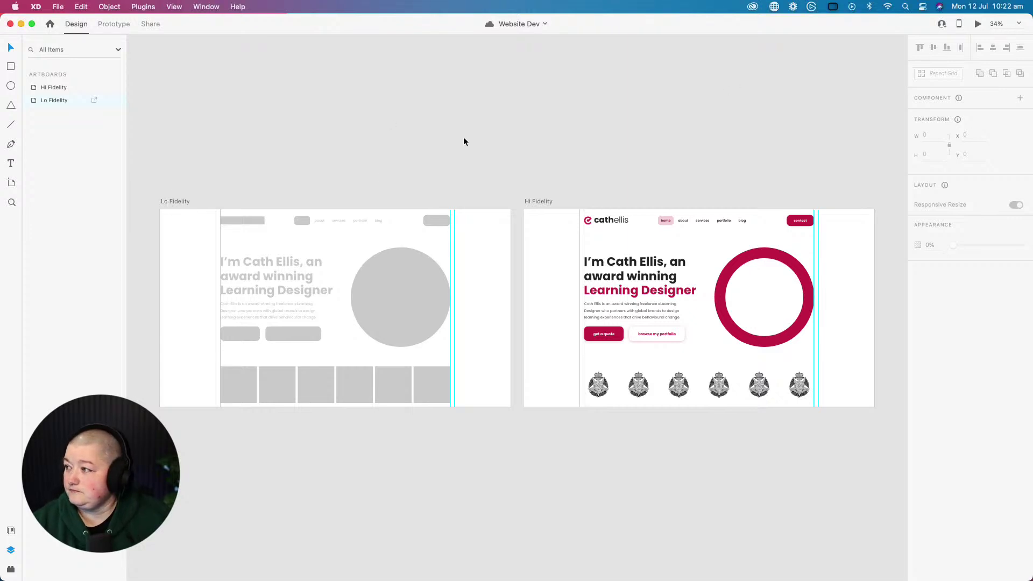
pyautogui.click(173, 202)
pyautogui.click(978, 23)
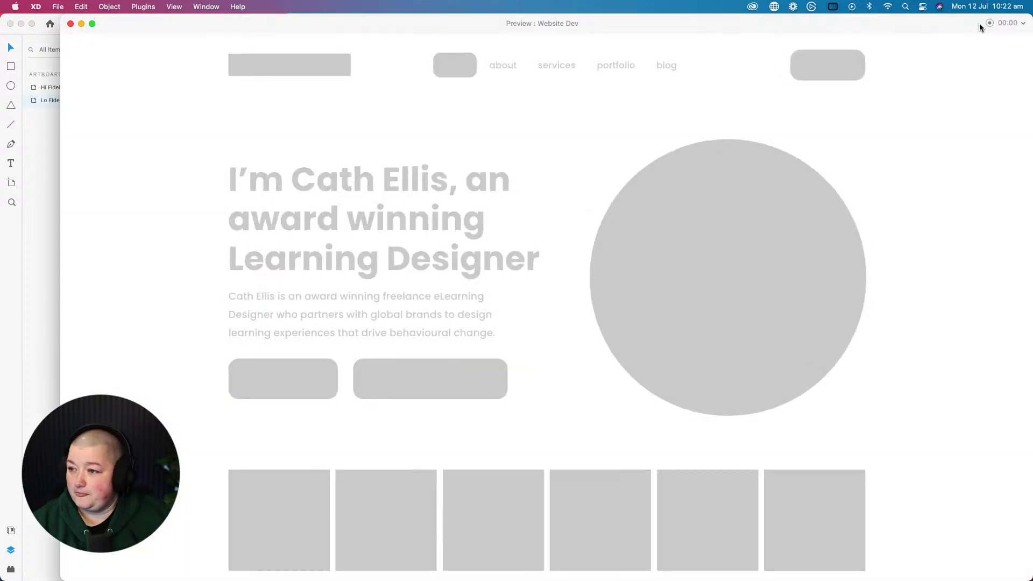
pyautogui.moveTo(503, 24); pyautogui.dragTo(473, 22)
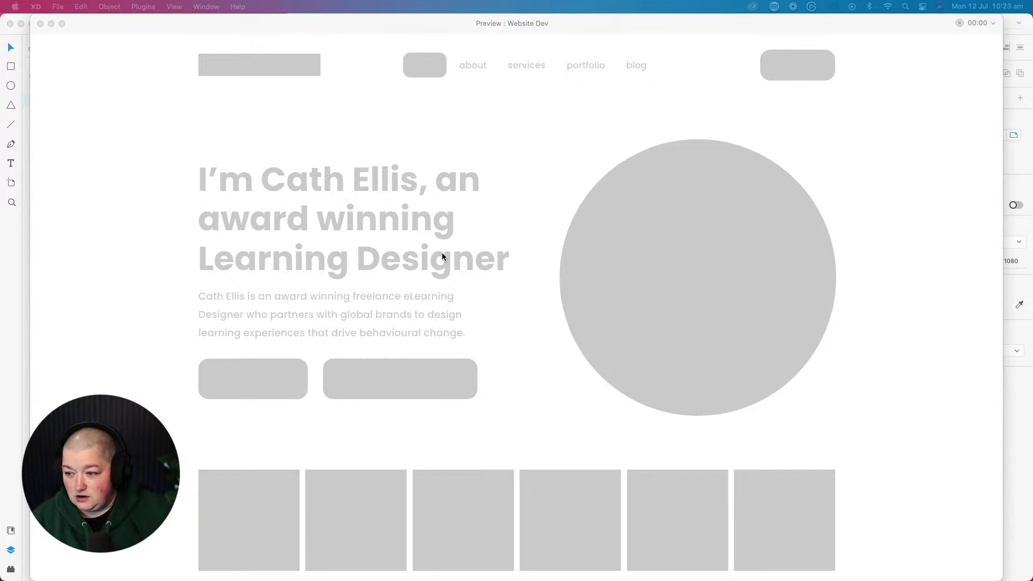
pyautogui.click(792, 162)
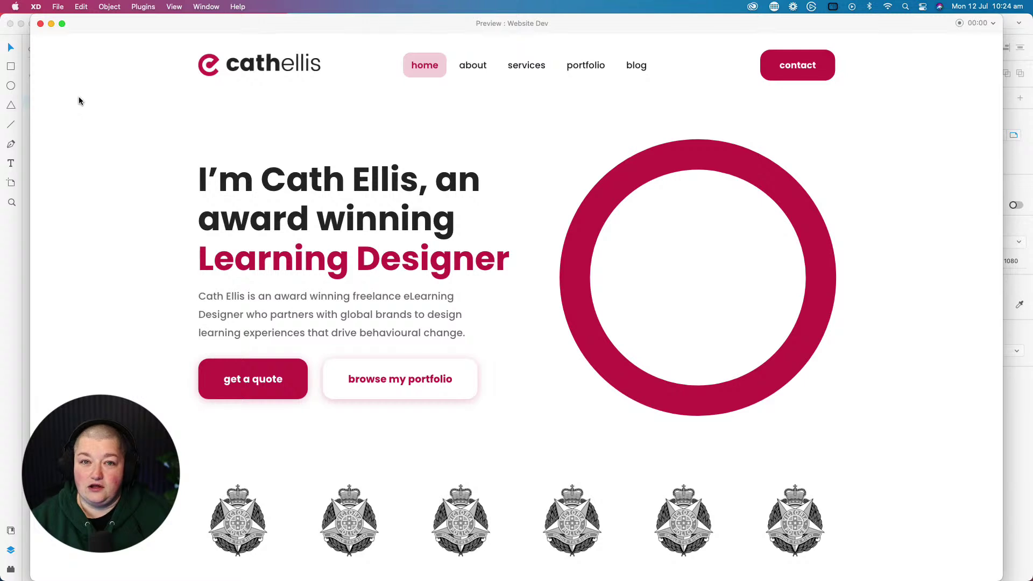
pyautogui.click(40, 23)
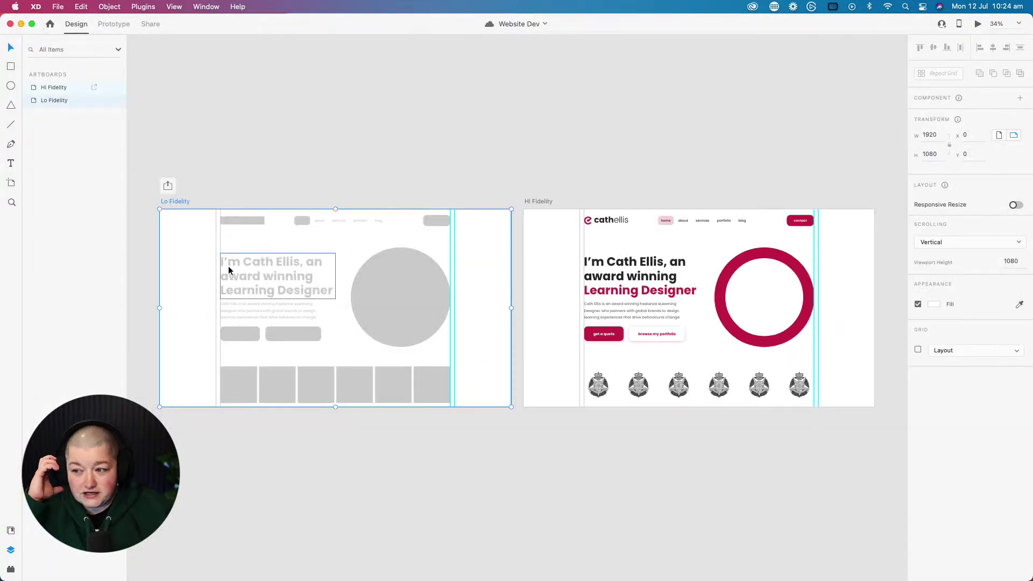
# - Extend the Lo Fidelity artboard downward to a height of about 3028
pyautogui.click(351, 134)
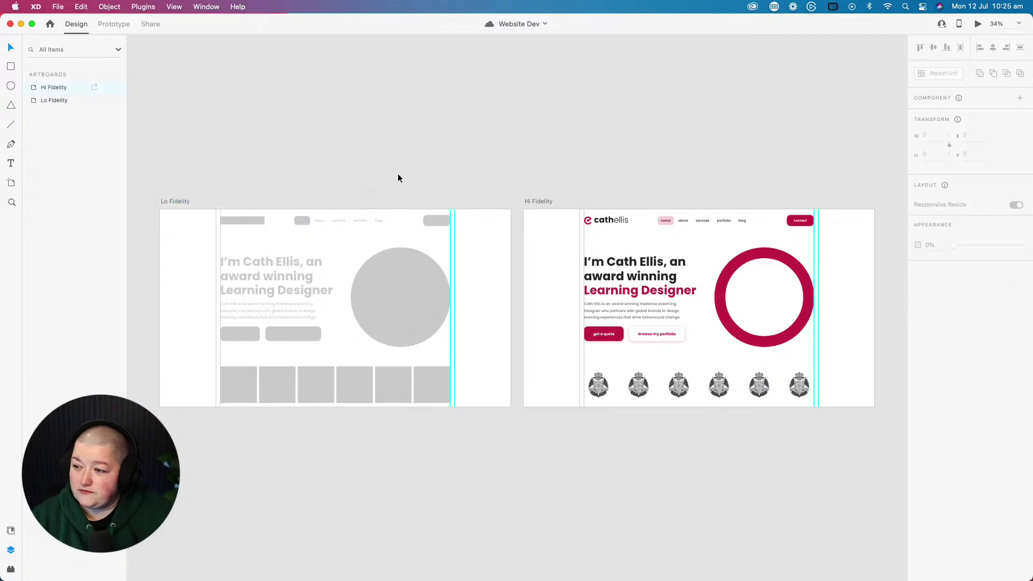
pyautogui.click(178, 202)
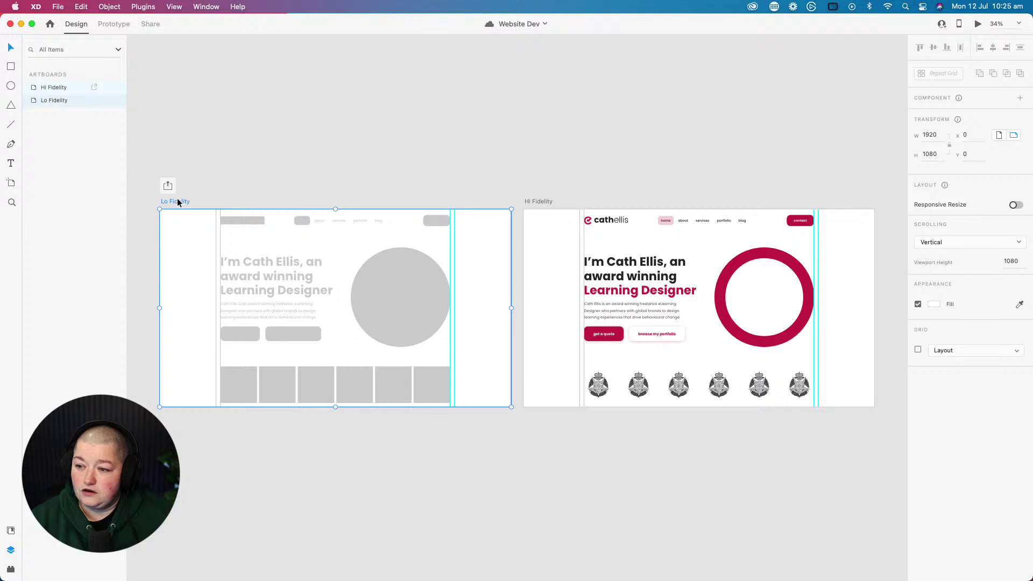
pyautogui.click(179, 337)
pyautogui.press('Escape')
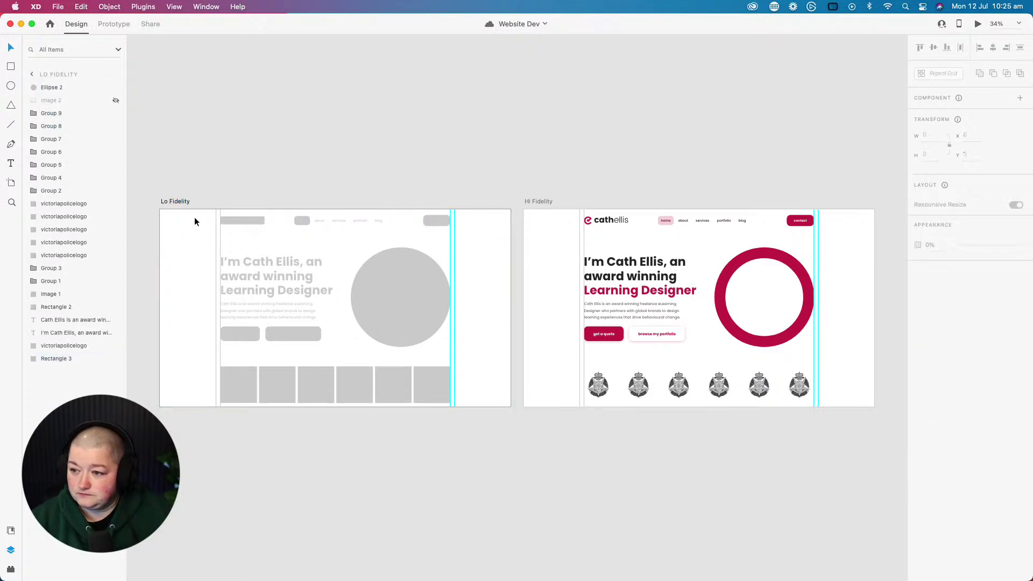
pyautogui.click(184, 202)
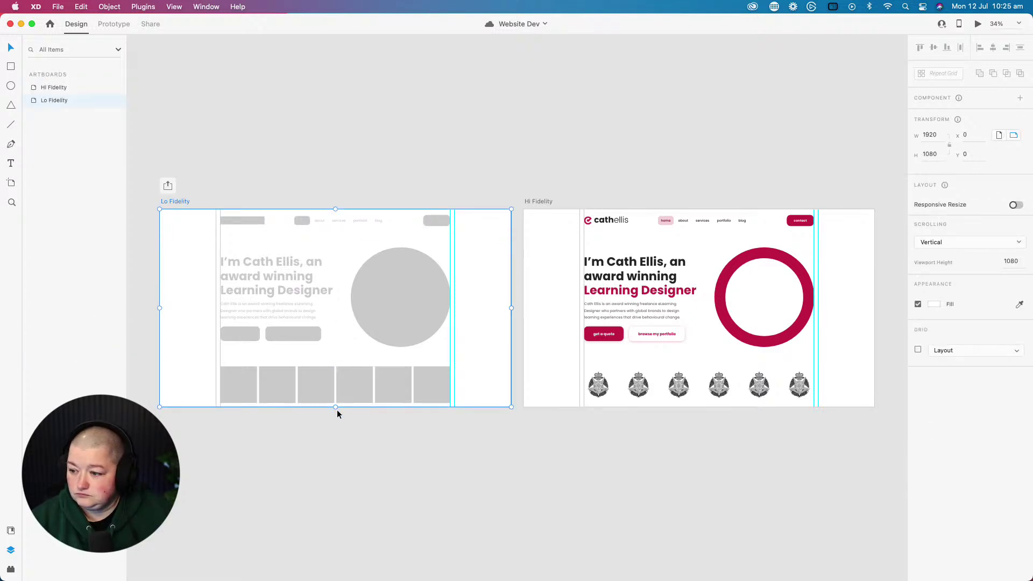
pyautogui.moveTo(336, 407)
pyautogui.mouseDown()
pyautogui.moveTo(330, 523)
pyautogui.moveTo(338, 408)
pyautogui.mouseUp()
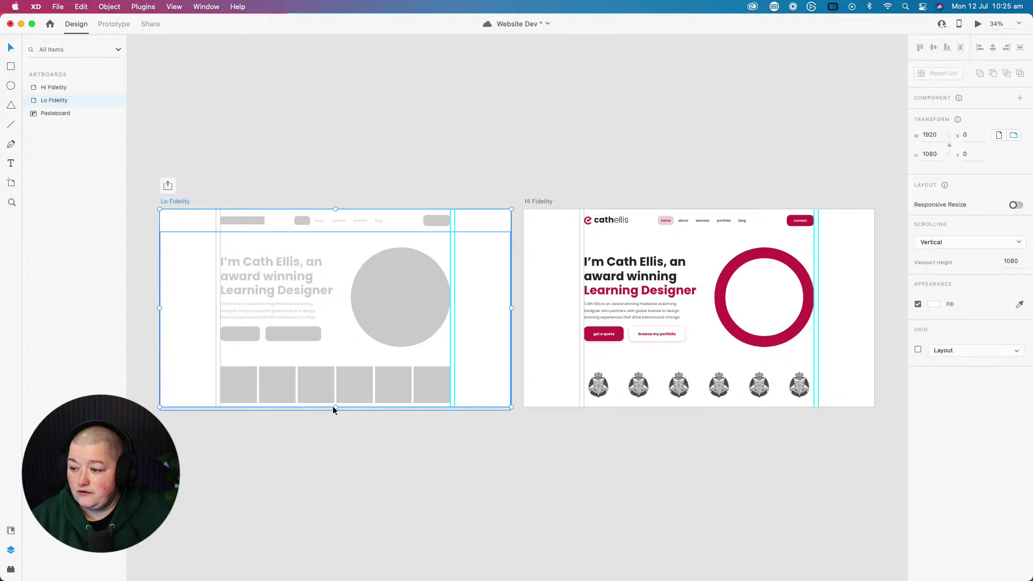
pyautogui.moveTo(335, 406); pyautogui.dragTo(323, 574)
pyautogui.scroll(-10, 327, 514)
pyautogui.scroll(5, 327, 514)
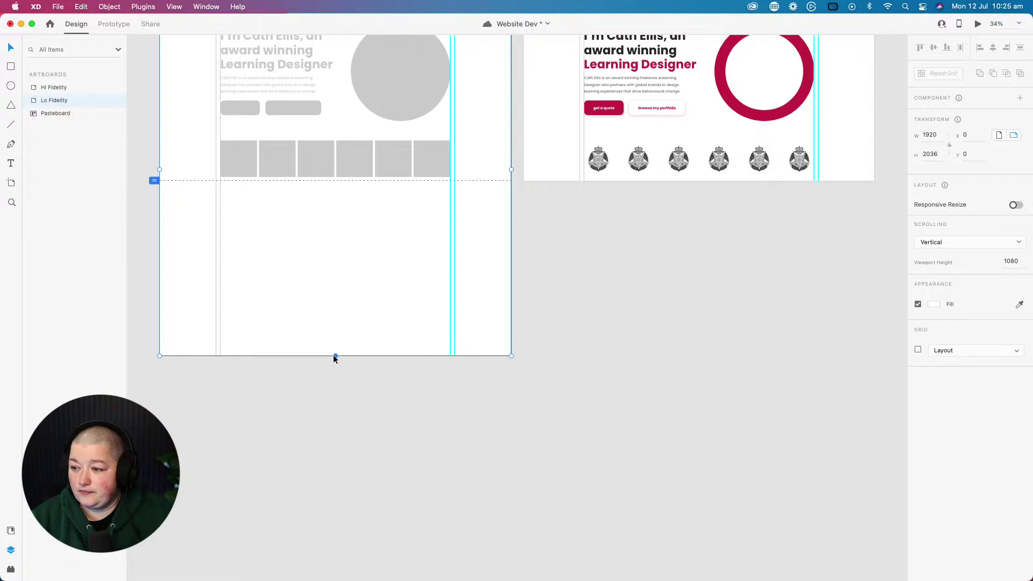
pyautogui.moveTo(334, 355); pyautogui.dragTo(325, 536)
pyautogui.scroll(5, 312, 415)
# - Lower the Lo Fidelity artboard's scrolling viewport marker to its bottom edge, for a viewport height of 3028
pyautogui.click(153, 293)
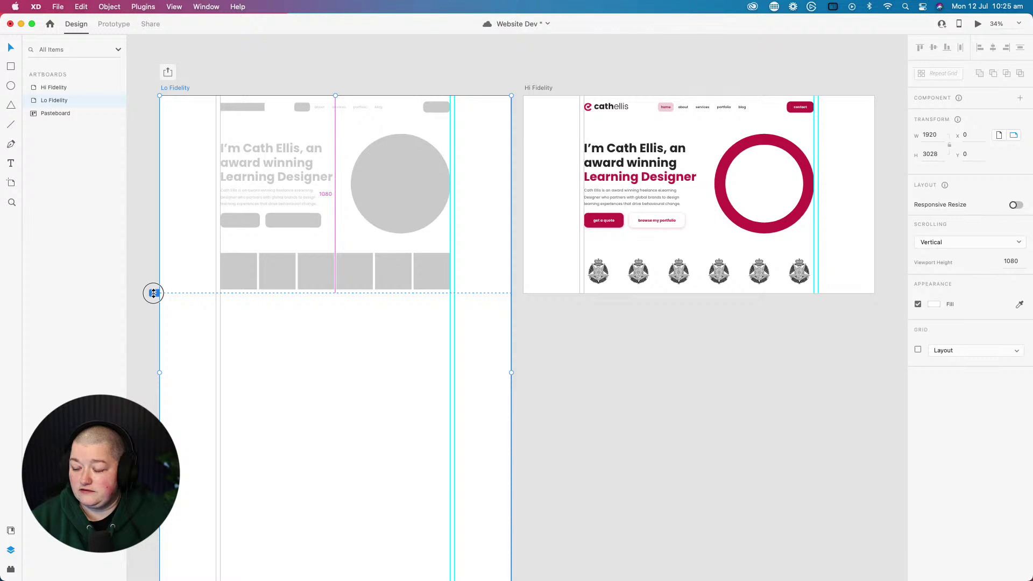
pyautogui.click(177, 226)
pyautogui.click(155, 293)
pyautogui.moveTo(155, 293); pyautogui.dragTo(156, 525)
pyautogui.scroll(-5, 334, 301)
pyautogui.click(153, 397)
pyautogui.moveTo(152, 397); pyautogui.dragTo(157, 524)
pyautogui.scroll(10, 206, 373)
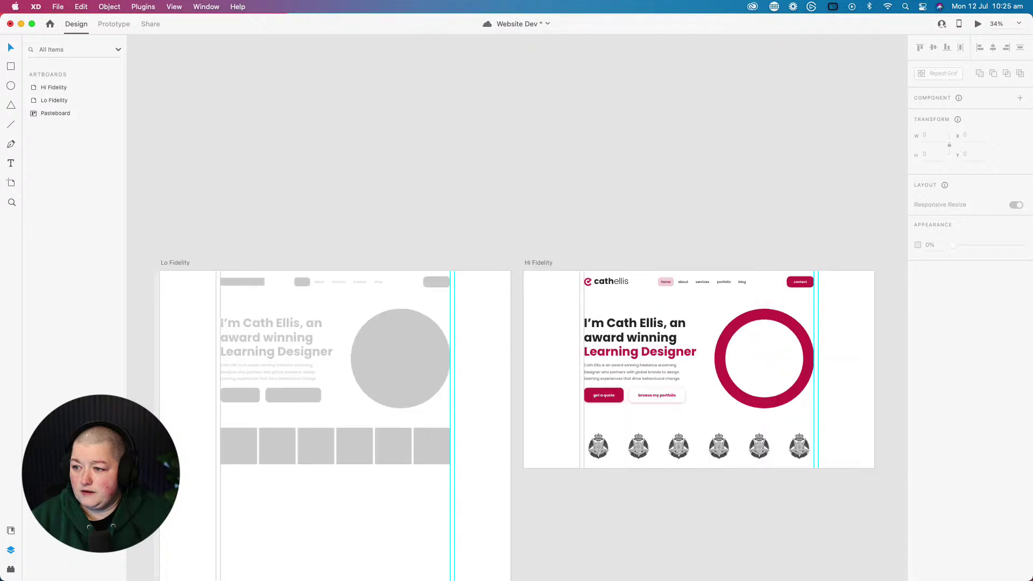
# - Select the Lo Fidelity artboard, show the document assets and save the document
pyautogui.scroll(-1, 207, 372)
pyautogui.click(230, 362)
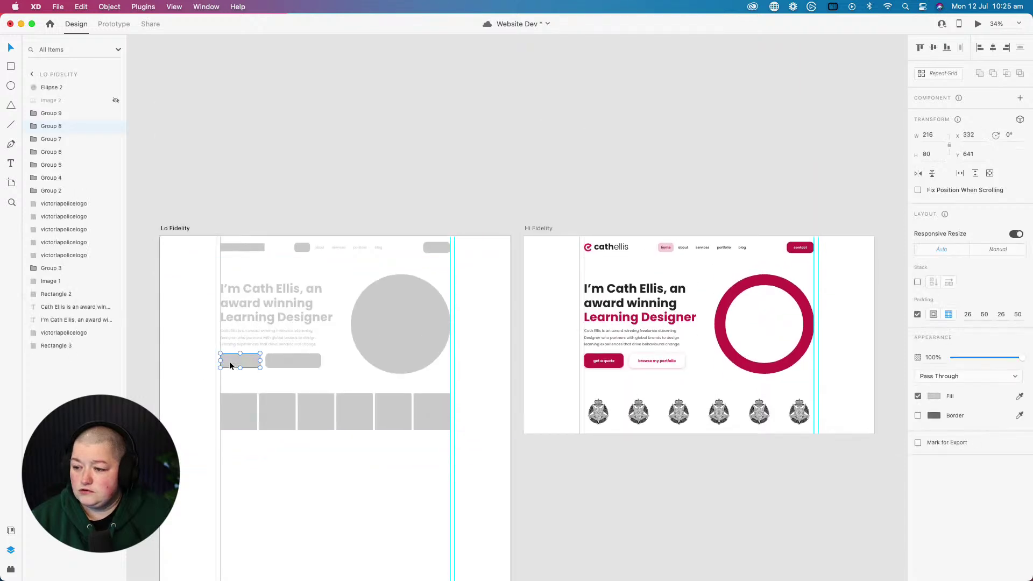
pyautogui.click(263, 204)
pyautogui.click(178, 229)
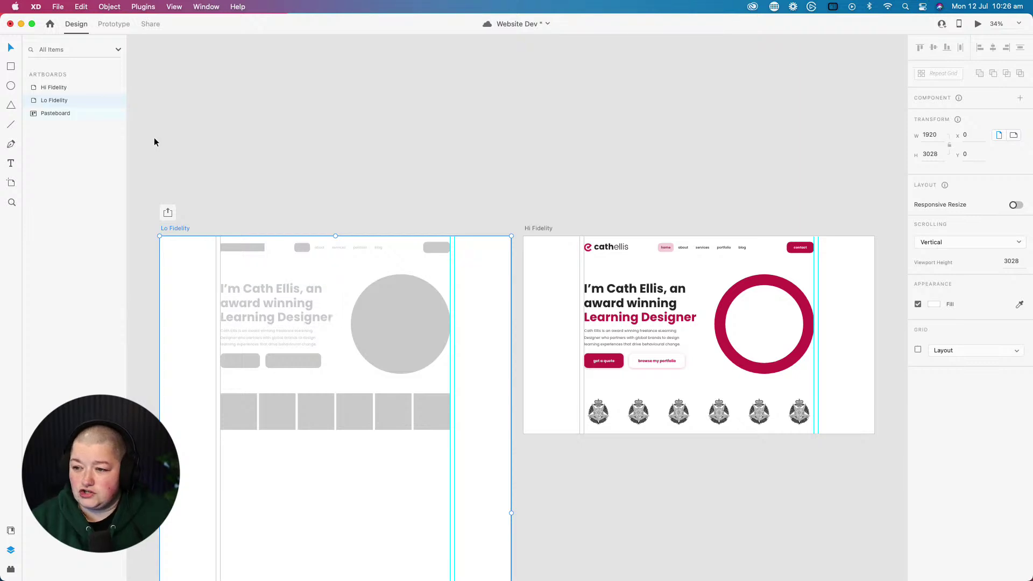
pyautogui.click(11, 531)
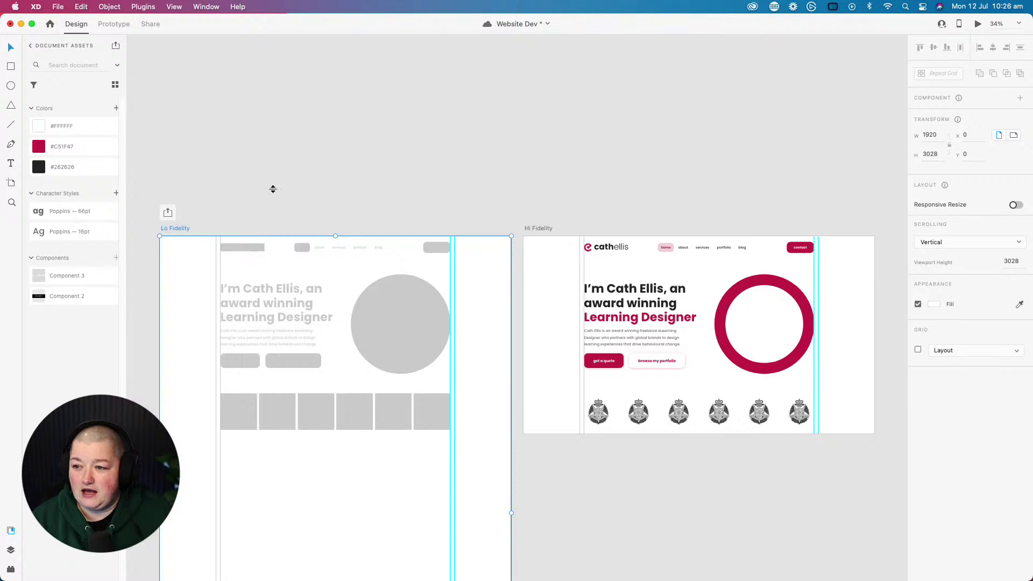
pyautogui.press('super+s')
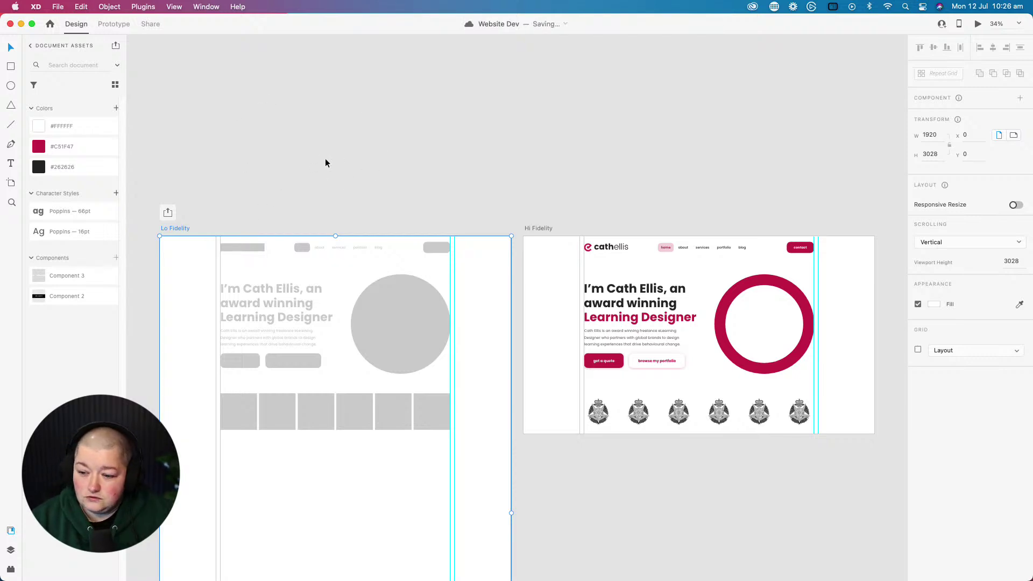
# - Draw a trial rectangle about 867 by 381 above the Lo Fidelity artboard, try the other drawing tools and delete the rectangle
pyautogui.click(11, 67)
pyautogui.moveTo(186, 82)
pyautogui.mouseDown()
pyautogui.moveTo(294, 170)
pyautogui.moveTo(344, 150)
pyautogui.mouseUp()
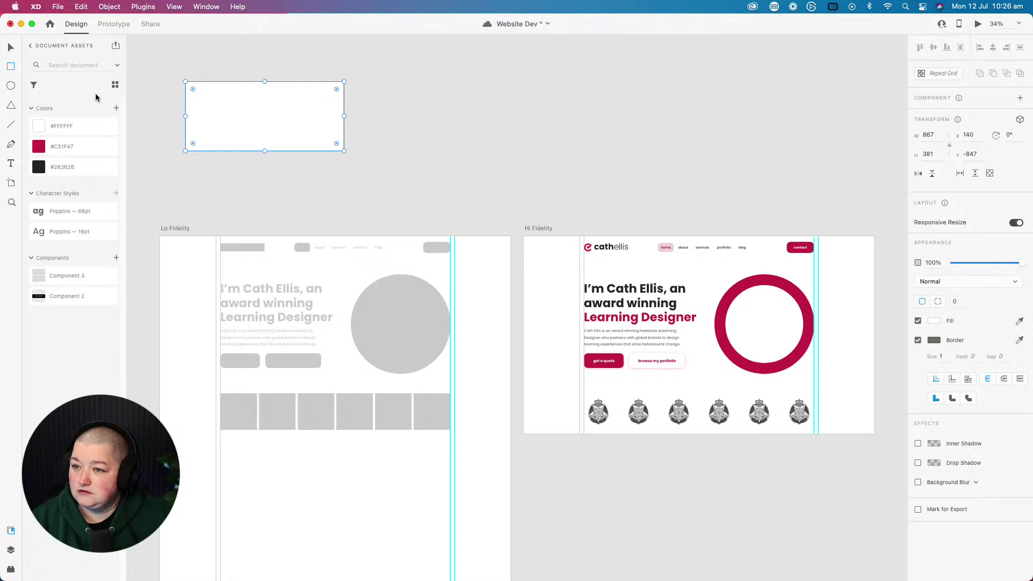
pyautogui.click(10, 48)
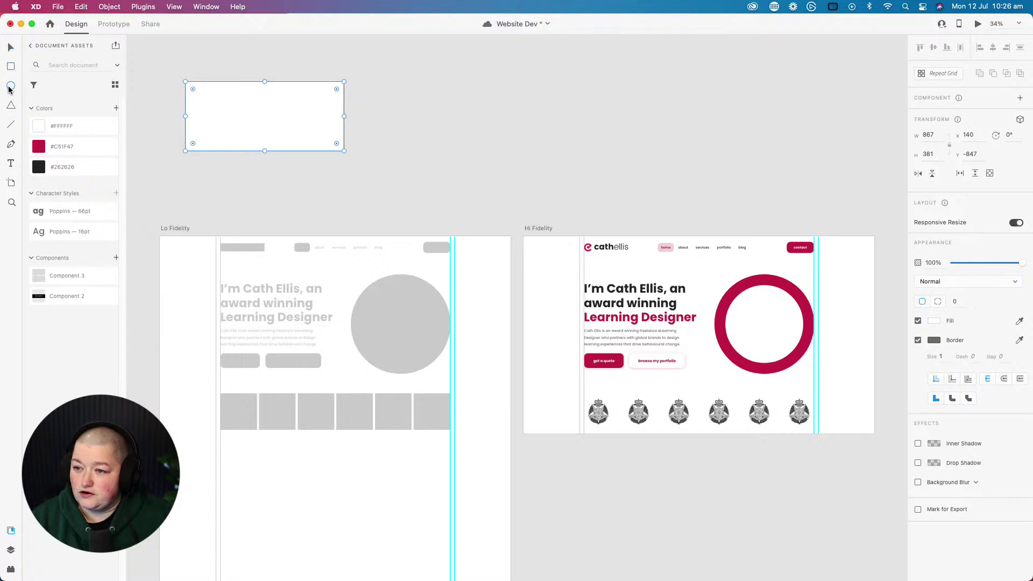
pyautogui.click(11, 124)
pyautogui.click(13, 146)
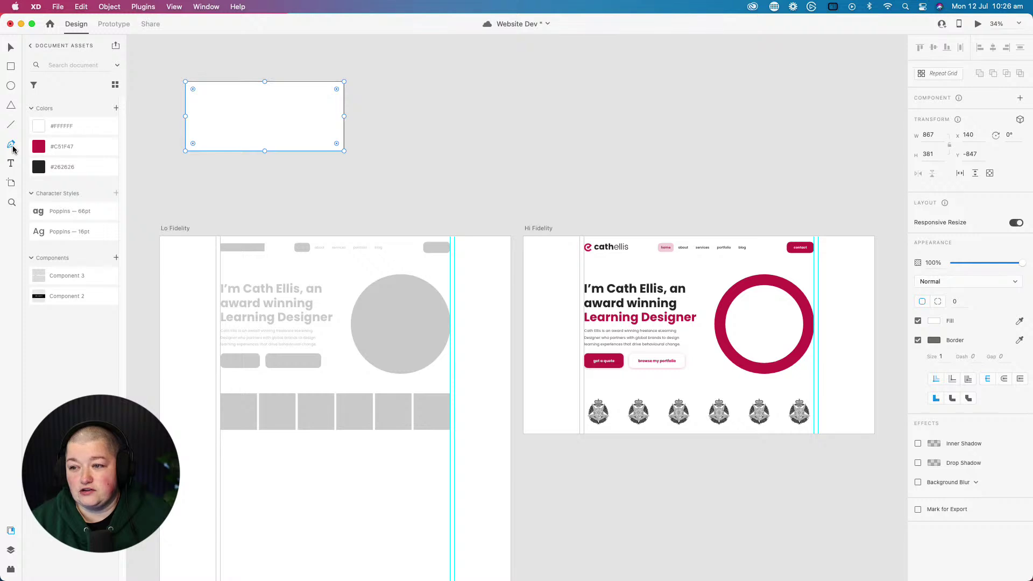
pyautogui.click(11, 163)
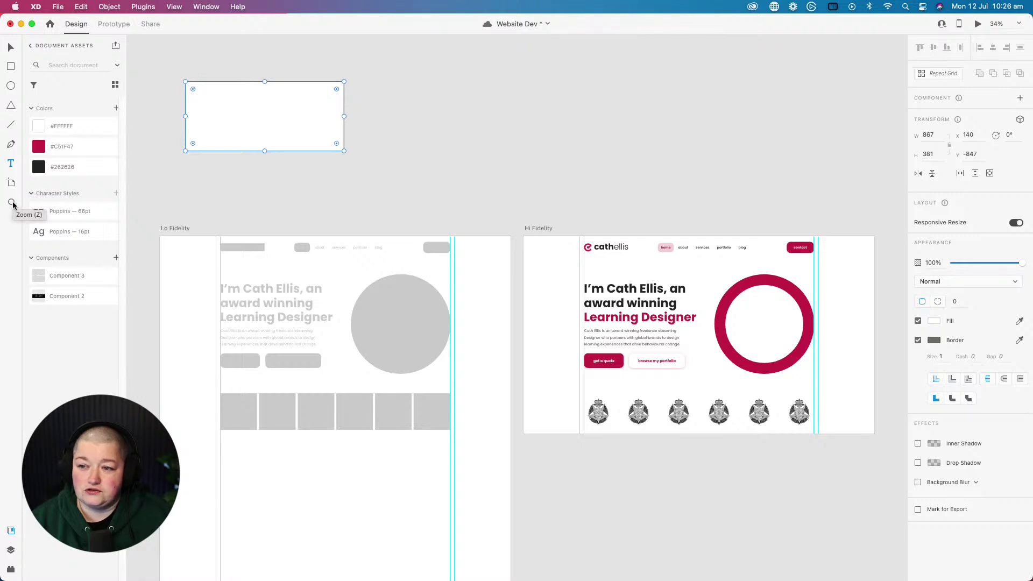
pyautogui.click(12, 205)
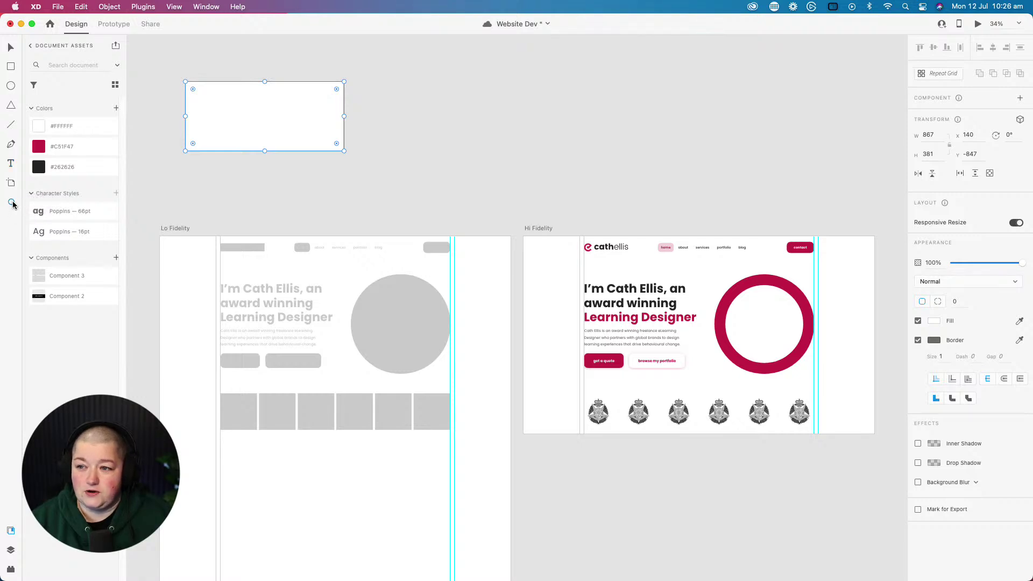
pyautogui.click(12, 49)
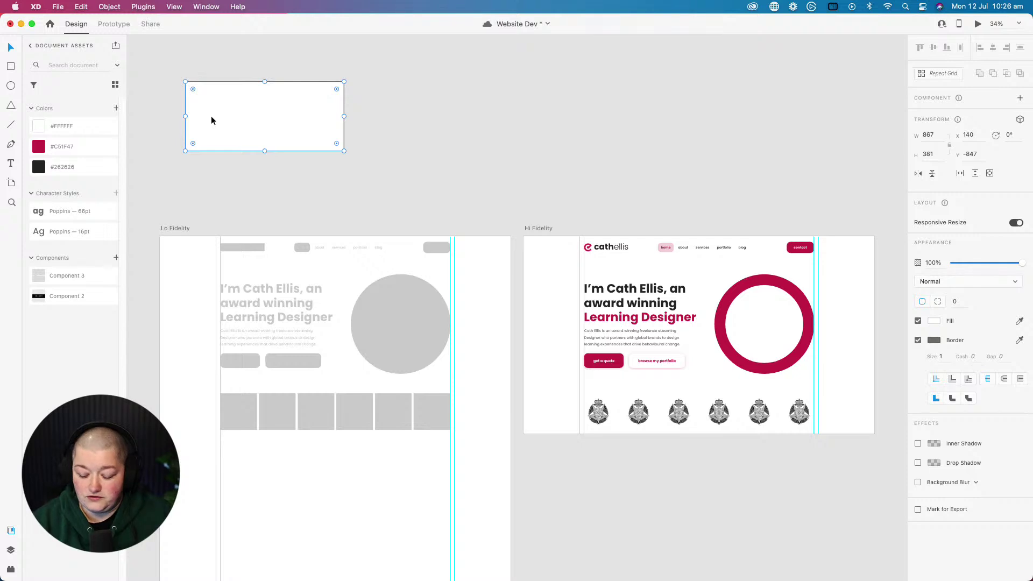
pyautogui.press('Delete')
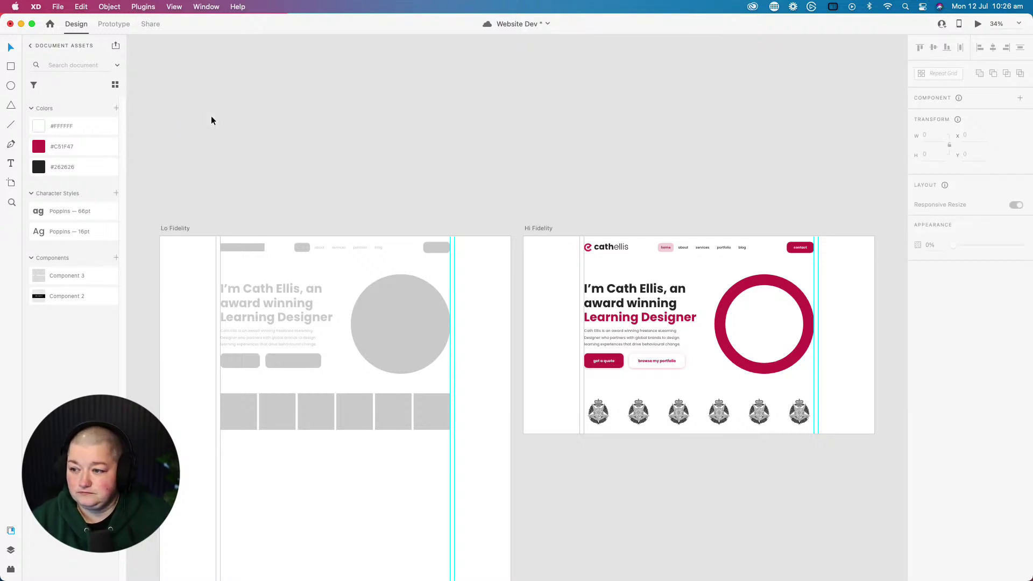
# - Hide and show the document assets again, and save the document
pyautogui.scroll(-2, 211, 121)
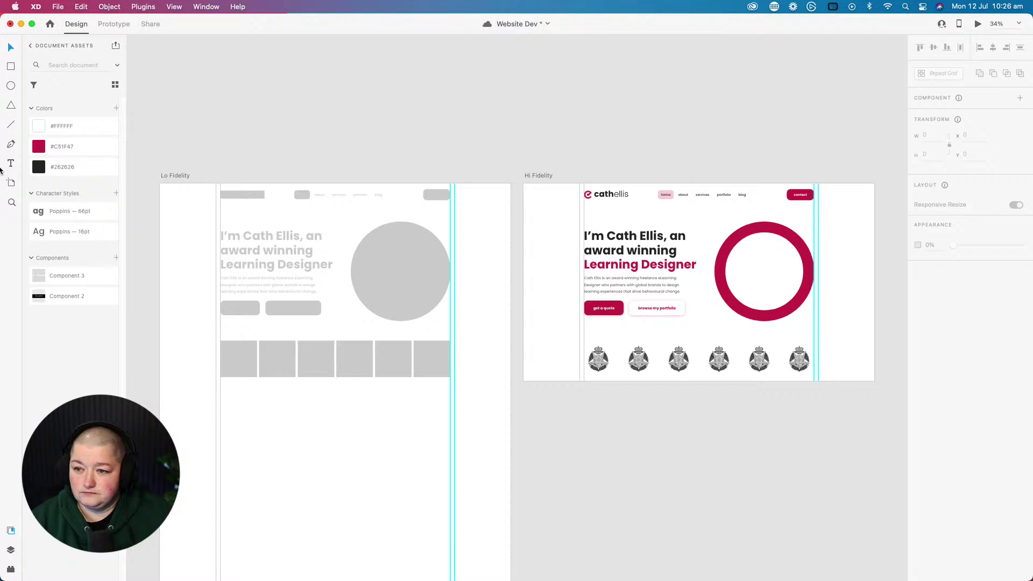
pyautogui.click(10, 533)
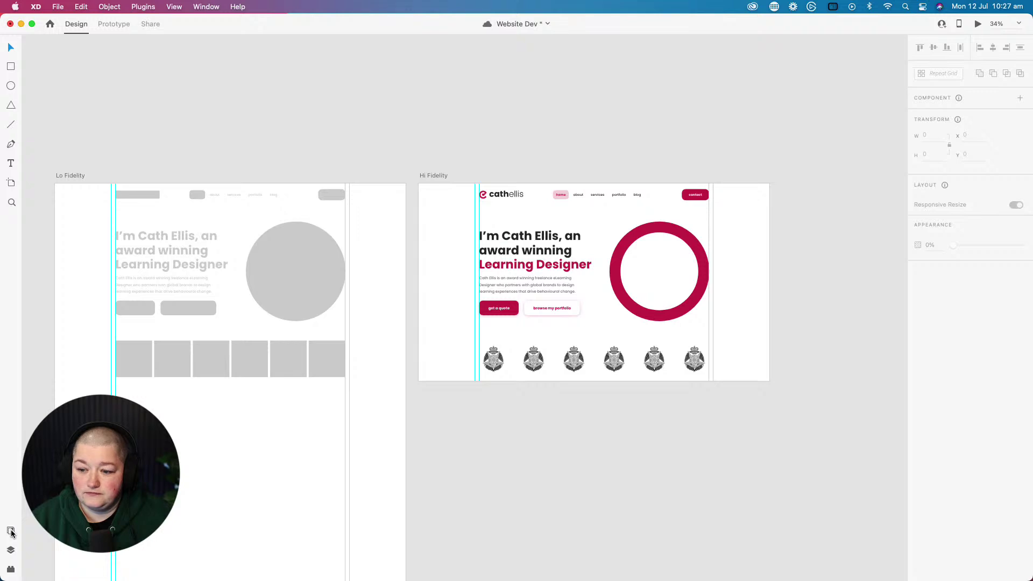
pyautogui.click(11, 532)
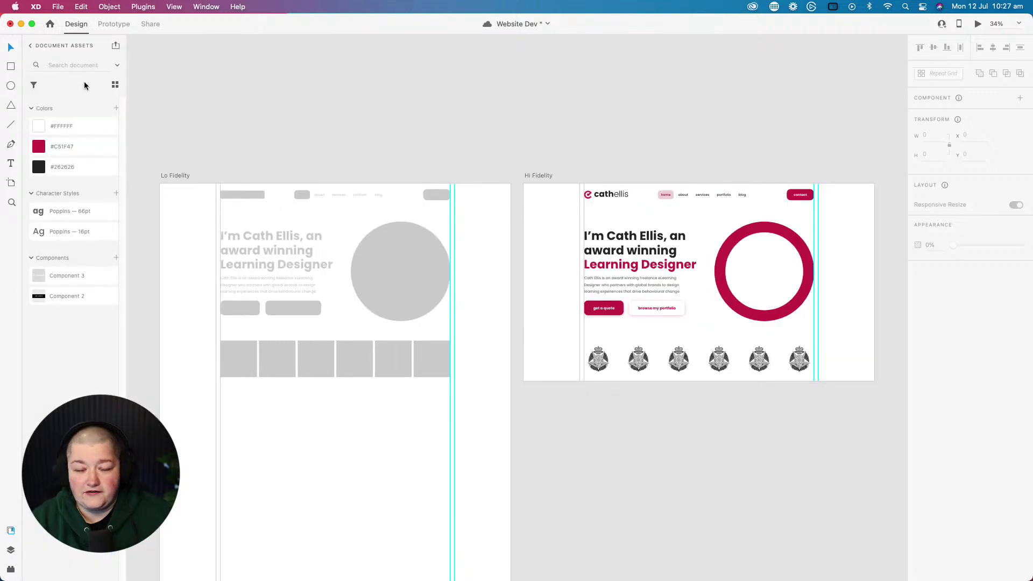
pyautogui.press('super+s')
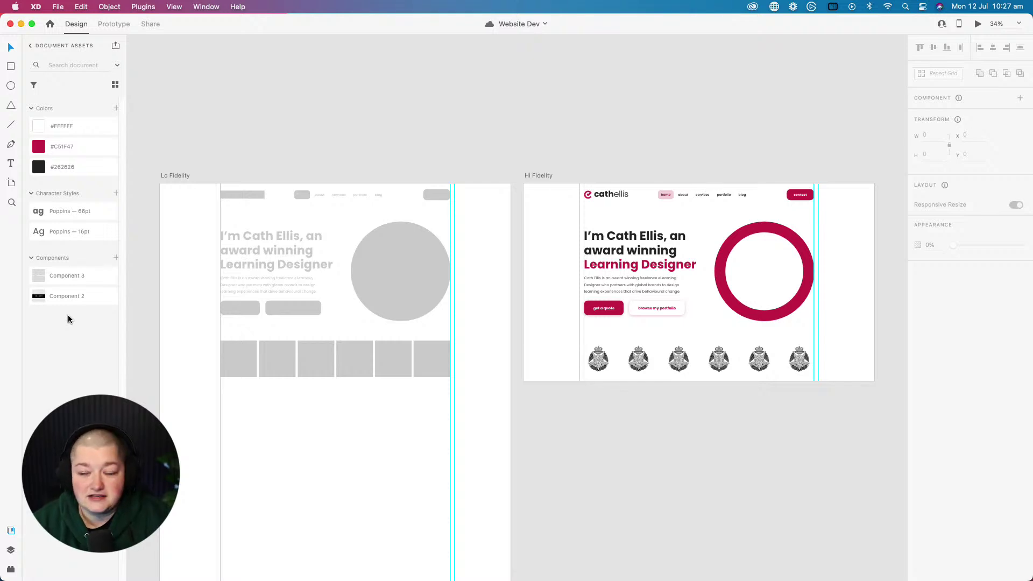
# - Compare the grid and list views of the document assets and return to the layers list
pyautogui.click(115, 85)
pyautogui.click(115, 85)
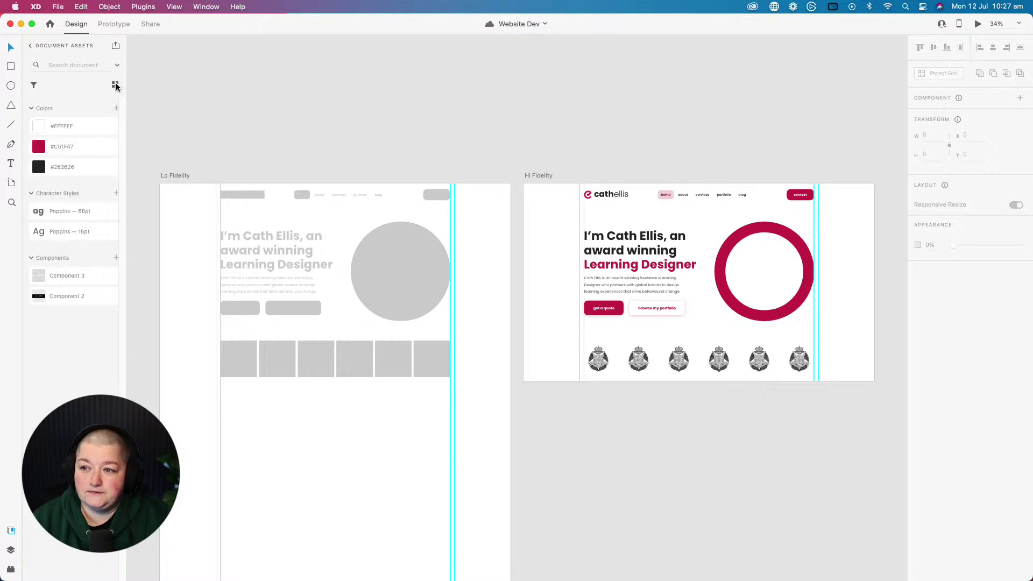
pyautogui.click(115, 86)
pyautogui.click(115, 85)
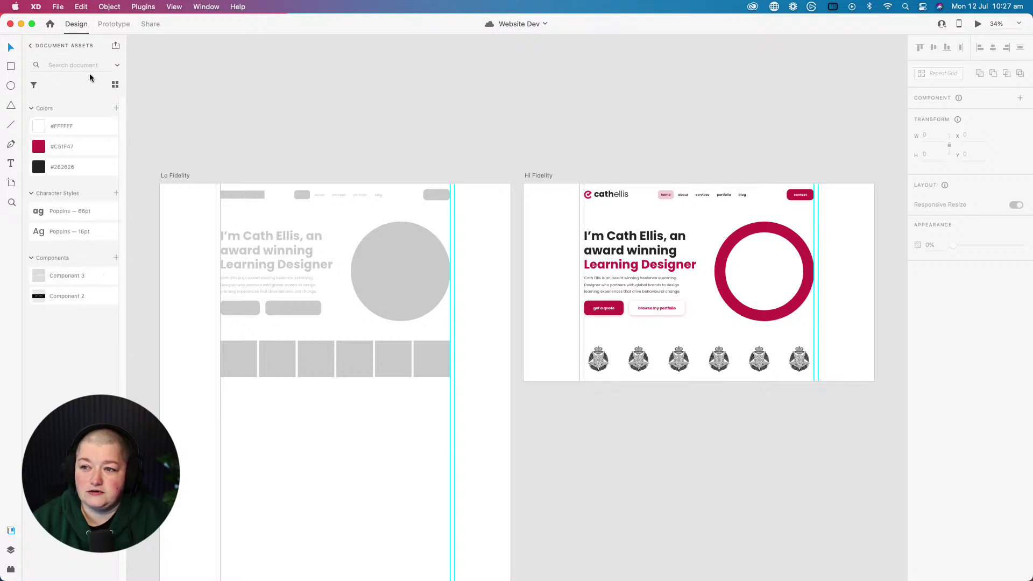
pyautogui.click(11, 551)
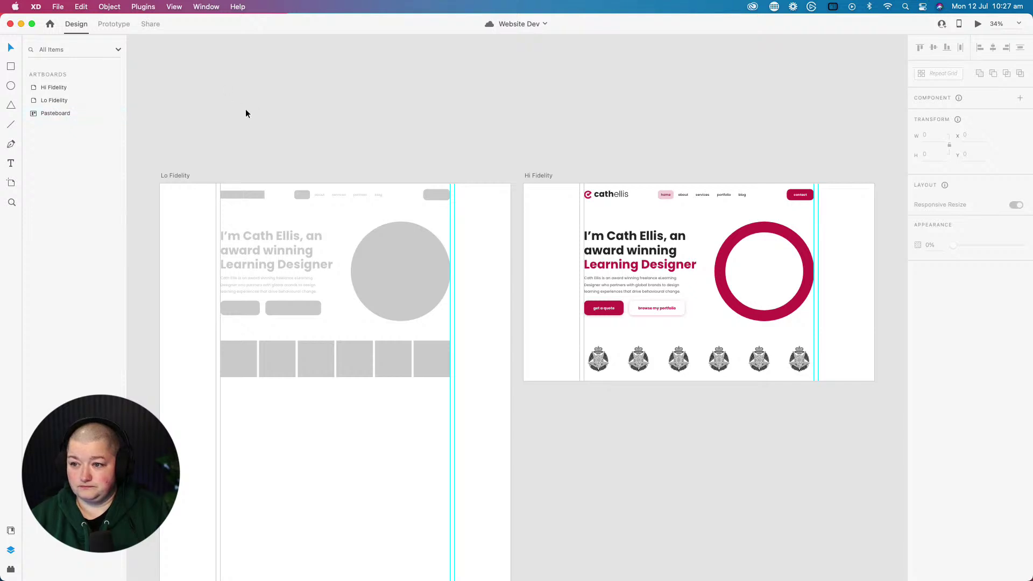
pyautogui.moveTo(386, 110); pyautogui.dragTo(721, 41)
pyautogui.scroll(-10, 408, 410)
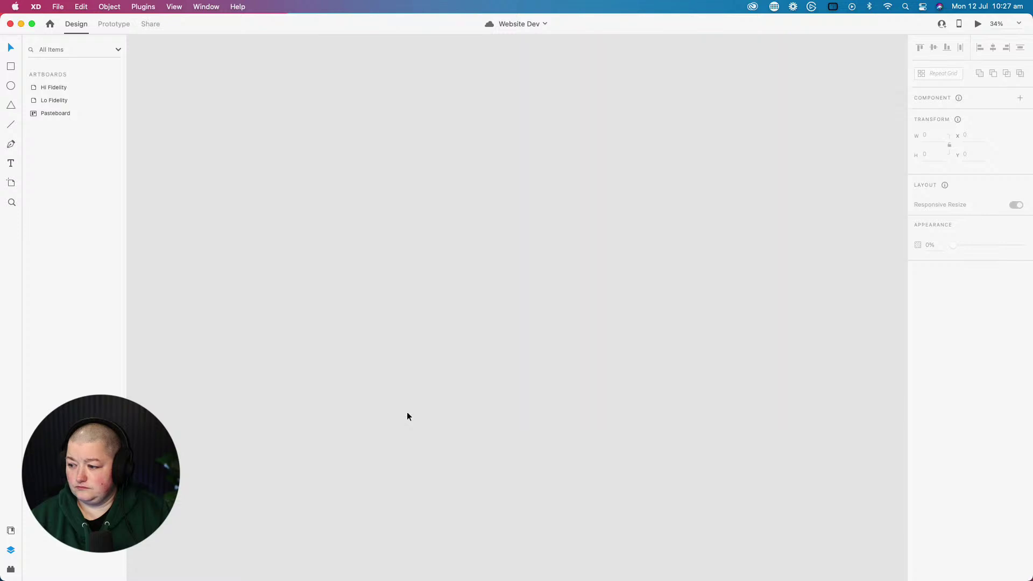
pyautogui.scroll(10, 406, 411)
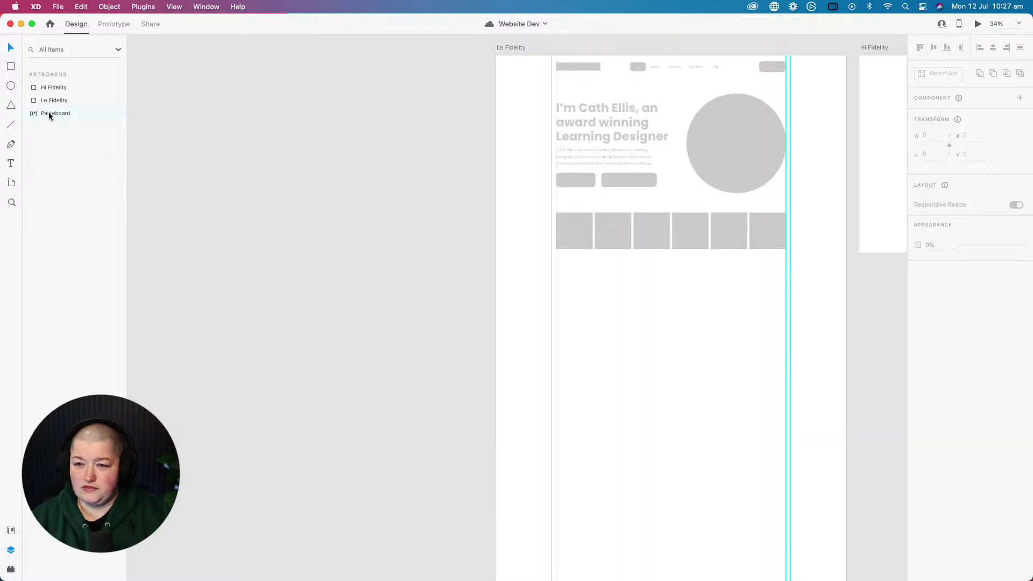
pyautogui.moveTo(345, 200); pyautogui.dragTo(124, 240)
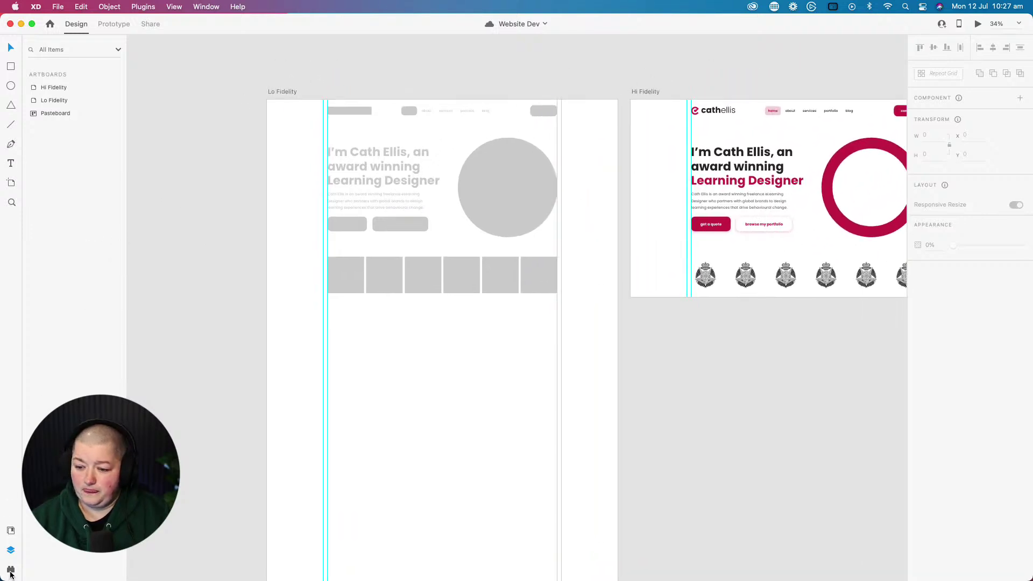
# - Show the installed plugins, open the Creative Cloud plugin marketplace and go through its five-part introductory tour to the end
pyautogui.click(11, 570)
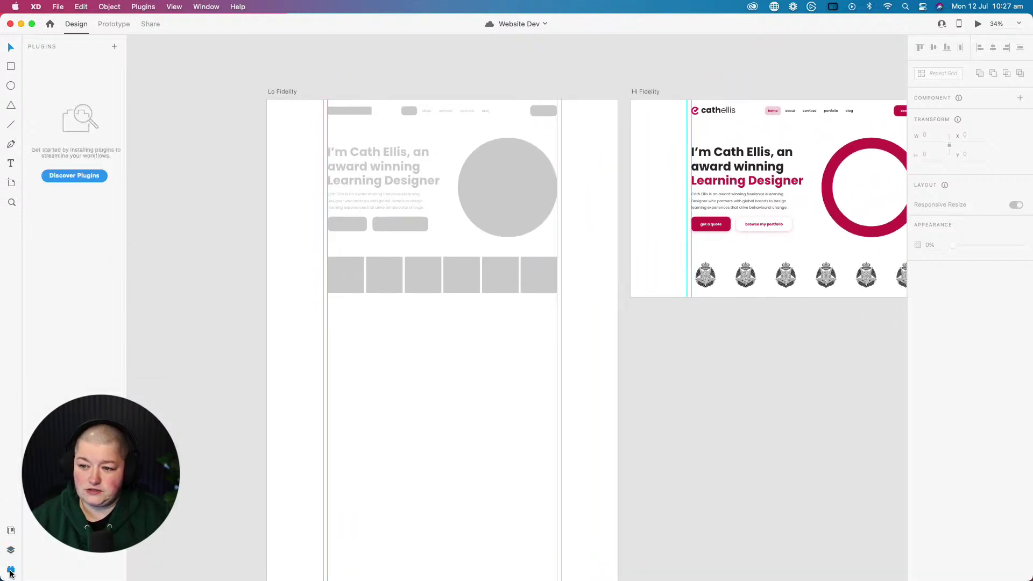
pyautogui.click(83, 175)
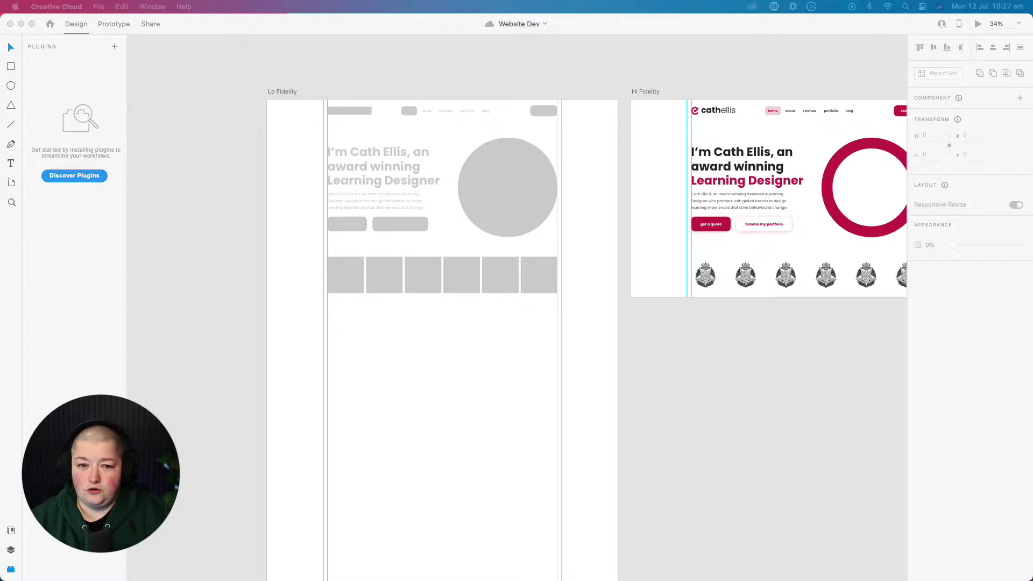
pyautogui.click(309, 228)
pyautogui.click(308, 230)
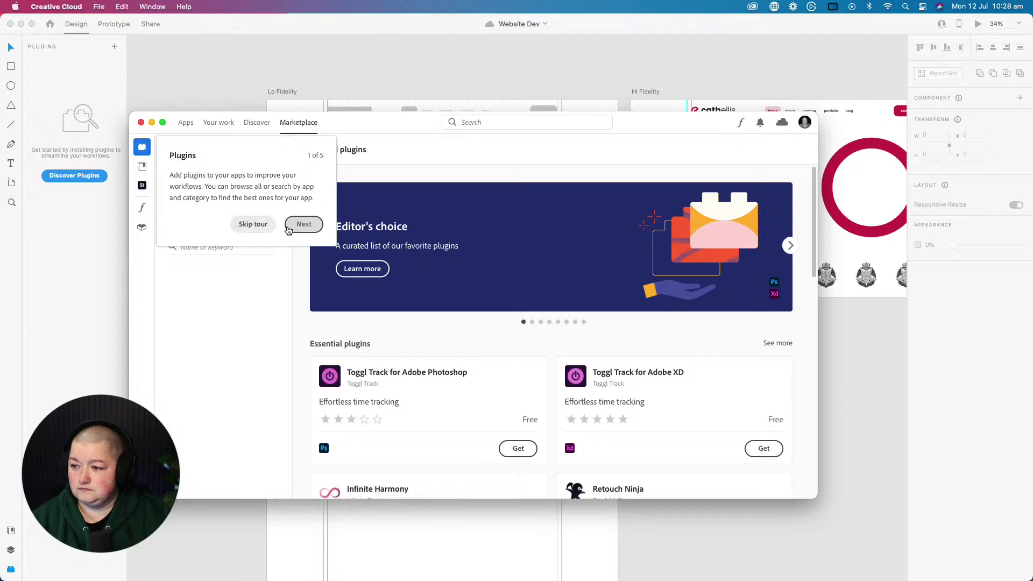
pyautogui.click(290, 226)
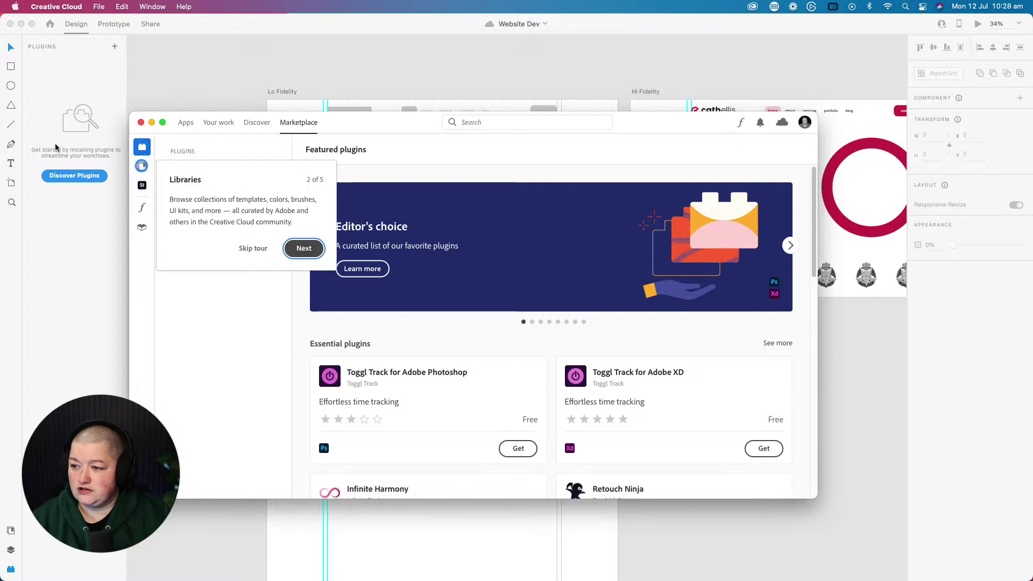
pyautogui.click(304, 249)
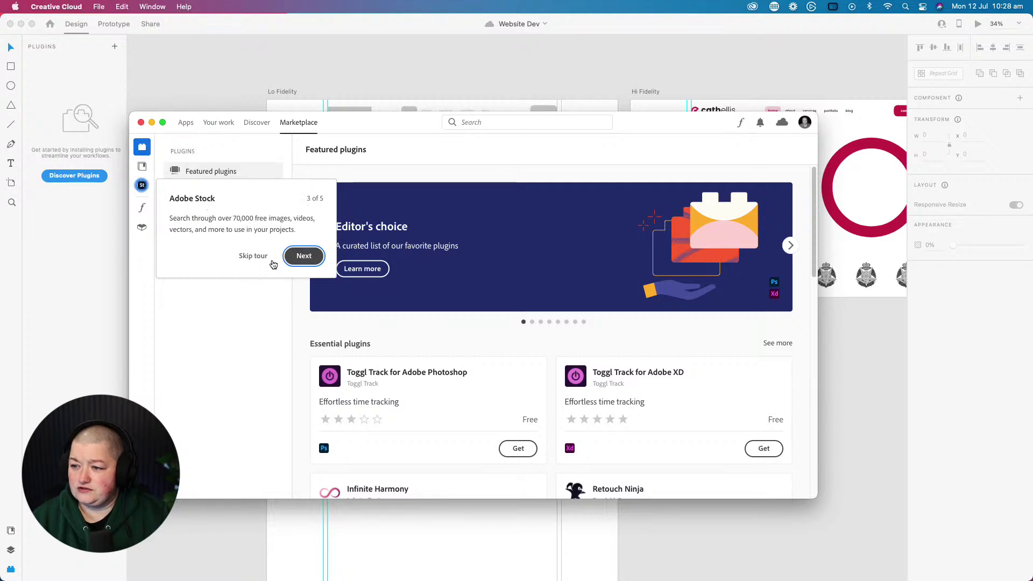
pyautogui.click(293, 257)
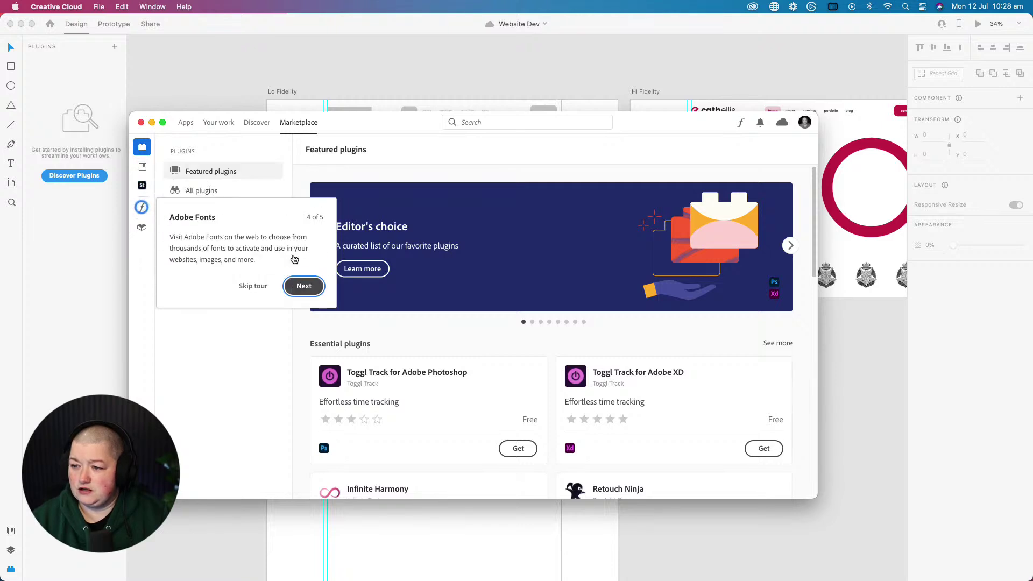
pyautogui.click(302, 285)
pyautogui.click(296, 311)
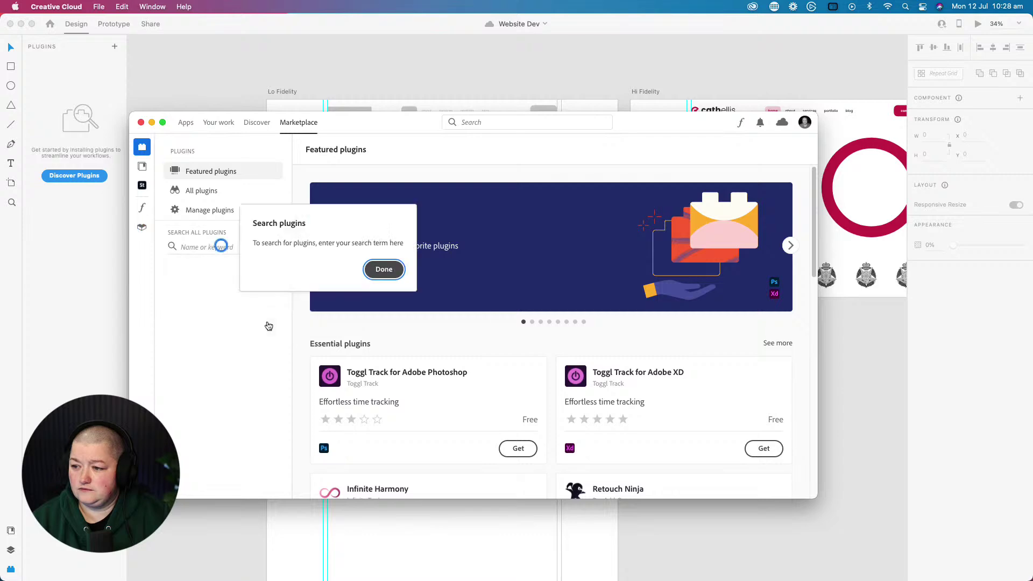
pyautogui.click(384, 270)
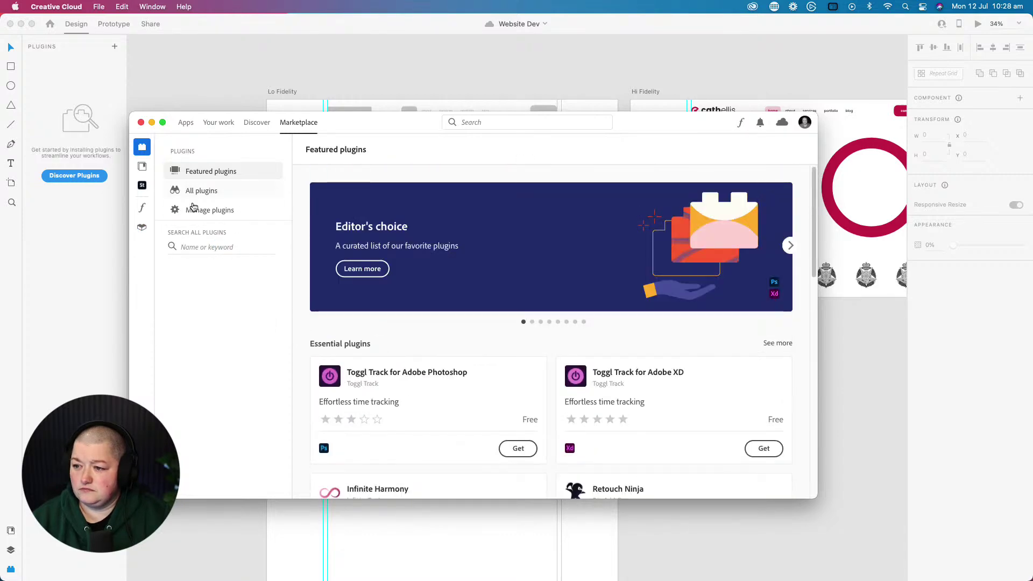
# - Browse the featured plugins in the Creative Cloud marketplace, close it and return to the Website Dev document
pyautogui.scroll(-3, 436, 375)
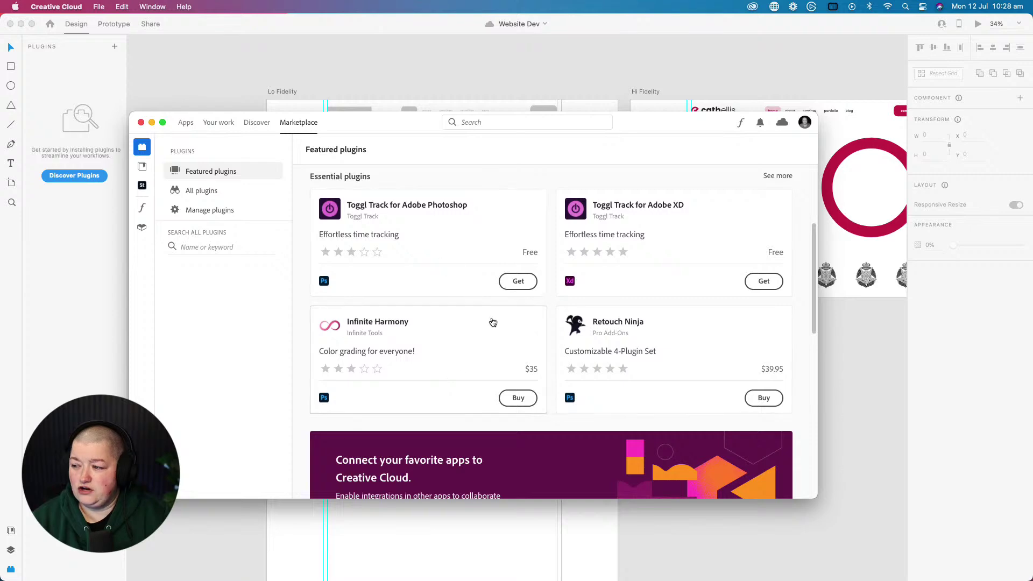
pyautogui.scroll(-7, 461, 316)
pyautogui.scroll(-2, 499, 298)
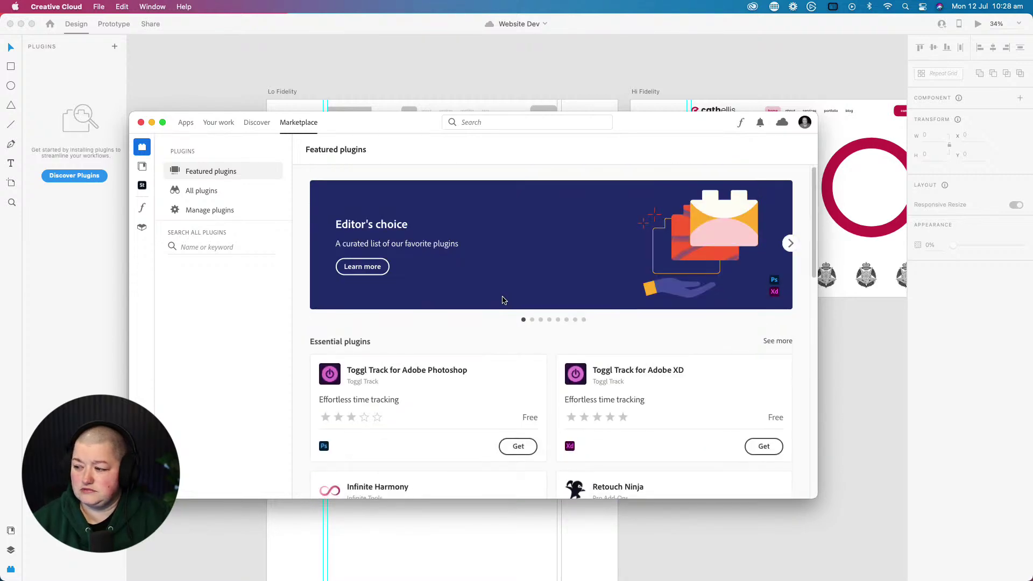
pyautogui.scroll(-3, 448, 304)
pyautogui.scroll(3, 448, 304)
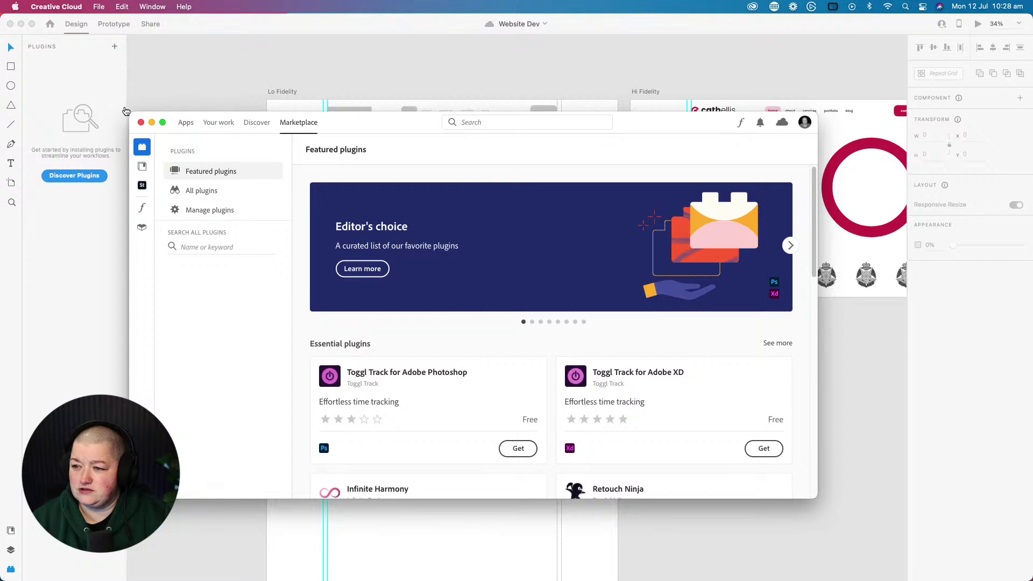
pyautogui.click(141, 122)
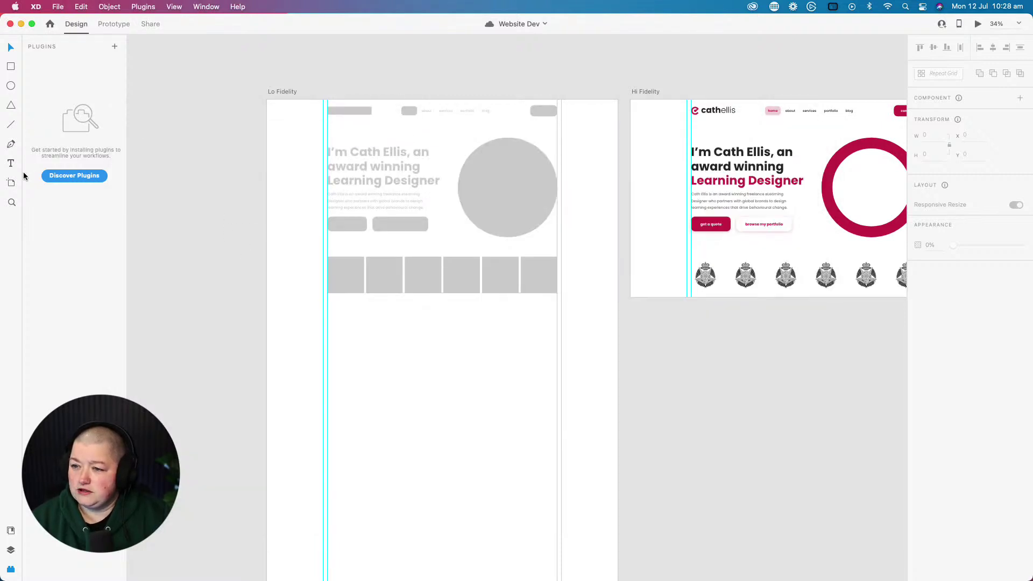
# - Zoom in on the Lo Fidelity artboard with the Zoom tool, set the zoom level to 60% and return to the Select tool
pyautogui.click(12, 202)
pyautogui.click(464, 129)
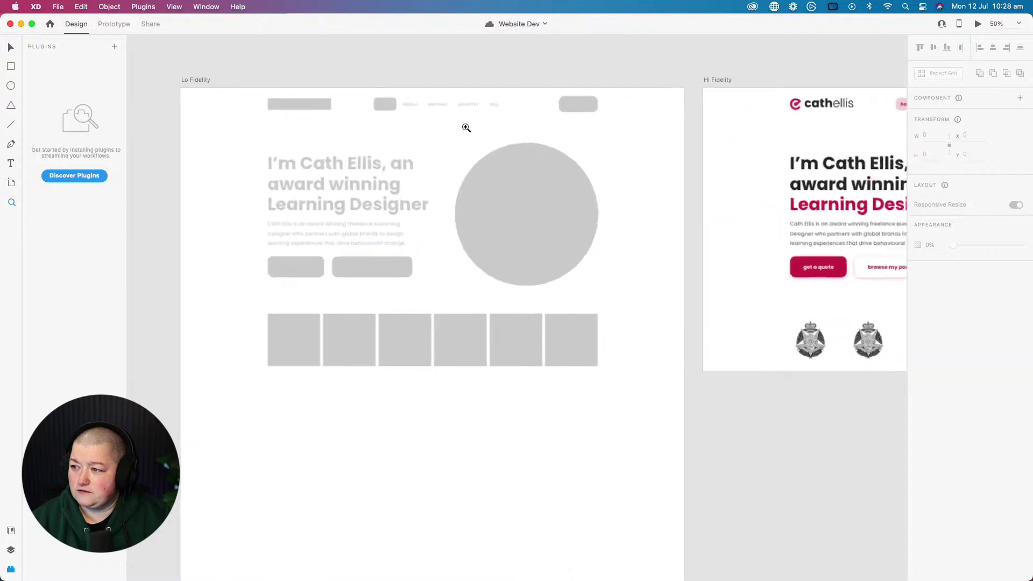
pyautogui.click(273, 107)
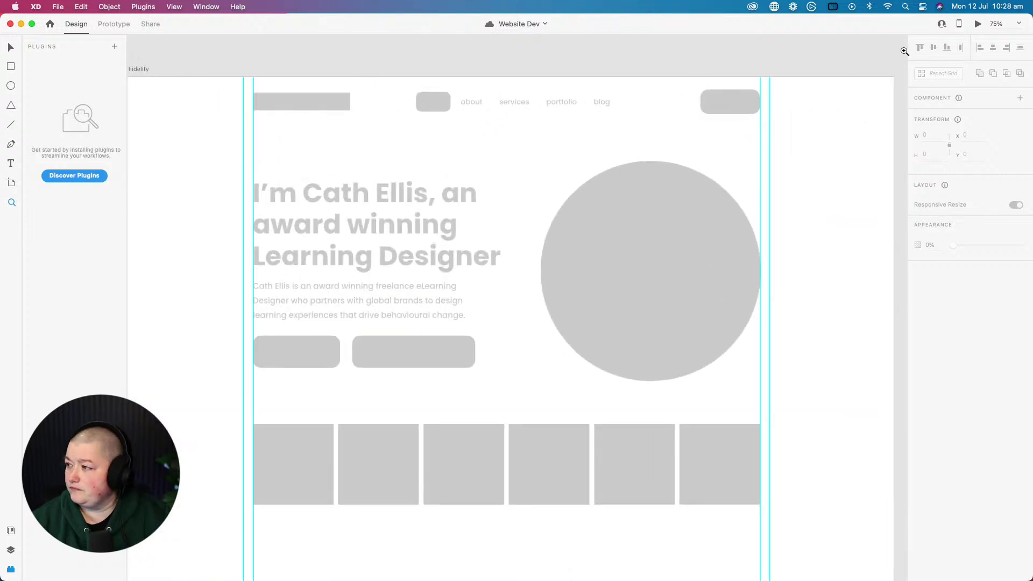
pyautogui.click(1002, 25)
pyautogui.write('60')
pyautogui.press('Return')
pyautogui.click(11, 47)
# - Select the Lo Fidelity artboard and move it slightly to X -57, Y -9
pyautogui.click(241, 167)
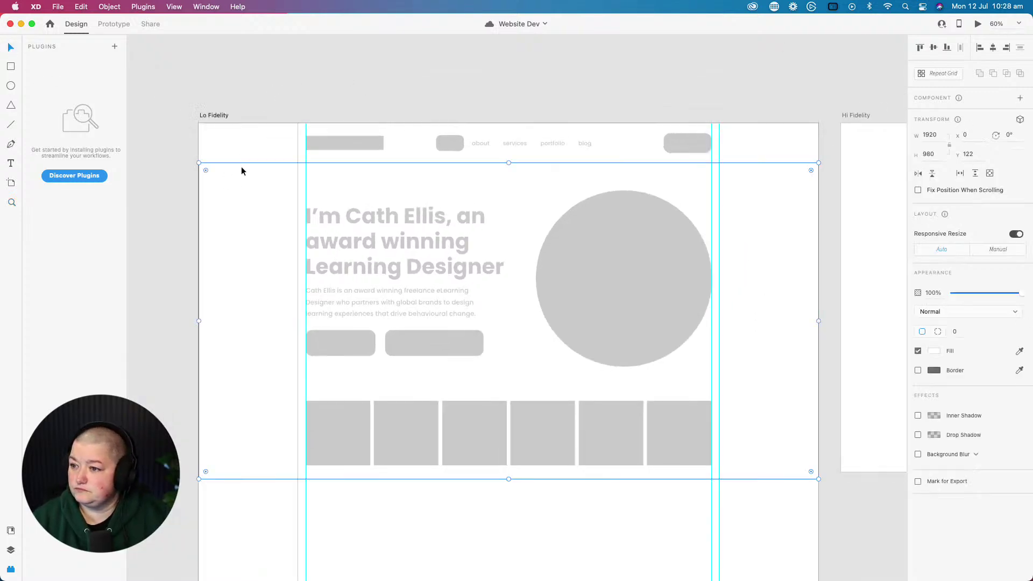
pyautogui.click(217, 115)
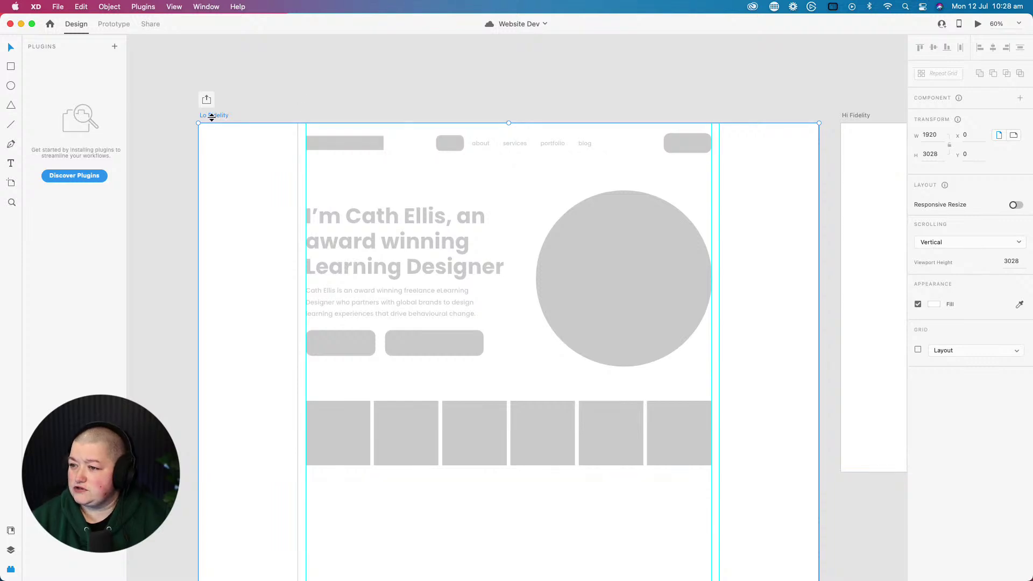
pyautogui.moveTo(211, 116); pyautogui.dragTo(192, 114)
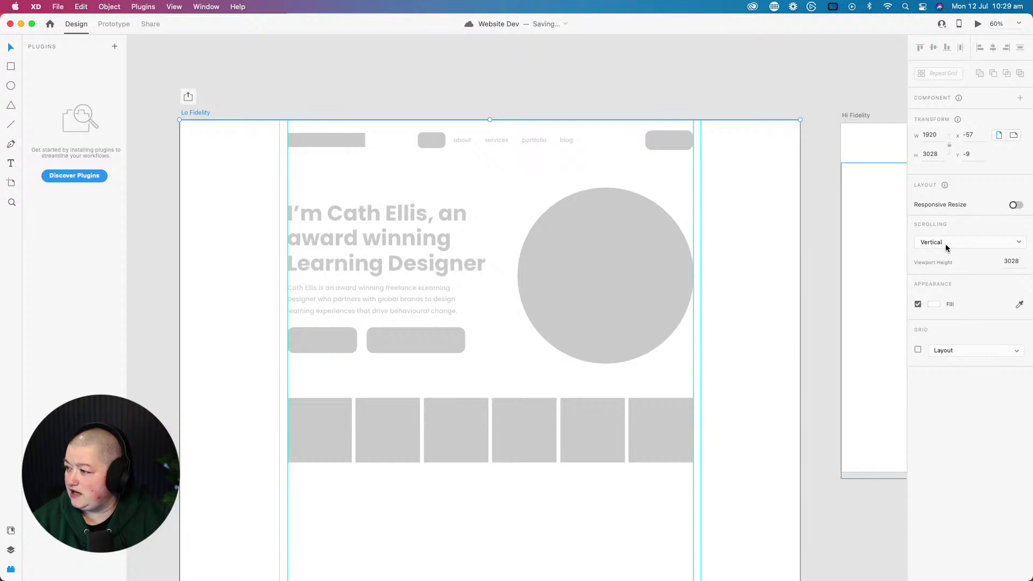
# - Try moving the "get a quote" button on the Hi Fidelity artboard straight down to Y 759 and undo the move
pyautogui.click(398, 335)
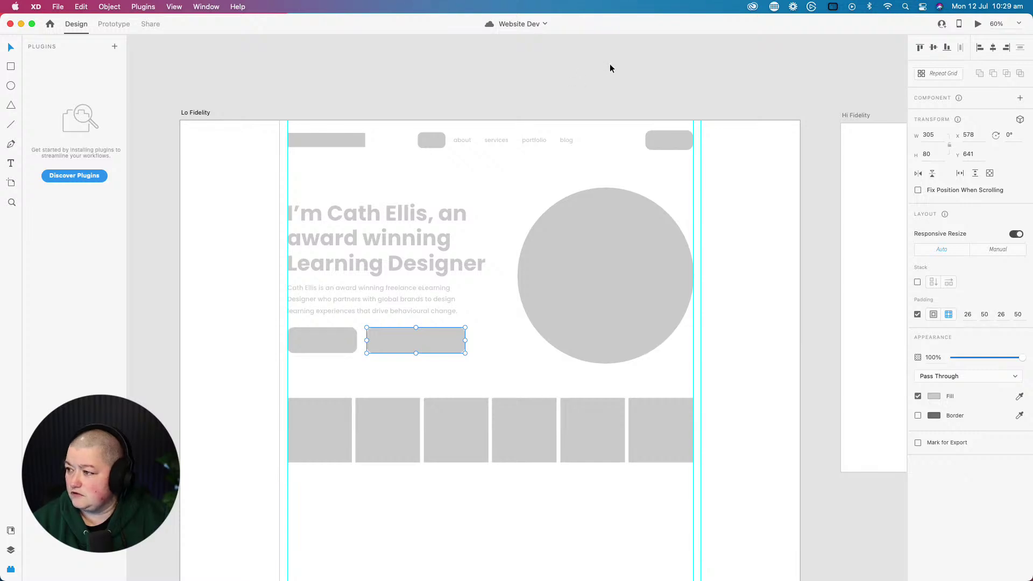
pyautogui.click(733, 79)
pyautogui.moveTo(802, 86); pyautogui.dragTo(409, 71)
pyautogui.moveTo(679, 102); pyautogui.dragTo(542, 83)
pyautogui.click(444, 315)
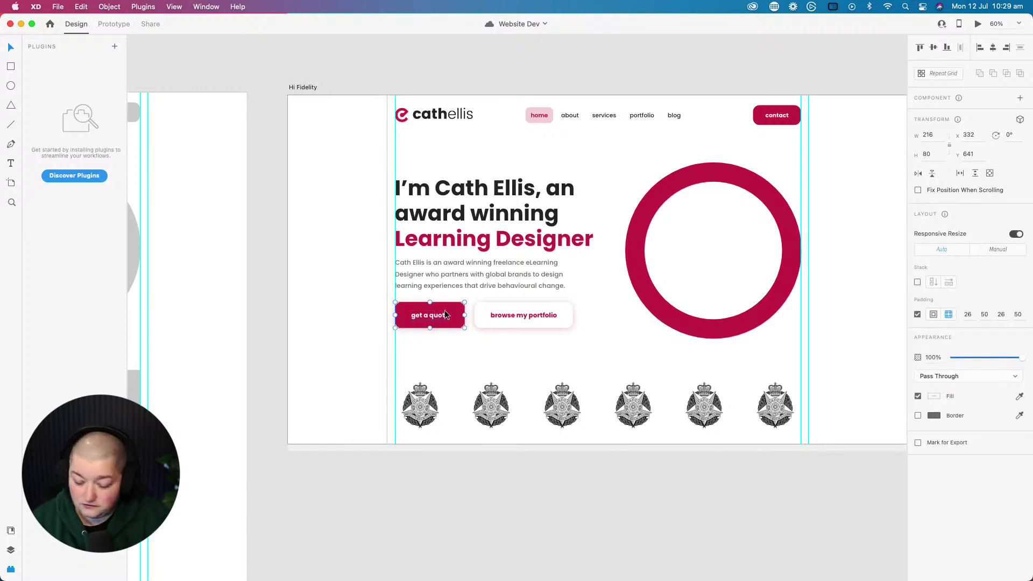
pyautogui.moveTo(444, 311); pyautogui.dragTo(446, 347)
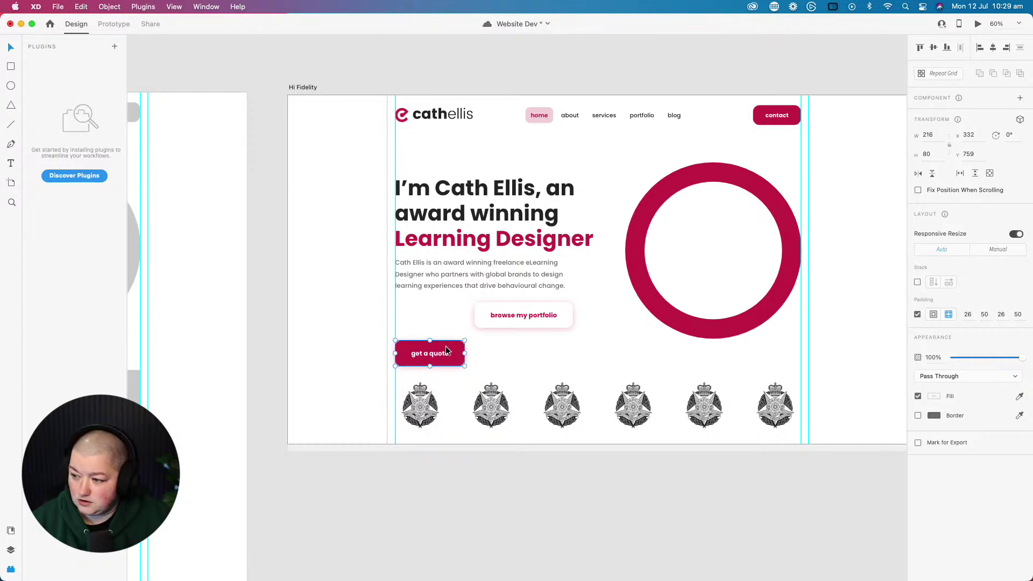
pyautogui.press('super+z')
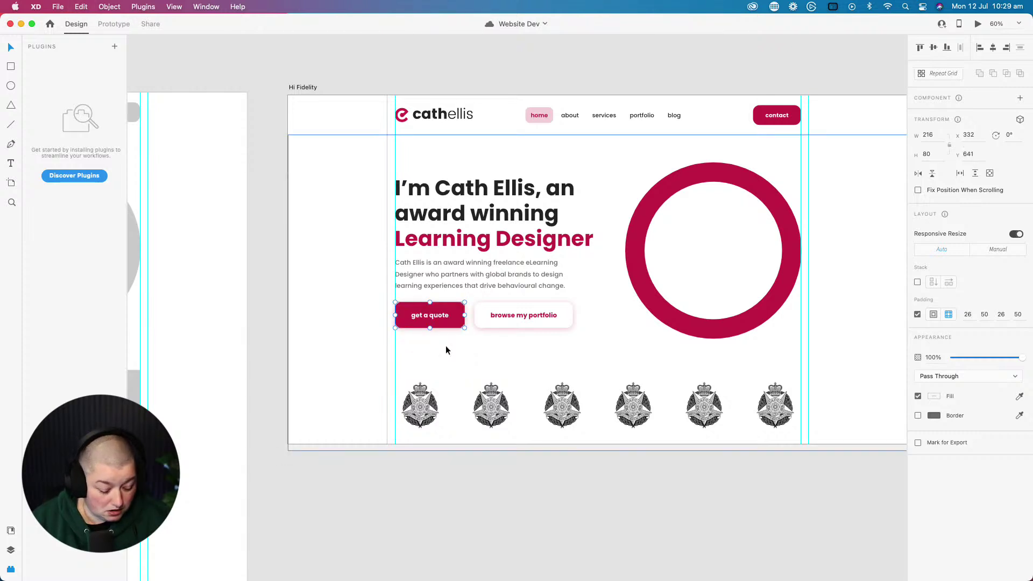
# - Duplicate the "get a quote" button onto the pasteboard below the Hi Fidelity artboard and change the copy's text to "contact me"
pyautogui.click(449, 308)
pyautogui.moveTo(449, 309); pyautogui.dragTo(438, 495)
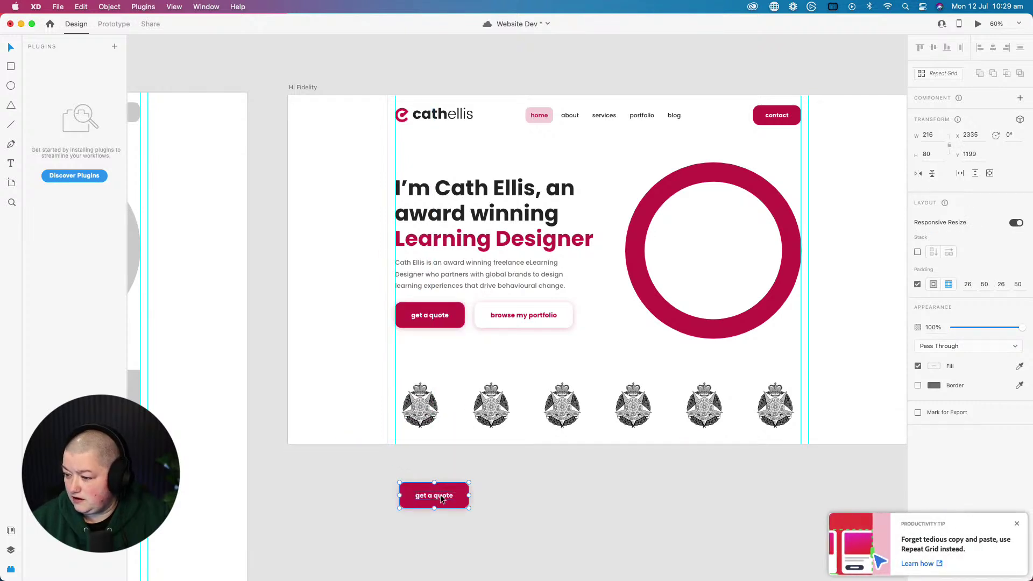
pyautogui.doubleClick(440, 495)
pyautogui.doubleClick(440, 496)
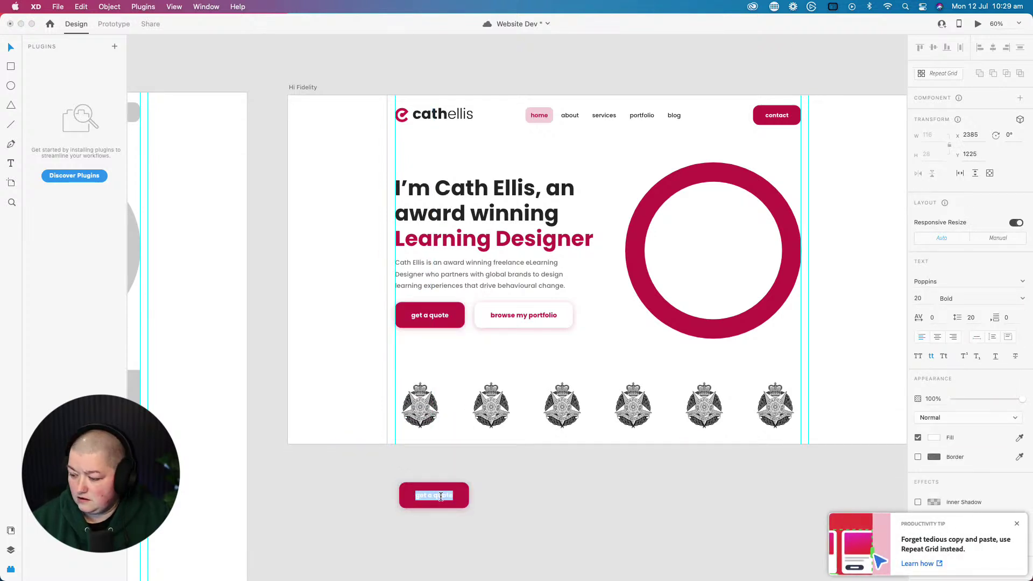
pyautogui.write('contact me')
pyautogui.press('Escape')
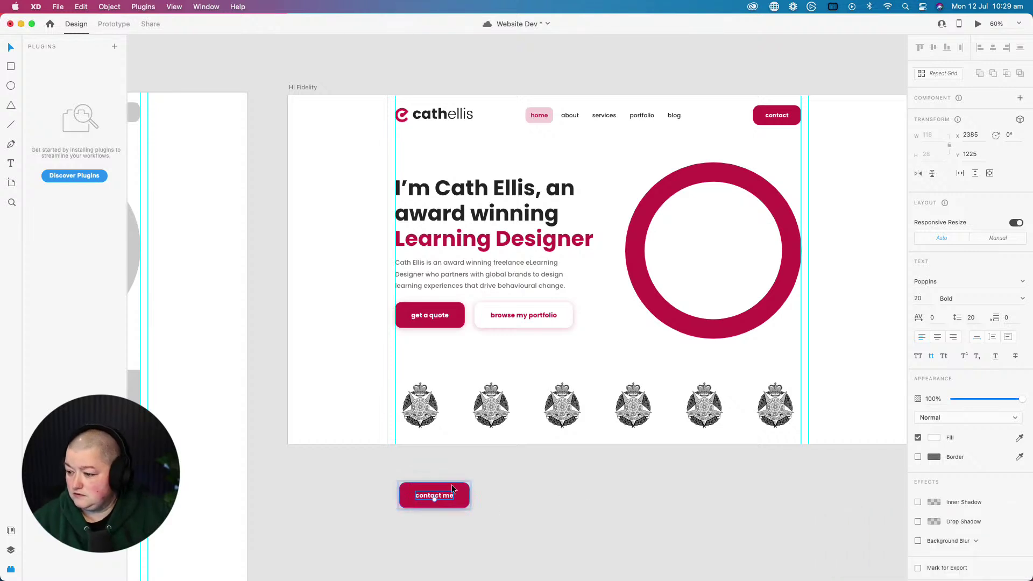
pyautogui.click(627, 514)
pyautogui.click(431, 486)
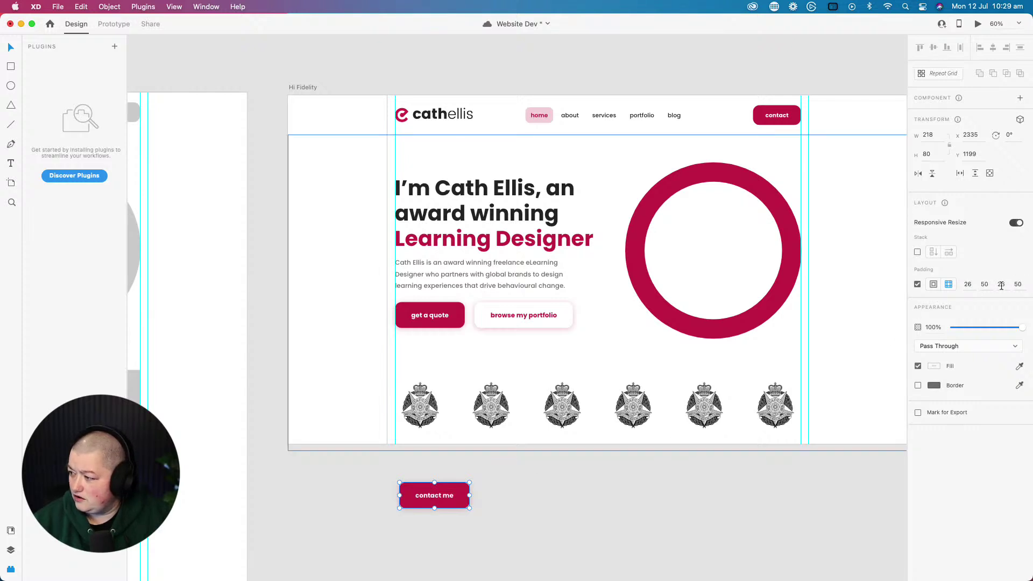
pyautogui.click(535, 468)
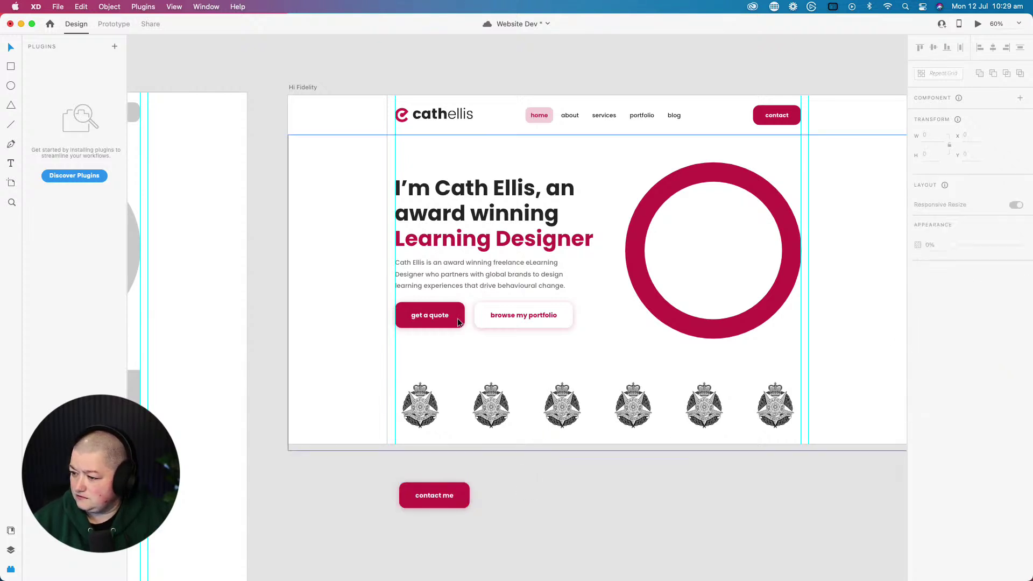
# - Examine the blend mode options of the first grey square on the Lo Fidelity artboard and select that artboard to show its properties
pyautogui.moveTo(298, 492); pyautogui.dragTo(634, 471)
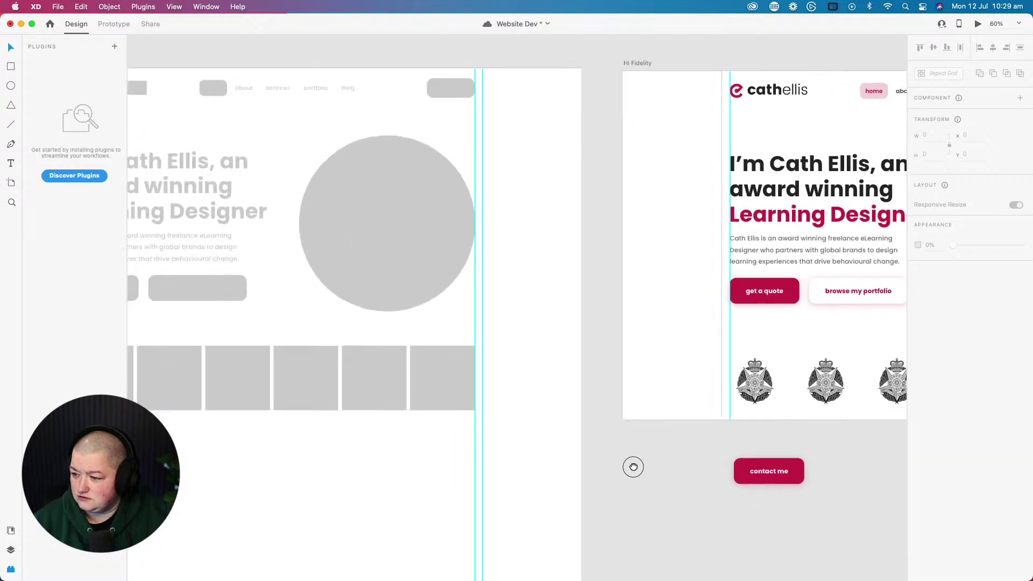
pyautogui.moveTo(376, 494); pyautogui.dragTo(553, 471)
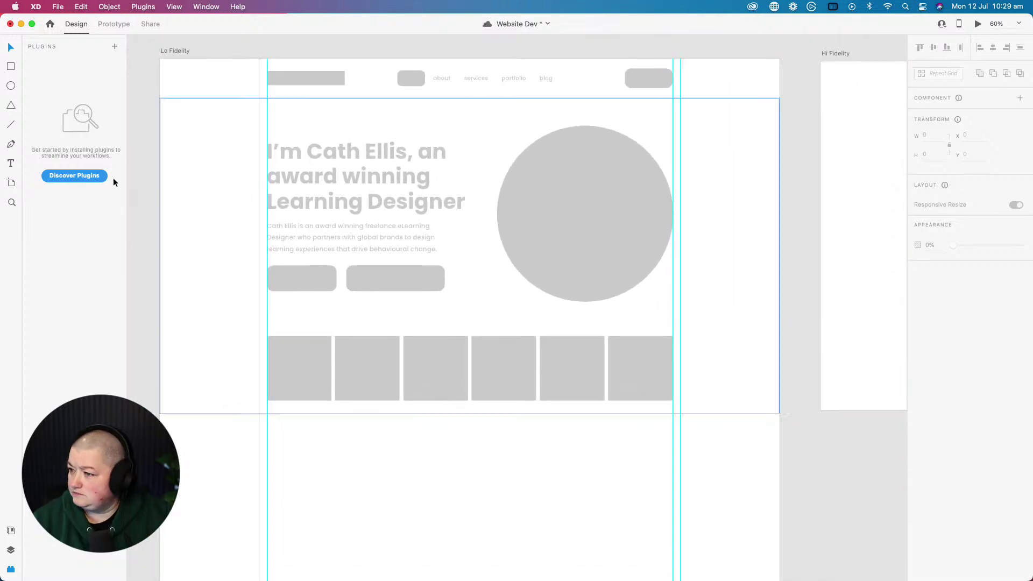
pyautogui.click(304, 362)
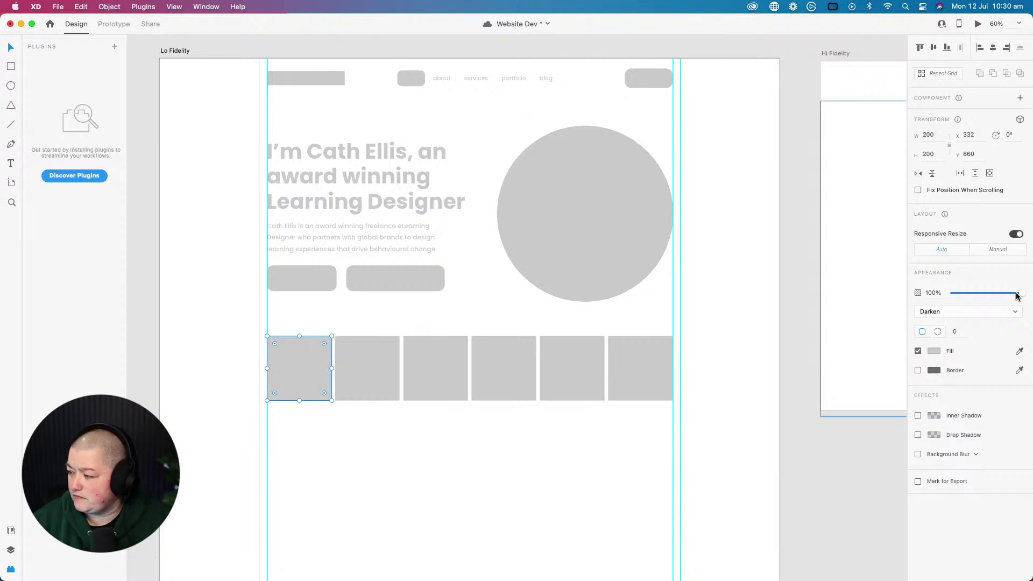
pyautogui.click(966, 312)
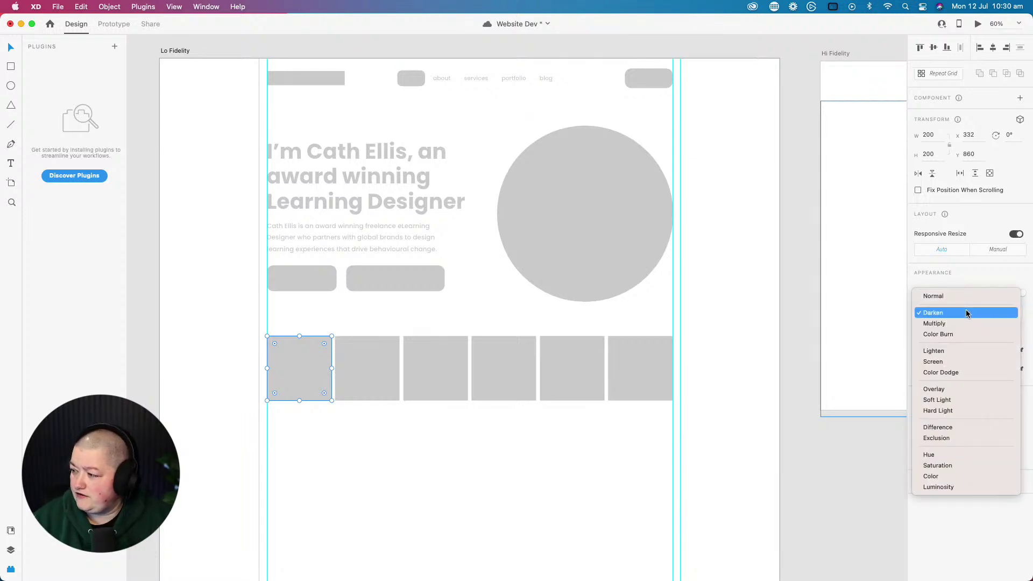
pyautogui.click(964, 277)
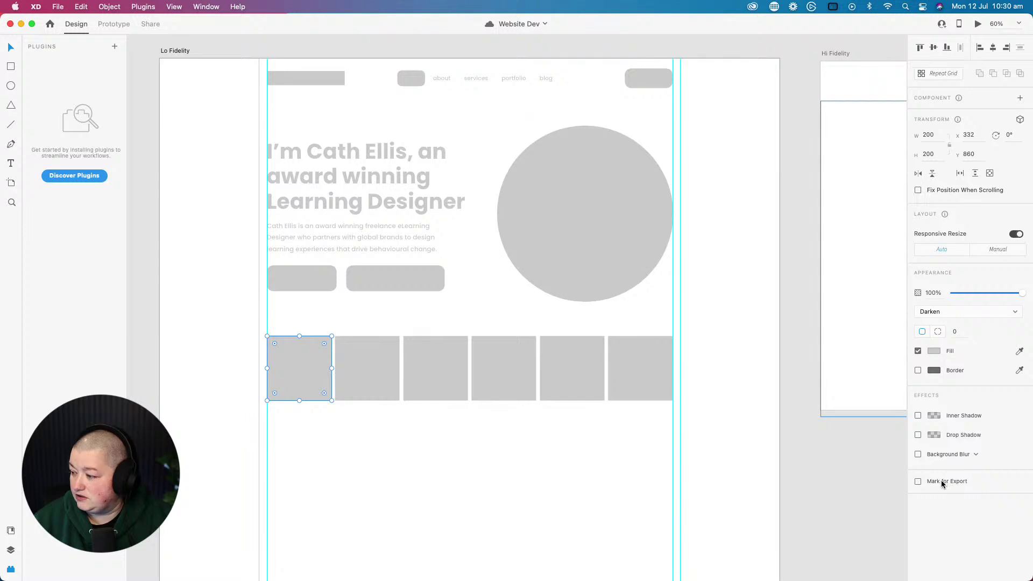
pyautogui.click(174, 50)
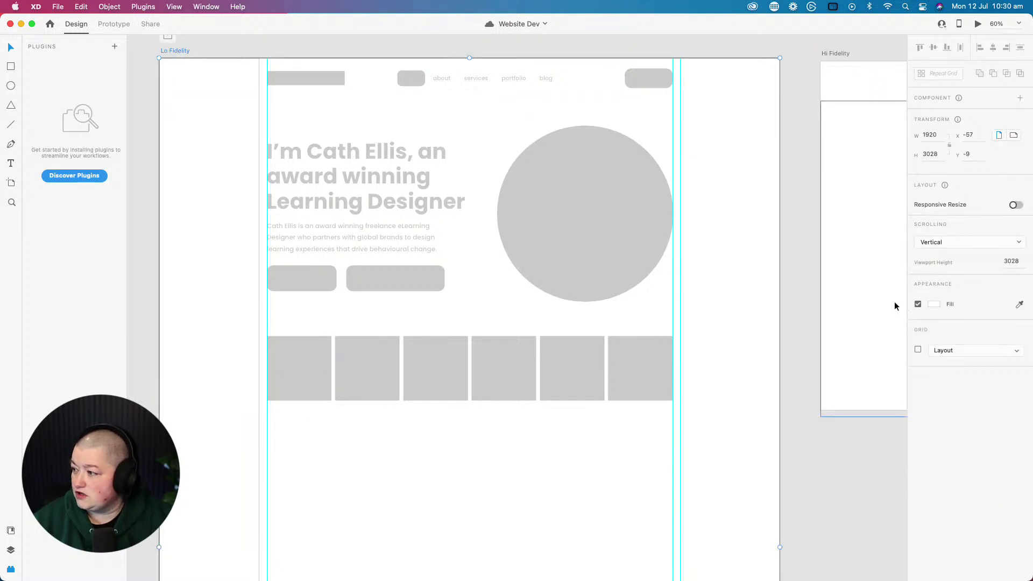
# - Set the Lo Fidelity artboard's fill colour to muted red #B15858
pyautogui.click(276, 47)
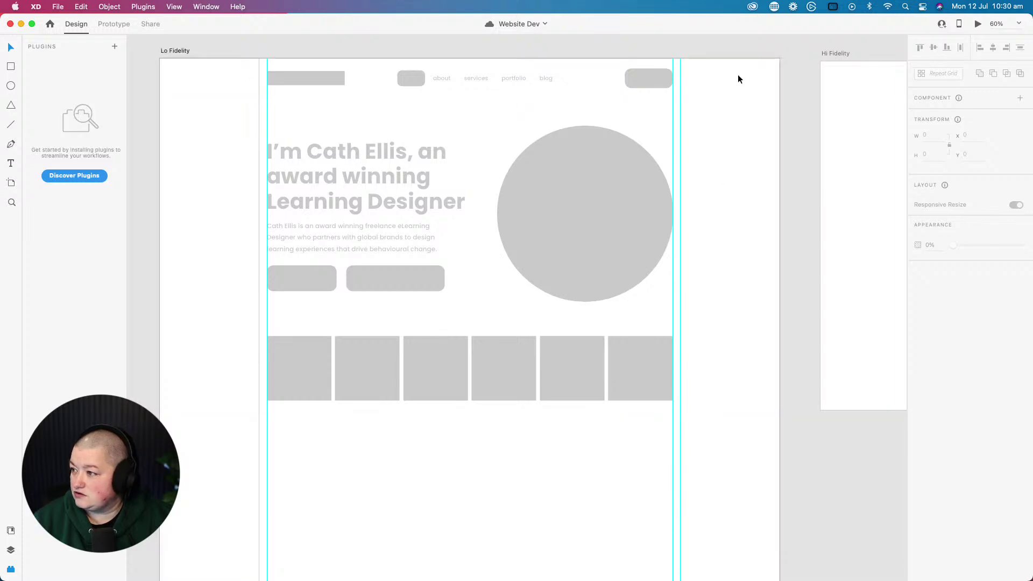
pyautogui.click(635, 80)
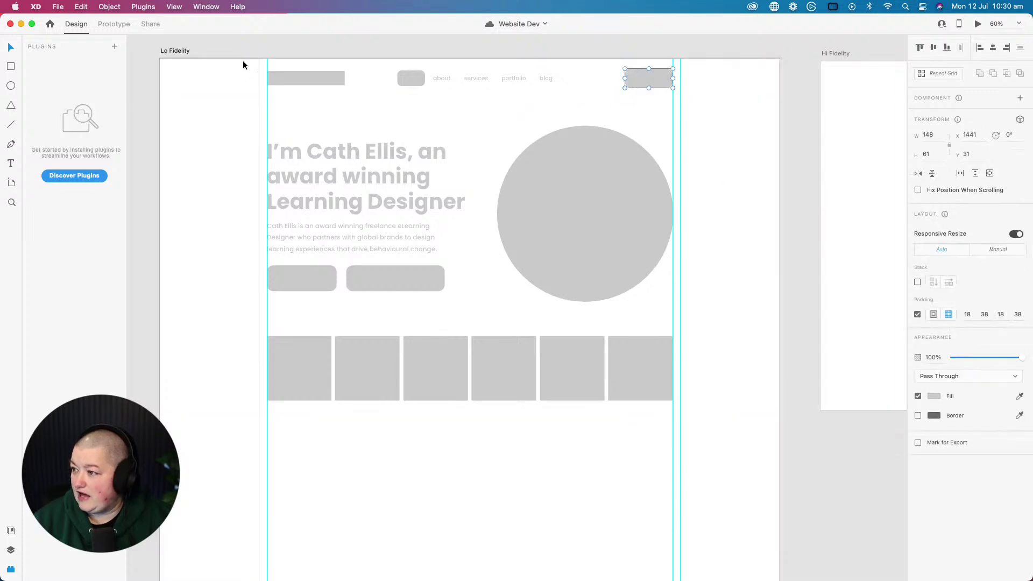
pyautogui.click(173, 51)
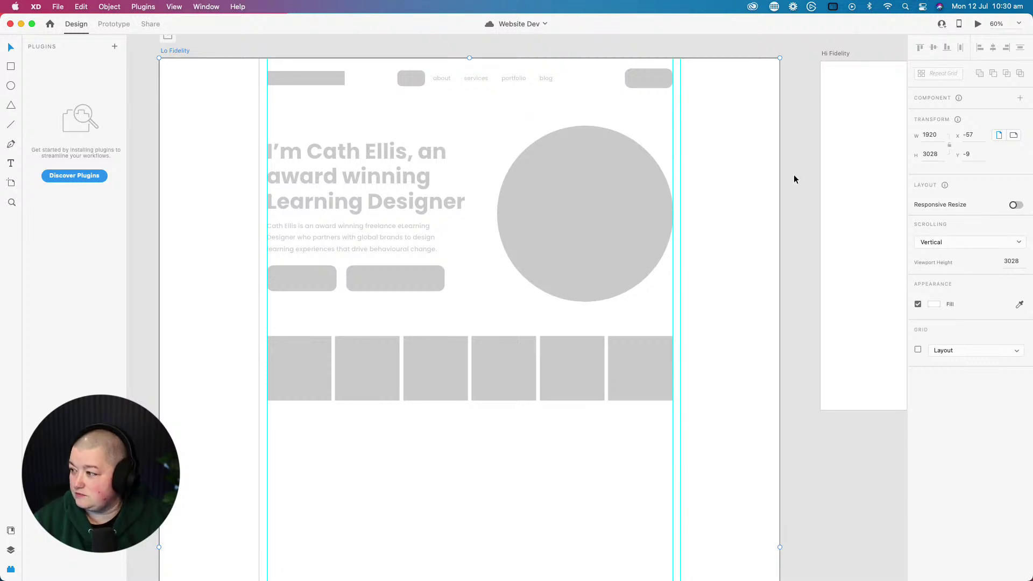
pyautogui.click(933, 305)
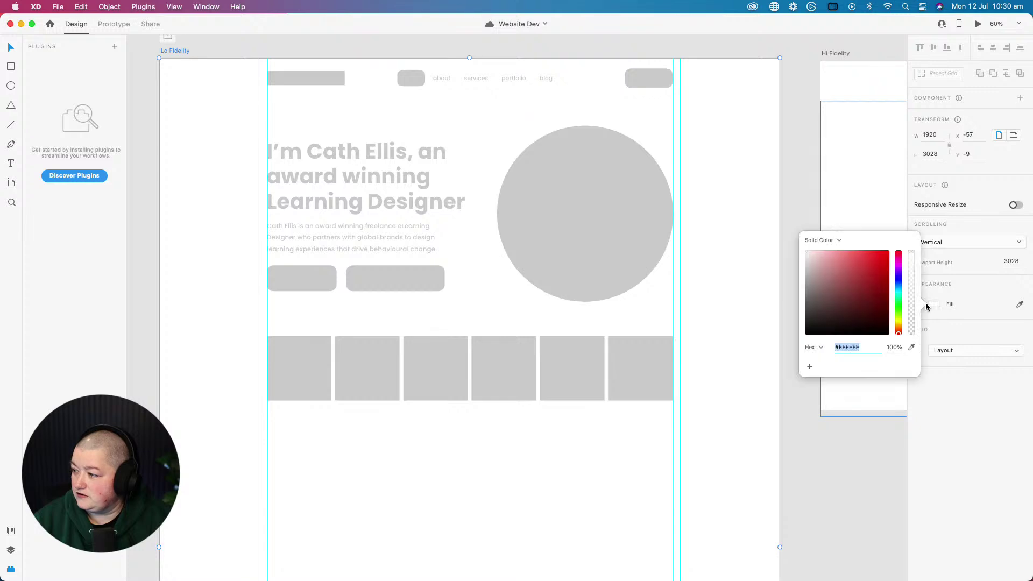
pyautogui.click(847, 274)
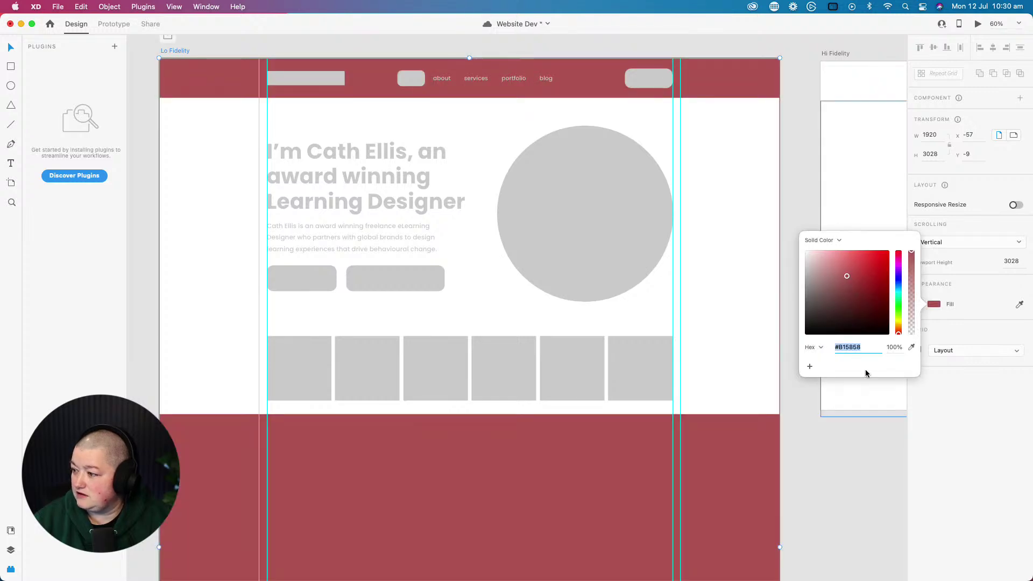
pyautogui.click(980, 309)
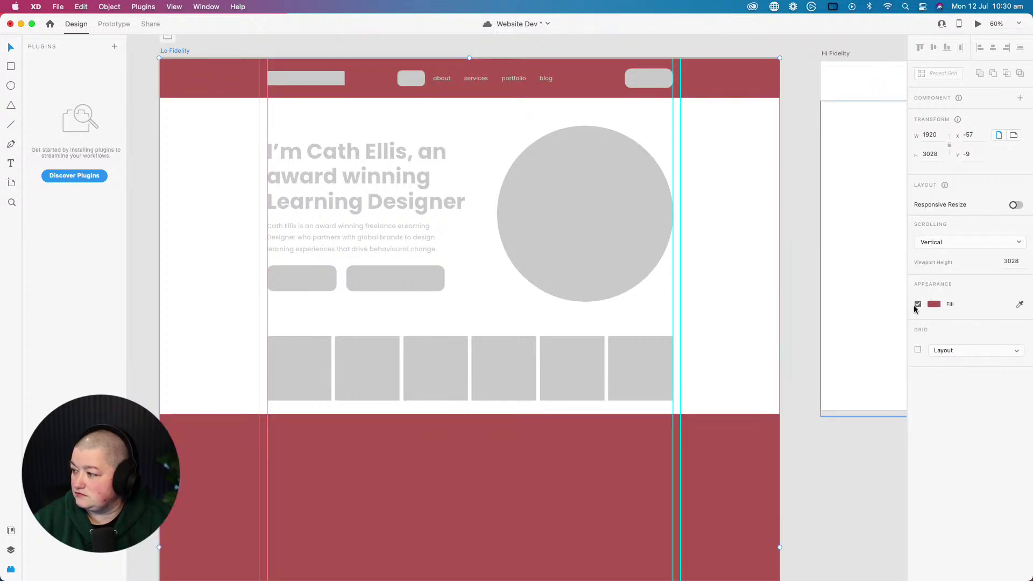
# - Check the Lo Fidelity artboard's fill colour and turn its fill off
pyautogui.click(935, 306)
pyautogui.click(937, 306)
pyautogui.click(938, 308)
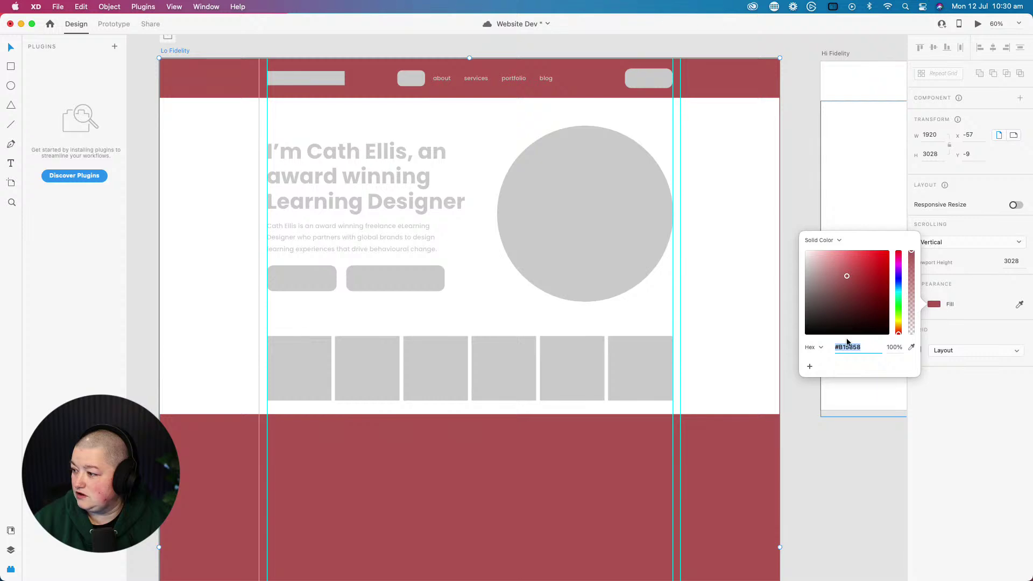
pyautogui.click(959, 322)
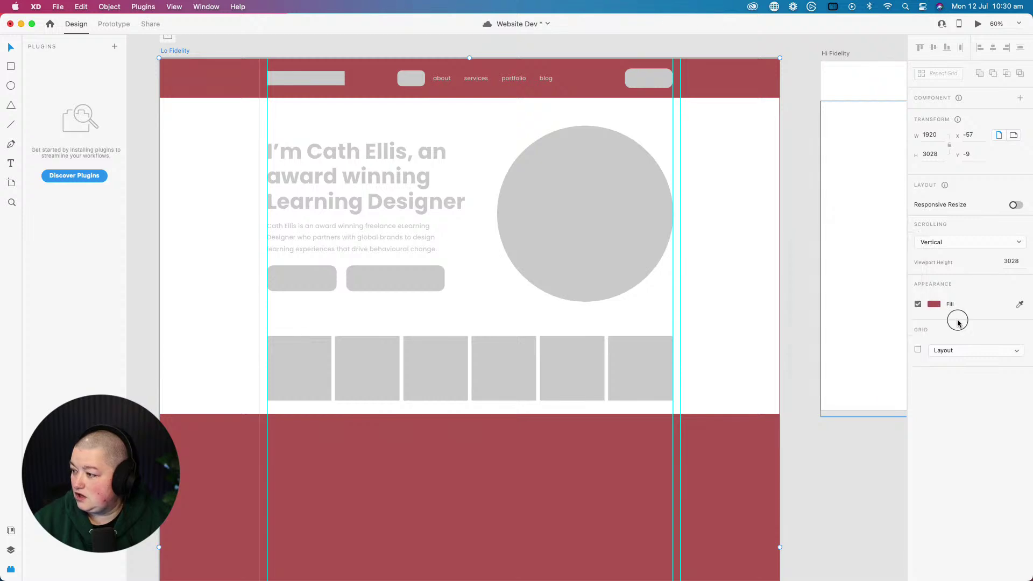
pyautogui.click(918, 304)
# - Show the Layout grid on the Lo Fidelity artboard and hide it again
pyautogui.click(945, 352)
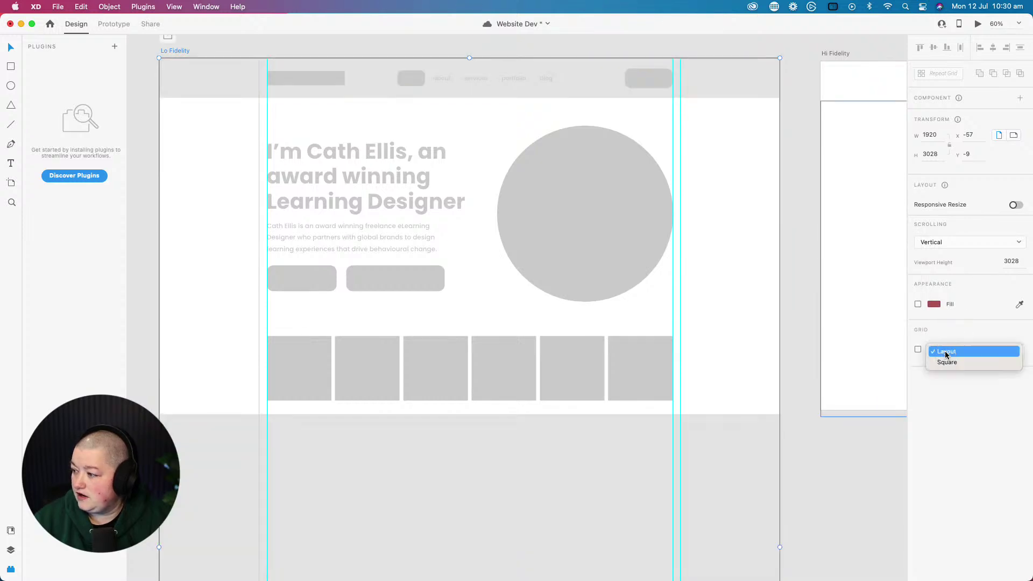
pyautogui.click(918, 350)
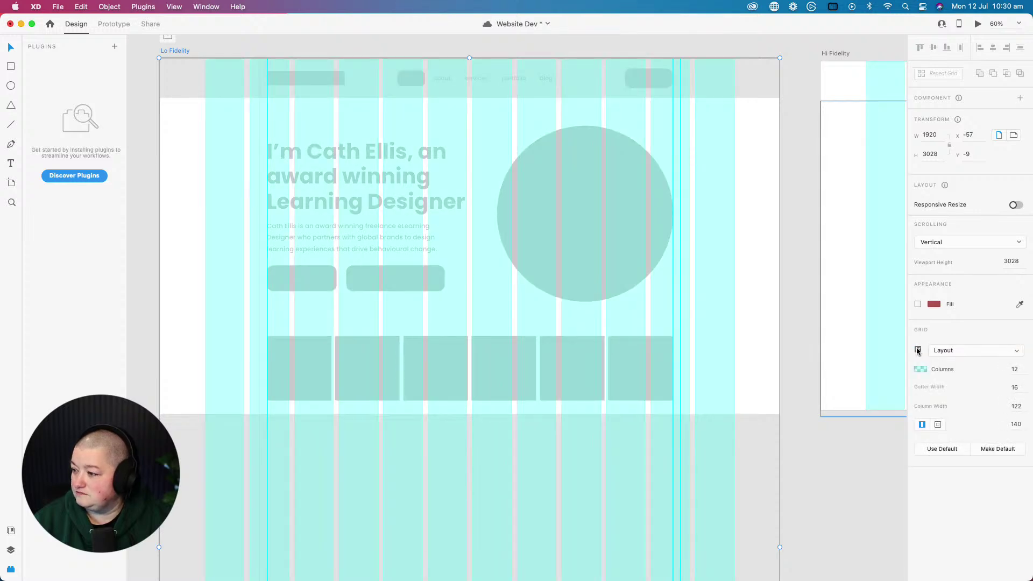
pyautogui.click(918, 351)
pyautogui.click(799, 333)
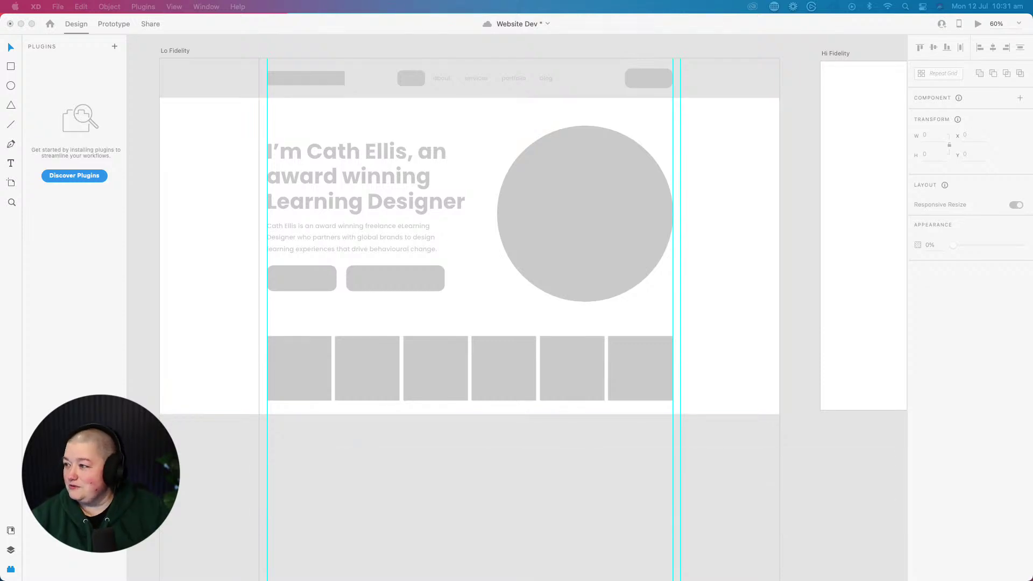
# - Examine the properties of the white hero background rectangle on the artboard and deselect it
pyautogui.click(208, 74)
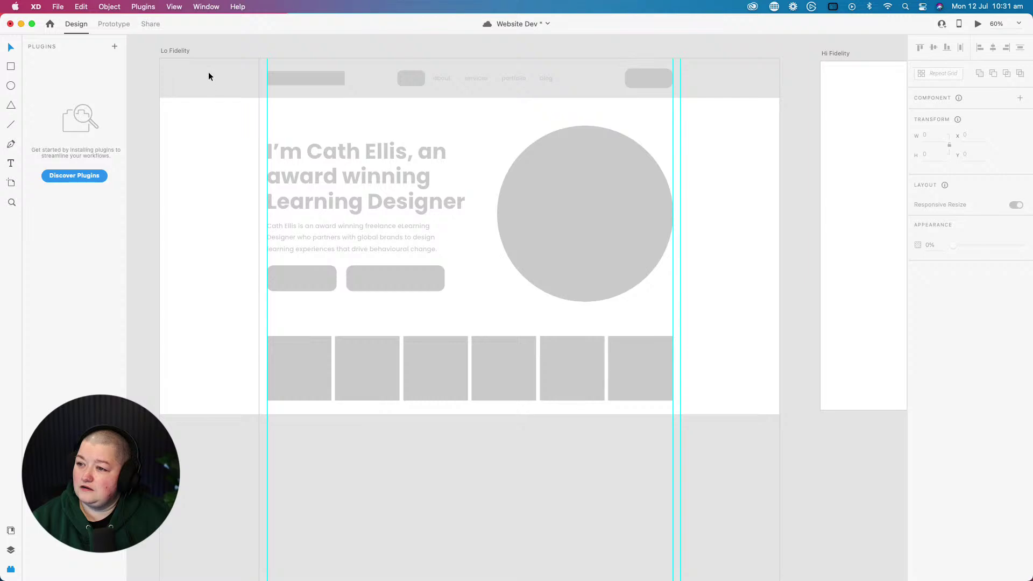
pyautogui.click(716, 121)
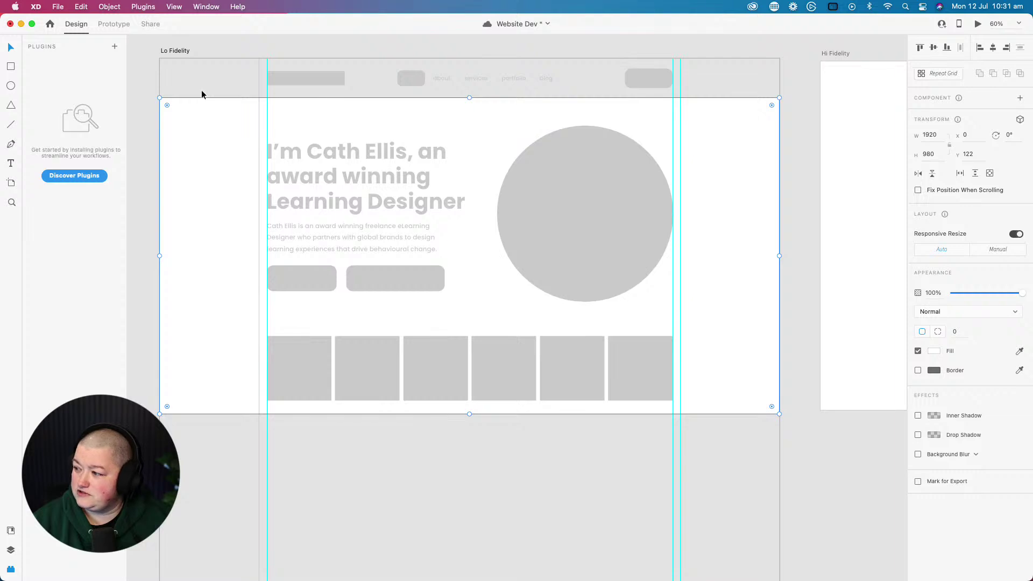
pyautogui.click(141, 277)
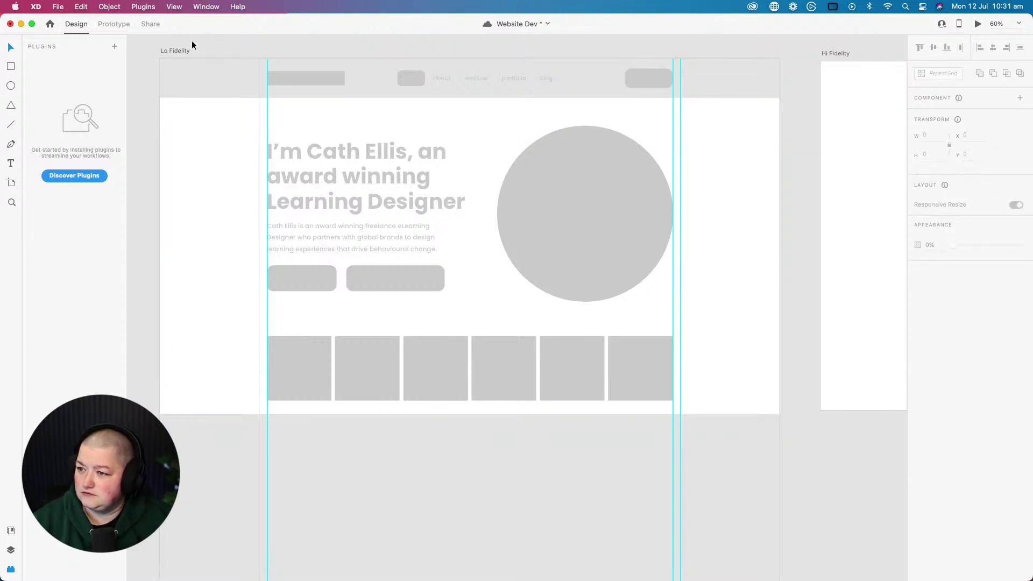
# - Turn the Lo Fidelity artboard's fill back on, set it to white #FFFFFF and save the document
pyautogui.click(181, 52)
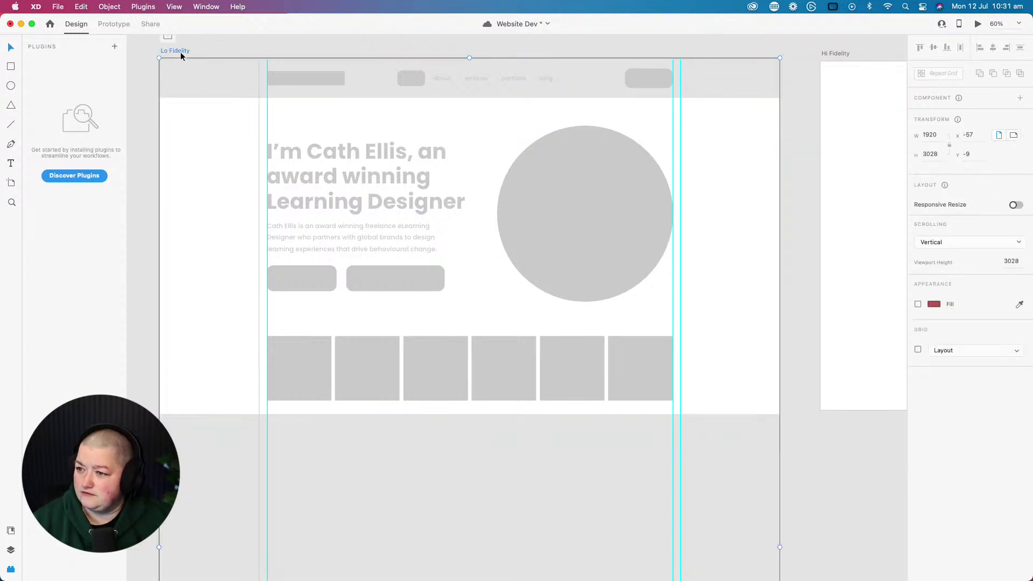
pyautogui.click(918, 305)
pyautogui.click(934, 303)
pyautogui.moveTo(870, 301); pyautogui.dragTo(772, 223)
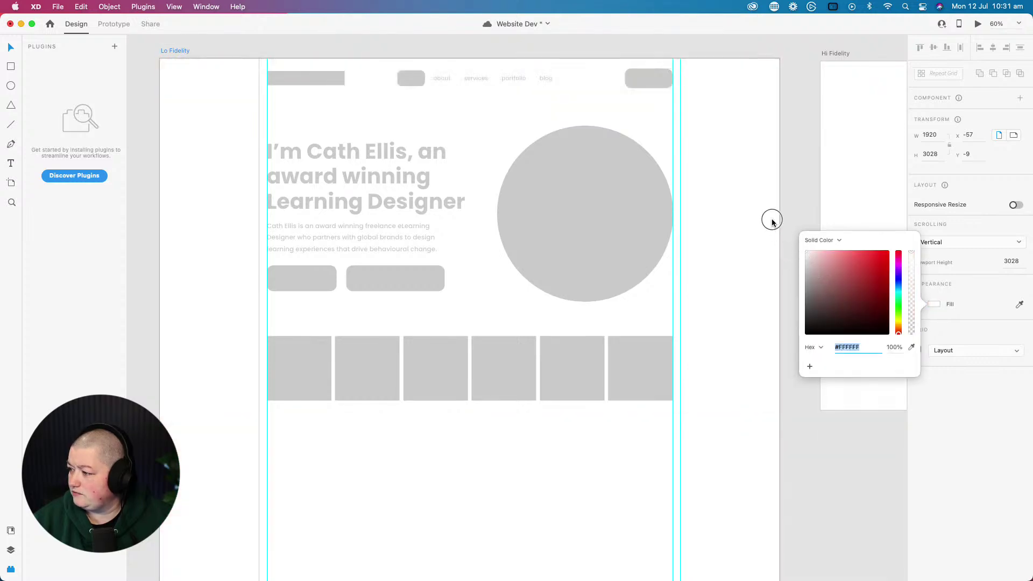
pyautogui.click(783, 169)
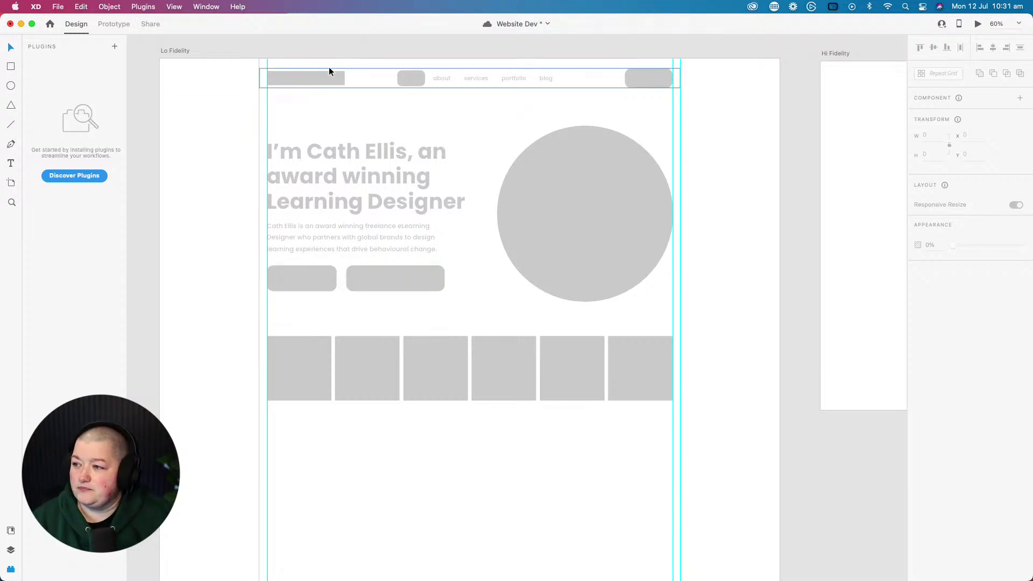
pyautogui.click(282, 66)
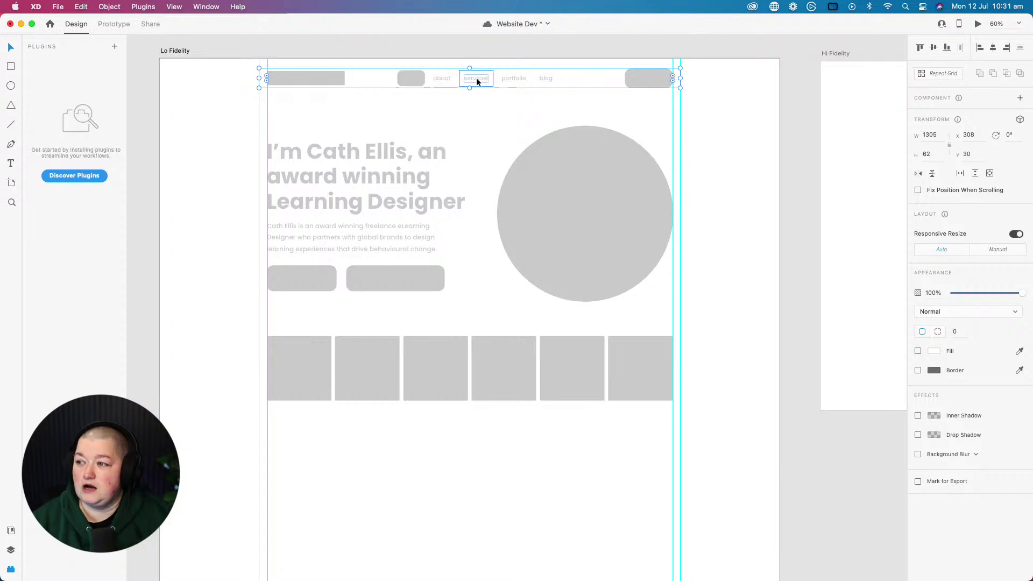
pyautogui.press('super+s')
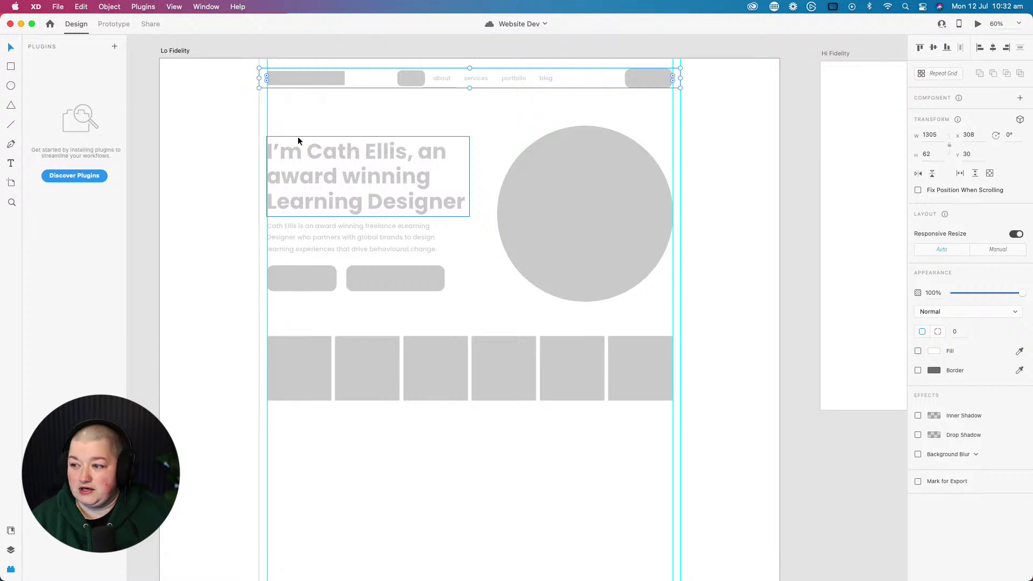
# - Draw a rectangle about 634 by 239 over the hero headline and align it to the left content guide at X 332, Y 250
pyautogui.click(319, 151)
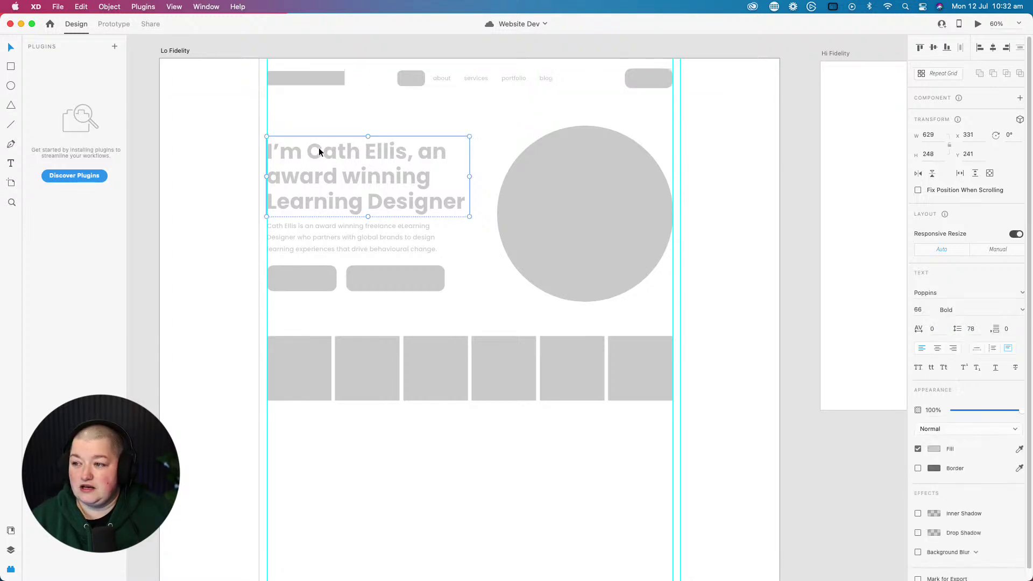
pyautogui.click(11, 66)
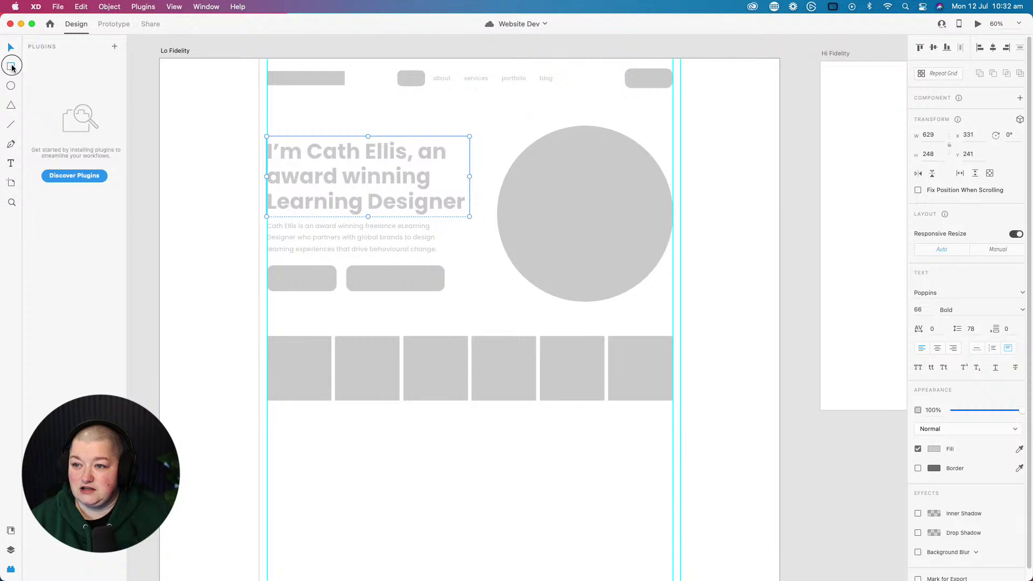
pyautogui.moveTo(233, 138)
pyautogui.mouseDown()
pyautogui.moveTo(364, 206)
pyautogui.moveTo(471, 216)
pyautogui.mouseUp()
pyautogui.click(11, 48)
pyautogui.moveTo(234, 138); pyautogui.dragTo(267, 139)
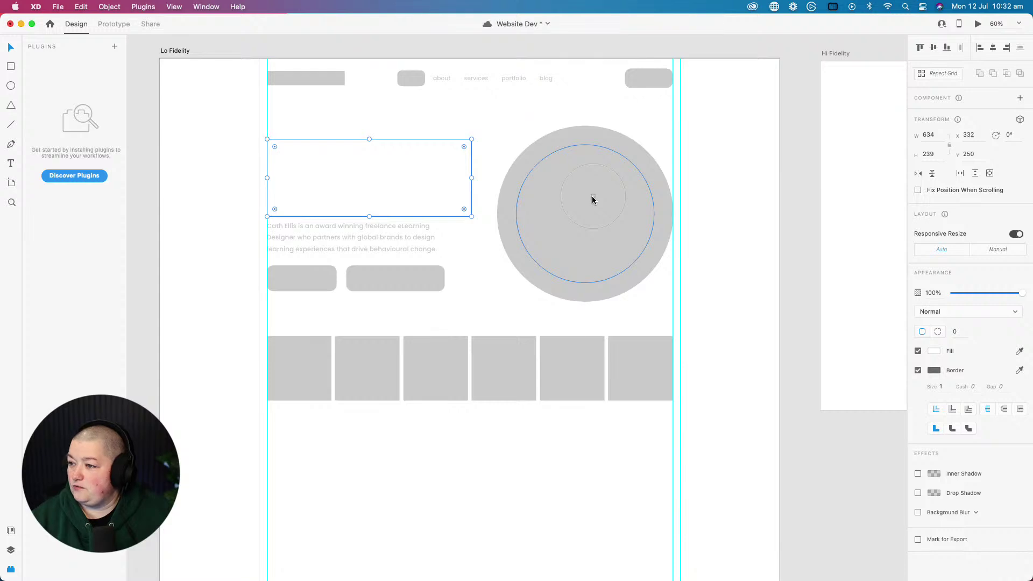
# - Fill the headline rectangle with the grey sampled from the existing placeholder shapes and turn off its border
pyautogui.moveTo(592, 196); pyautogui.dragTo(360, 372)
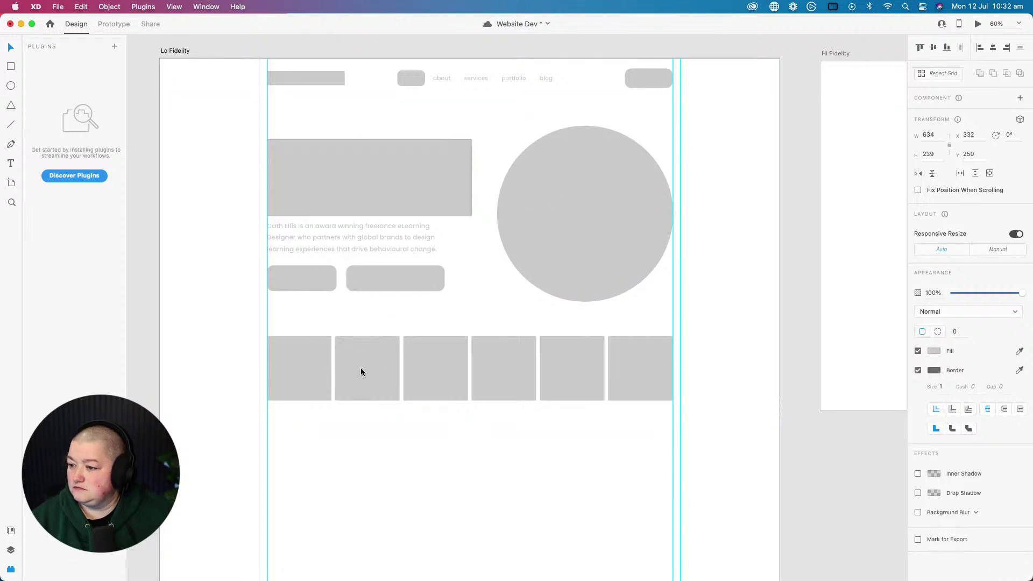
pyautogui.click(323, 183)
pyautogui.click(918, 370)
pyautogui.click(9, 47)
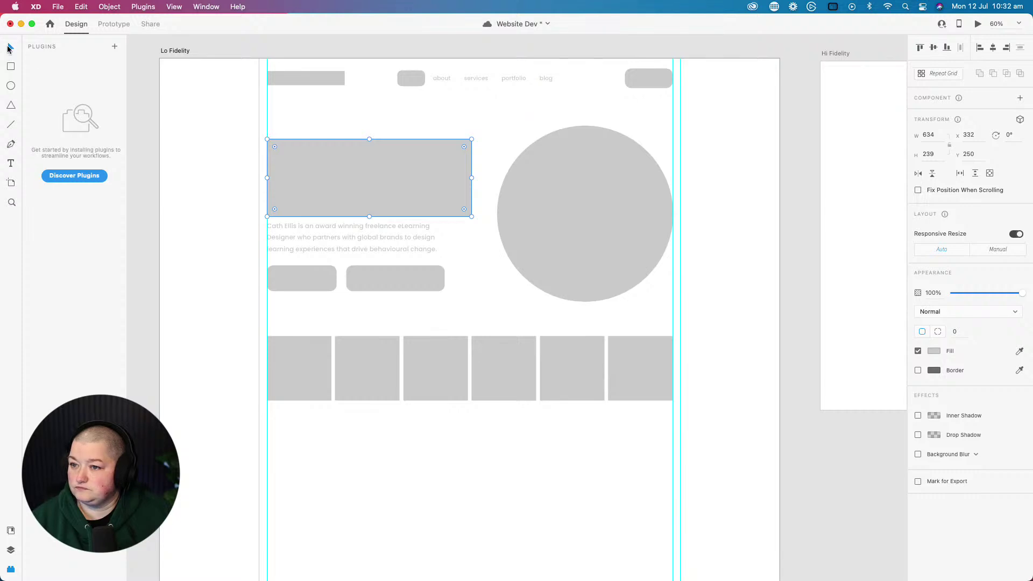
pyautogui.click(151, 126)
# - Move the grey rectangle off the headline to X 532, Y 455 and set the headline text's fill to #AA4B4B
pyautogui.moveTo(368, 194); pyautogui.dragTo(431, 260)
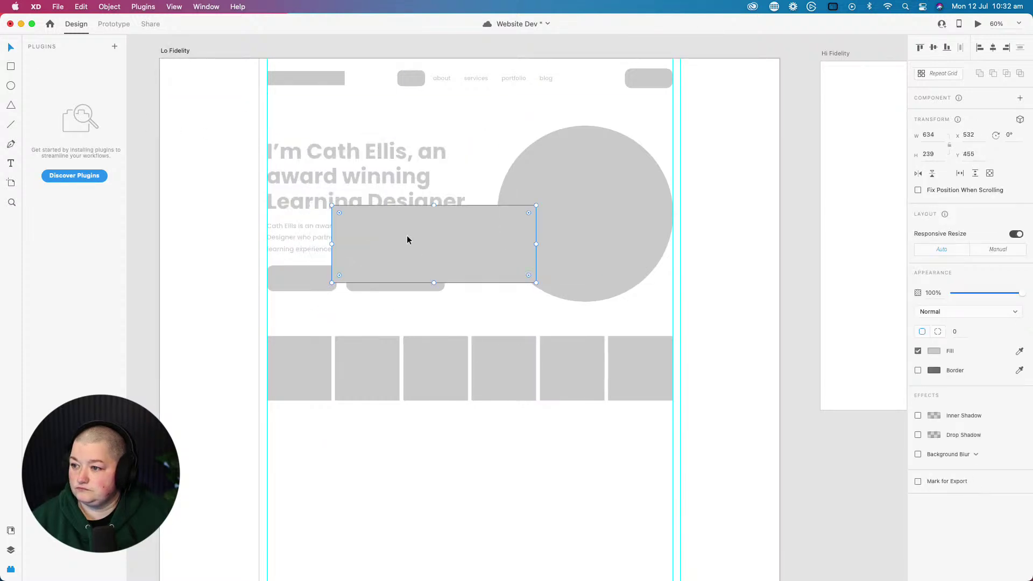
pyautogui.click(351, 175)
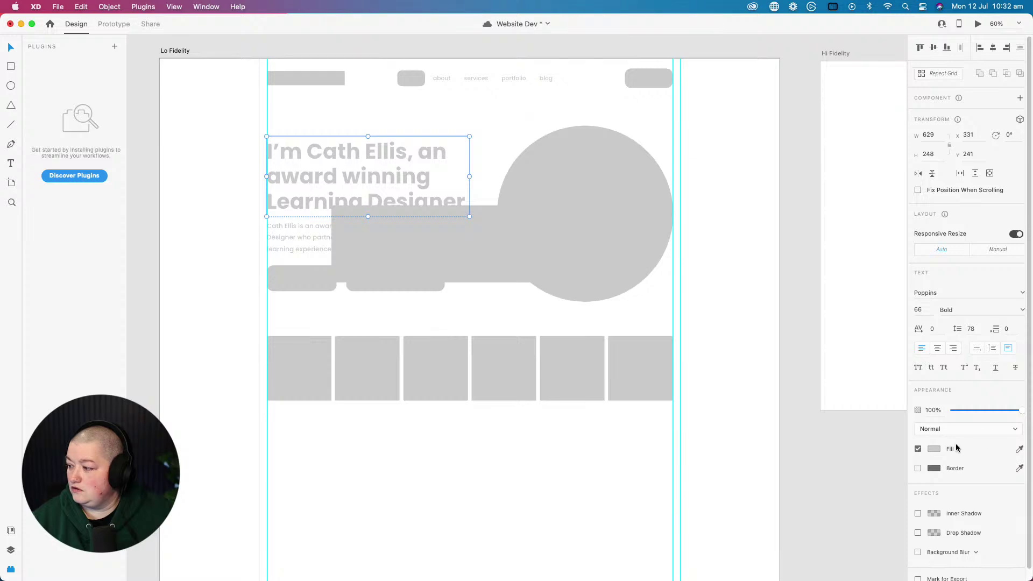
pyautogui.click(934, 449)
pyautogui.click(852, 419)
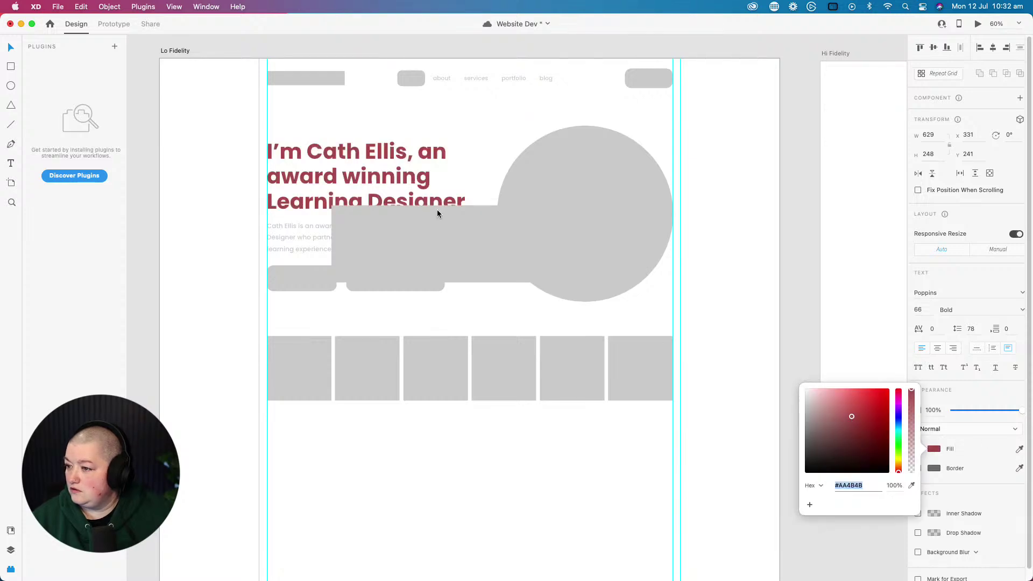
pyautogui.click(428, 224)
# - Bring the red headline text to the front
pyautogui.rightClick(362, 173)
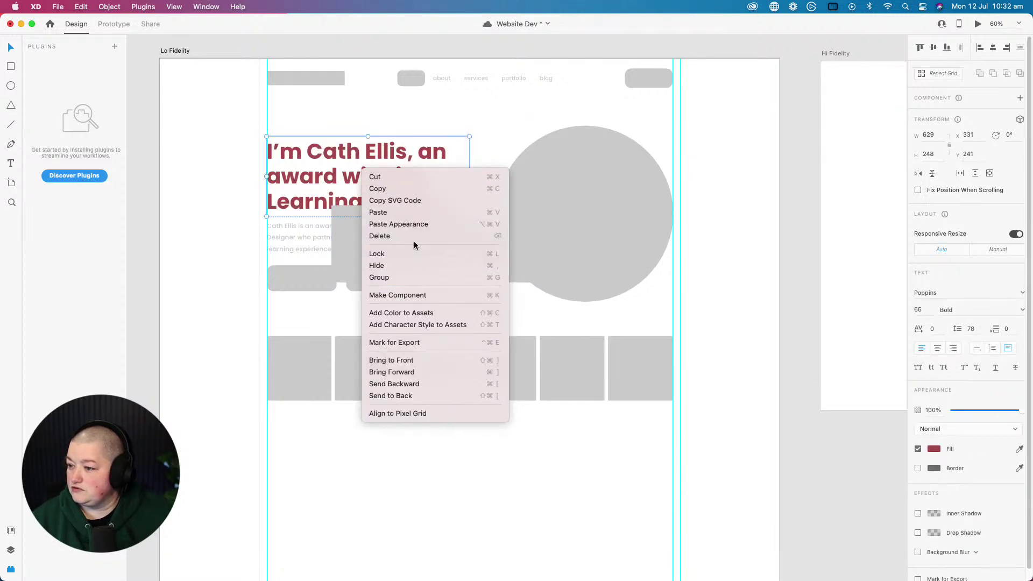
pyautogui.click(414, 360)
# - Move the grey rectangle behind the headline and adjust its upper and lower edges to a height of 232 at X 326, Y 257
pyautogui.click(385, 260)
pyautogui.moveTo(401, 256); pyautogui.dragTo(334, 186)
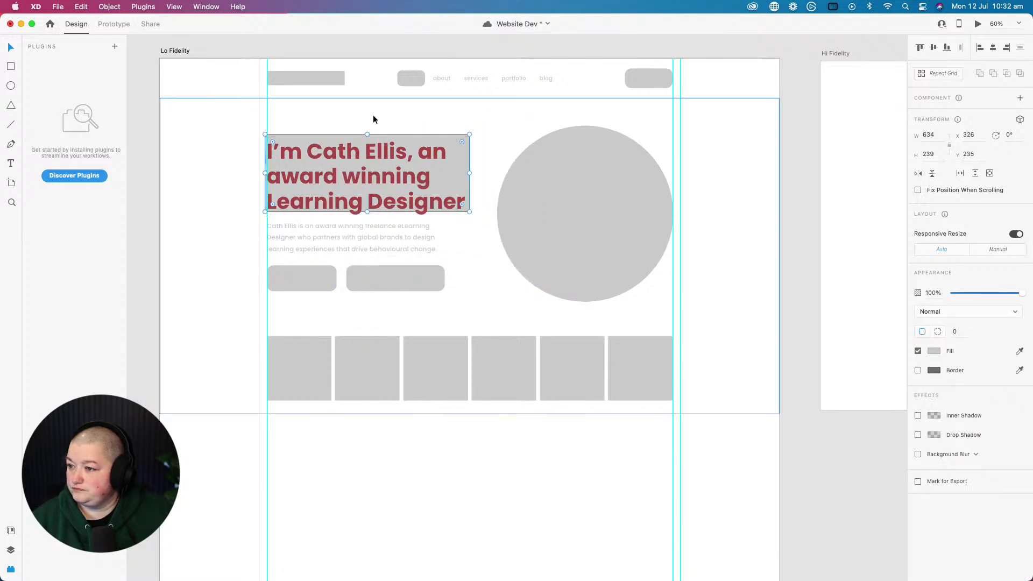
pyautogui.moveTo(367, 134); pyautogui.dragTo(366, 141)
pyautogui.moveTo(368, 213); pyautogui.dragTo(367, 217)
# - Delete the headline text and align the grey rectangle to the left content guide at X 332
pyautogui.click(340, 178)
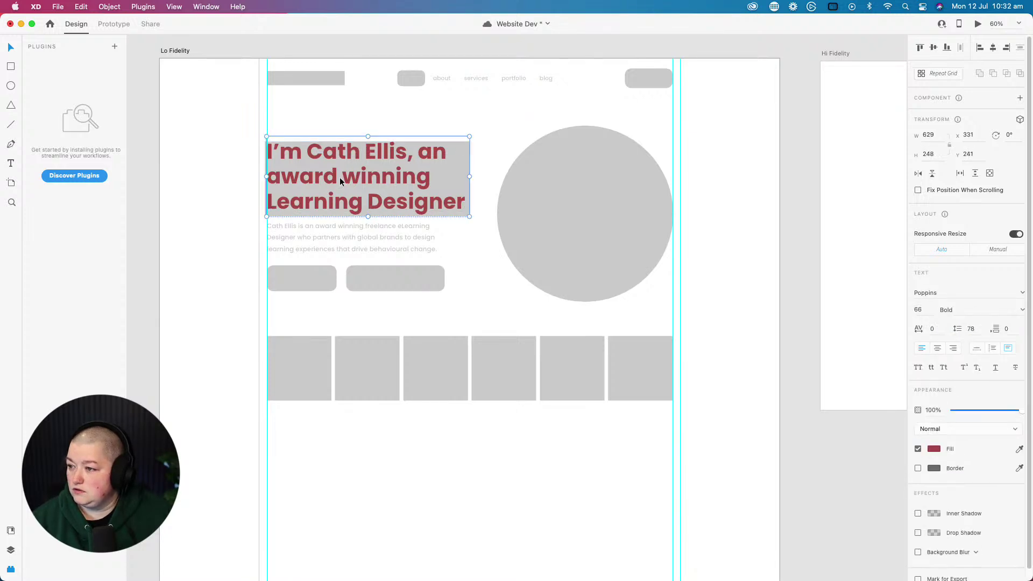
pyautogui.press('Delete')
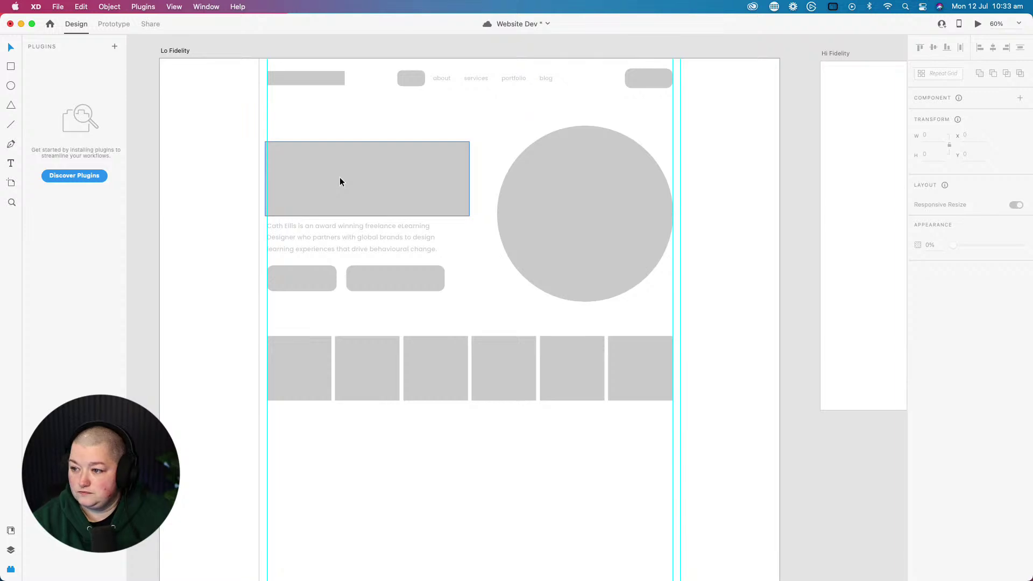
pyautogui.click(285, 179)
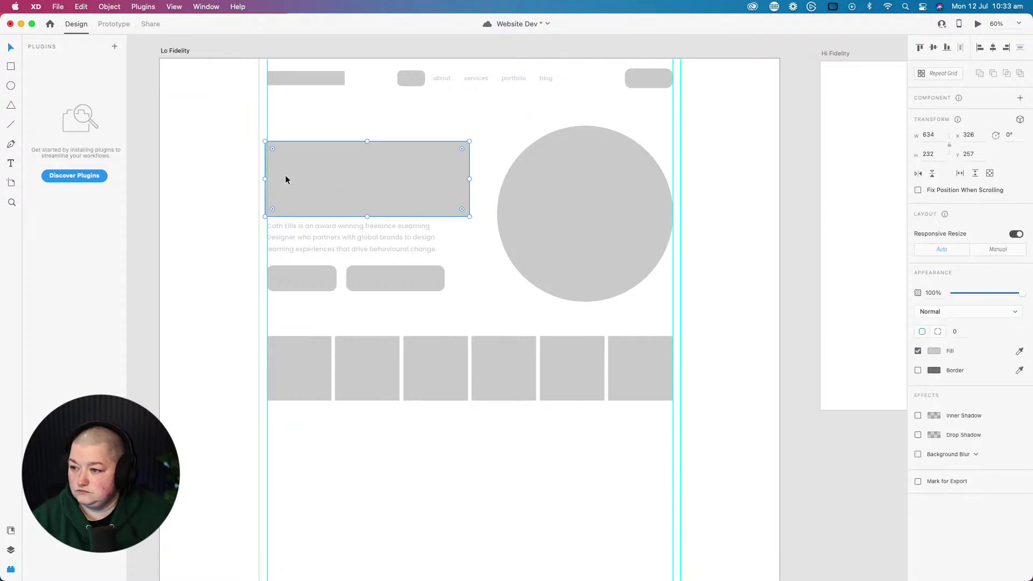
pyautogui.moveTo(285, 178); pyautogui.dragTo(288, 178)
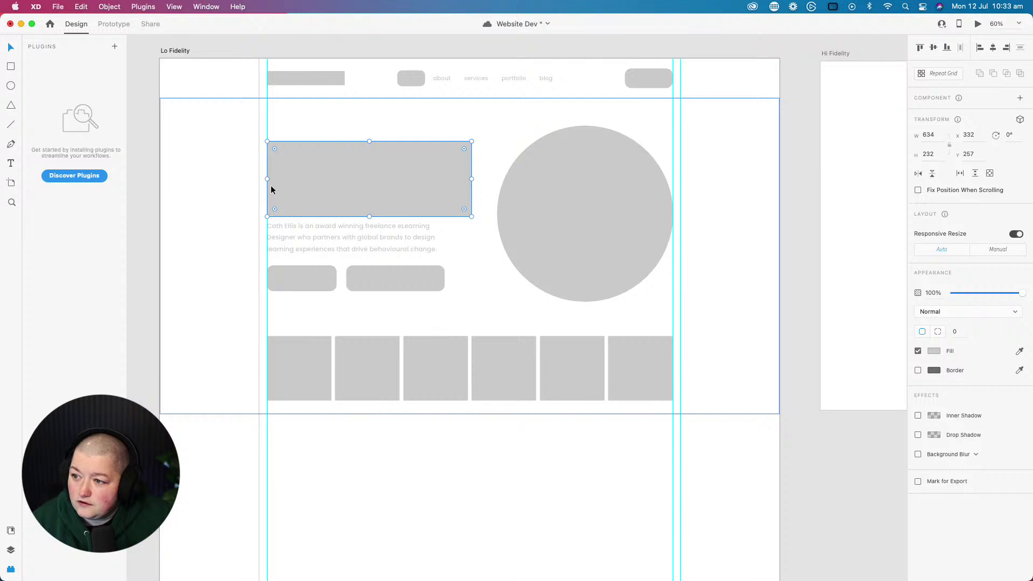
# - Nudge the grey rectangle right to X 362 in large increments and back to X 332
pyautogui.hotkey('shift', 'Right')
pyautogui.hotkey('shift', 'Right')
pyautogui.hotkey('shift', 'Right')
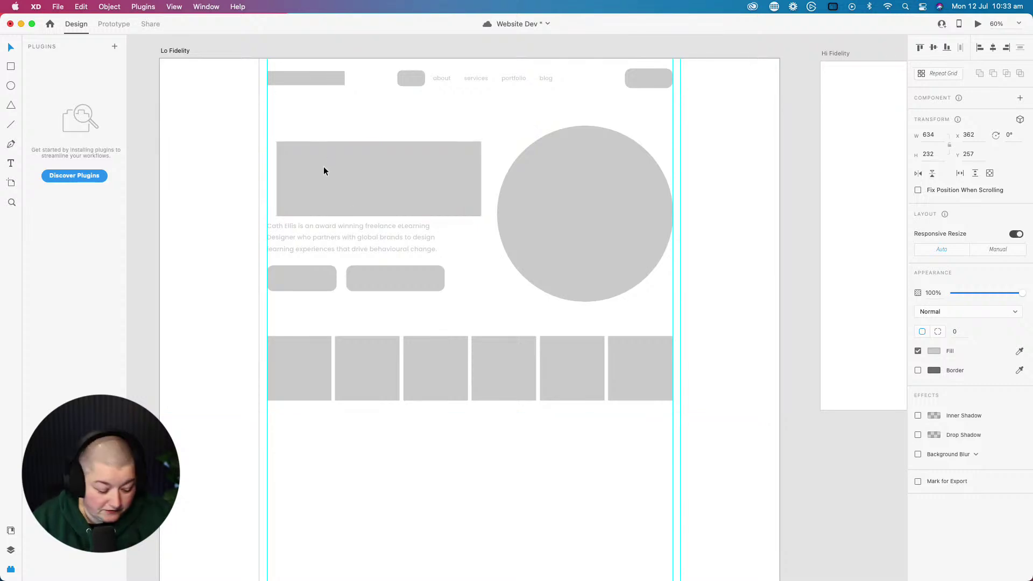
pyautogui.hotkey('shift', 'Left')
pyautogui.hotkey('shift', 'Left')
pyautogui.hotkey('shift', 'Left')
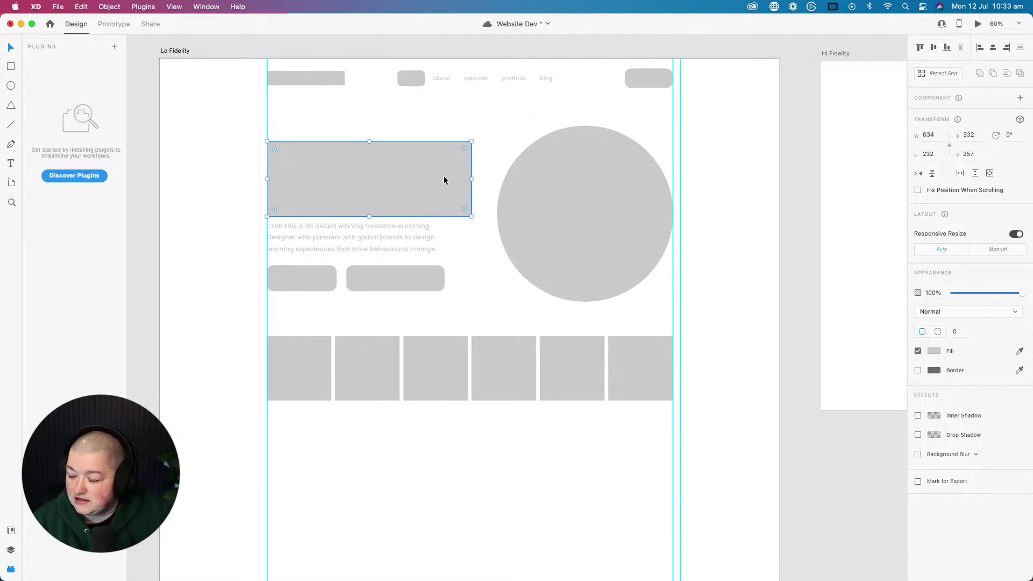
# - Narrow the headline block to a width of 628 and place a copy over the paragraph text at X 332, Y 504
pyautogui.moveTo(470, 179); pyautogui.dragTo(468, 178)
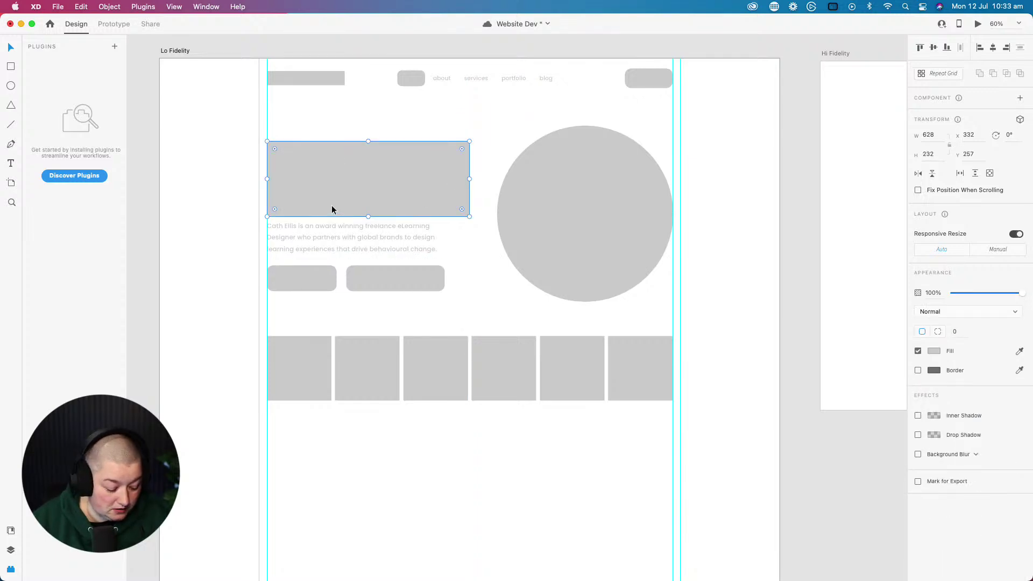
pyautogui.press('super+c')
pyautogui.press('super+v')
pyautogui.moveTo(330, 185); pyautogui.dragTo(333, 260)
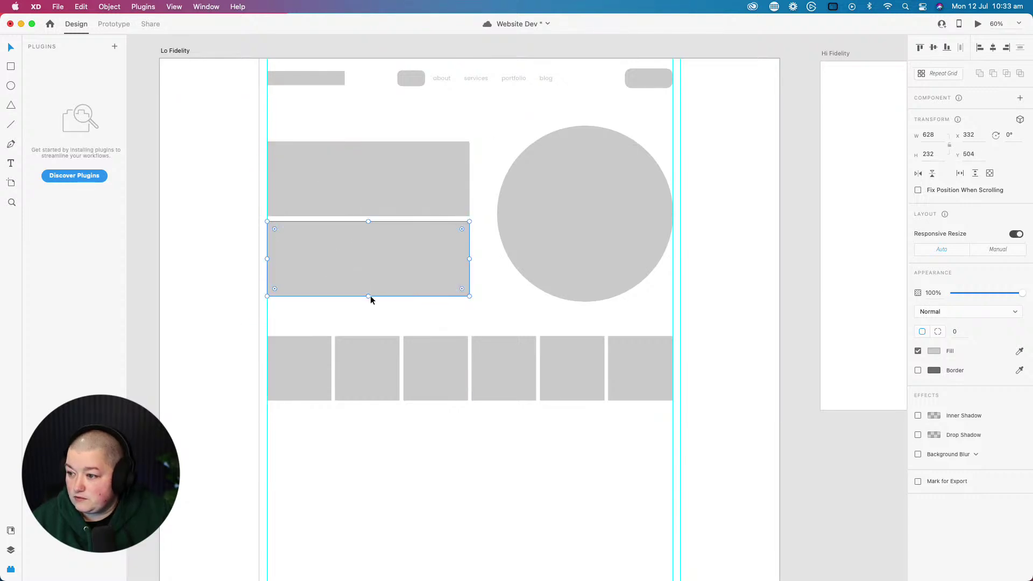
# - Resize the copied block to 532 by 107 so it covers the paragraph, and send it to the back
pyautogui.moveTo(369, 295); pyautogui.dragTo(370, 256)
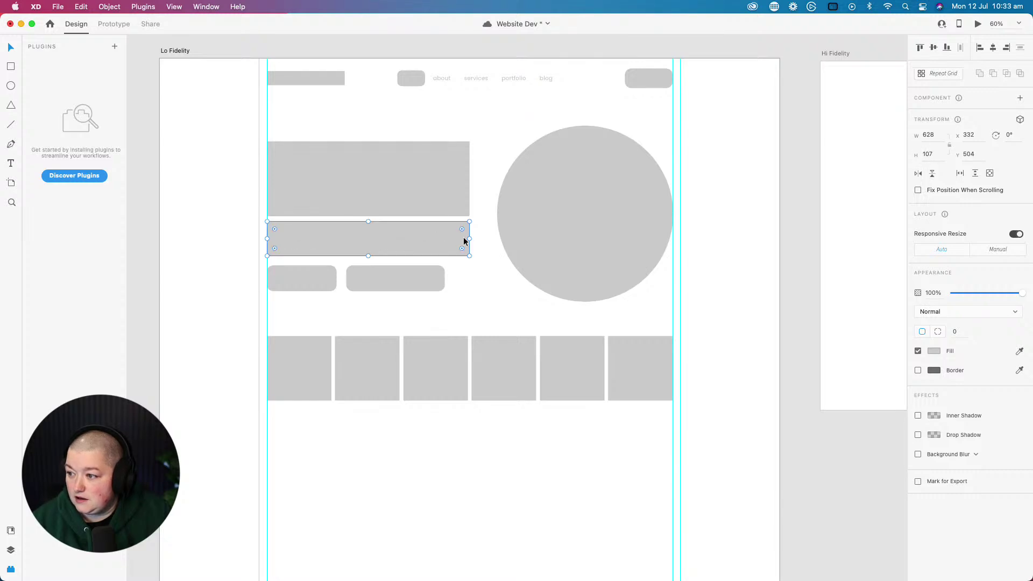
pyautogui.moveTo(467, 238); pyautogui.dragTo(439, 236)
pyautogui.rightClick(404, 240)
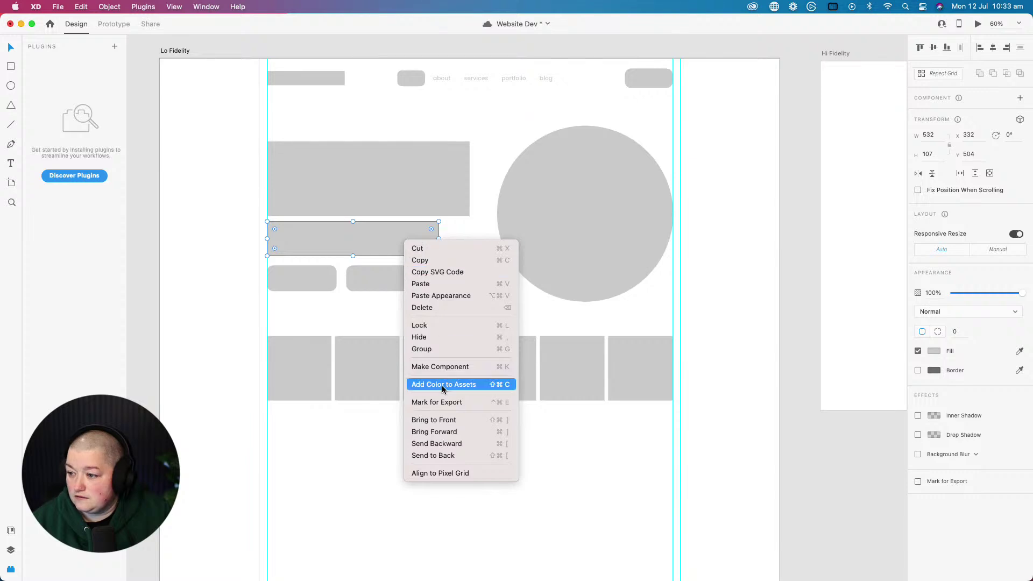
pyautogui.click(438, 456)
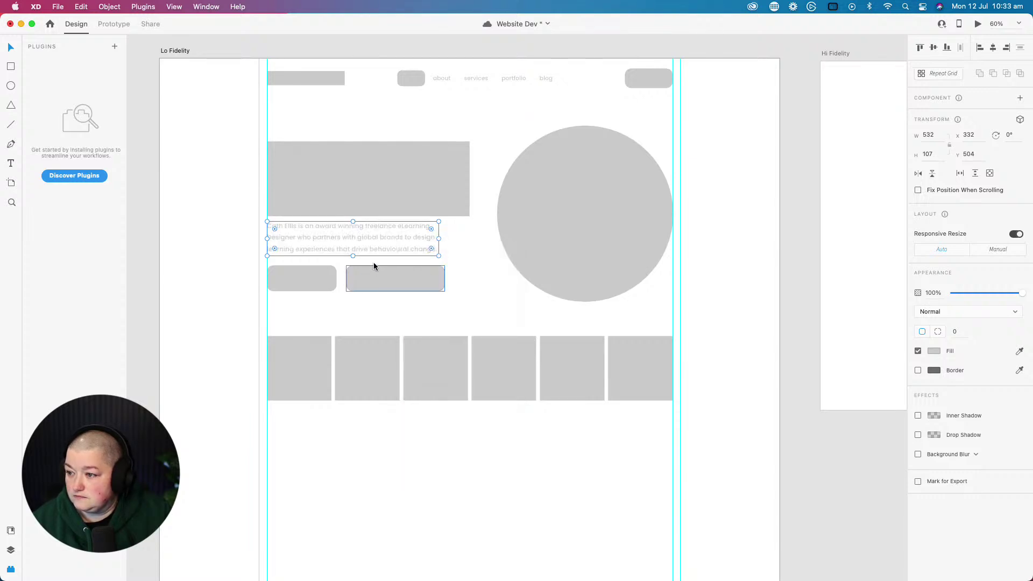
# - Delete the paragraph text and send the hero section's white background rectangle to the back
pyautogui.click(357, 245)
pyautogui.press('super+z')
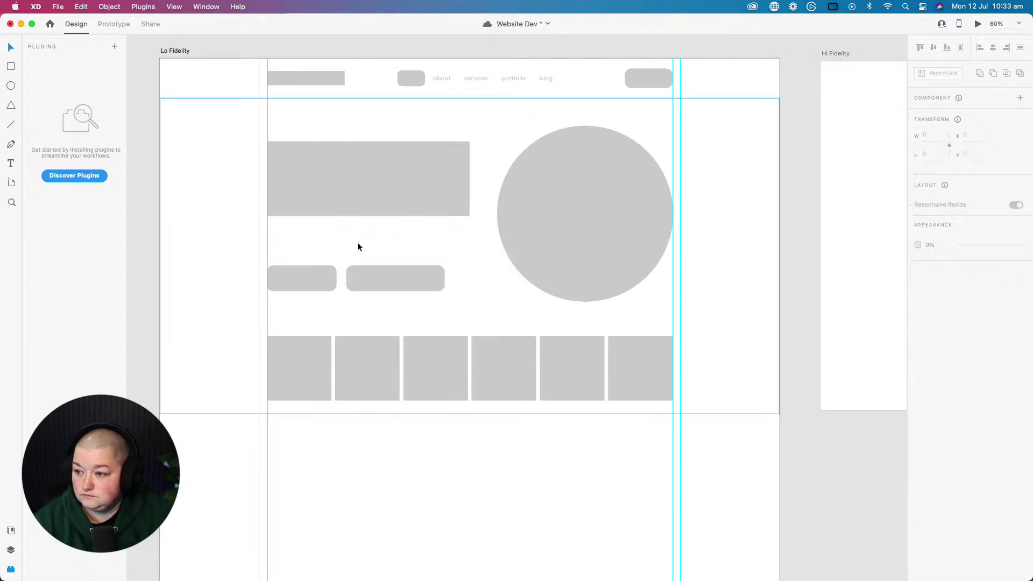
pyautogui.rightClick(357, 242)
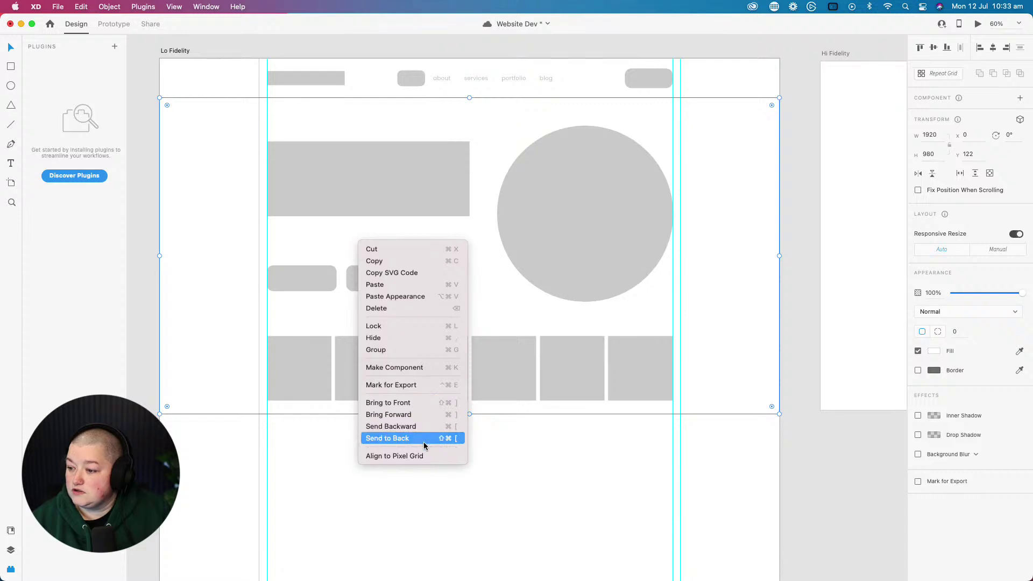
pyautogui.click(379, 438)
pyautogui.press('Escape')
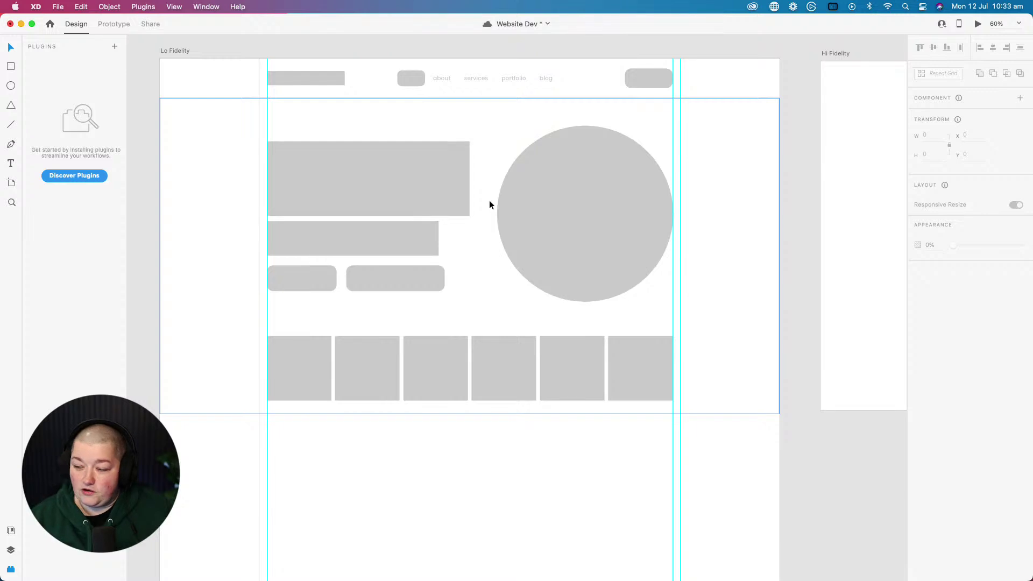
pyautogui.click(378, 157)
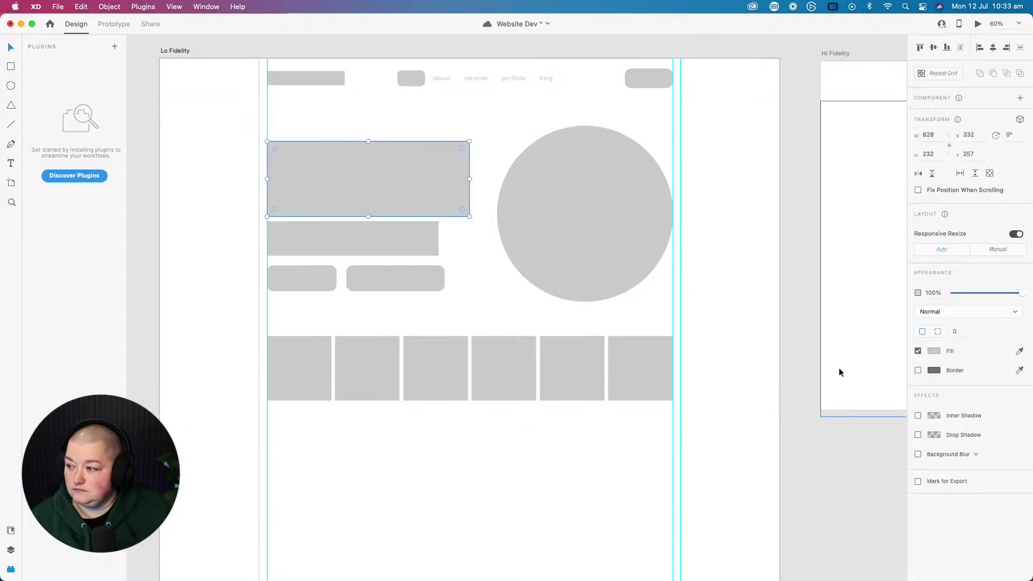
pyautogui.click(784, 402)
pyautogui.scroll(-10, 784, 403)
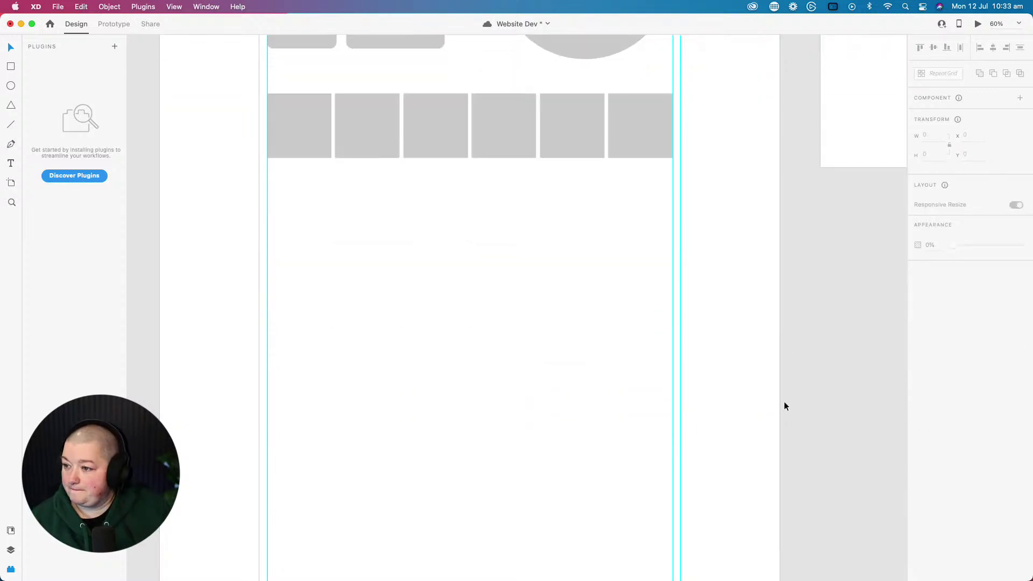
pyautogui.scroll(12, 784, 406)
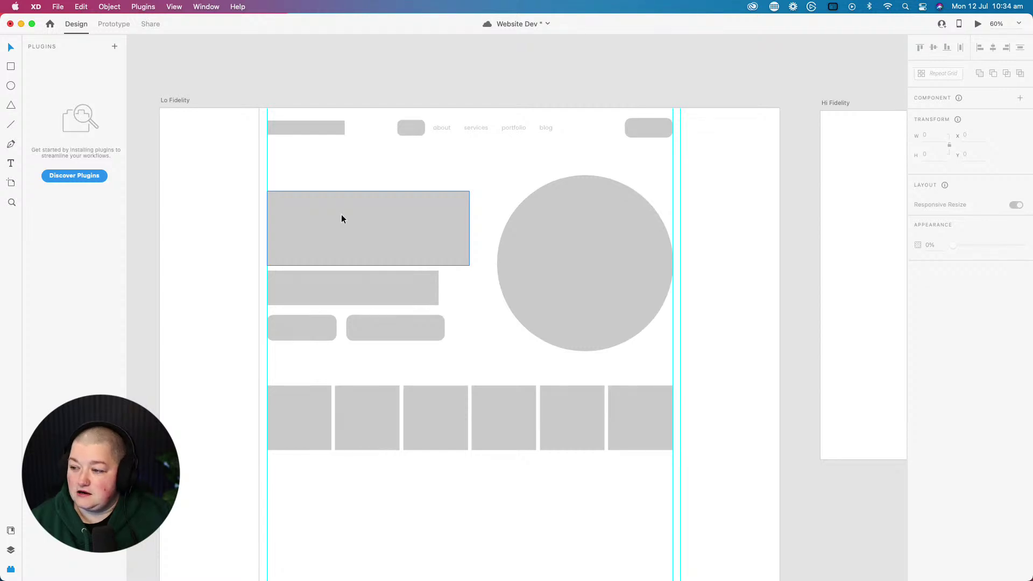
# - Delete the stray "contact me" button on the pasteboard below the Hi Fidelity artboard
pyautogui.scroll(-8, 341, 218)
pyautogui.click(849, 308)
pyautogui.moveTo(856, 305); pyautogui.dragTo(457, 435)
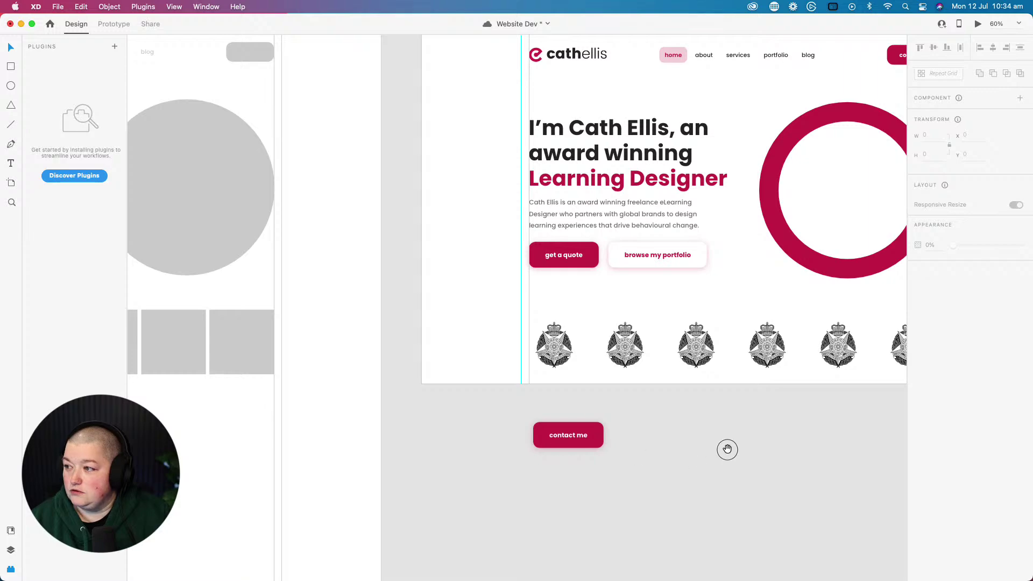
pyautogui.moveTo(726, 450); pyautogui.dragTo(615, 558)
pyautogui.click(477, 549)
pyautogui.press('Delete')
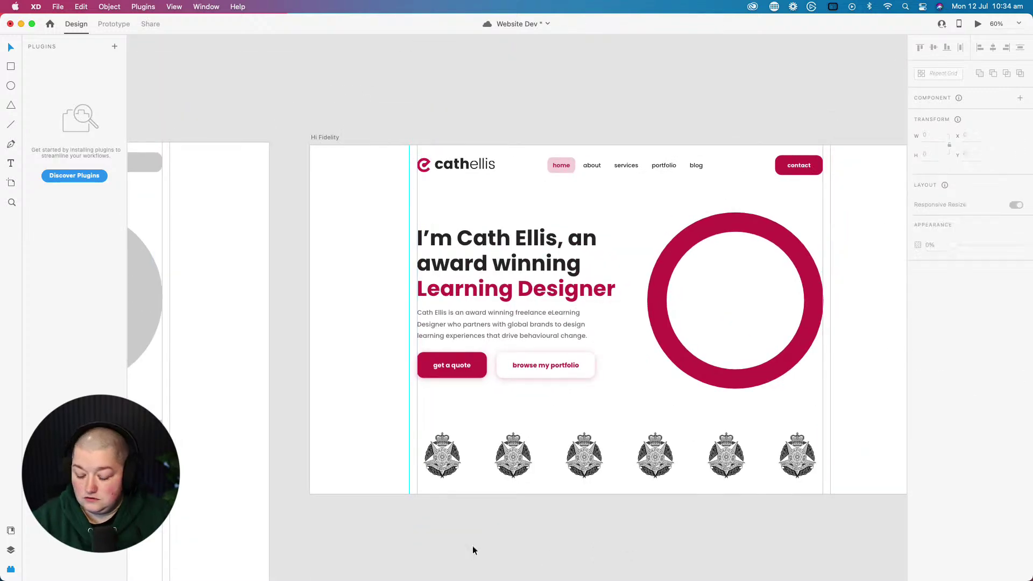
# - Draw a horizontal divider line about 1969 long across the Lo Fidelity artboard along the hero section's lower edge
pyautogui.moveTo(388, 531); pyautogui.dragTo(681, 505)
pyautogui.moveTo(639, 537); pyautogui.dragTo(832, 461)
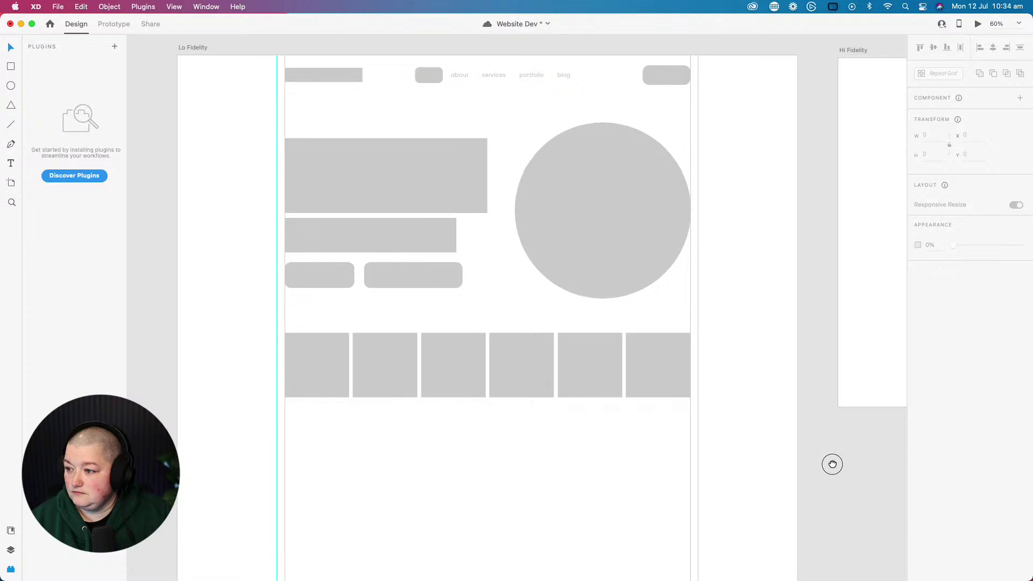
pyautogui.click(248, 340)
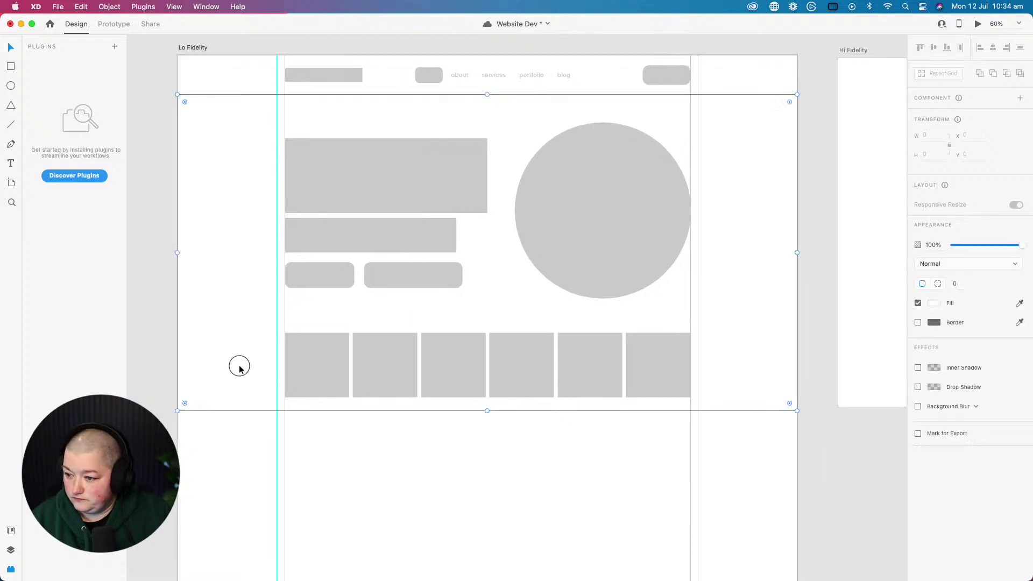
pyautogui.click(11, 124)
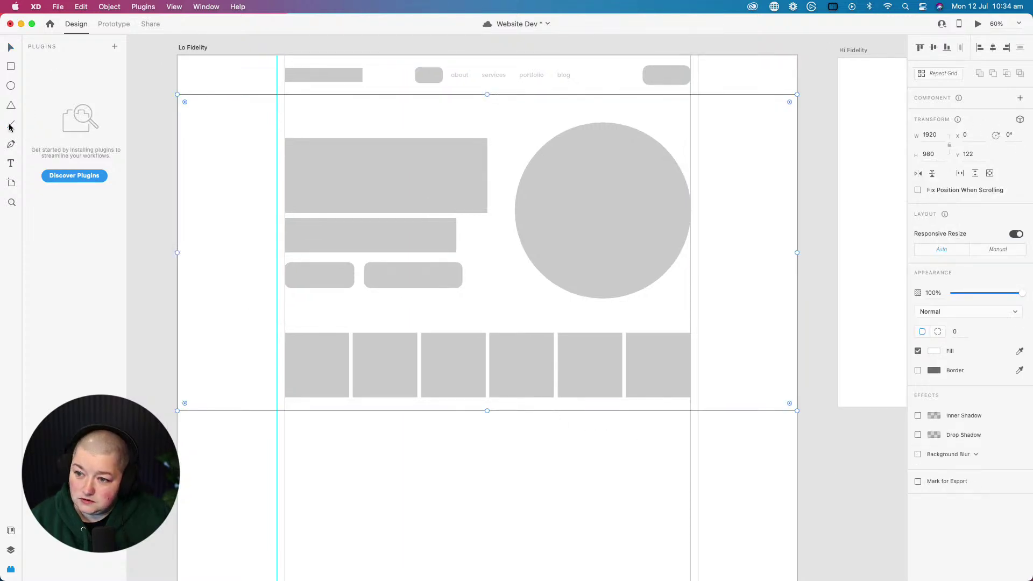
pyautogui.moveTo(171, 411)
pyautogui.mouseDown()
pyautogui.moveTo(726, 422)
pyautogui.moveTo(806, 399)
pyautogui.mouseUp()
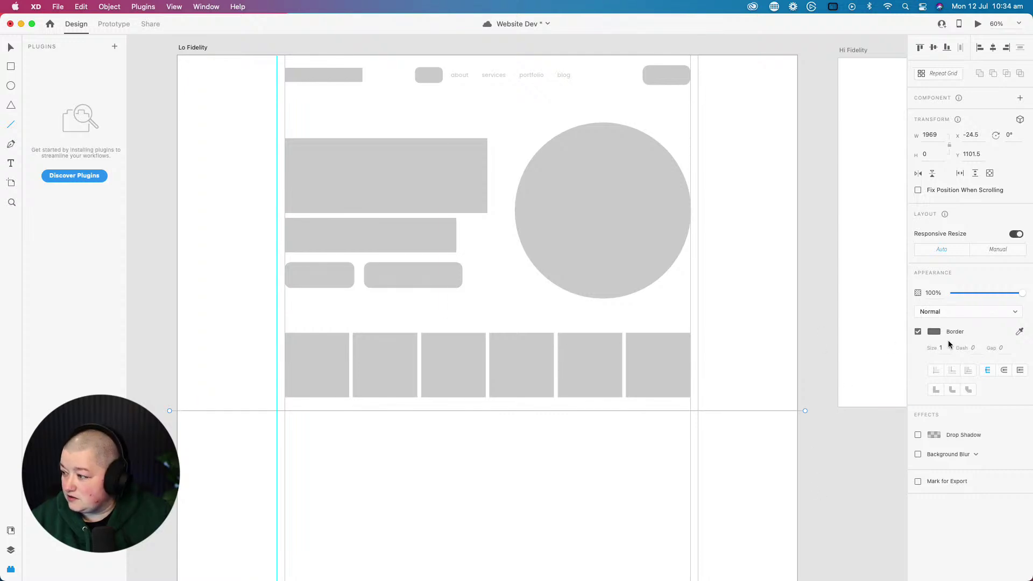
pyautogui.click(11, 47)
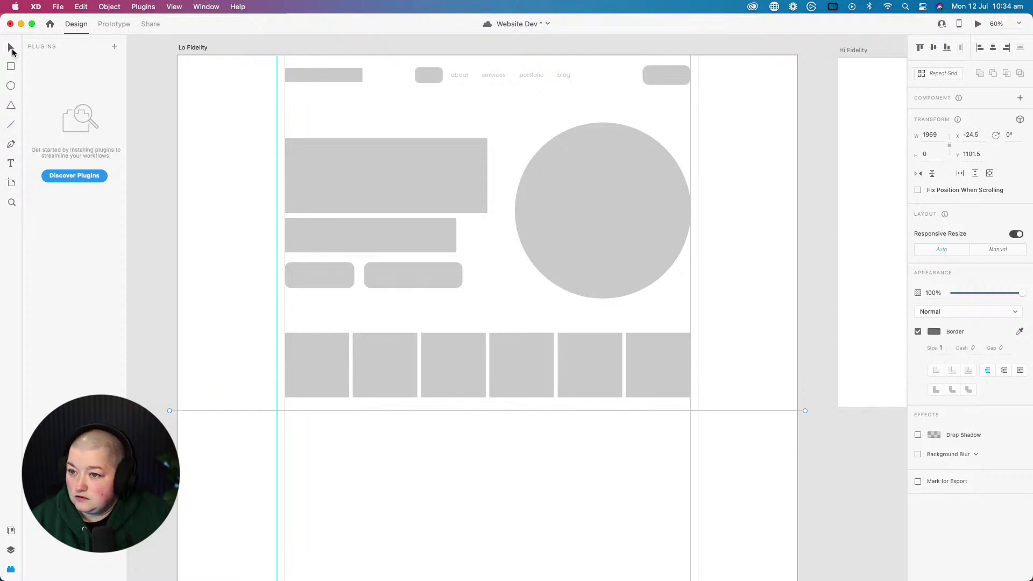
pyautogui.click(141, 127)
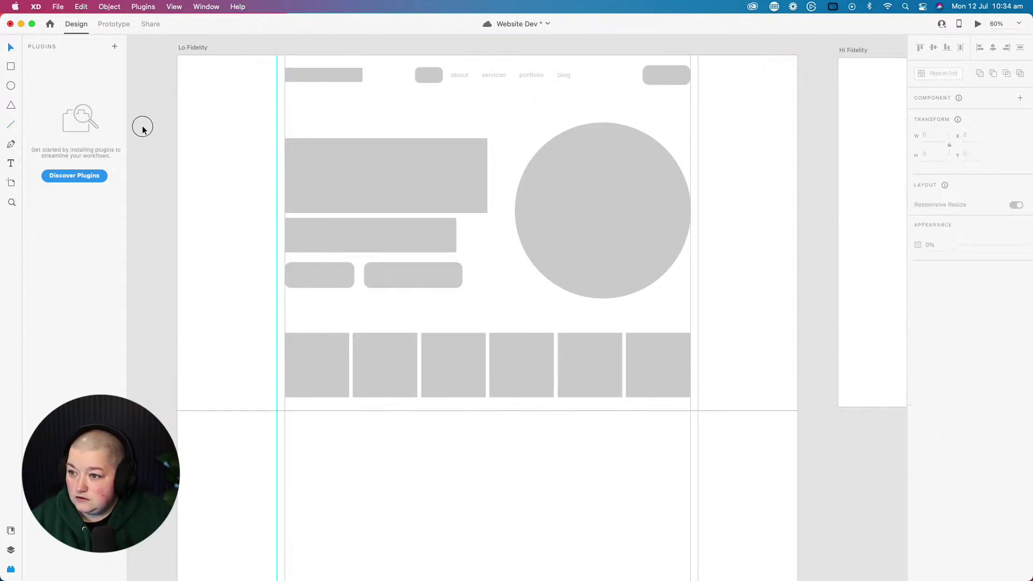
# - Clear the divider line's selection and save the Website Dev document
pyautogui.click(209, 410)
pyautogui.click(152, 314)
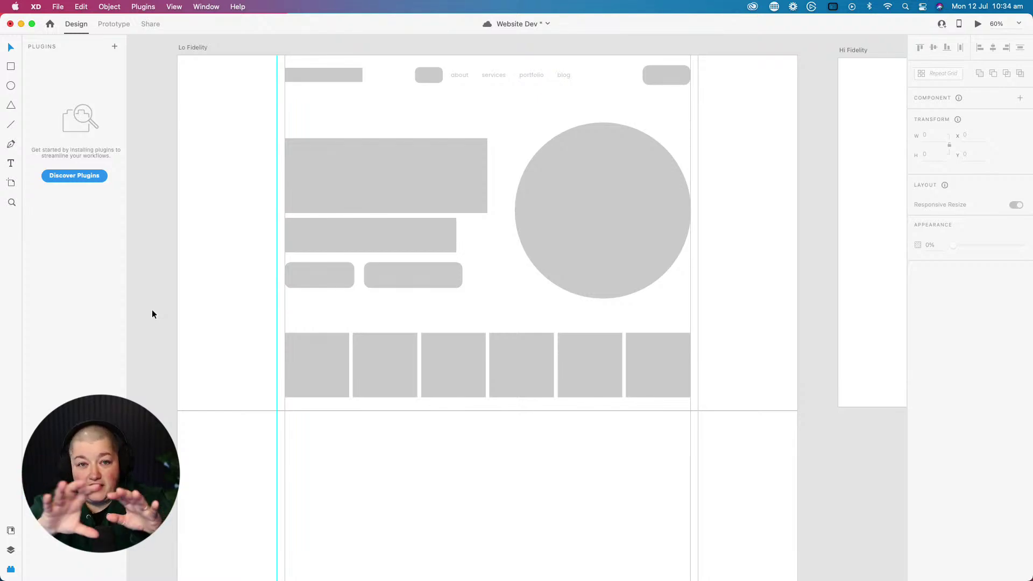
pyautogui.press('super+s')
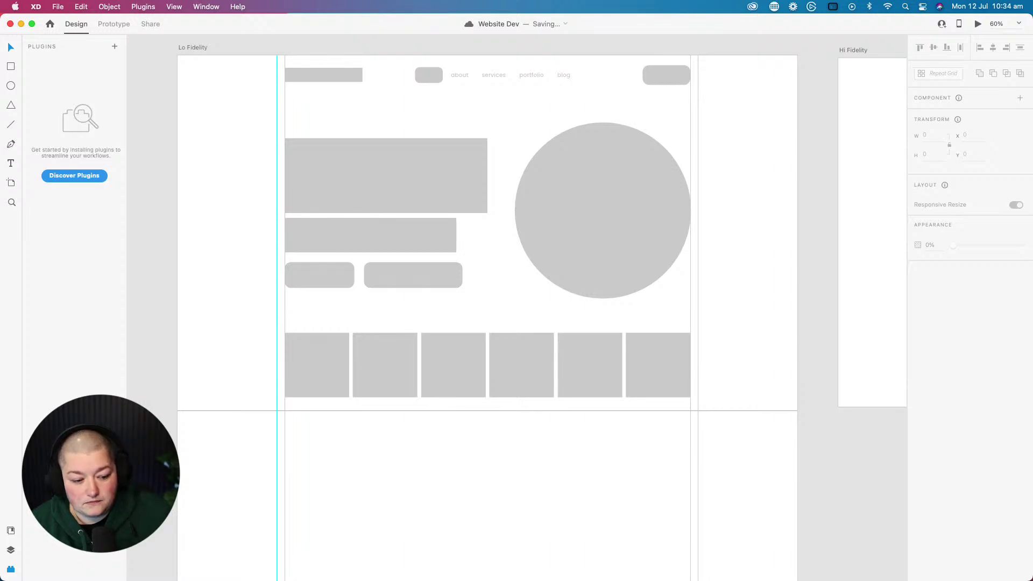
# - Switch to Chrome, open the live website of the designer featured in the mockup in a new tab, and examine its homepage sections
pyautogui.press('super+Tab')
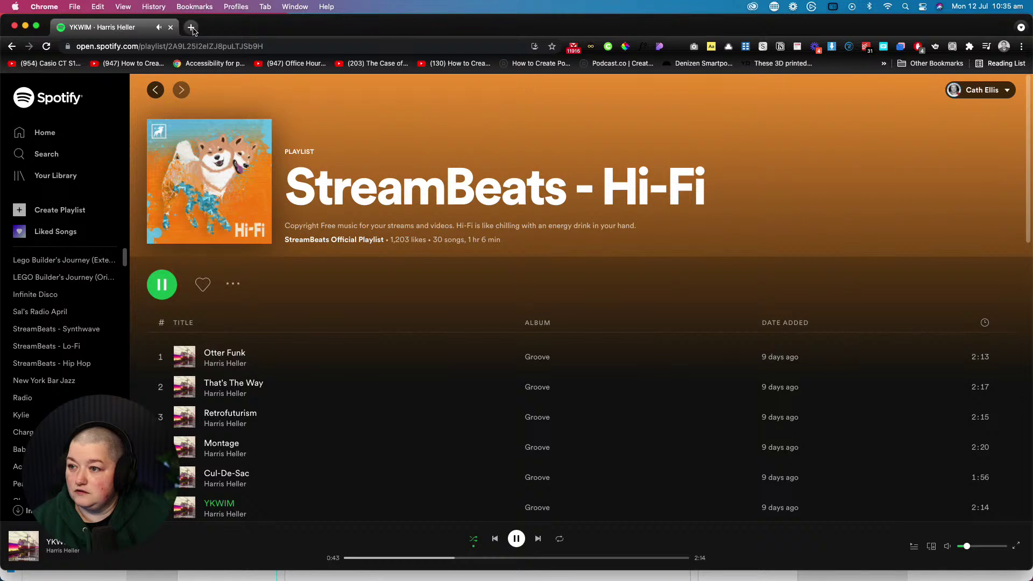
pyautogui.click(191, 26)
pyautogui.write('cath')
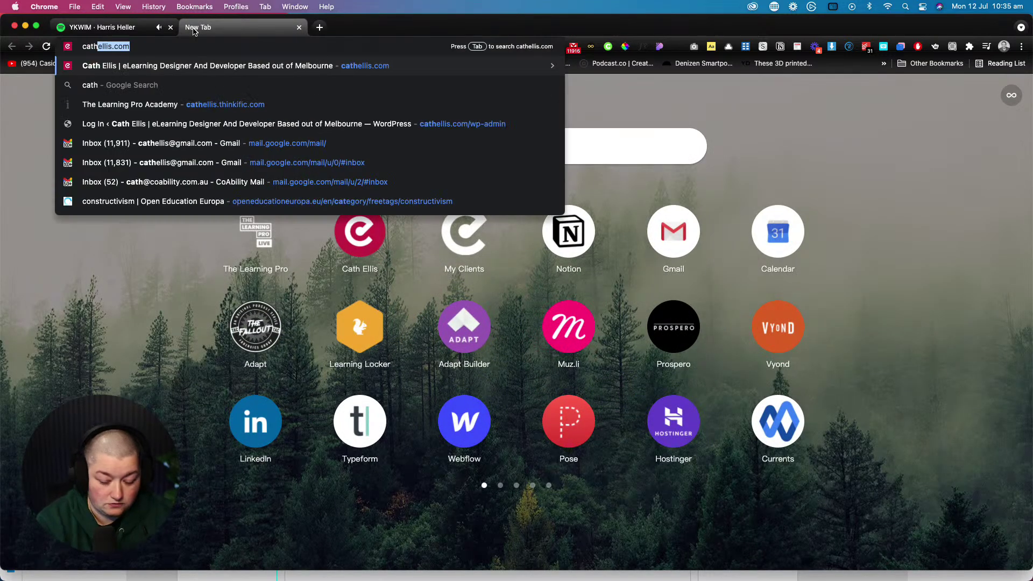
pyautogui.press('Return')
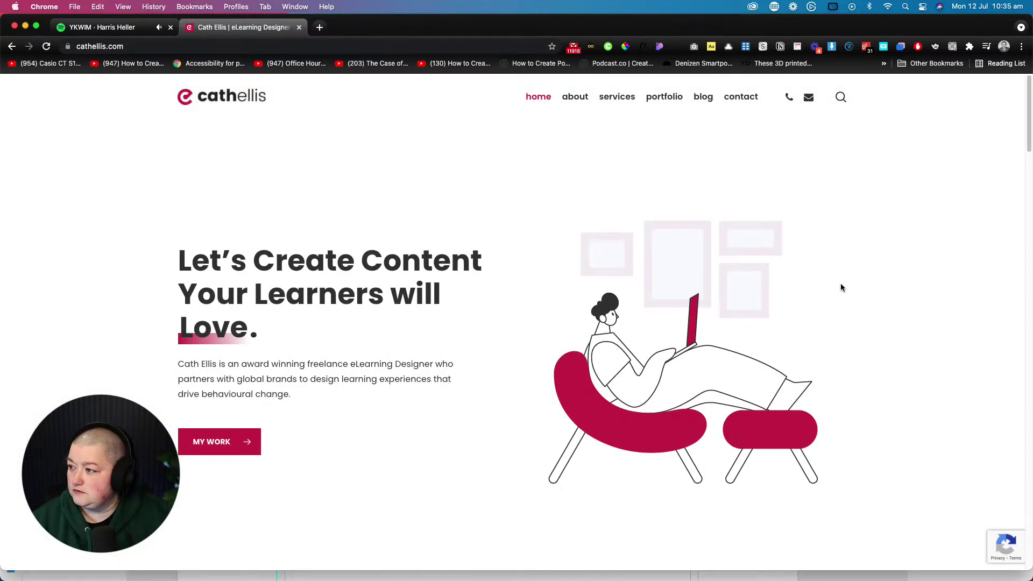
pyautogui.scroll(-10, 847, 261)
pyautogui.scroll(-1, 847, 261)
pyautogui.scroll(2, 846, 262)
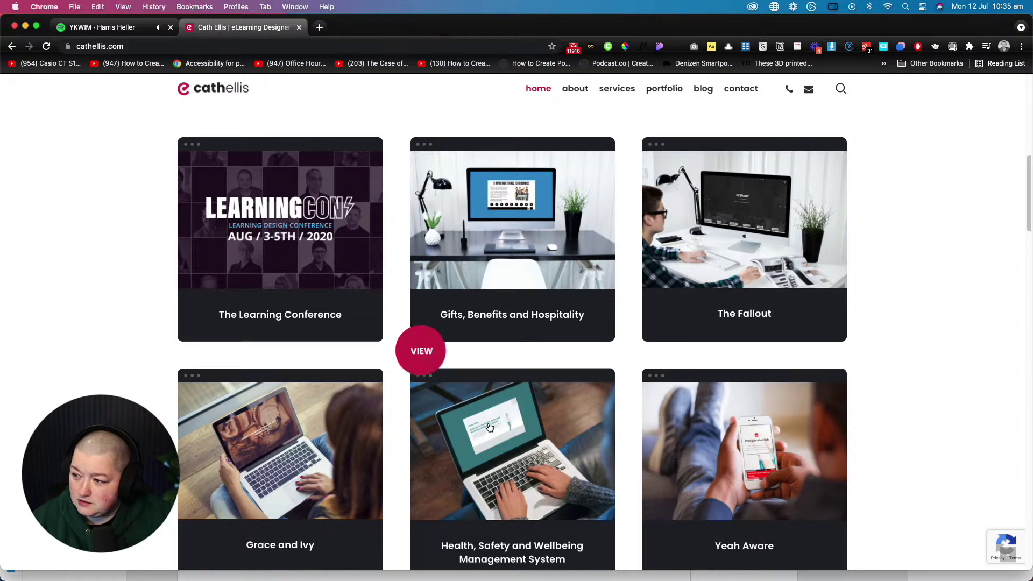
pyautogui.scroll(-5, 340, 323)
pyautogui.scroll(-7, 340, 323)
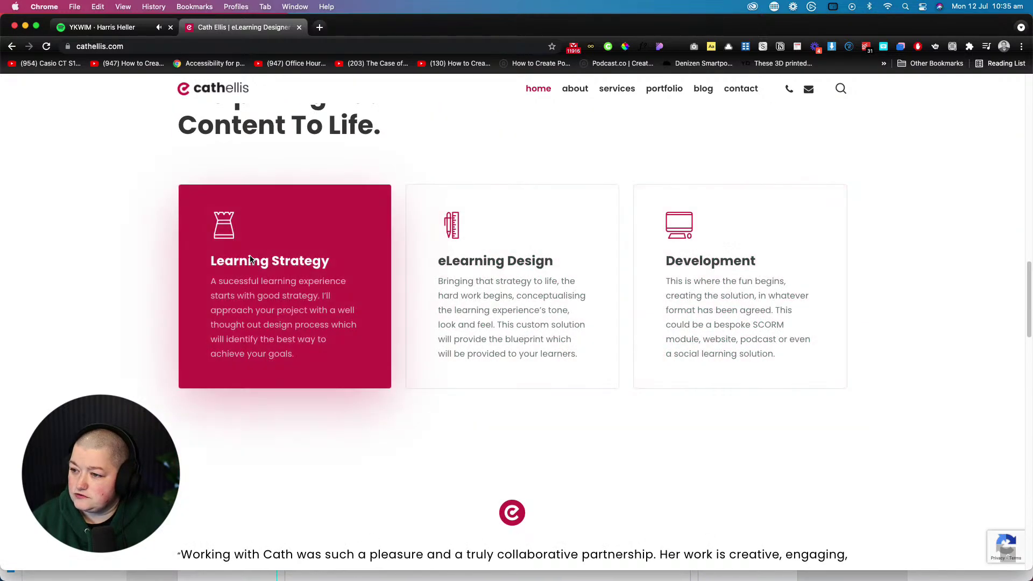
pyautogui.scroll(10, 250, 256)
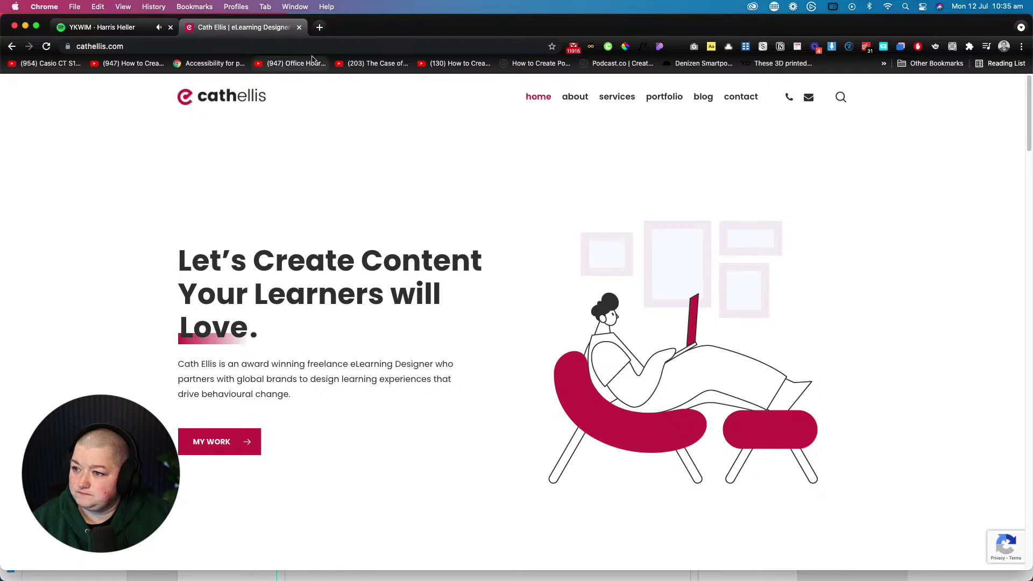
# - Minimize the browser window to return to the XD document
pyautogui.press('super+w')
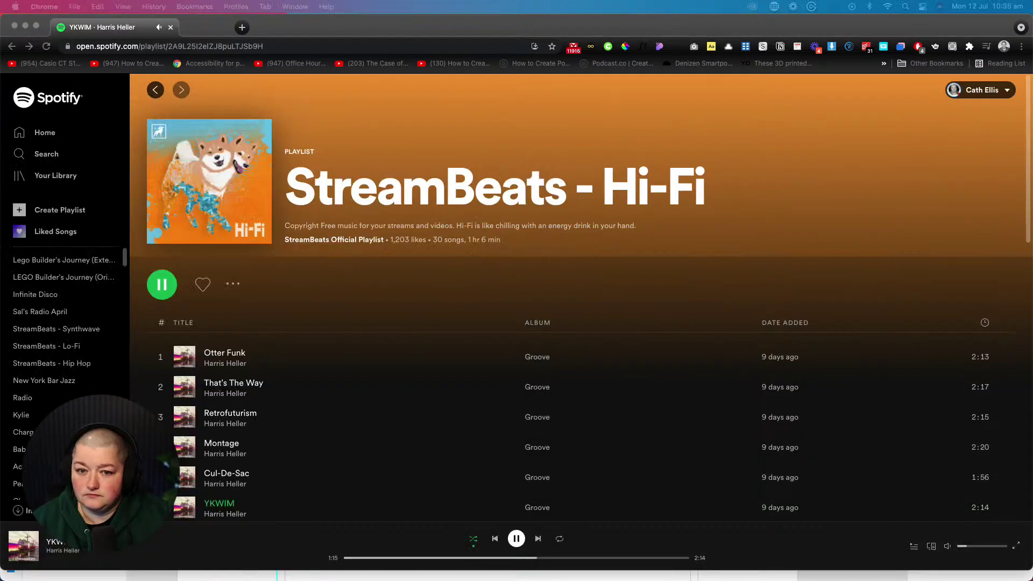
pyautogui.moveTo(268, 28)
pyautogui.mouseDown()
pyautogui.moveTo(344, 88)
pyautogui.moveTo(325, 7)
pyautogui.moveTo(357, 39)
pyautogui.moveTo(269, 26)
pyautogui.mouseUp()
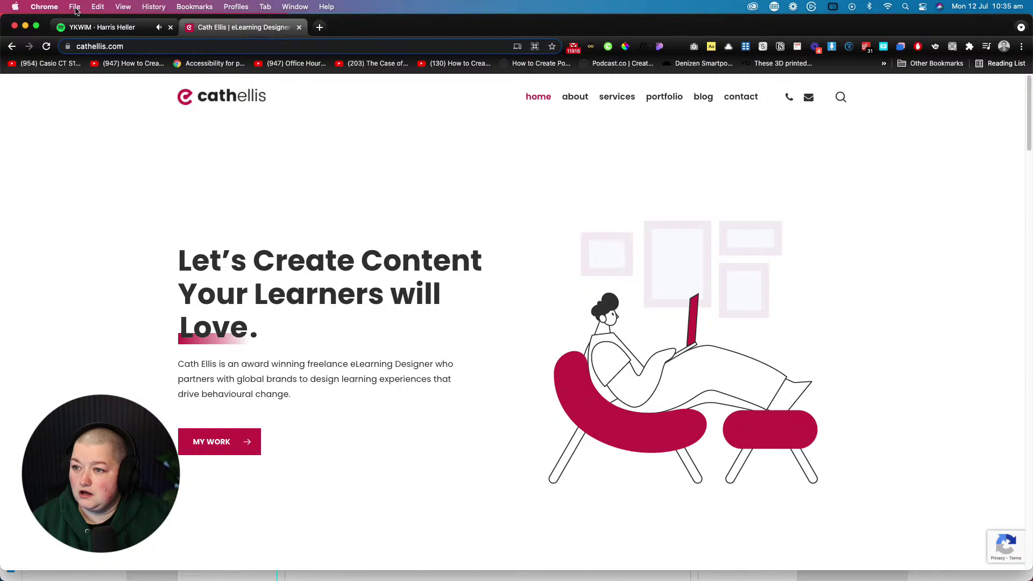
pyautogui.click(26, 27)
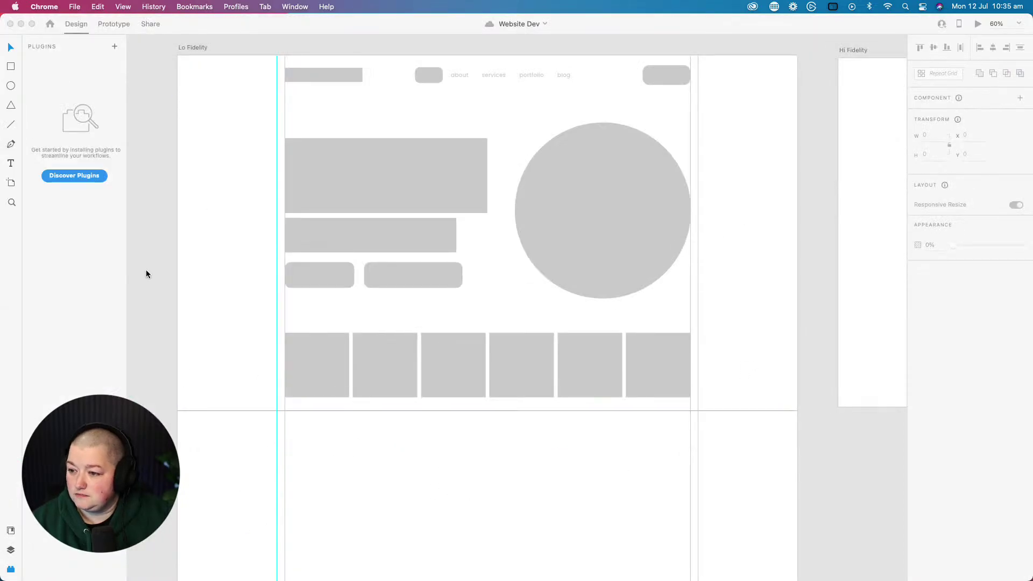
# - Inspect the two rounded button placeholders beneath the paragraph block, selecting the shorter one and the wider one's background
pyautogui.scroll(-2, 193, 299)
pyautogui.scroll(-10, 193, 300)
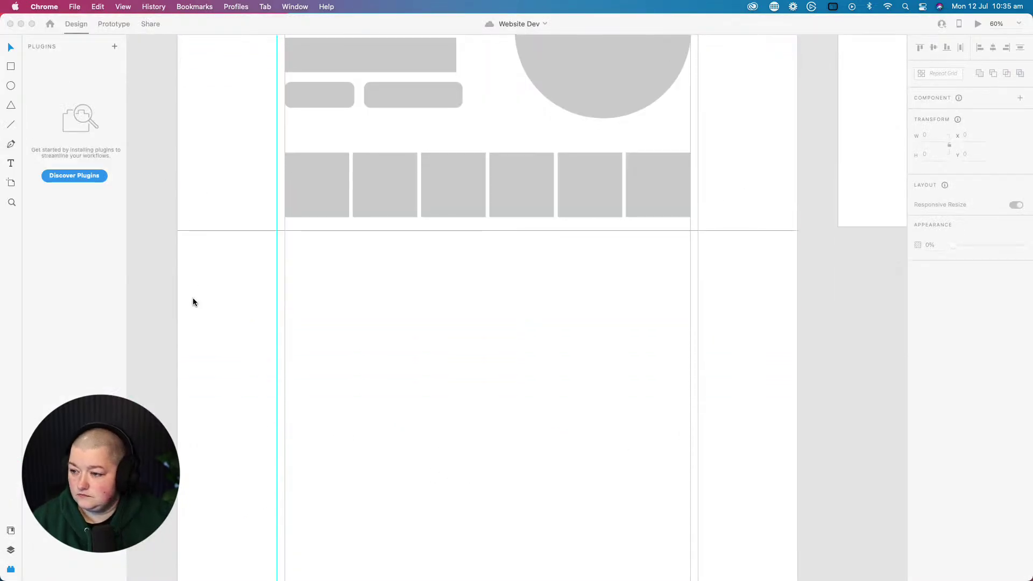
pyautogui.scroll(8, 192, 298)
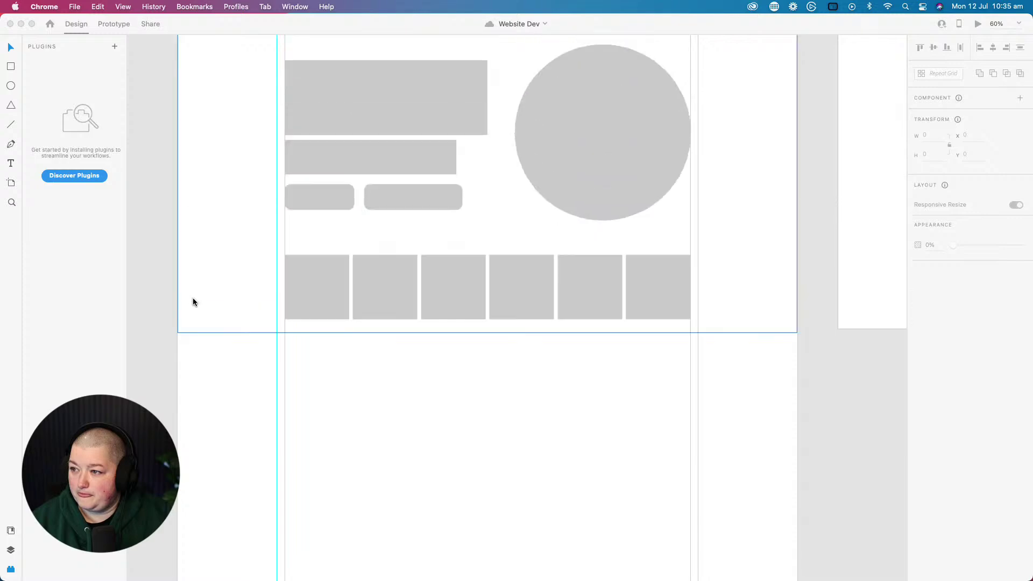
pyautogui.click(312, 196)
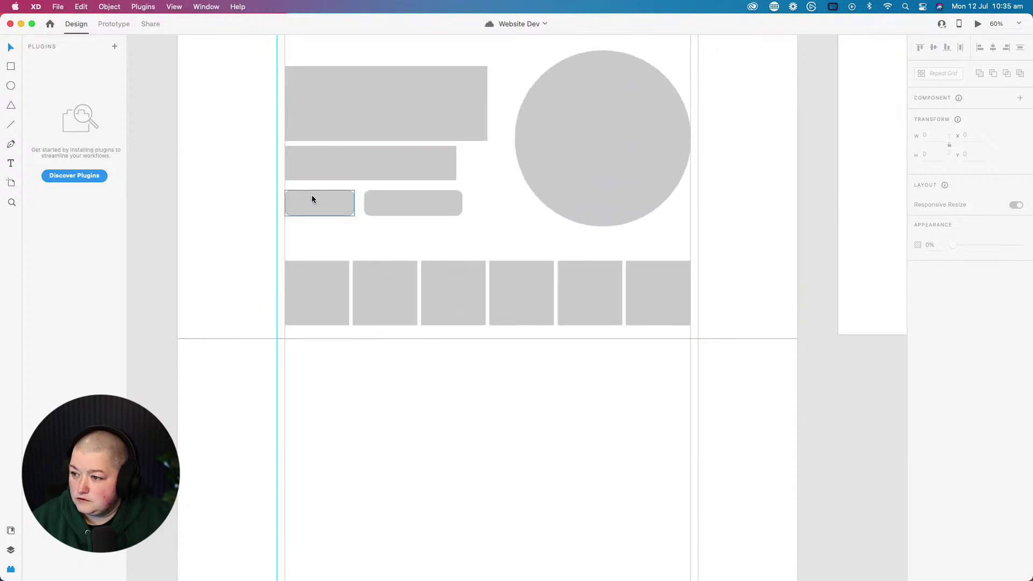
pyautogui.click(312, 197)
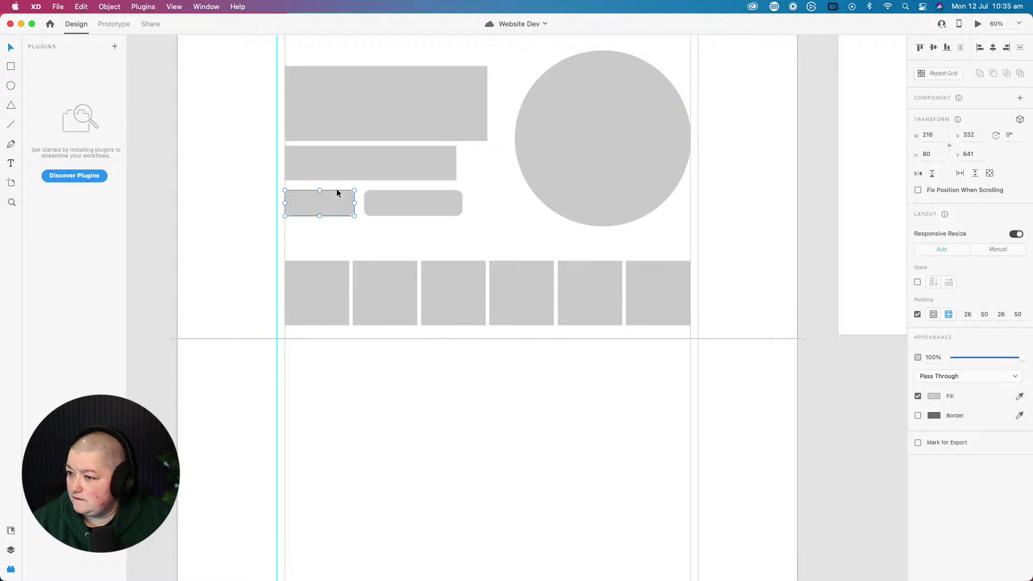
pyautogui.click(377, 226)
pyautogui.click(445, 197)
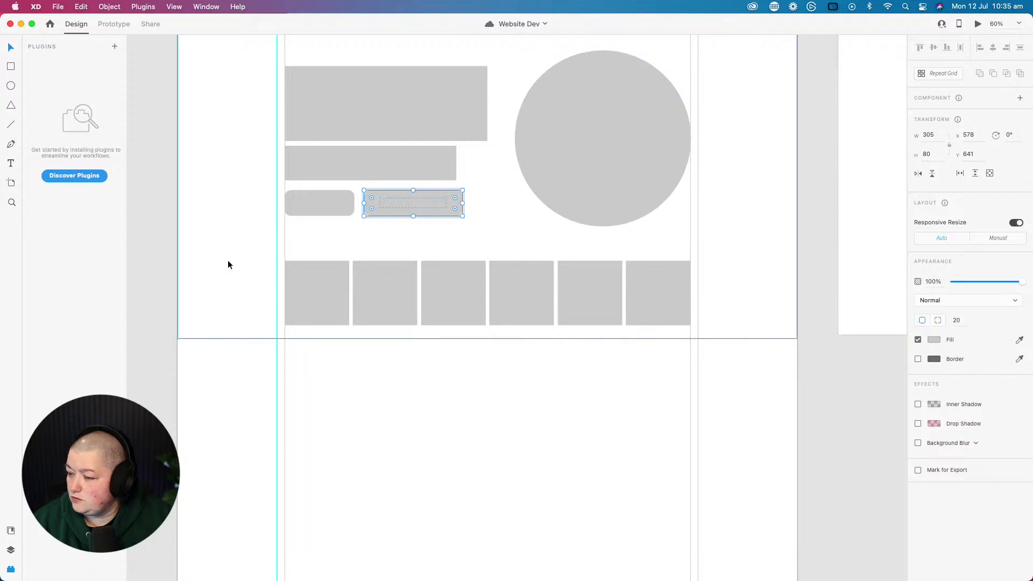
# - Draw a rounded rectangle about 628 by 554 in the empty section below the divider, starting at the first column's outer edge
pyautogui.click(170, 255)
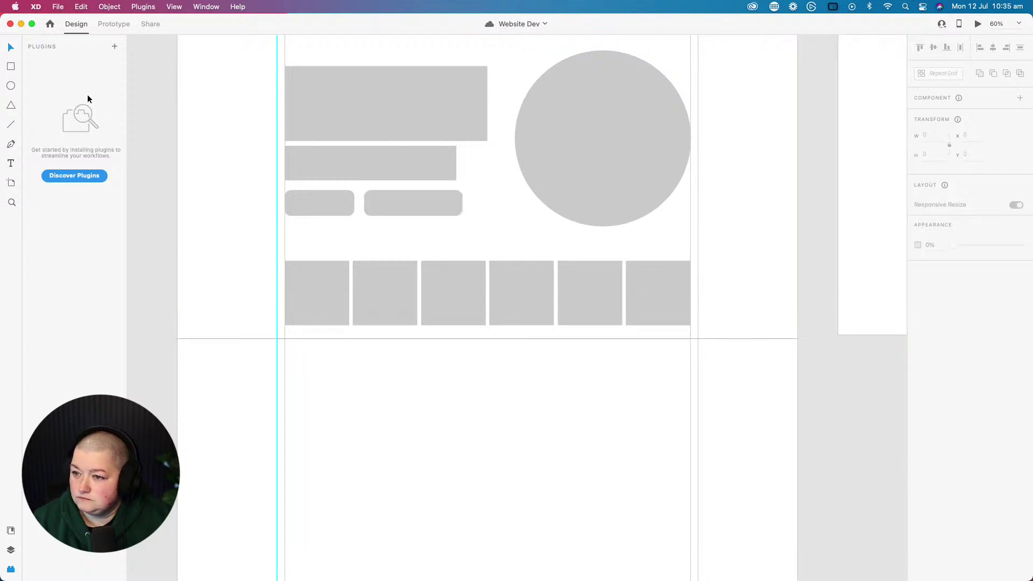
pyautogui.click(12, 68)
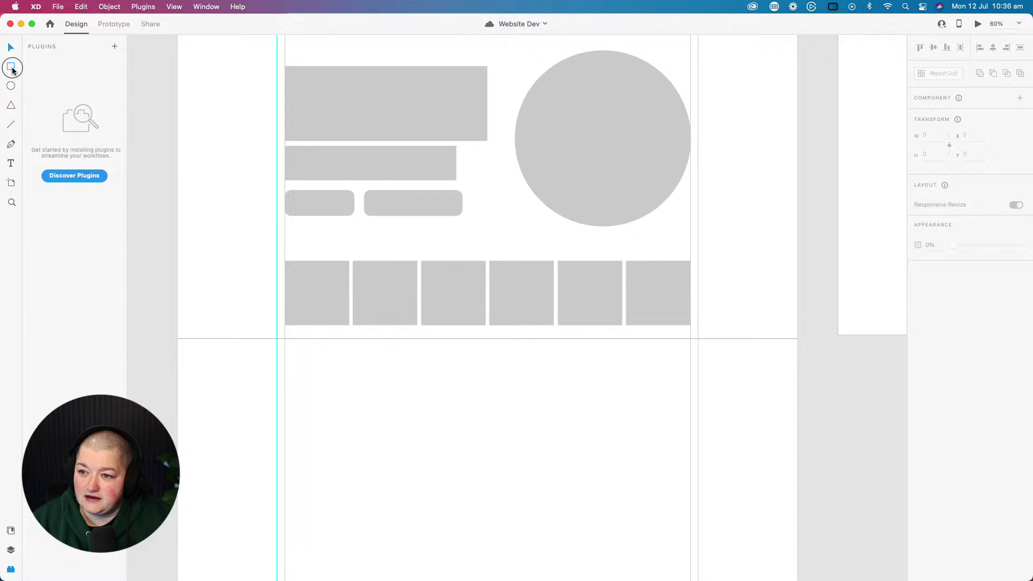
pyautogui.scroll(-5, 309, 396)
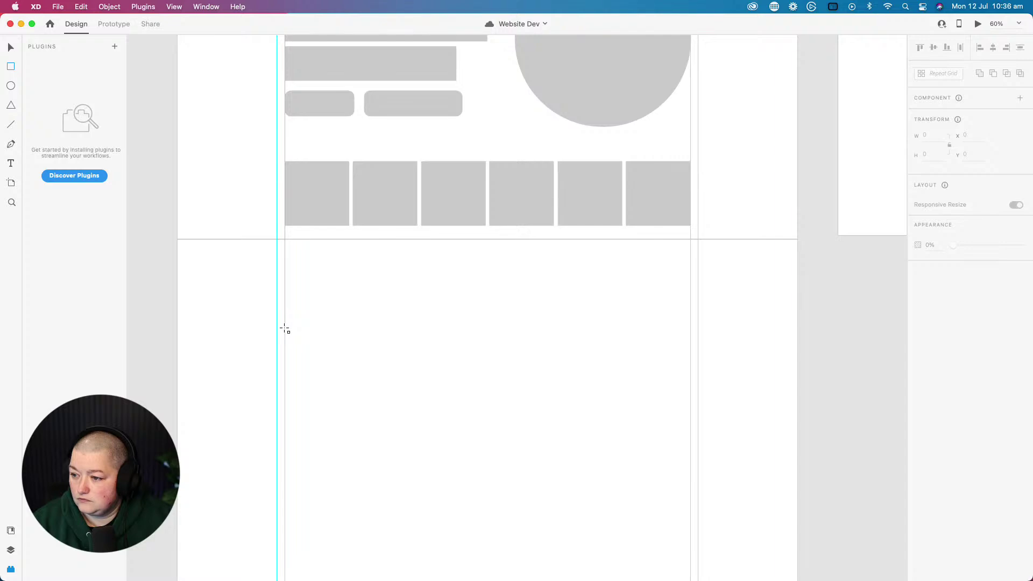
pyautogui.moveTo(285, 328)
pyautogui.mouseDown()
pyautogui.moveTo(387, 434)
pyautogui.moveTo(487, 506)
pyautogui.mouseUp()
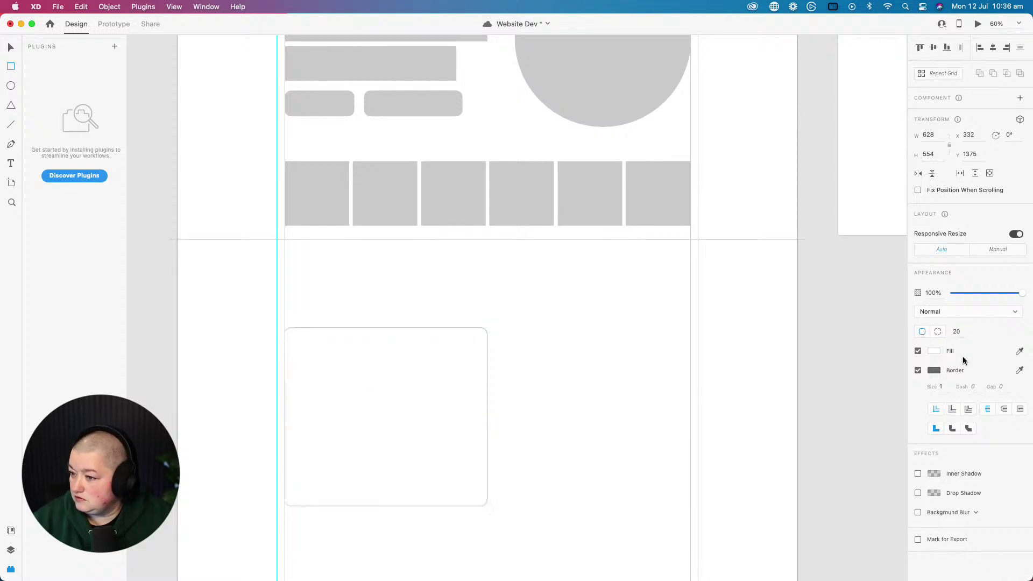
pyautogui.press('Return')
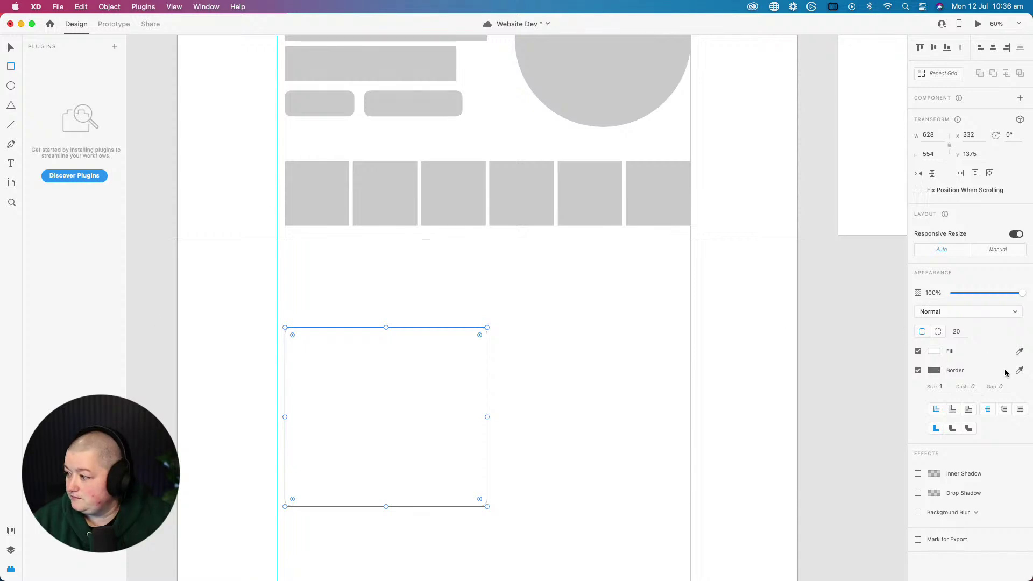
# - Remove the new rectangle's border and fill it with the grey sampled from the row of square placeholders
pyautogui.click(918, 370)
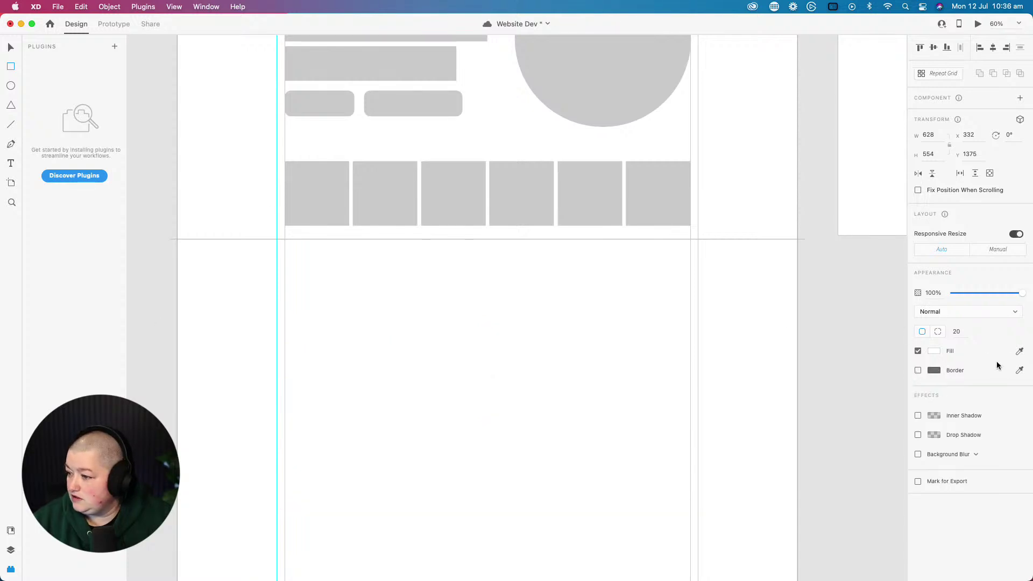
pyautogui.click(651, 197)
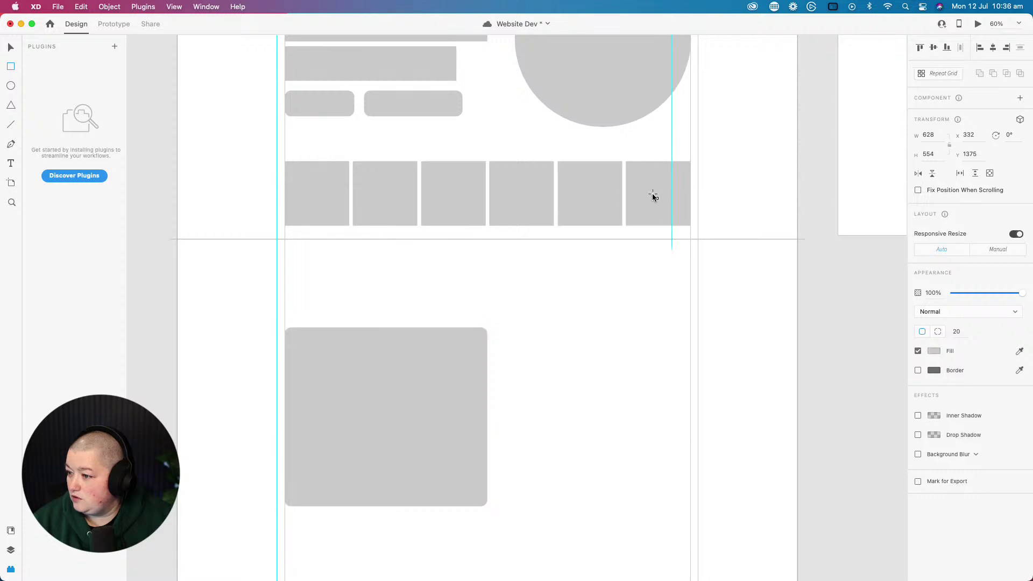
pyautogui.click(10, 47)
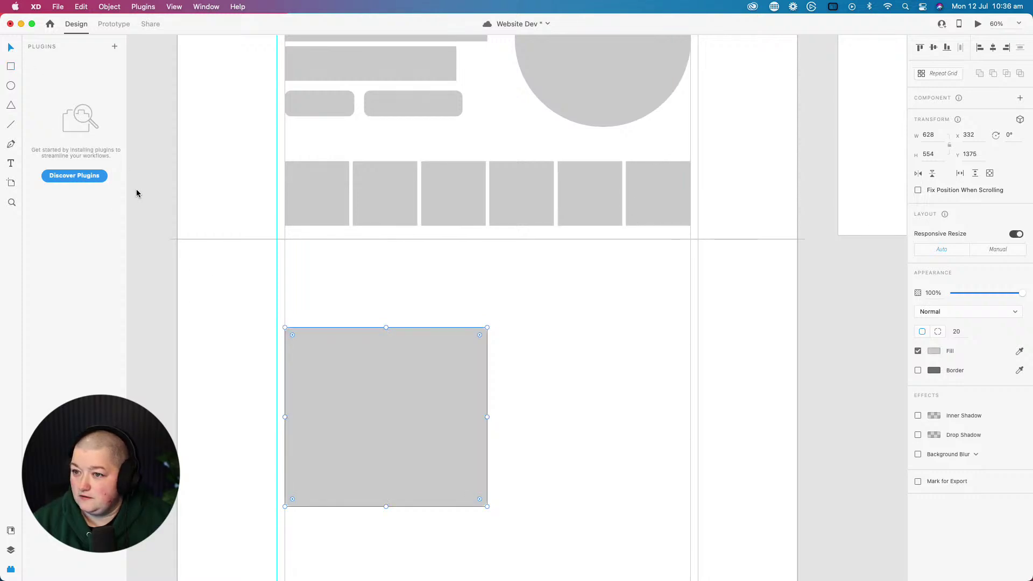
pyautogui.click(143, 212)
pyautogui.scroll(-1, 215, 339)
pyautogui.click(337, 348)
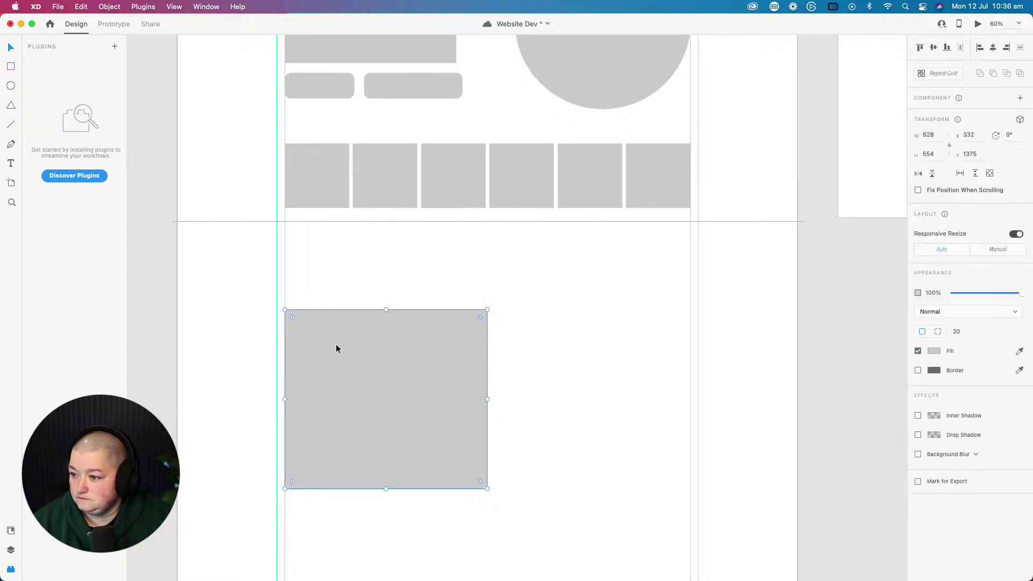
pyautogui.scroll(-4, 342, 351)
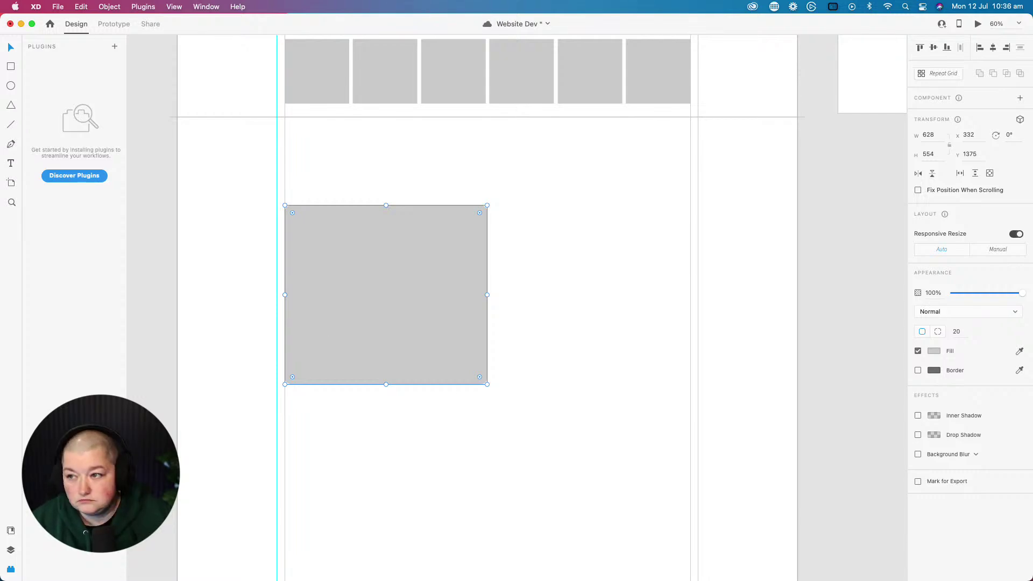
# - Check the live reference website's homepage in Chrome and minimize the browser to return to the XD document
pyautogui.press('super+m')
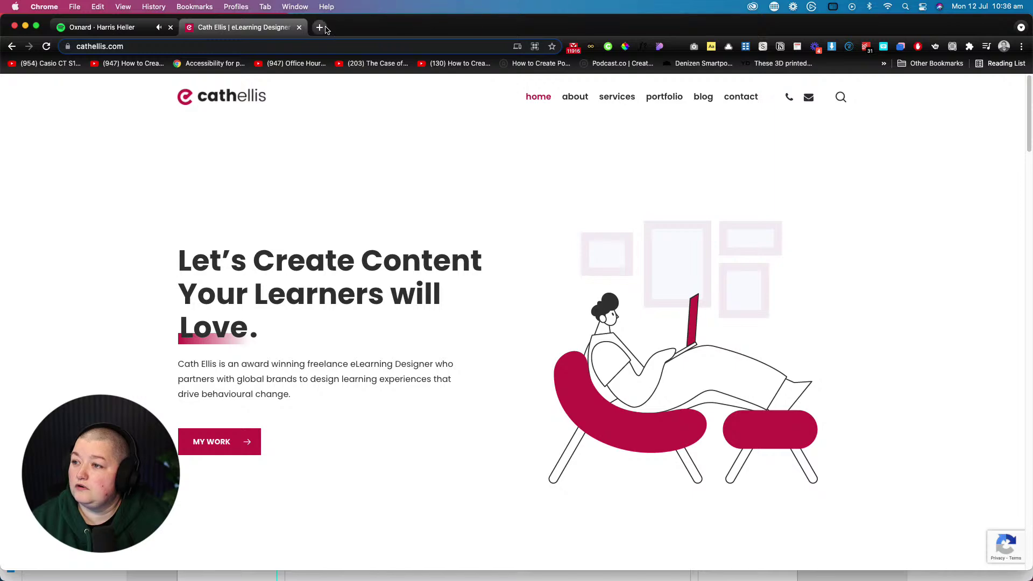
pyautogui.click(320, 26)
pyautogui.press('super+w')
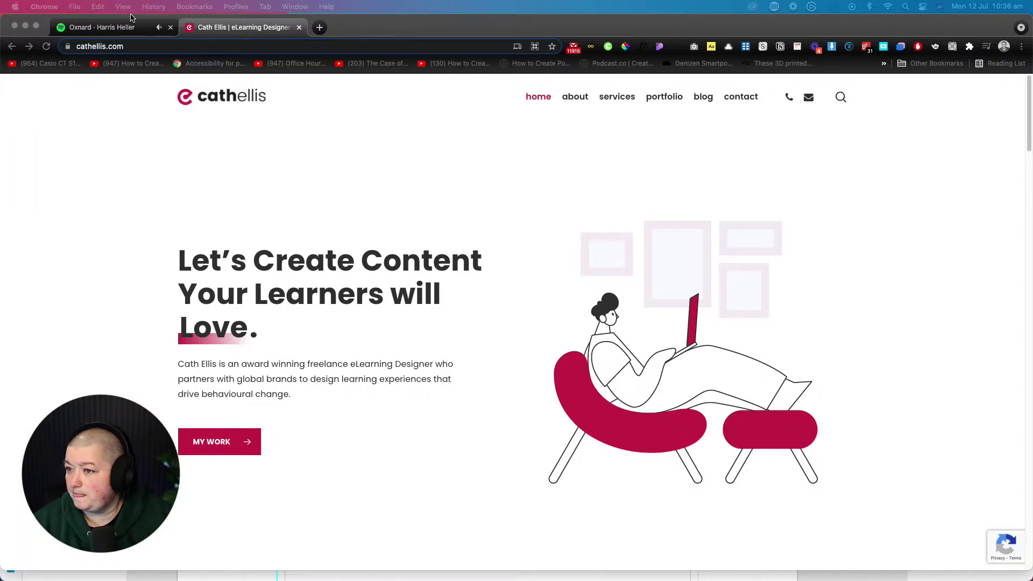
pyautogui.click(25, 26)
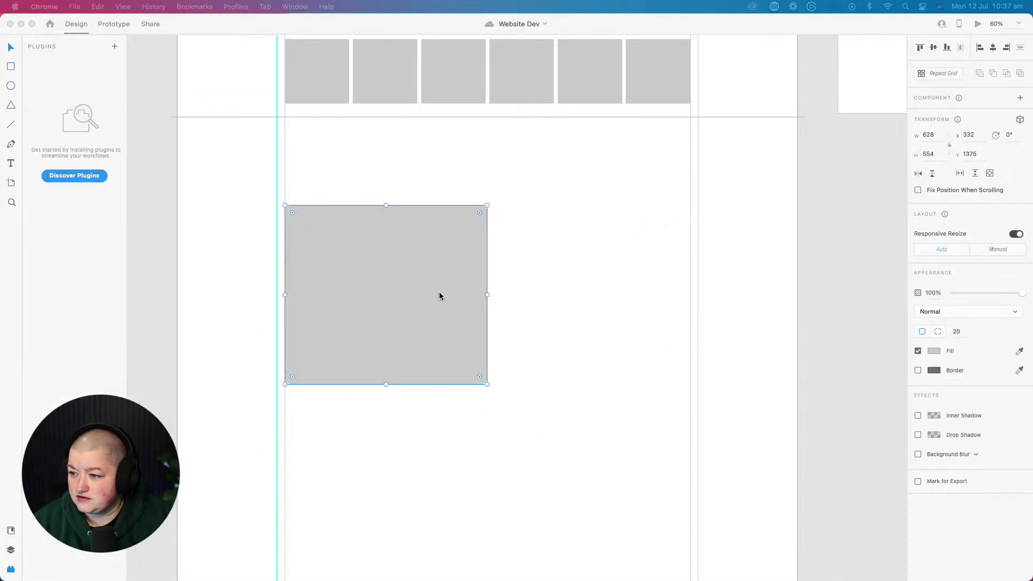
# - Delete the last five square placeholders in the row above the divider, keeping only the first one
pyautogui.scroll(5, 431, 253)
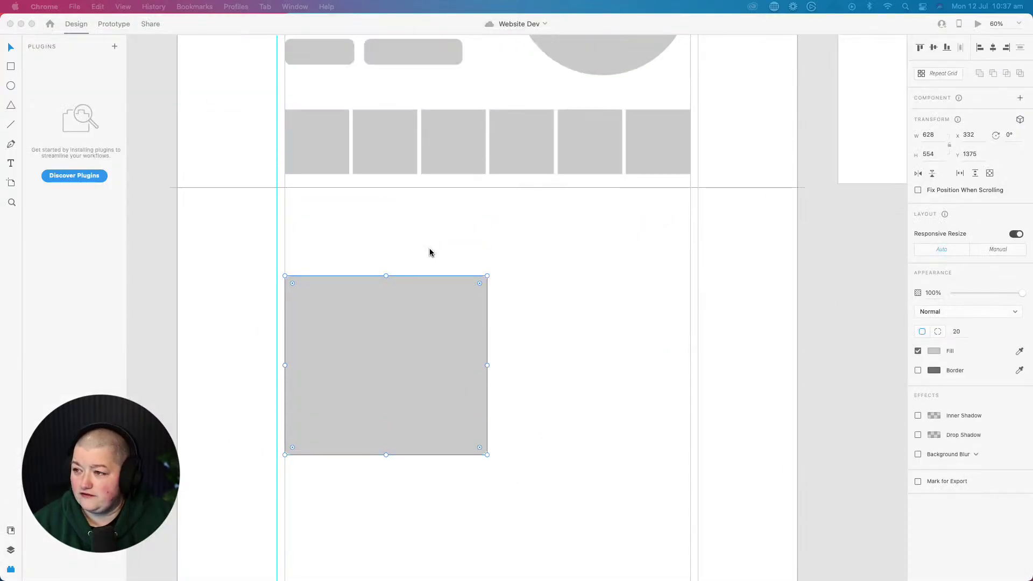
pyautogui.scroll(1, 426, 247)
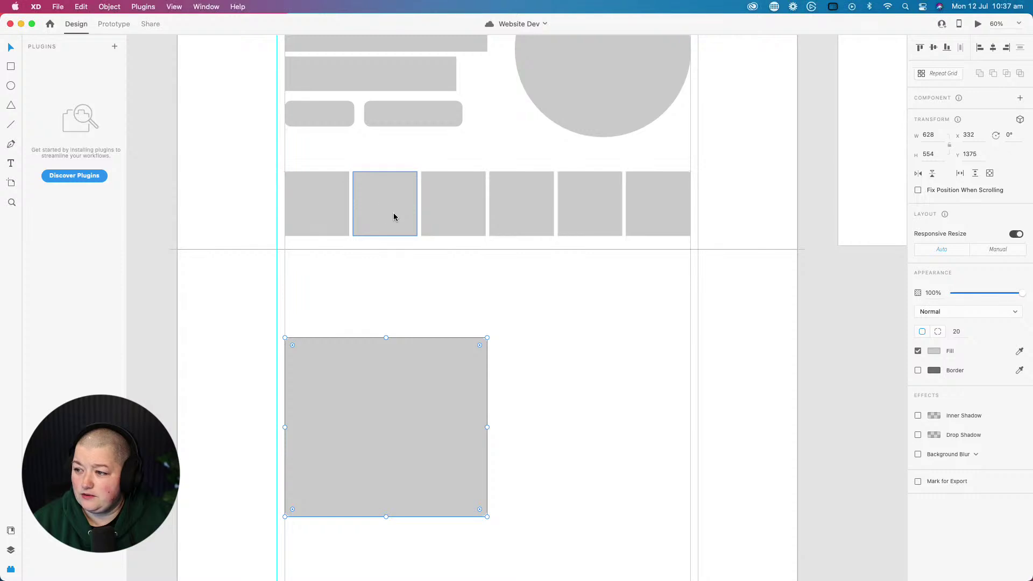
pyautogui.scroll(2, 396, 214)
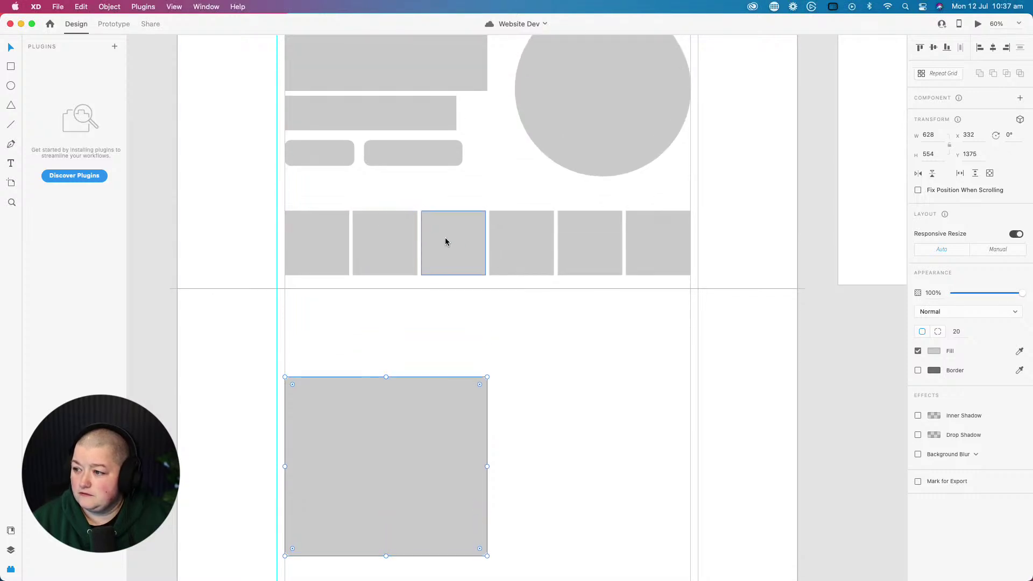
pyautogui.click(396, 246)
pyautogui.keyDown('shift'); pyautogui.click(454, 246); pyautogui.keyUp('shift')
pyautogui.keyDown('shift'); pyautogui.click(528, 245); pyautogui.keyUp('shift')
pyautogui.keyDown('shift'); pyautogui.click(595, 246); pyautogui.keyUp('shift')
pyautogui.keyDown('shift'); pyautogui.click(657, 250); pyautogui.keyUp('shift')
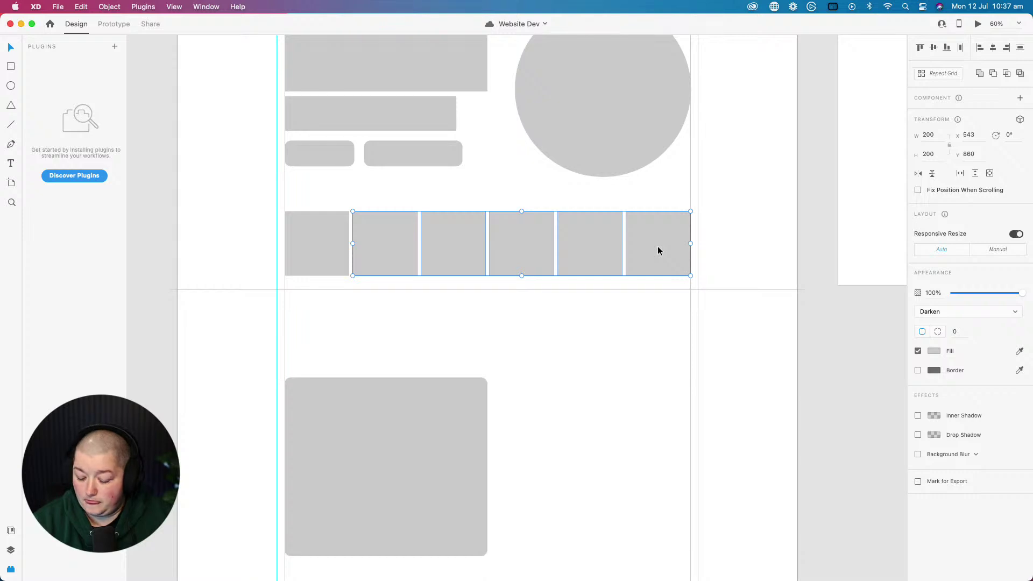
pyautogui.press('Delete')
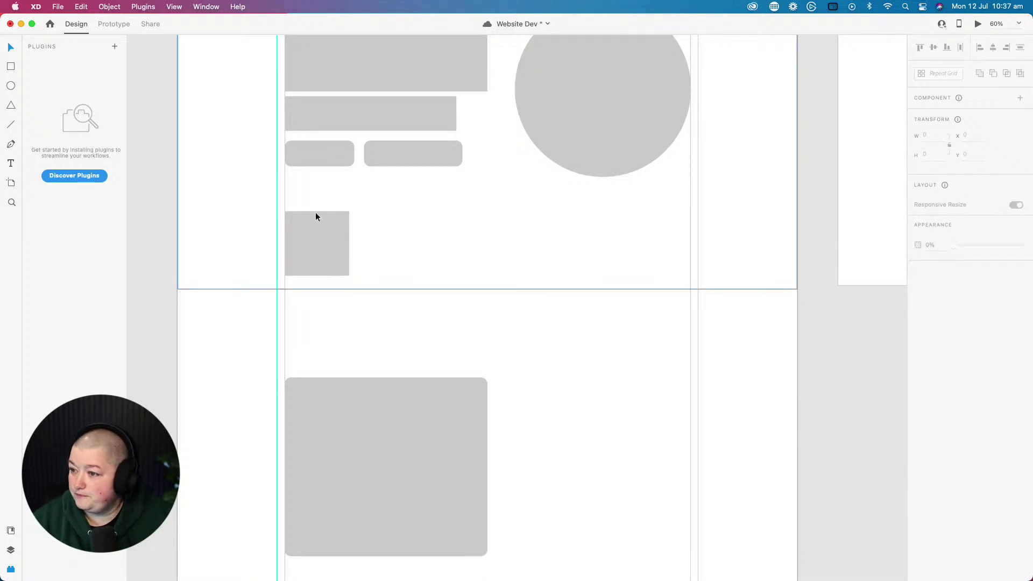
# - Turn the remaining square into a horizontal repeat grid of six squares, narrowing the gaps to a total width of about 1281
pyautogui.click(307, 234)
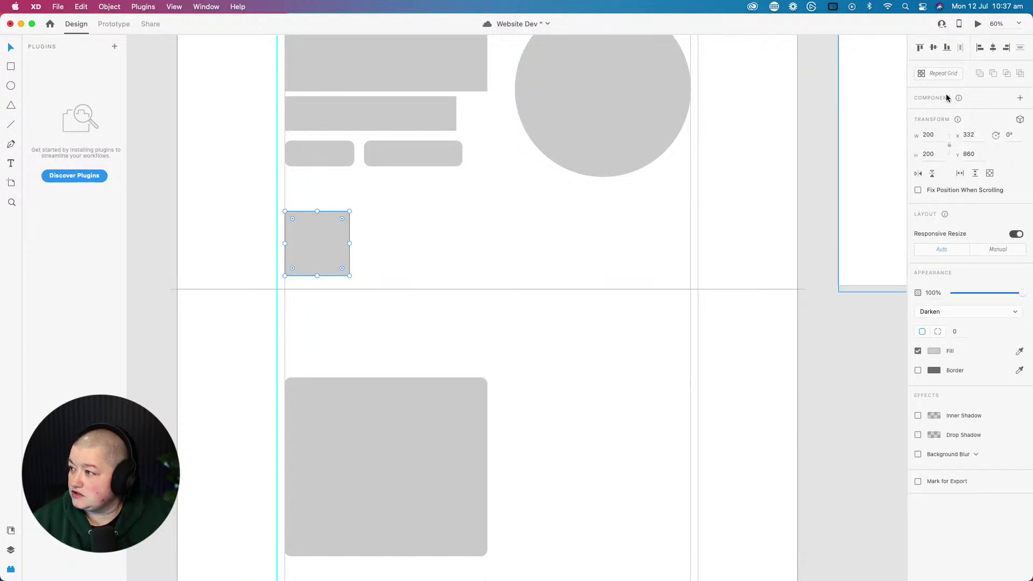
pyautogui.click(937, 74)
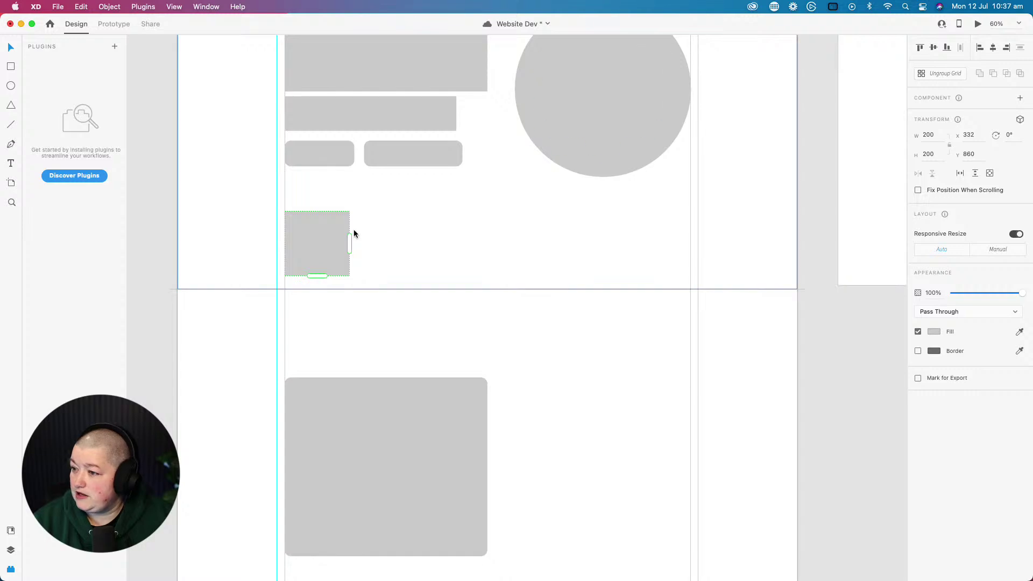
pyautogui.moveTo(351, 241); pyautogui.dragTo(706, 237)
pyautogui.click(728, 239)
pyautogui.click(645, 250)
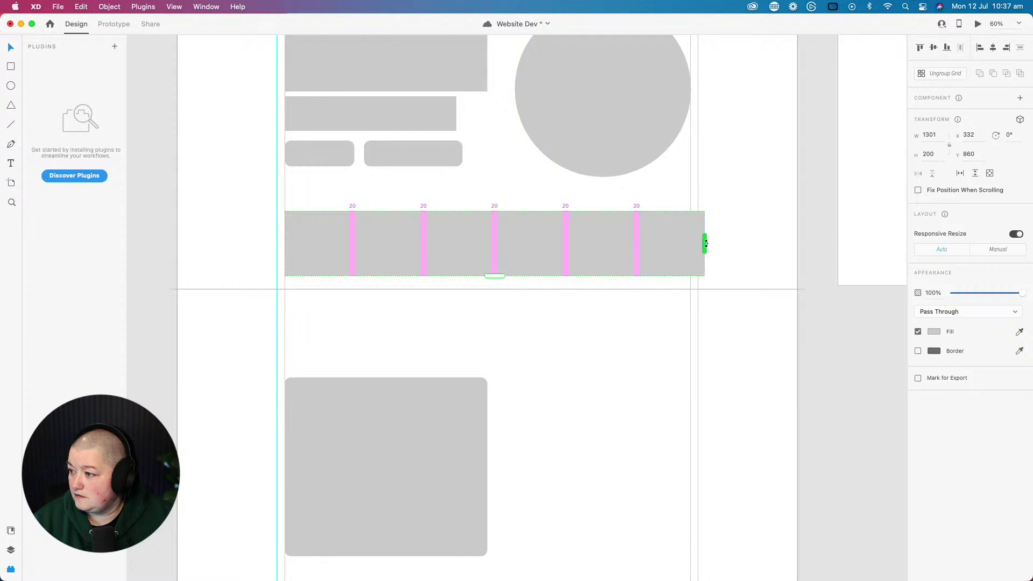
pyautogui.moveTo(635, 242)
pyautogui.mouseDown()
pyautogui.moveTo(622, 243)
pyautogui.moveTo(631, 242)
pyautogui.mouseUp()
pyautogui.click(606, 349)
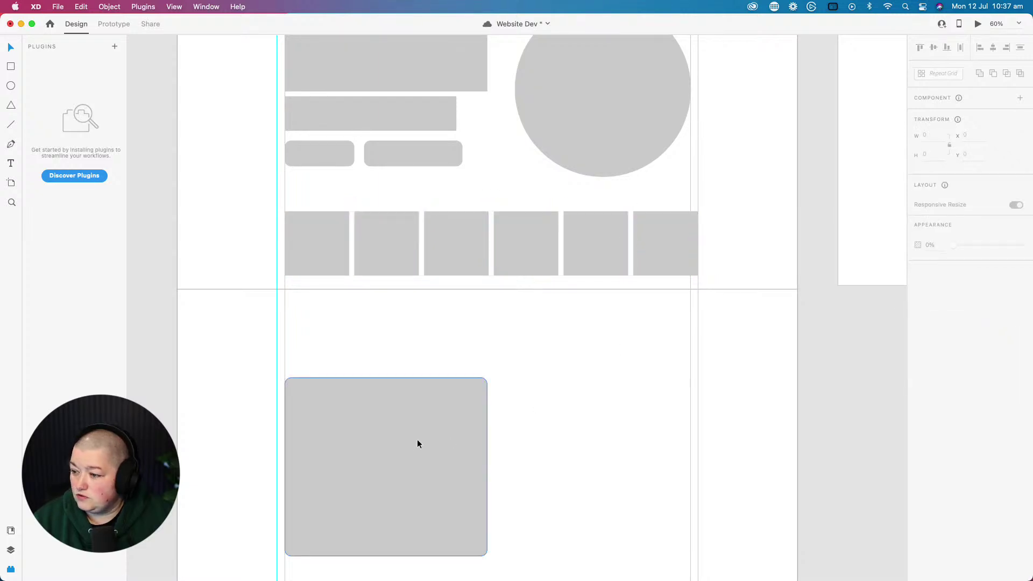
# - Tighten the gaps in the six-square repeat grid to about 11 so the row ends in line with the circle's outer edge
pyautogui.click(351, 425)
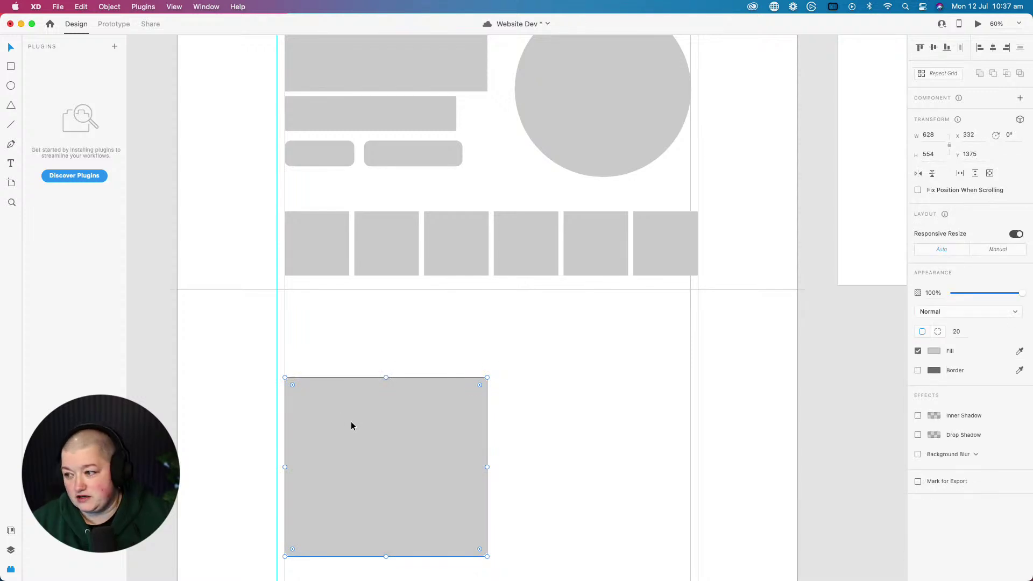
pyautogui.scroll(3, 351, 425)
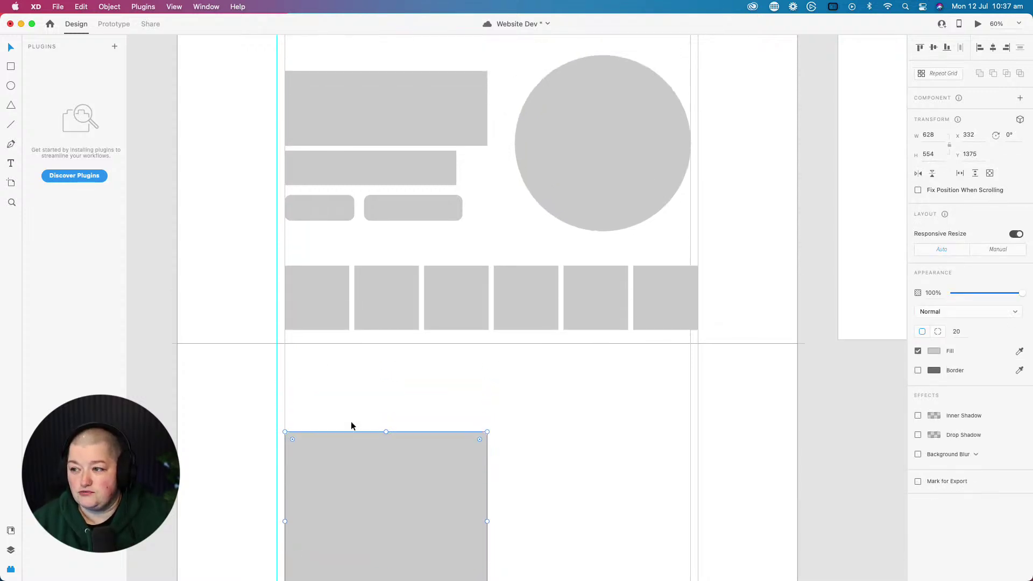
pyautogui.click(311, 307)
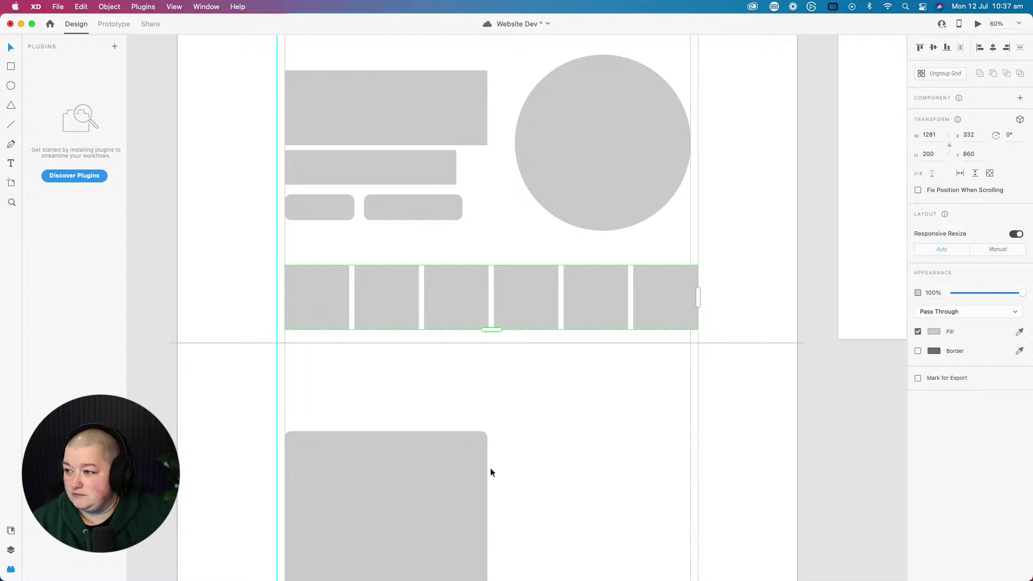
pyautogui.scroll(4, 491, 472)
pyautogui.scroll(-3, 490, 473)
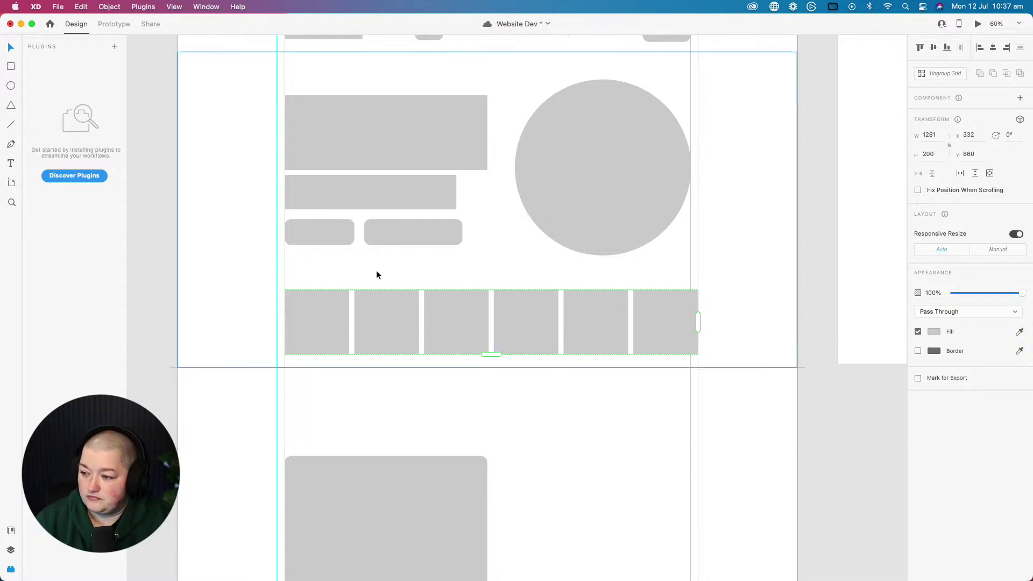
pyautogui.moveTo(354, 326); pyautogui.dragTo(351, 325)
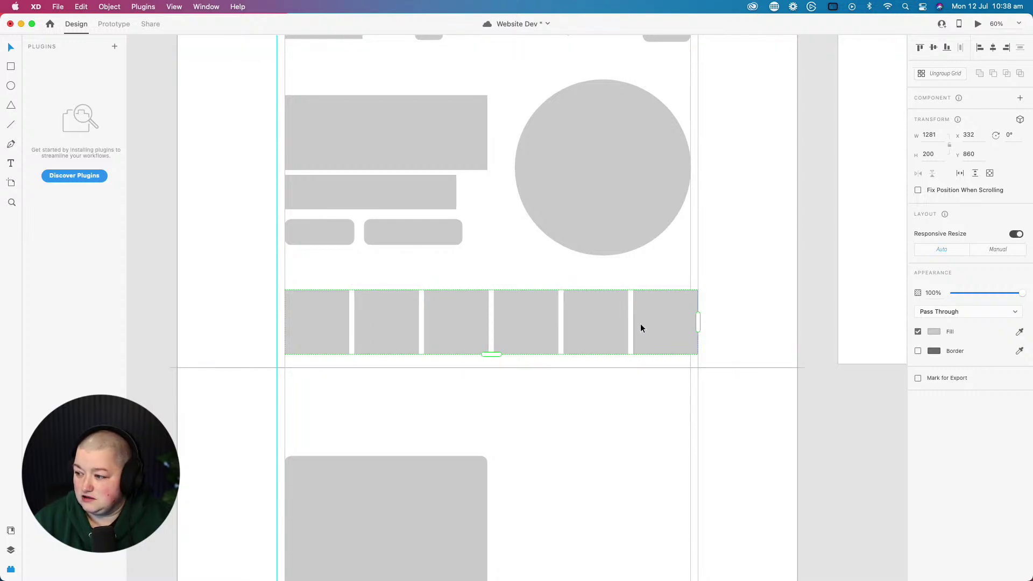
pyautogui.moveTo(633, 323); pyautogui.dragTo(624, 325)
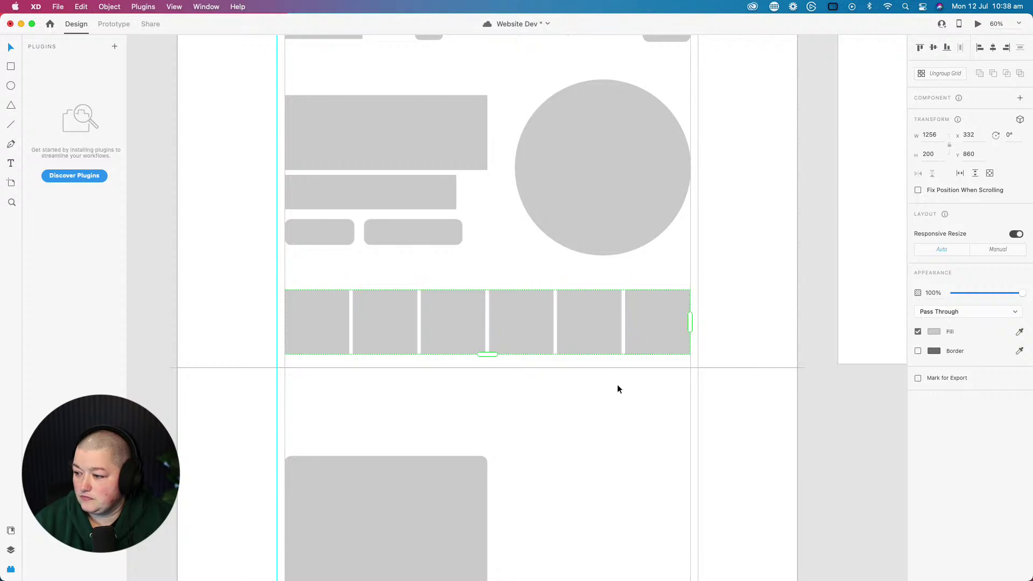
pyautogui.click(578, 371)
pyautogui.click(491, 315)
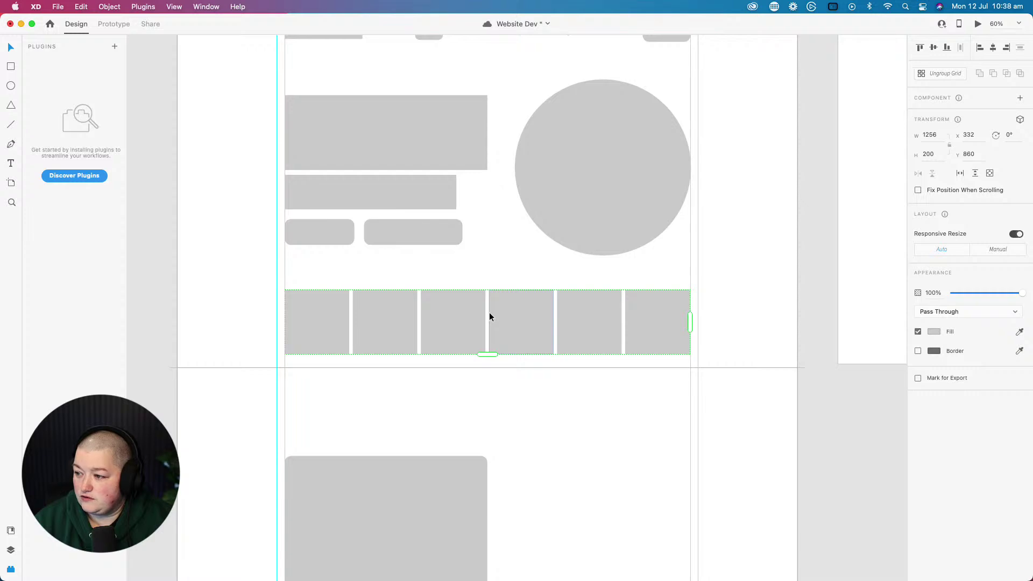
pyautogui.moveTo(487, 314); pyautogui.dragTo(487, 315)
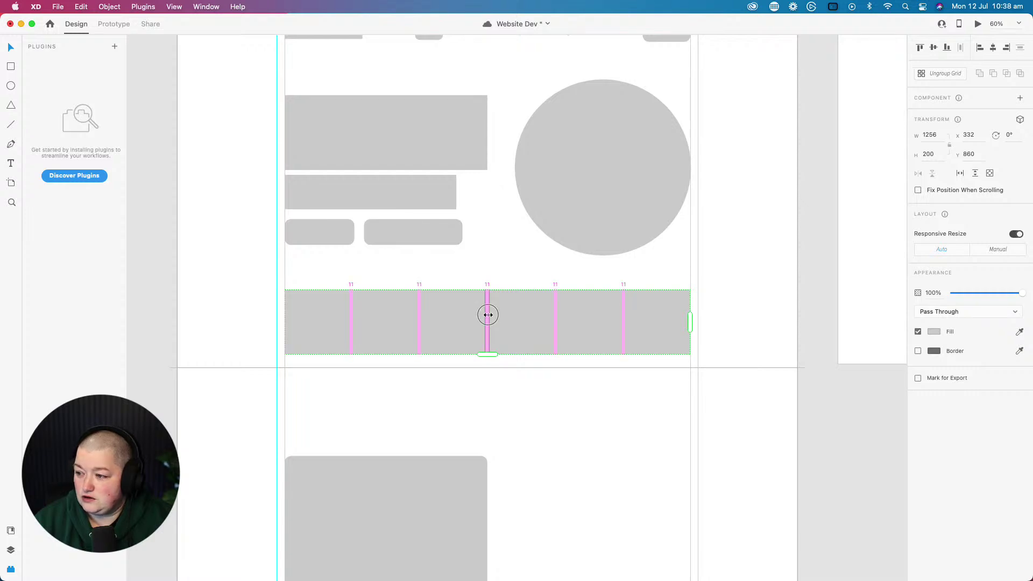
pyautogui.moveTo(487, 315); pyautogui.dragTo(487, 315)
pyautogui.click(487, 272)
pyautogui.scroll(-5, 506, 367)
pyautogui.click(405, 384)
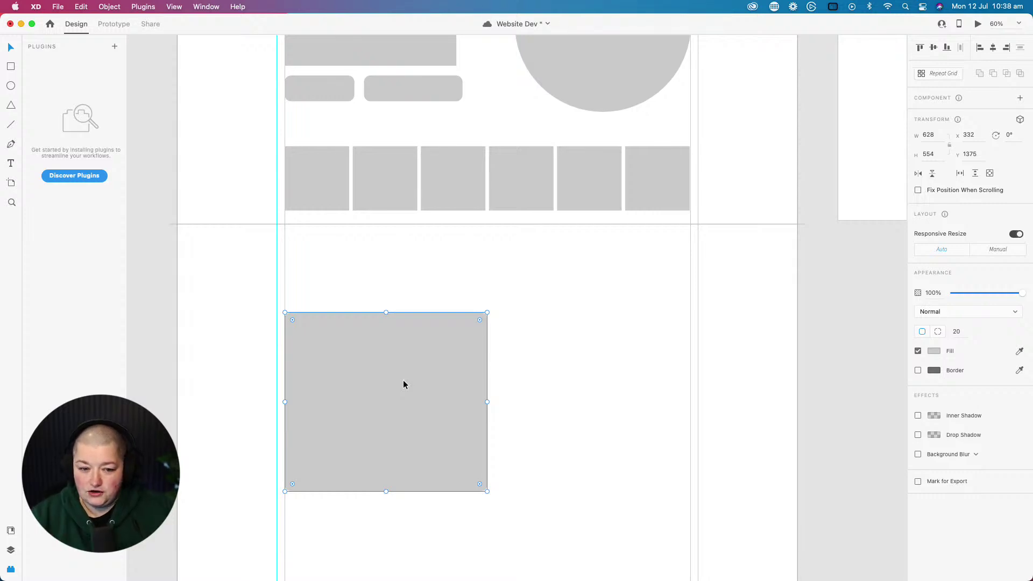
pyautogui.scroll(5, 406, 383)
pyautogui.scroll(-6, 409, 385)
pyautogui.click(869, 325)
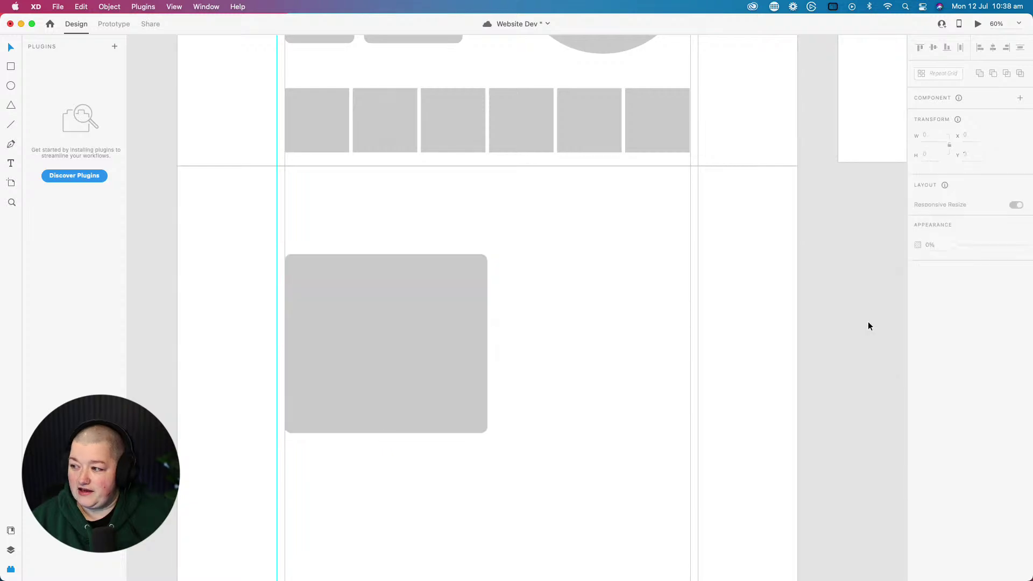
pyautogui.scroll(5, 868, 321)
pyautogui.moveTo(865, 323); pyautogui.dragTo(590, 270)
# - Switch to the Webflow dashboard in Chrome and open the project based on the purple designer template
pyautogui.moveTo(328, 461); pyautogui.dragTo(597, 284)
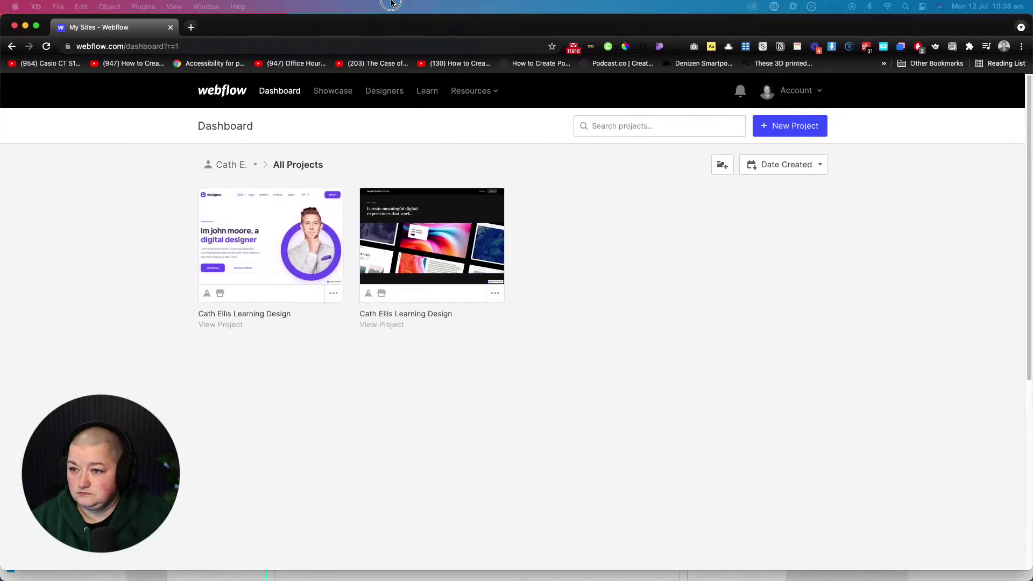
pyautogui.click(207, 164)
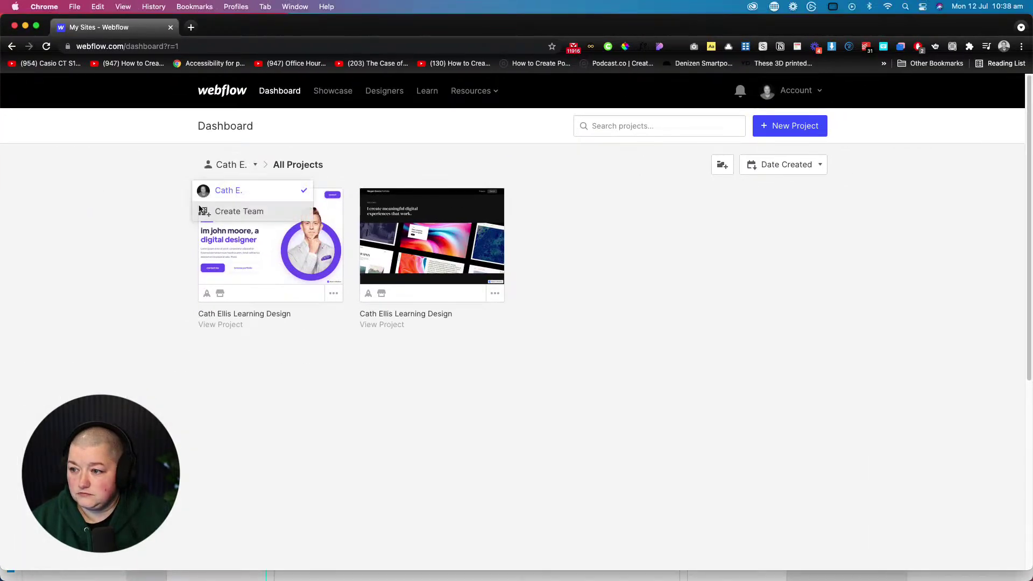
pyautogui.click(270, 239)
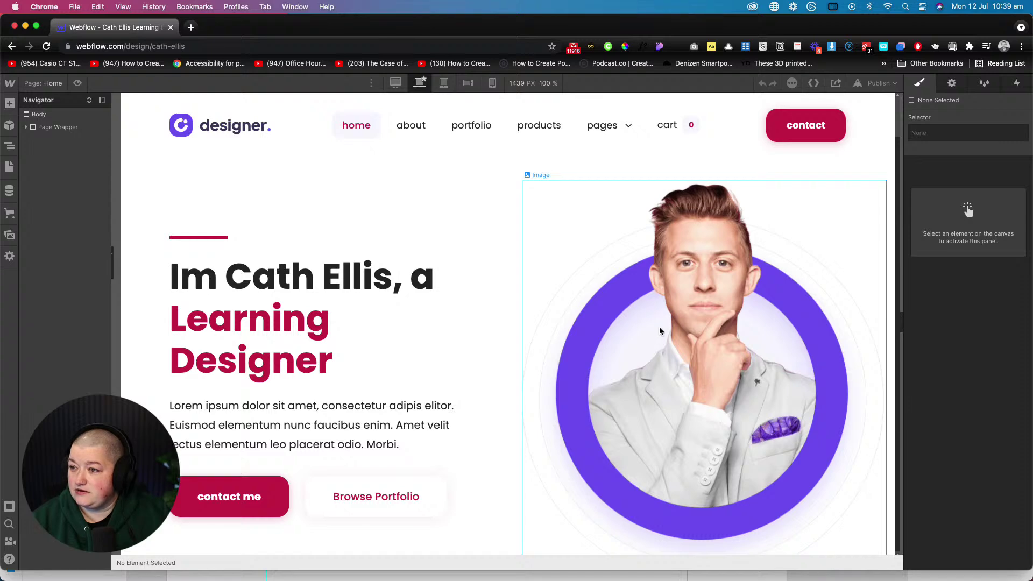
# - Preview the designer template's homepage and review its sections from the hero down past the about me block
pyautogui.click(77, 84)
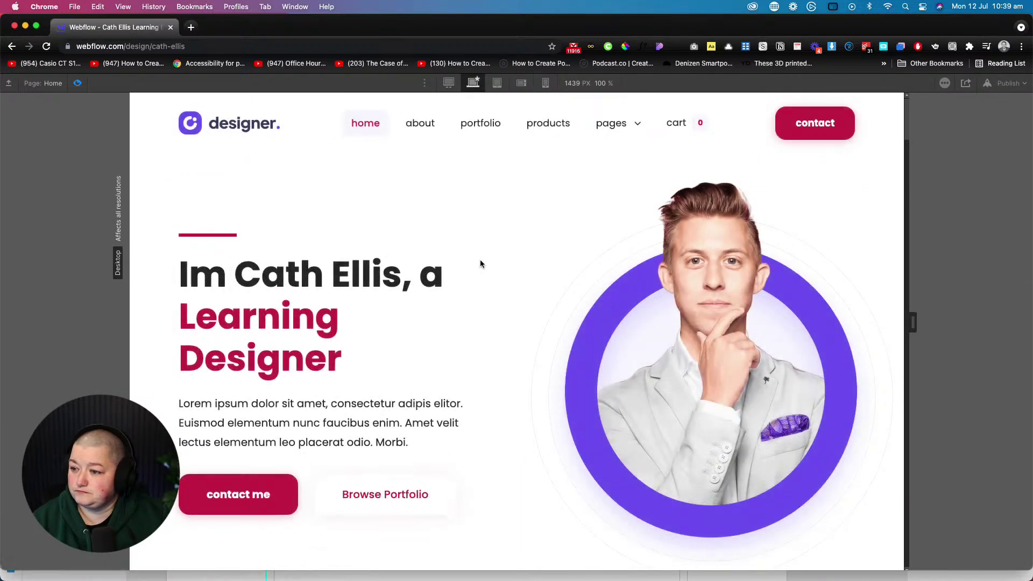
pyautogui.scroll(-6, 480, 259)
pyautogui.scroll(-6, 480, 261)
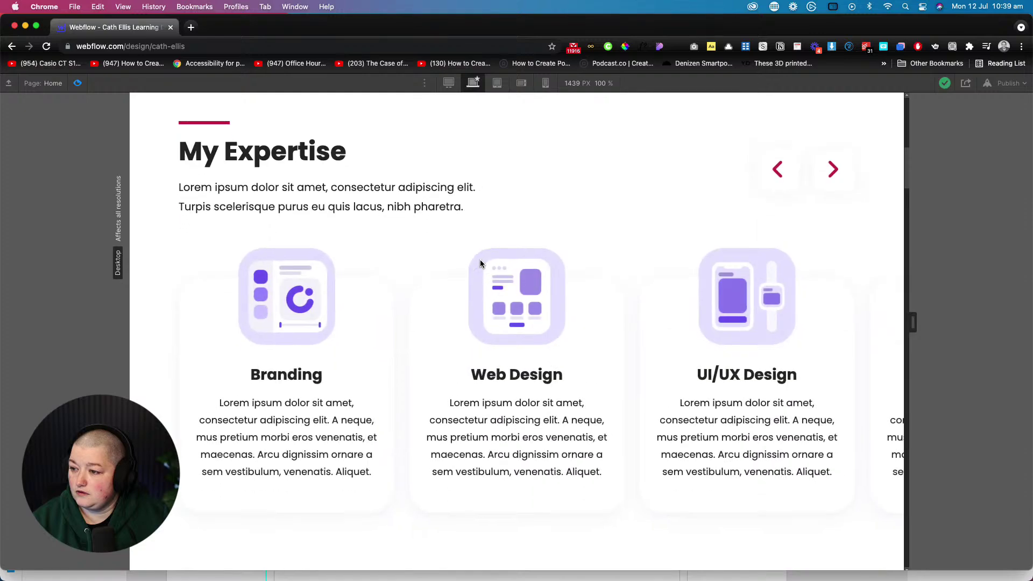
pyautogui.scroll(2, 480, 263)
pyautogui.scroll(-3, 481, 263)
pyautogui.scroll(3, 480, 263)
pyautogui.scroll(-7, 480, 263)
pyautogui.scroll(-10, 481, 264)
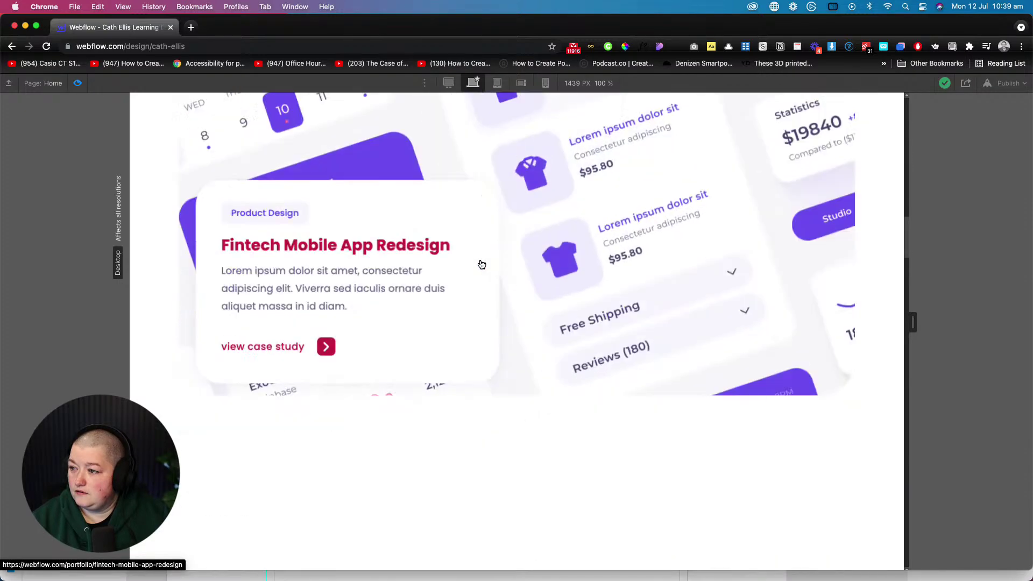
pyautogui.scroll(-15, 481, 263)
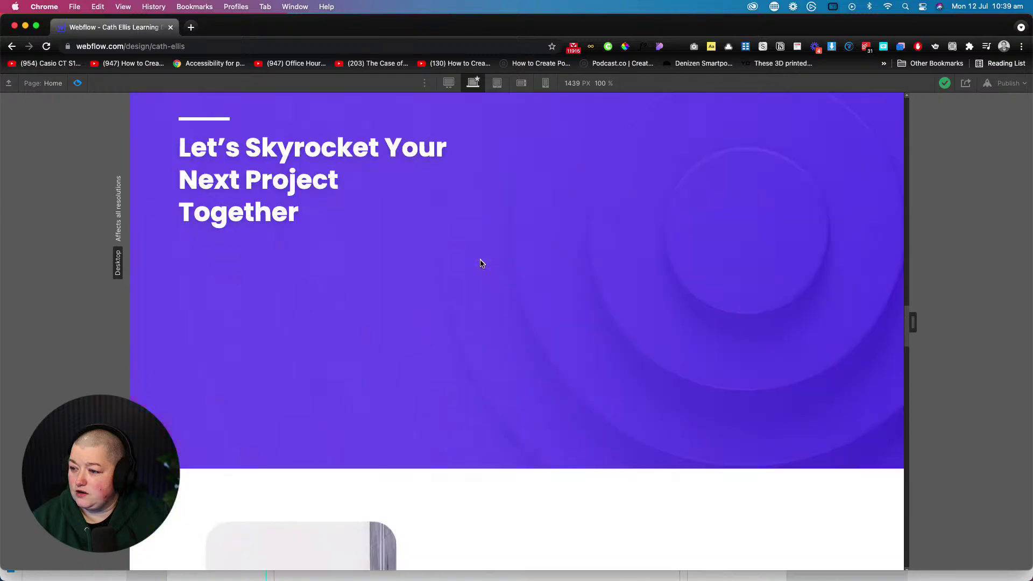
pyautogui.scroll(-15, 481, 263)
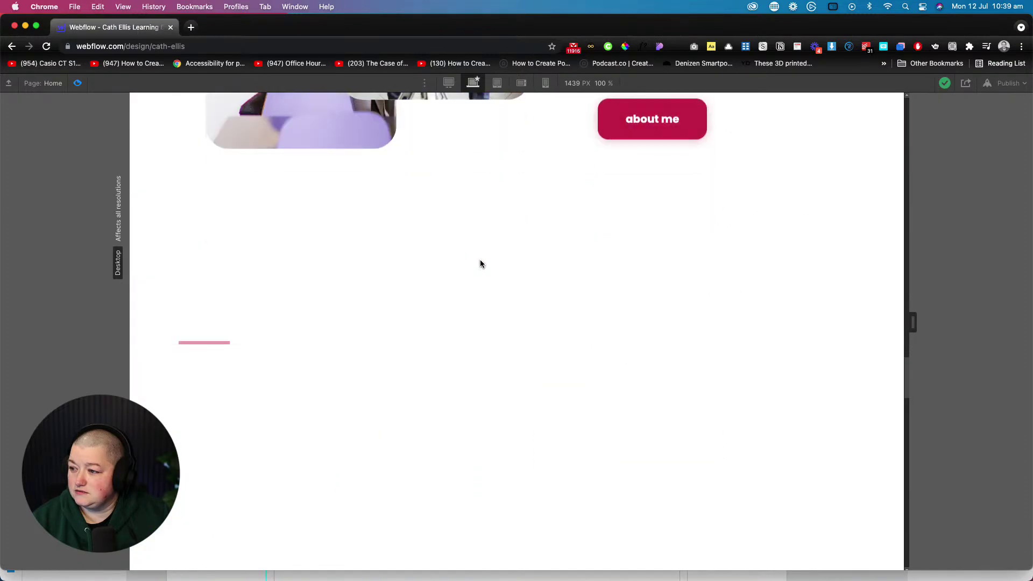
pyautogui.scroll(15, 482, 264)
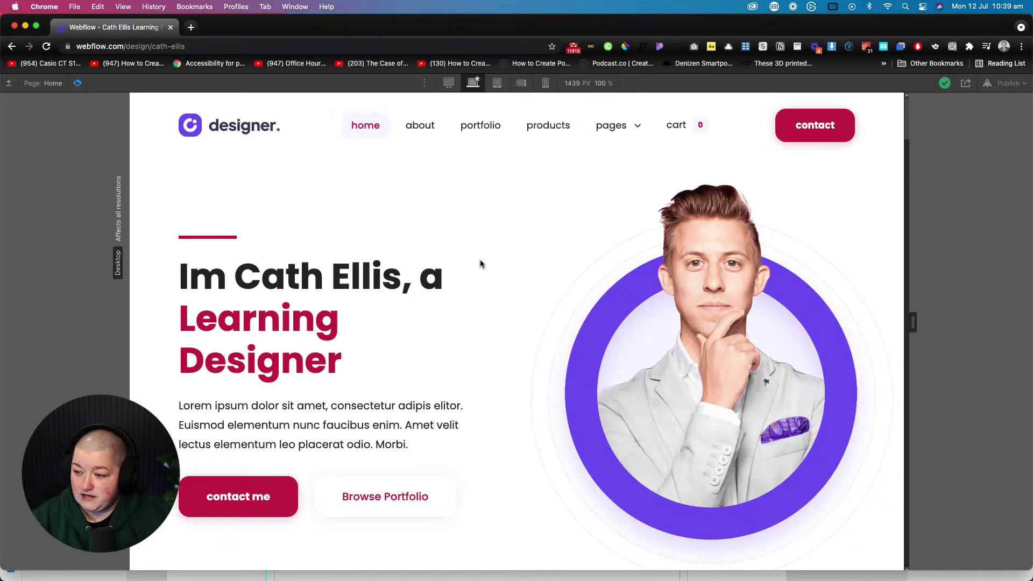
# - Capture a screenshot of the My Expertise section from its heading down to the contact me button, and return to XD
pyautogui.scroll(-10, 480, 263)
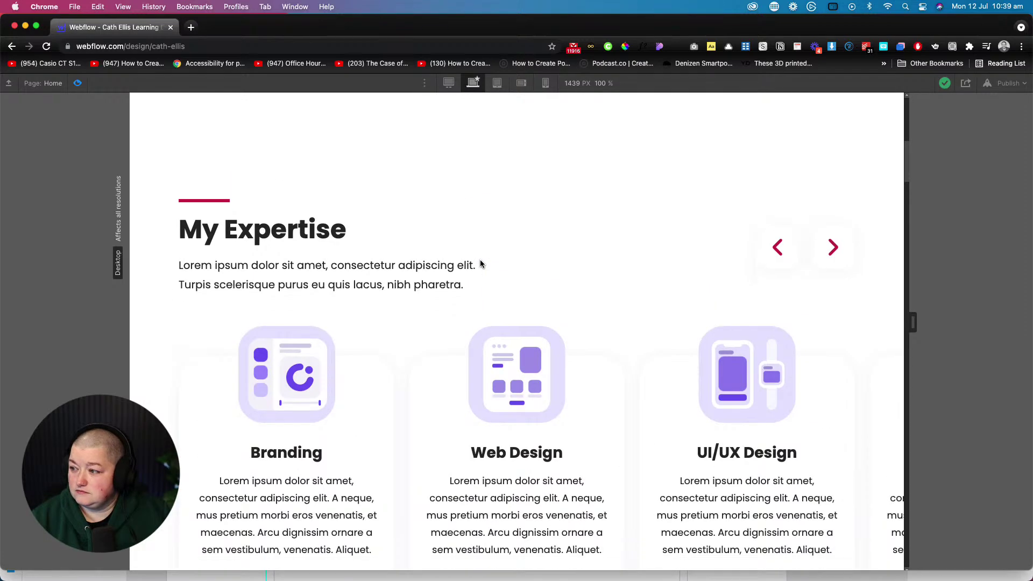
pyautogui.scroll(-5, 480, 263)
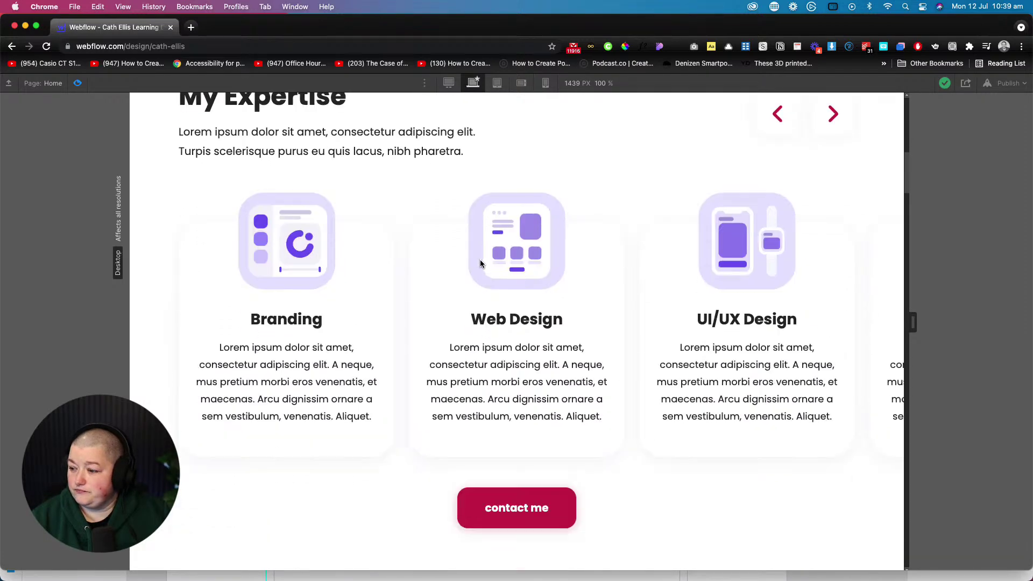
pyautogui.scroll(2, 480, 262)
pyautogui.scroll(-1, 480, 262)
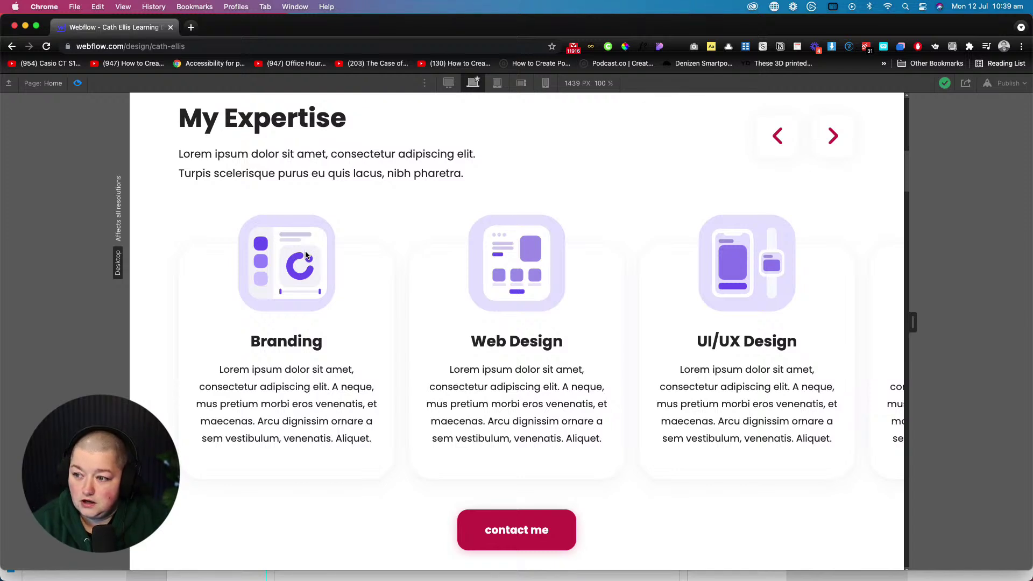
pyautogui.scroll(1, 375, 254)
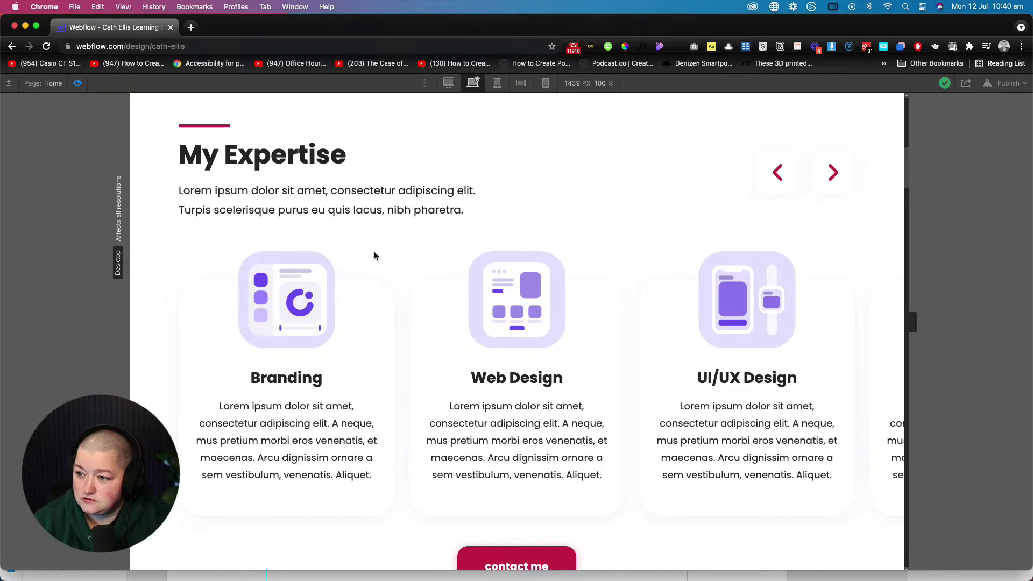
pyautogui.scroll(-1, 375, 255)
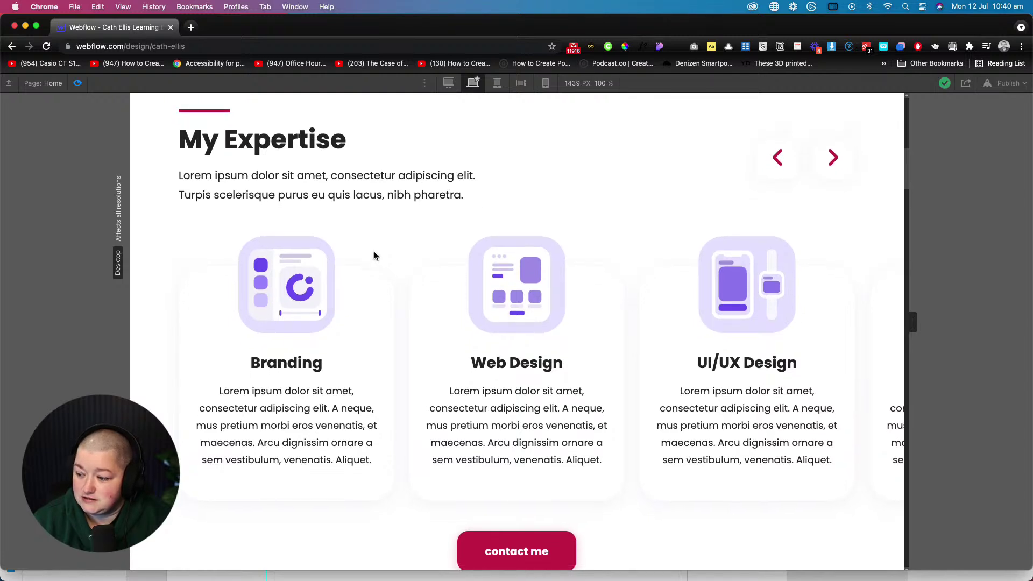
pyautogui.scroll(-1, 375, 255)
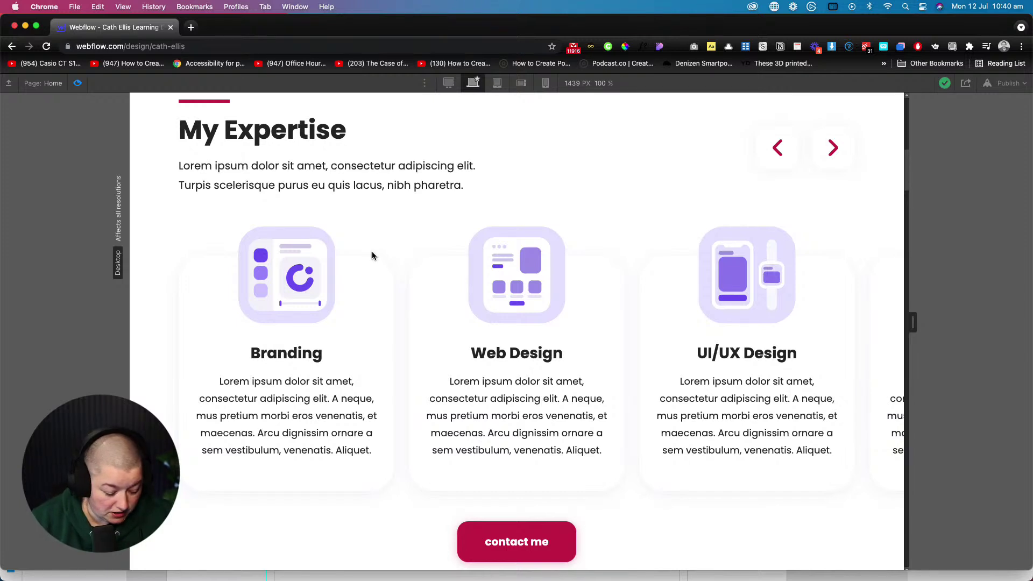
pyautogui.press('super+shift+4')
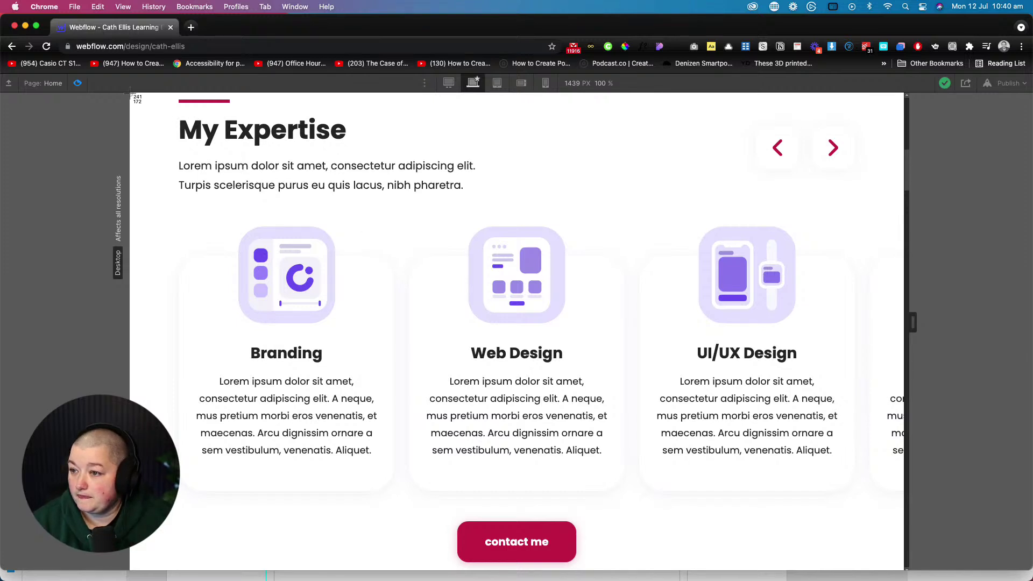
pyautogui.moveTo(130, 93); pyautogui.dragTo(904, 568)
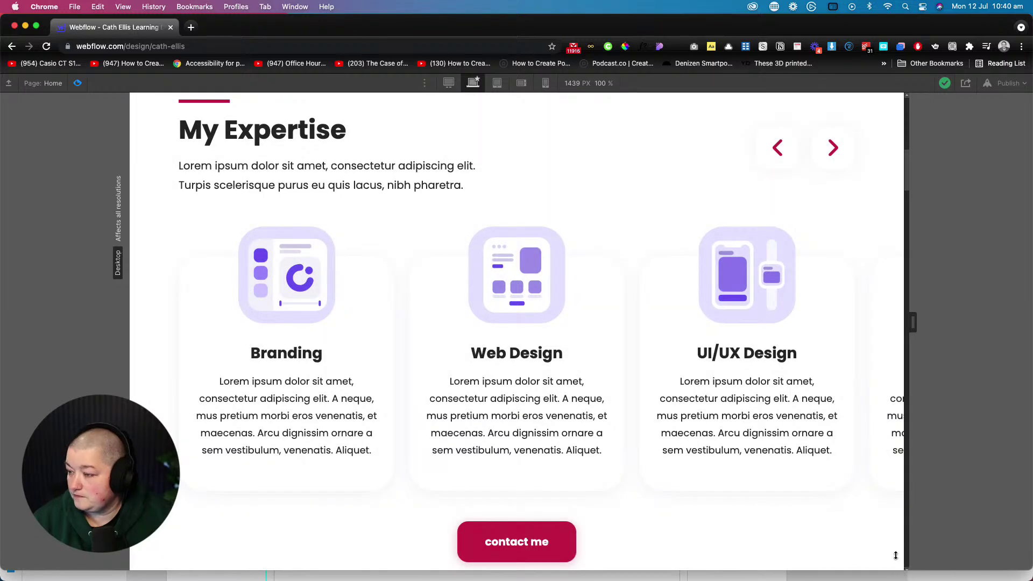
pyautogui.click(25, 27)
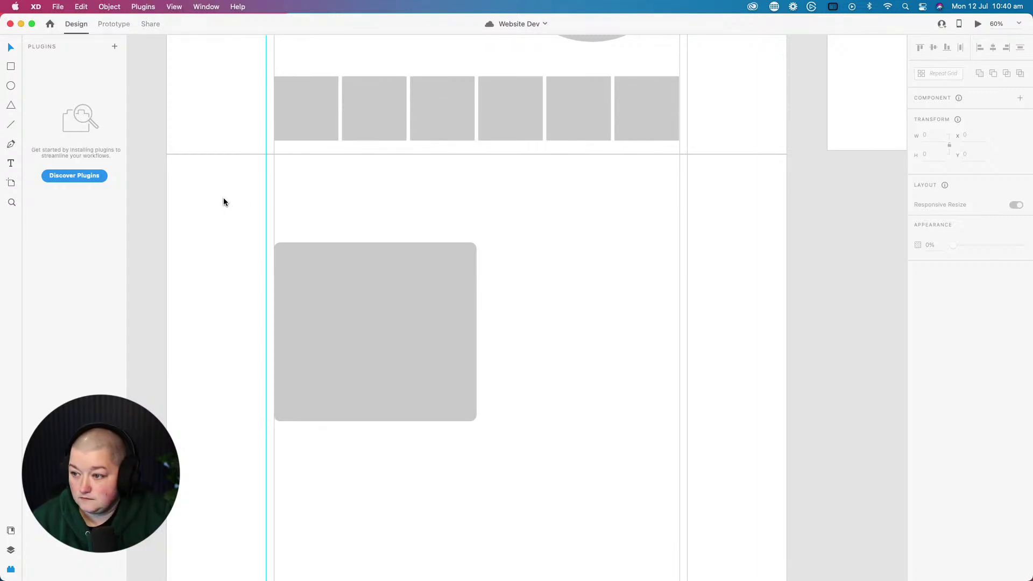
pyautogui.press('super+v')
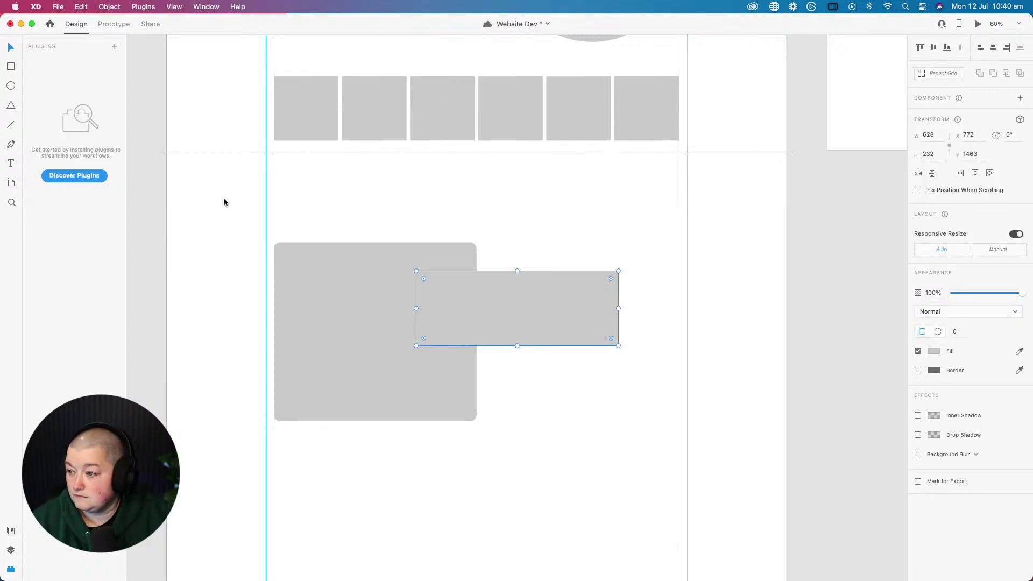
pyautogui.press('BackSpace')
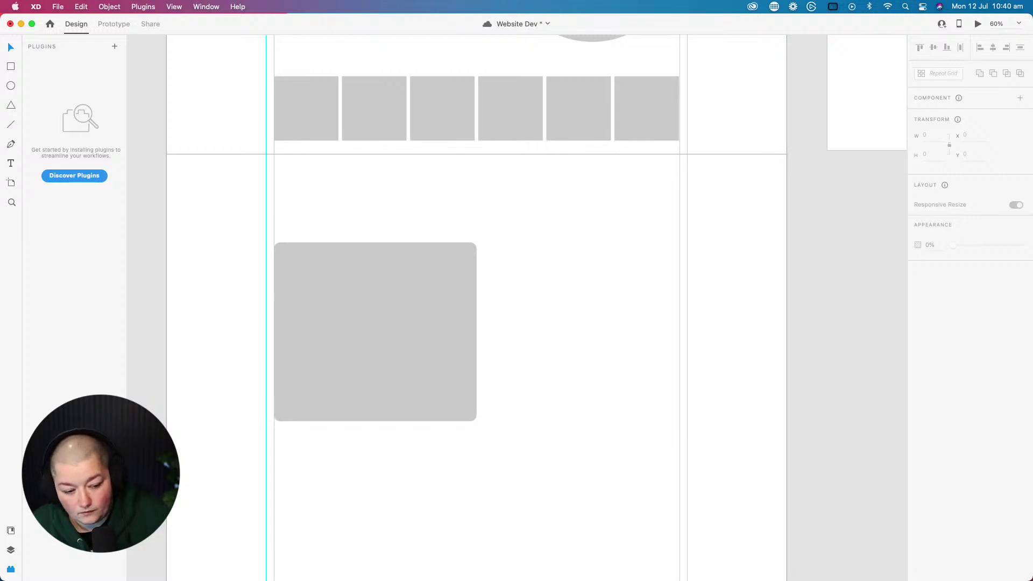
pyautogui.press('super+Tab')
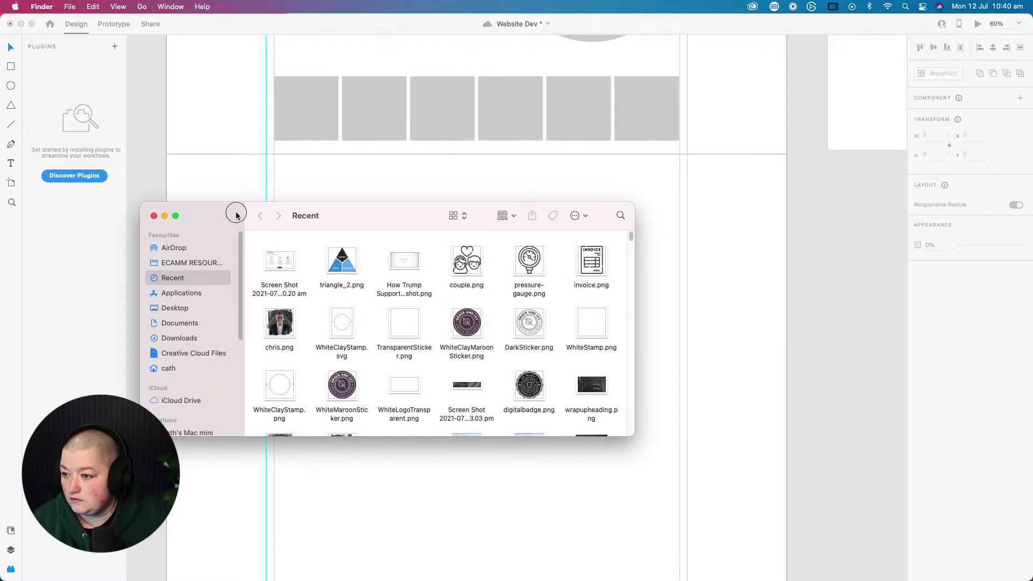
pyautogui.click(155, 215)
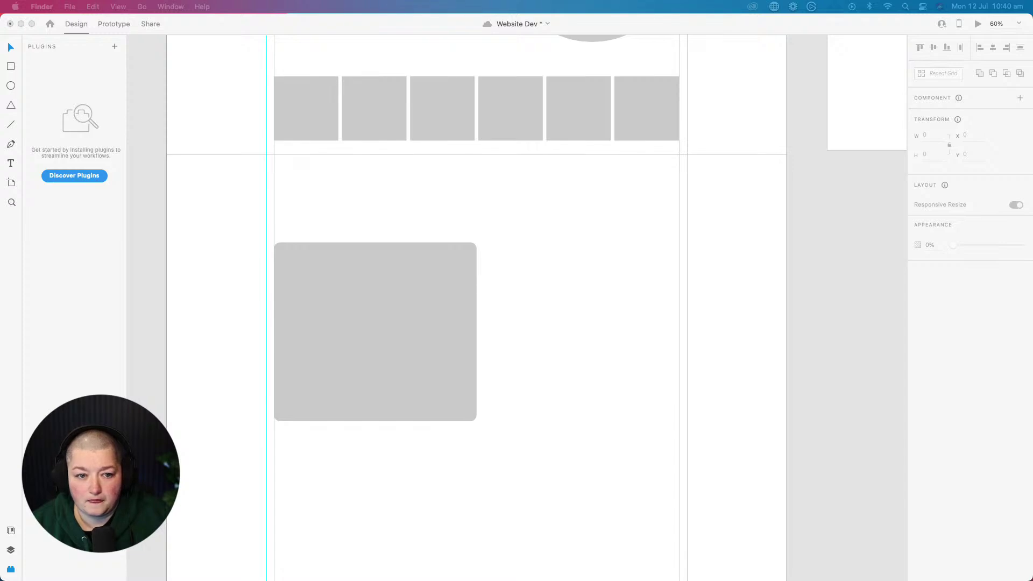
# - Save the document and place the My Expertise screenshot below the divider, scaled to about 1305 by 804
pyautogui.press('super+s')
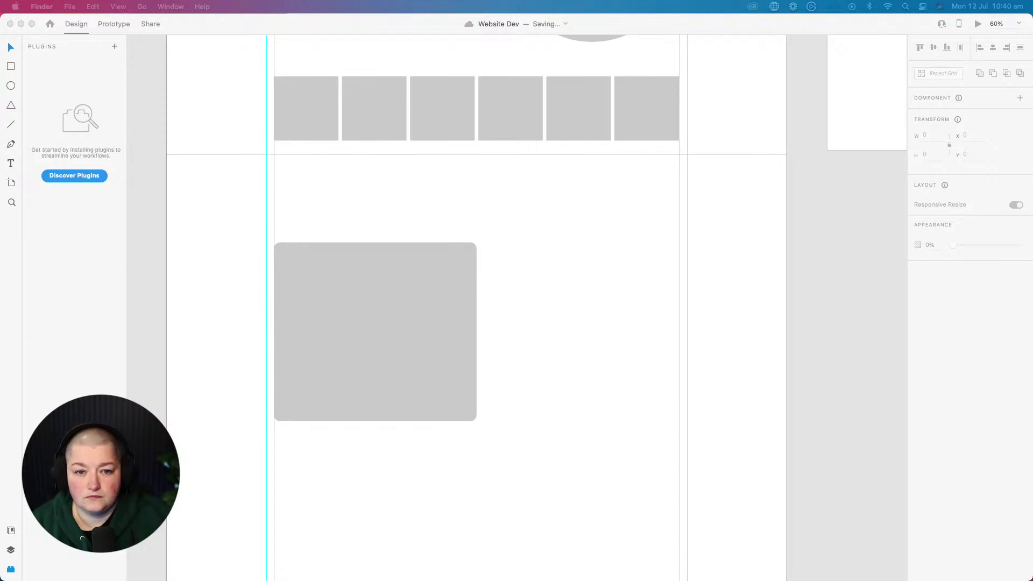
pyautogui.moveTo(148, 387); pyautogui.dragTo(168, 437)
pyautogui.click(208, 479)
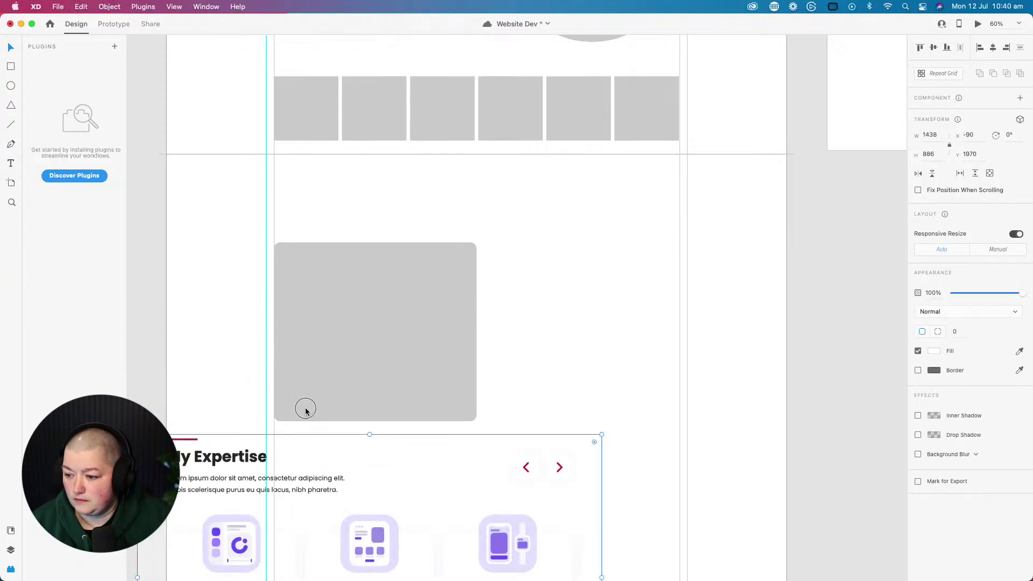
pyautogui.moveTo(232, 451); pyautogui.dragTo(346, 218)
pyautogui.moveTo(728, 469); pyautogui.dragTo(687, 443)
# - Send the My Expertise screenshot to the back and move the rounded grey rectangle to about X 801, Y 1756
pyautogui.rightClick(481, 330)
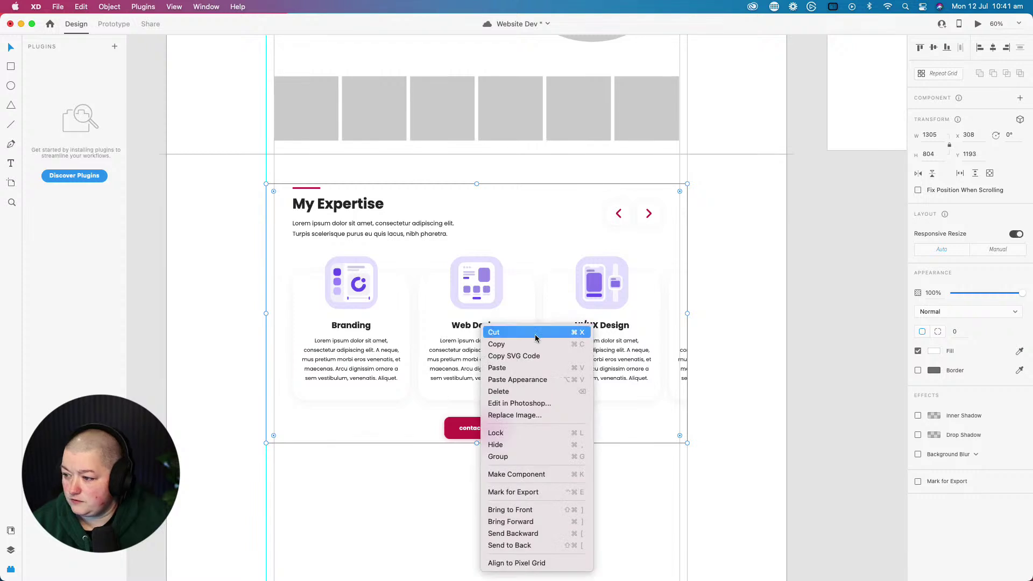
pyautogui.click(511, 545)
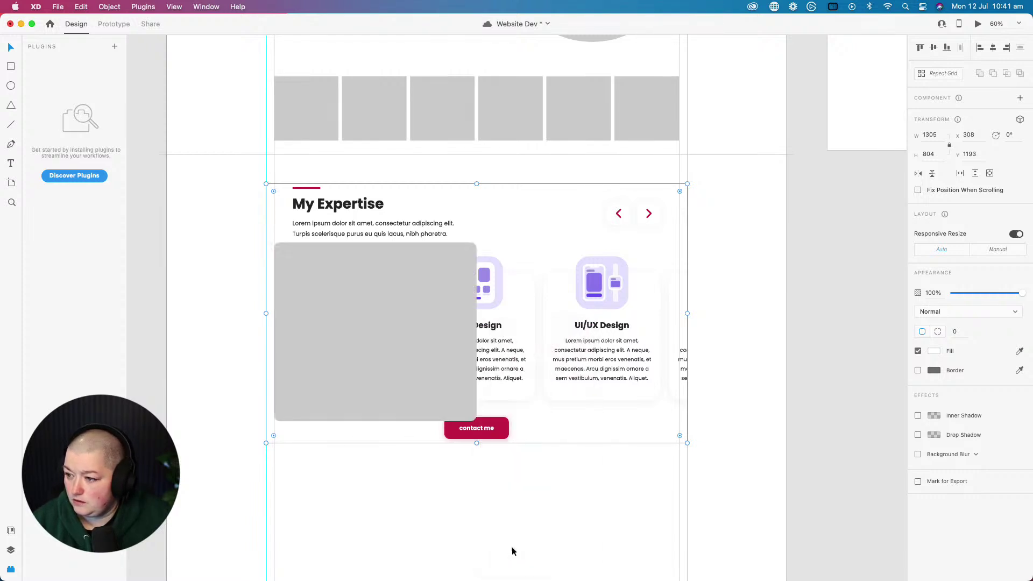
pyautogui.click(367, 515)
pyautogui.click(343, 360)
pyautogui.moveTo(342, 361); pyautogui.dragTo(494, 484)
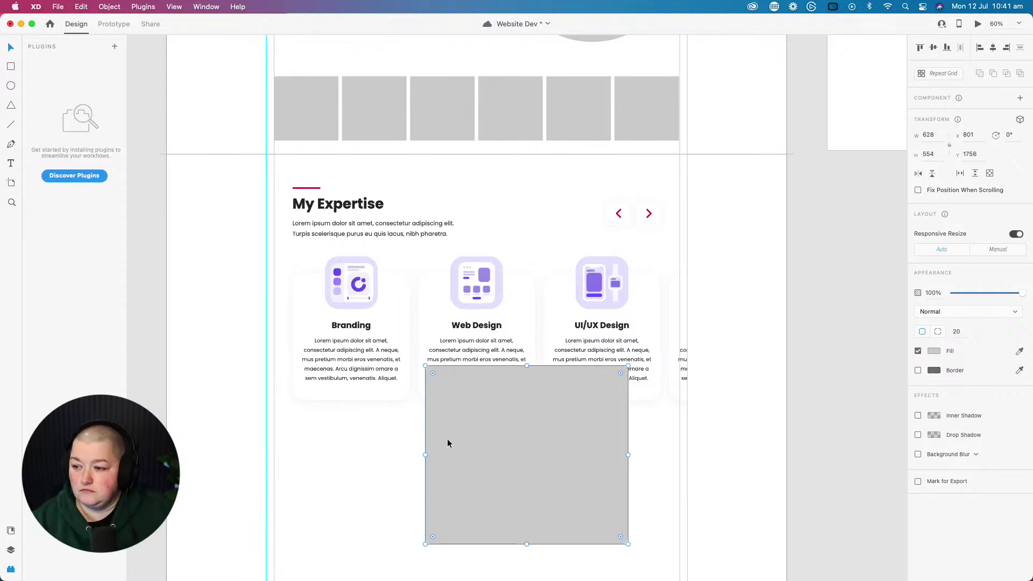
pyautogui.click(332, 372)
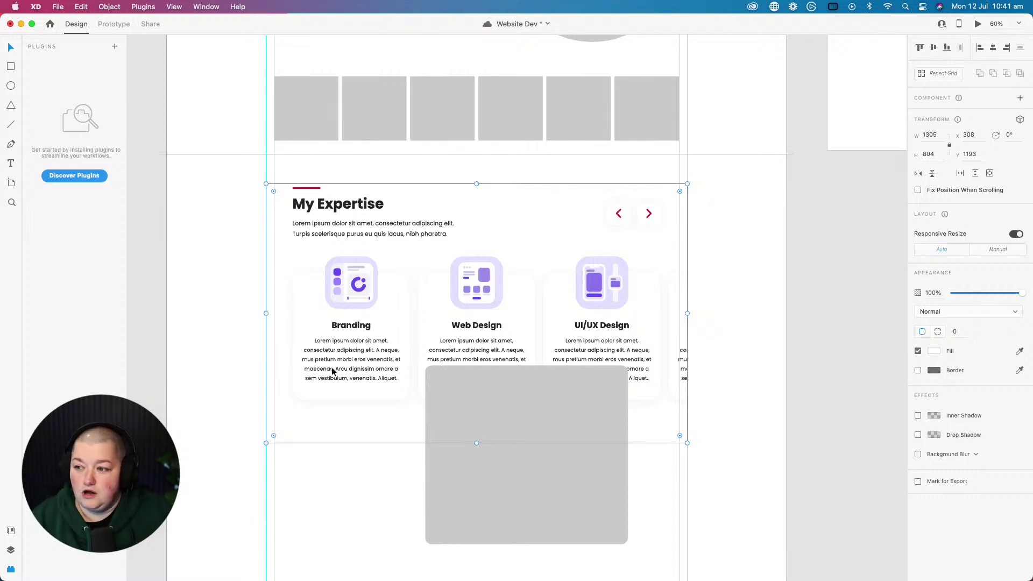
pyautogui.click(471, 388)
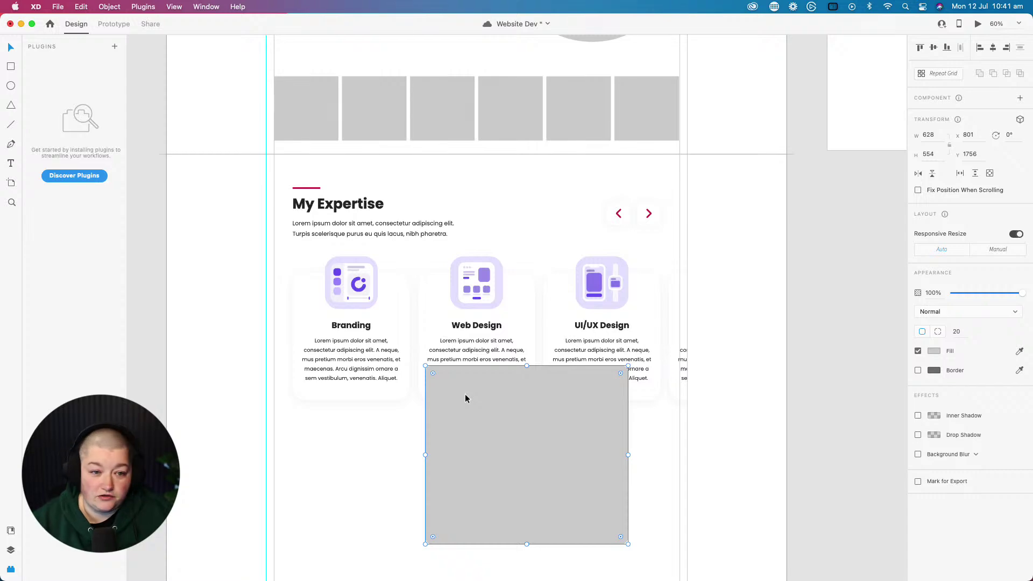
# - Shift the My Expertise screenshot to about X 249, Y 1194 so its heading lines up with the wireframe's content edge
pyautogui.scroll(8, 465, 398)
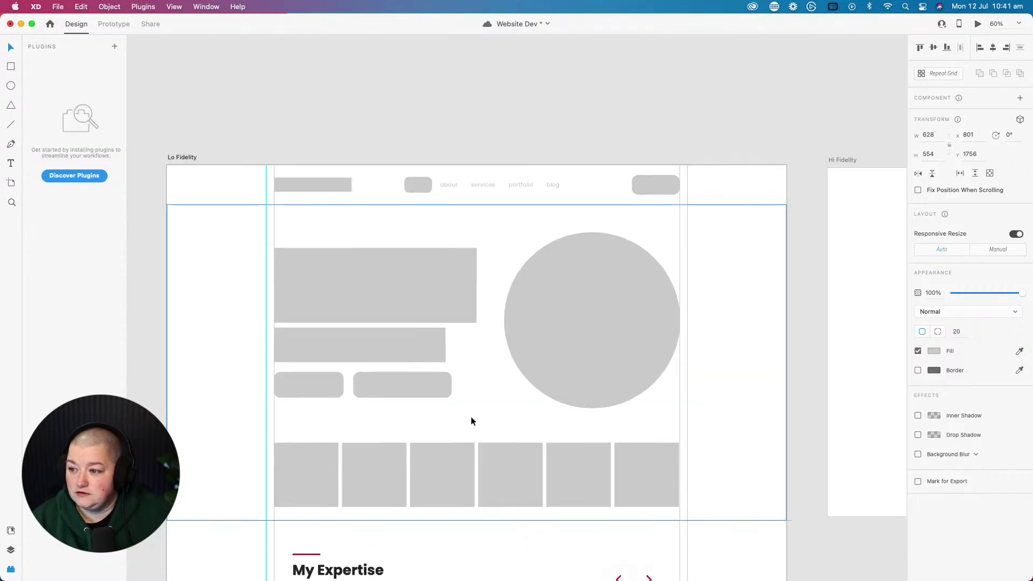
pyautogui.scroll(-4, 471, 421)
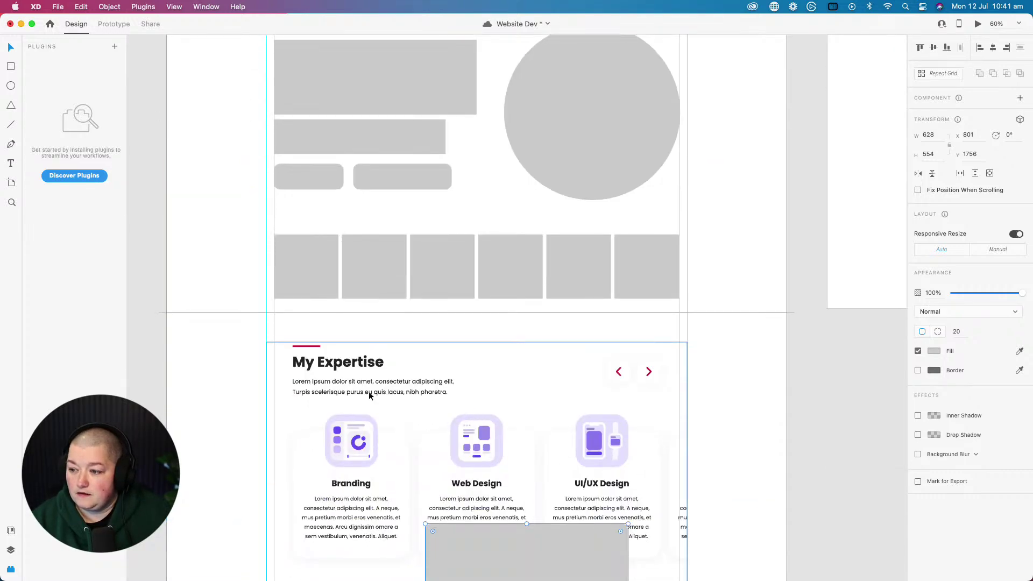
pyautogui.click(315, 390)
pyautogui.hscroll(3, 316, 382)
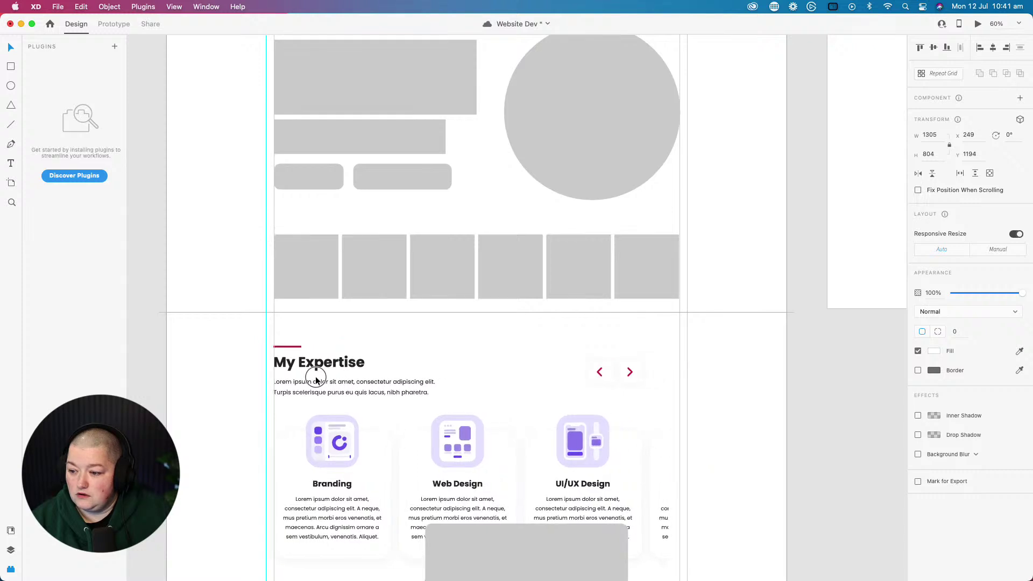
pyautogui.click(316, 381)
# - Enlarge the My Expertise screenshot to about 1426 by 879 and move it down to leave space below the divider
pyautogui.scroll(-2, 536, 392)
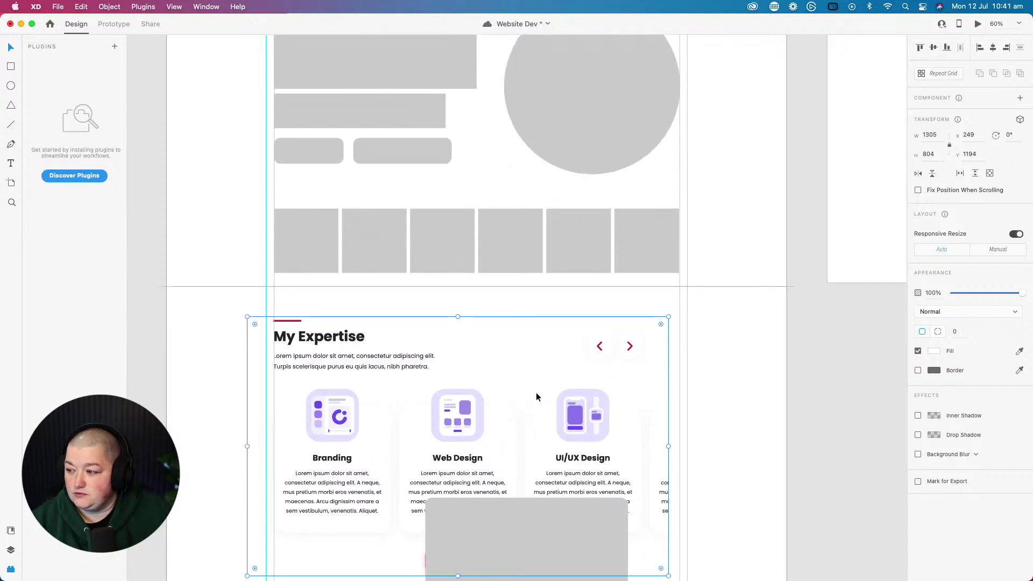
pyautogui.scroll(-1, 536, 397)
pyautogui.scroll(-1, 536, 397)
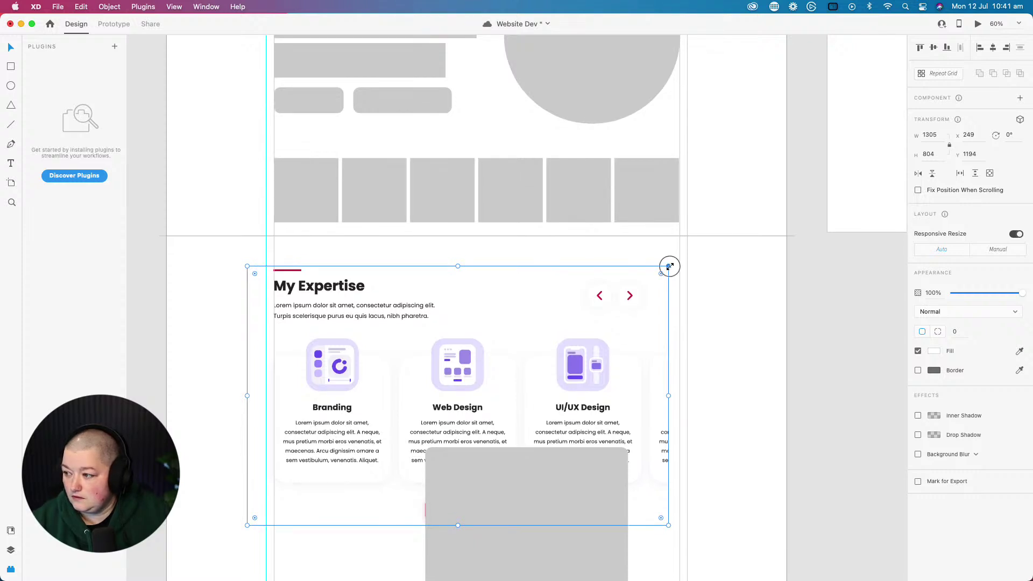
pyautogui.moveTo(669, 266); pyautogui.dragTo(726, 251)
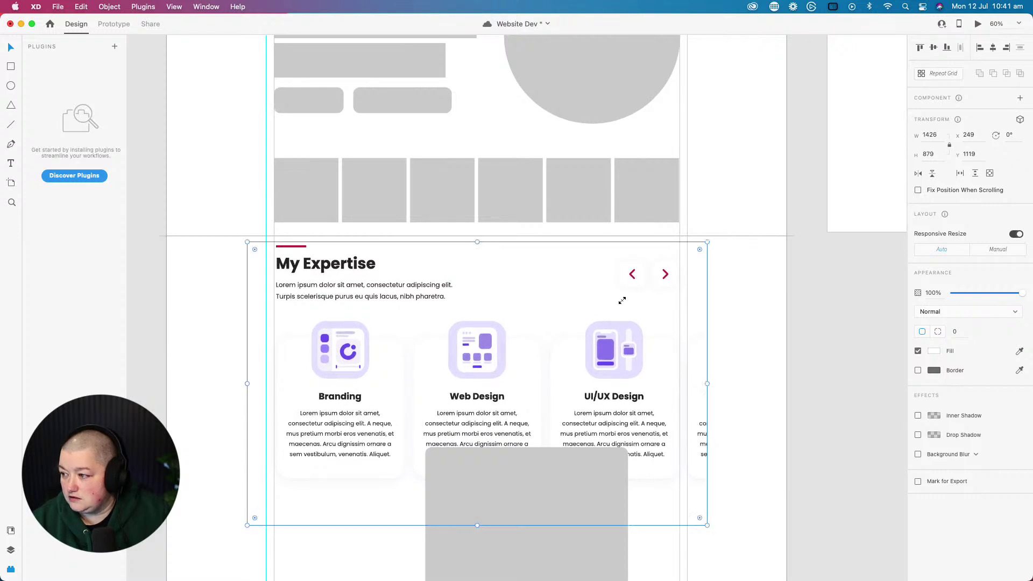
pyautogui.moveTo(245, 527); pyautogui.dragTo(246, 528)
pyautogui.moveTo(380, 454); pyautogui.dragTo(382, 493)
# - Select the rounded grey rectangle and compare the My Expertise screenshot's layout with the hero wireframe above
pyautogui.click(463, 531)
pyautogui.scroll(-3, 457, 499)
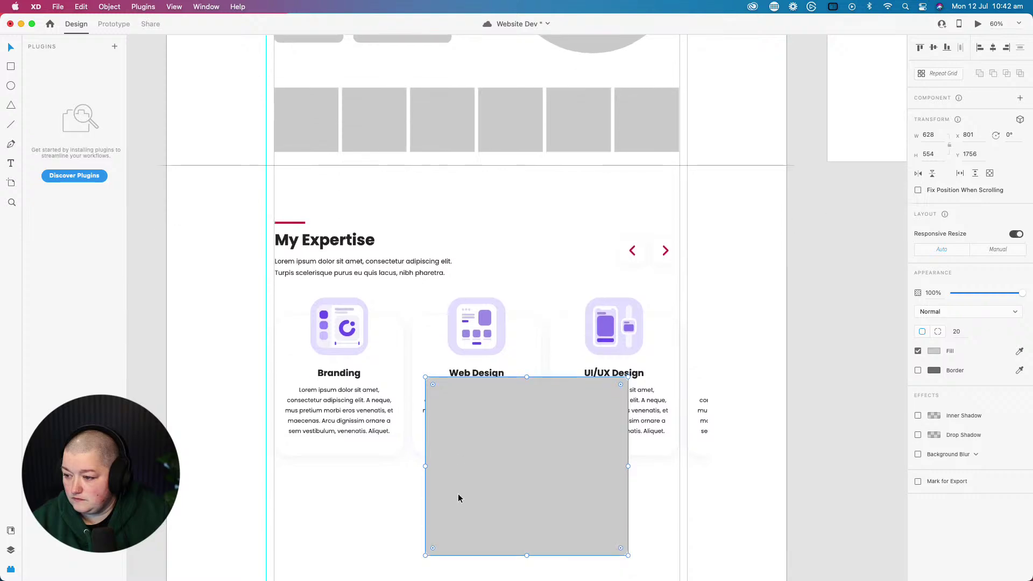
pyautogui.scroll(-3, 459, 496)
pyautogui.scroll(12, 470, 437)
pyautogui.scroll(-5, 471, 441)
pyautogui.scroll(3, 471, 441)
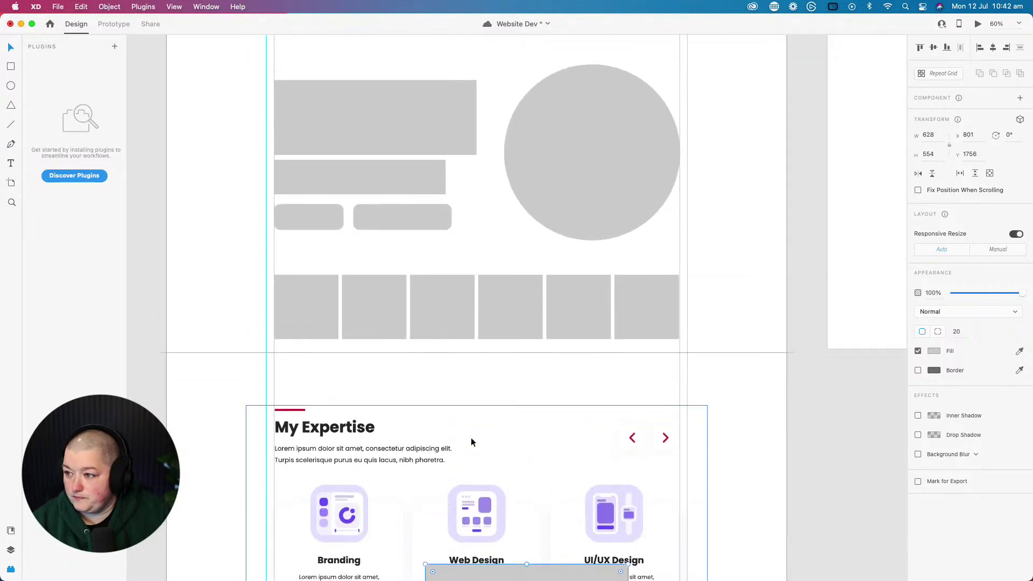
pyautogui.scroll(-5, 472, 441)
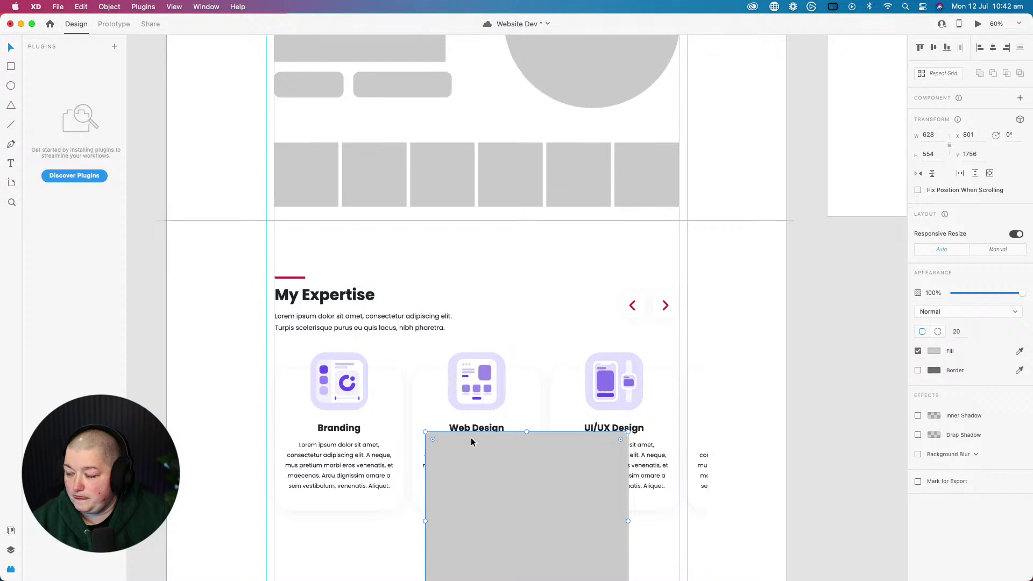
pyautogui.scroll(2, 412, 357)
pyautogui.click(360, 51)
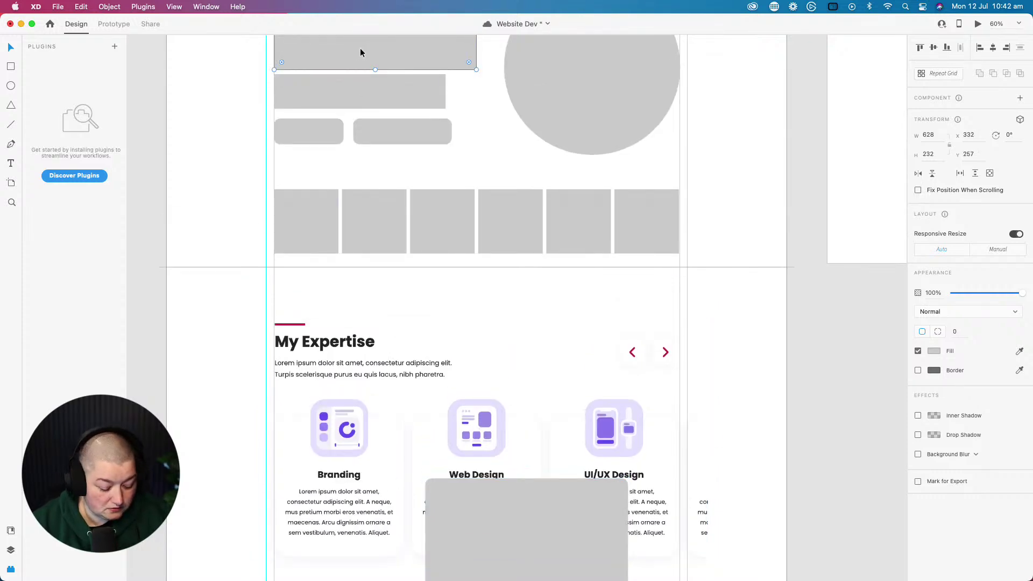
pyautogui.moveTo(361, 52); pyautogui.dragTo(376, 353)
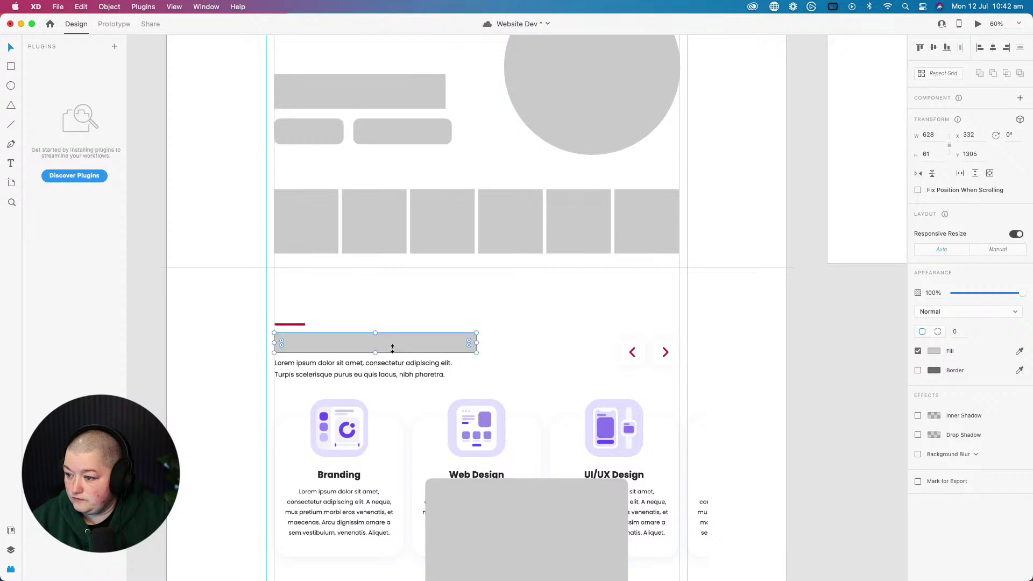
pyautogui.moveTo(477, 342); pyautogui.dragTo(375, 336)
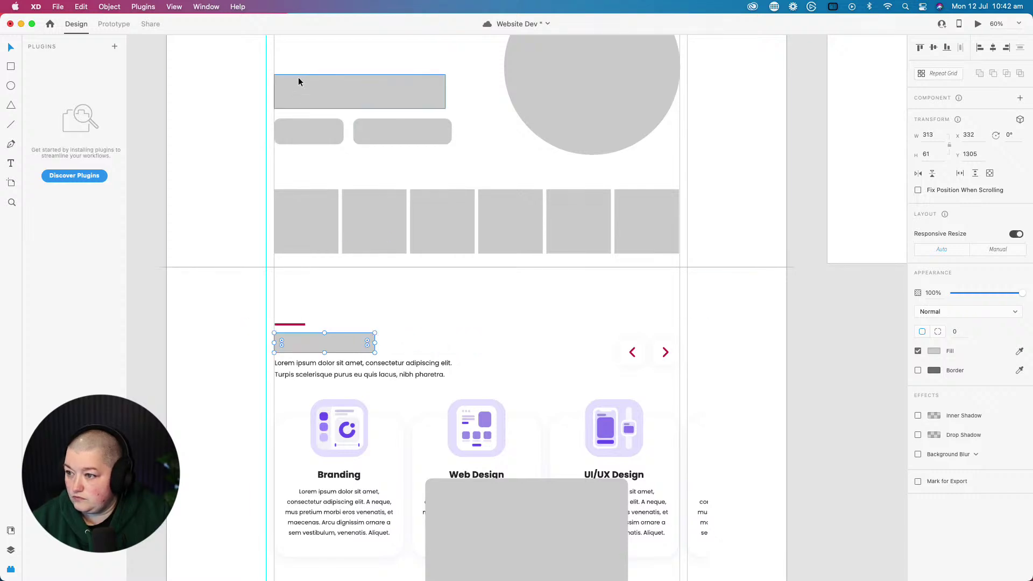
pyautogui.scroll(3, 315, 151)
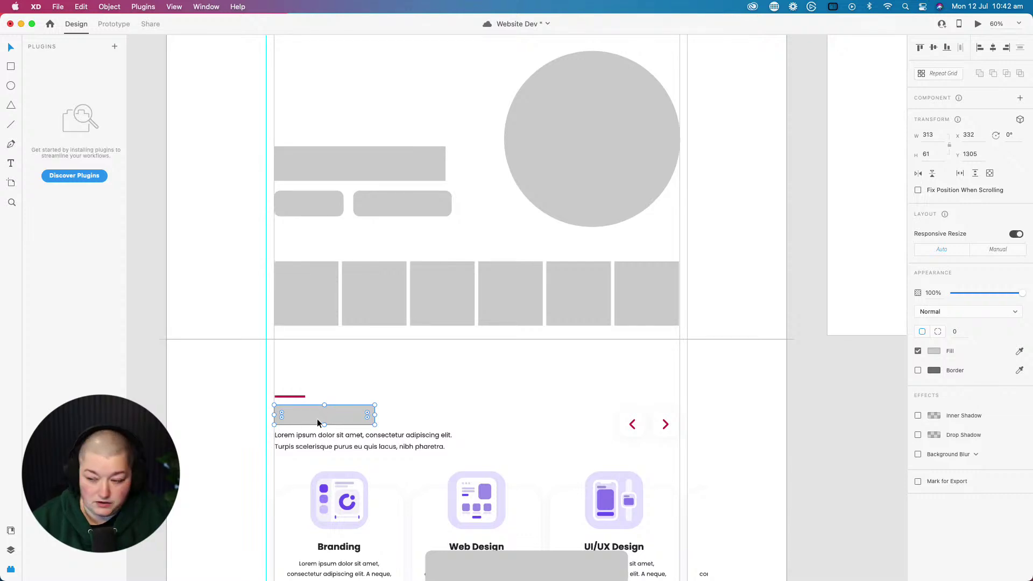
pyautogui.click(389, 416)
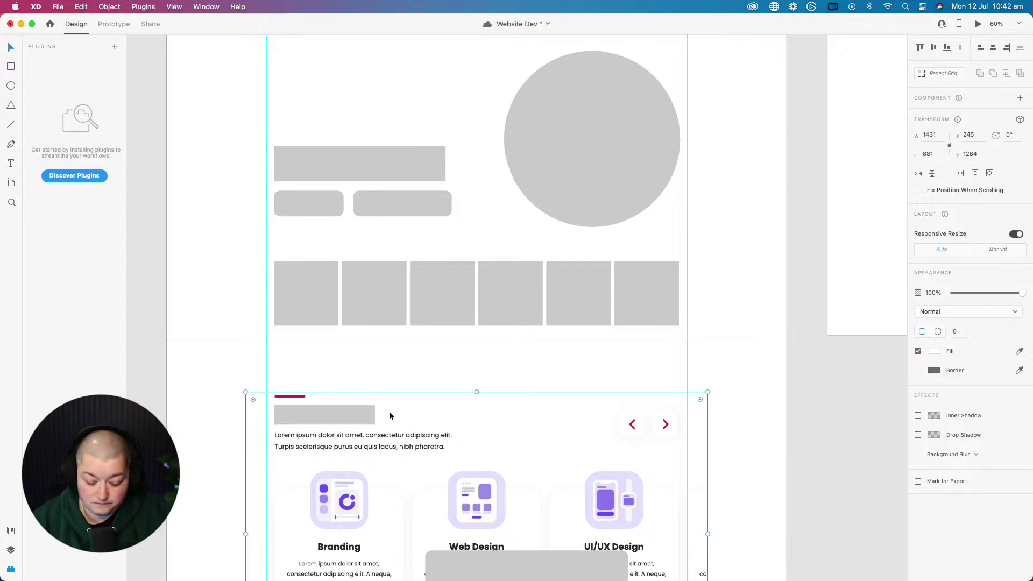
pyautogui.press('super+z')
pyautogui.press('super+z')
pyautogui.press('super+z')
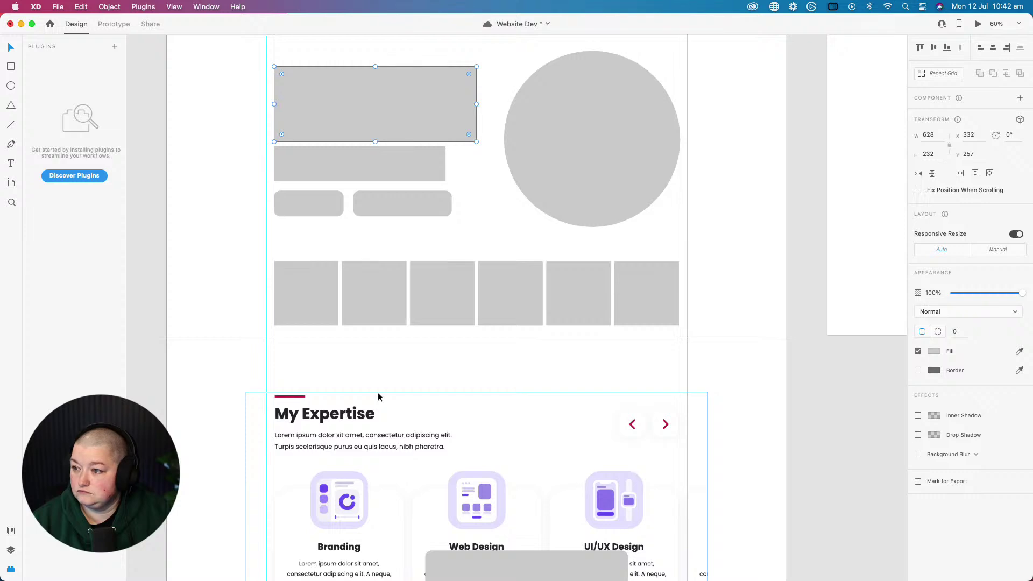
# - Copy the hero's large heading block onto the My Expertise heading at X 332, Y 1307 and resize it to about 314 by 57
pyautogui.click(324, 98)
pyautogui.moveTo(325, 100); pyautogui.dragTo(321, 438)
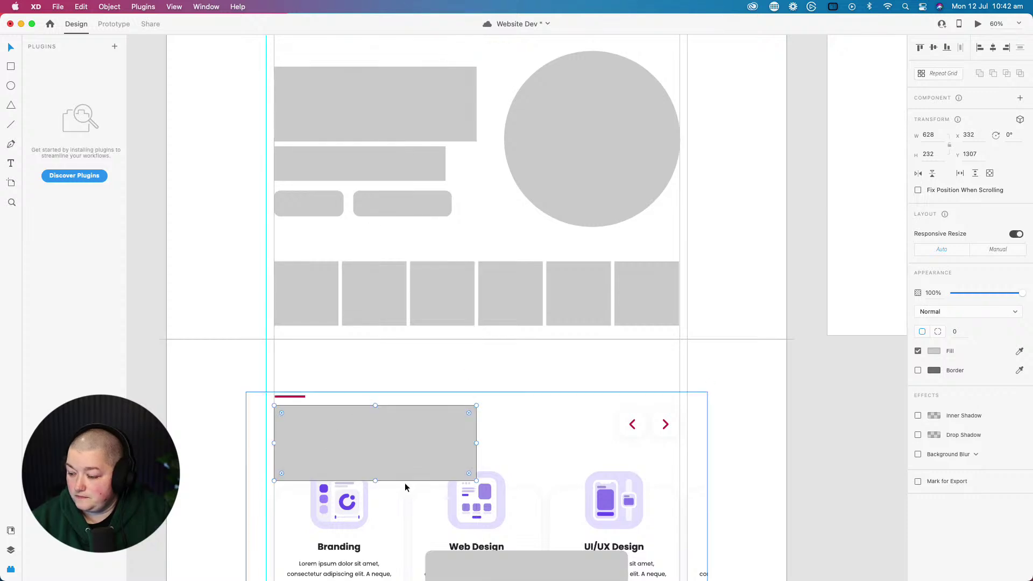
pyautogui.moveTo(376, 480); pyautogui.dragTo(380, 424)
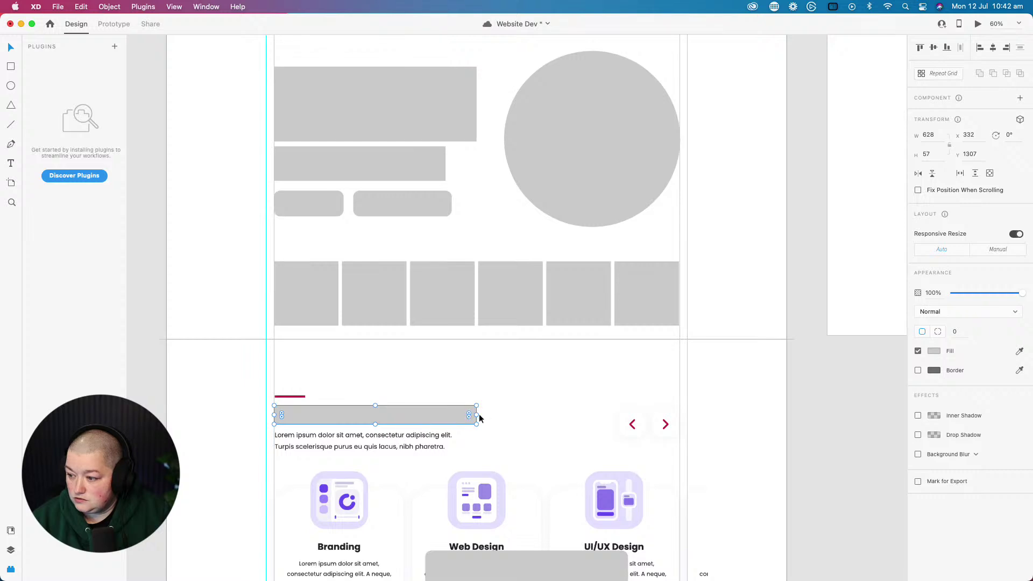
pyautogui.moveTo(476, 415); pyautogui.dragTo(373, 420)
# - Duplicate the heading placeholder down over the two-line intro text at Y 1387 and widen the copy to about 551
pyautogui.scroll(-3, 434, 418)
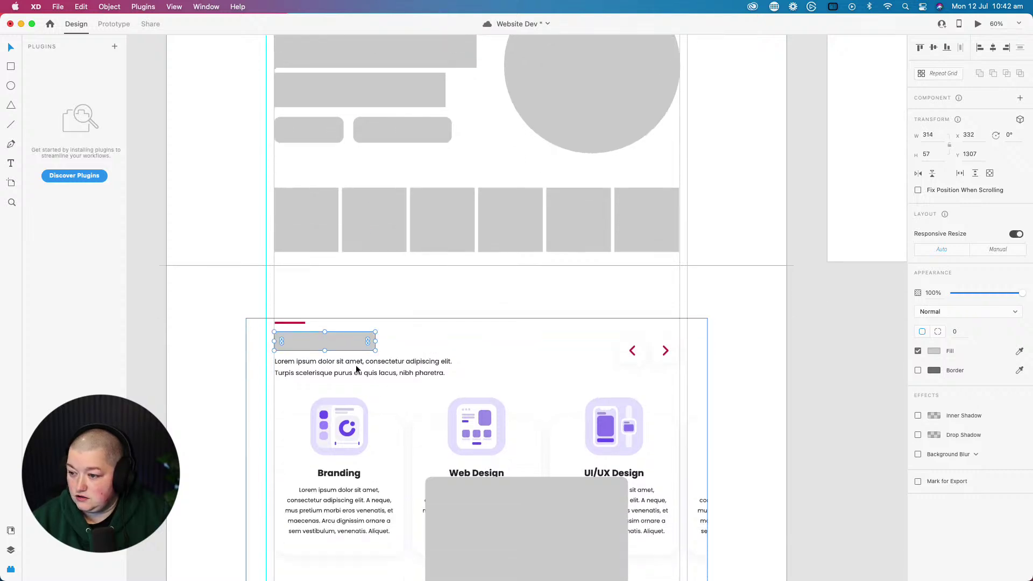
pyautogui.moveTo(347, 348); pyautogui.dragTo(347, 371)
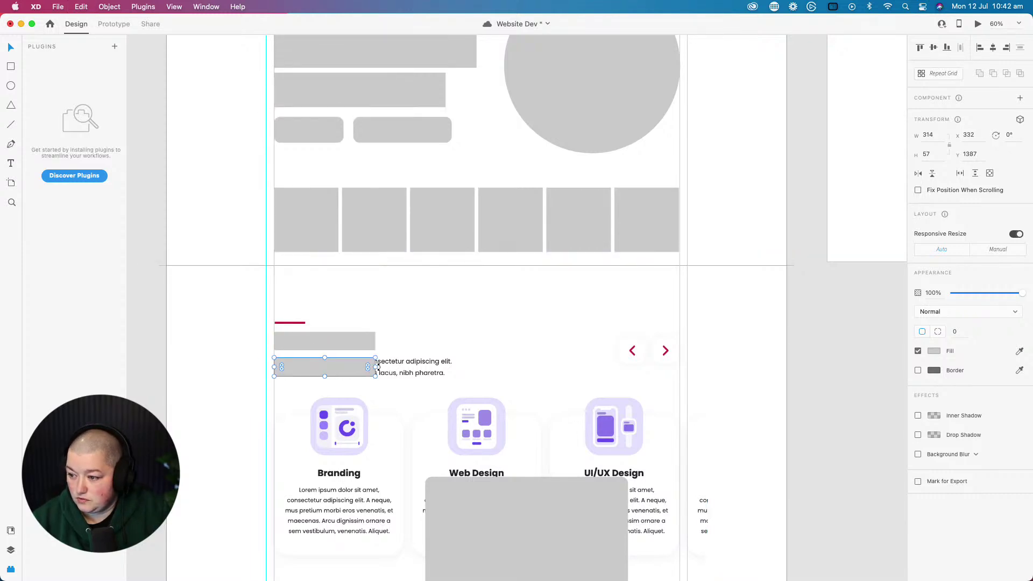
pyautogui.moveTo(375, 367); pyautogui.dragTo(452, 367)
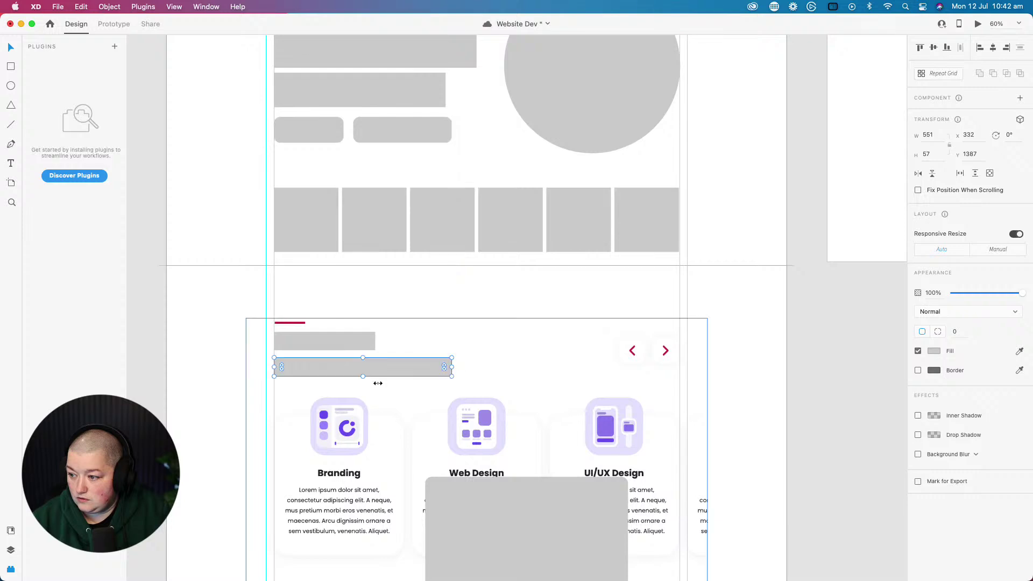
# - Move the rounded grey rectangle over the Branding card at X 332, Y 1564 and resize it to about 399 by 439
pyautogui.scroll(-4, 389, 400)
pyautogui.click(443, 419)
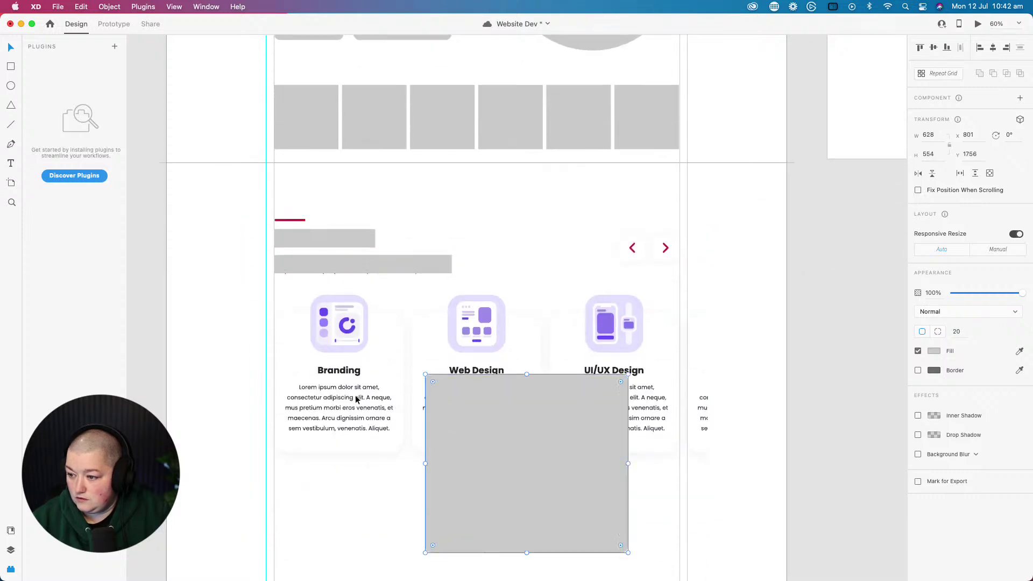
pyautogui.click(284, 385)
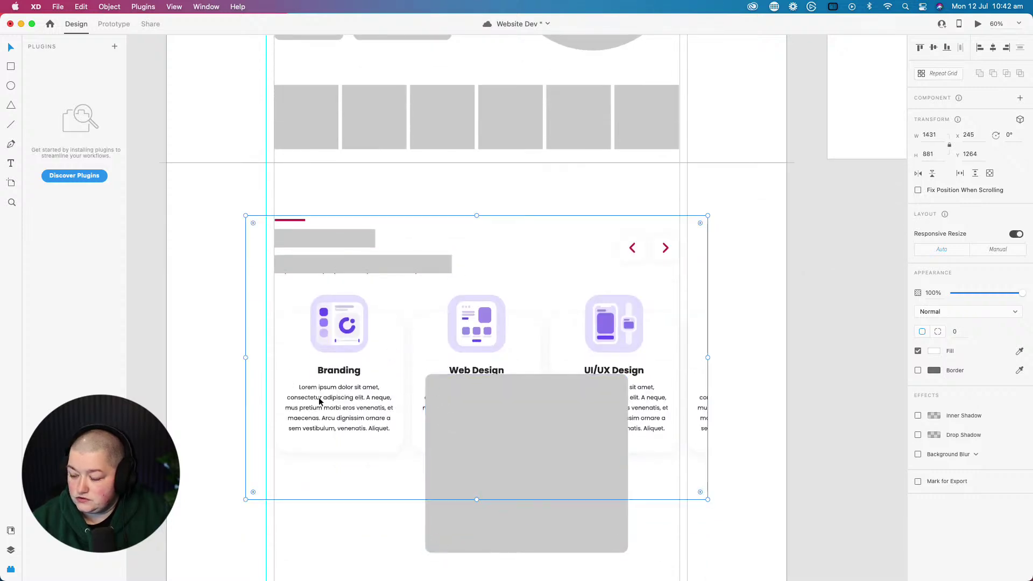
pyautogui.click(498, 426)
pyautogui.moveTo(468, 411); pyautogui.dragTo(314, 346)
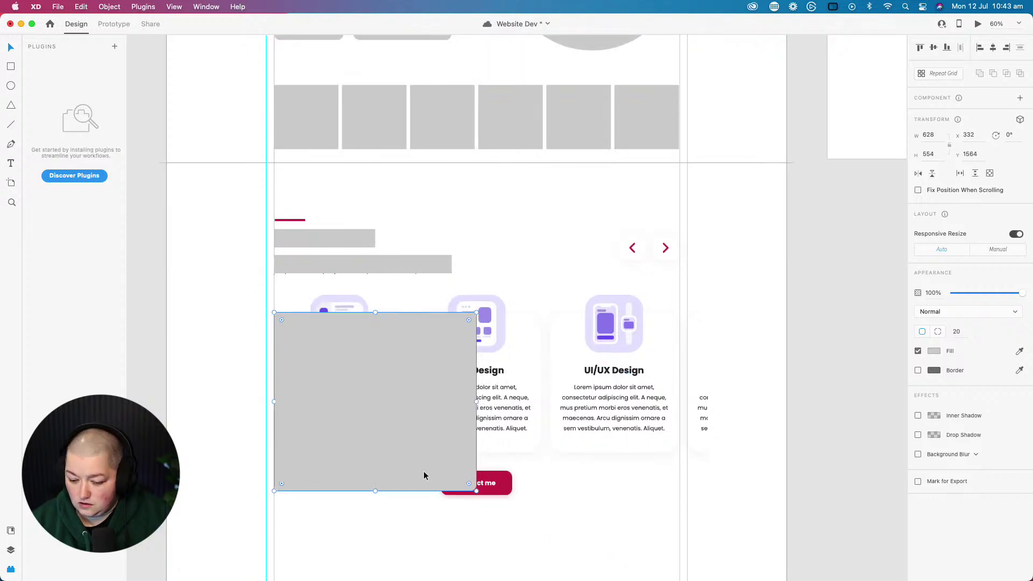
pyautogui.moveTo(375, 491); pyautogui.dragTo(369, 454)
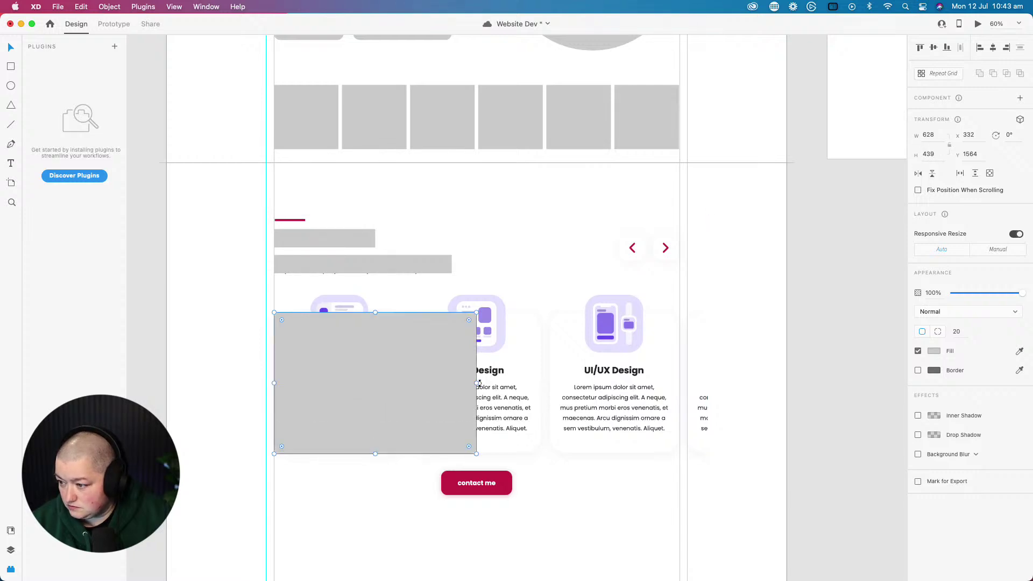
pyautogui.moveTo(477, 383); pyautogui.dragTo(401, 382)
# - Set the Branding card placeholder's corner radius to 40
pyautogui.moveTo(396, 320)
pyautogui.mouseDown()
pyautogui.moveTo(371, 339)
pyautogui.moveTo(390, 319)
pyautogui.mouseUp()
pyautogui.click(961, 334)
pyautogui.write('40')
pyautogui.press('Return')
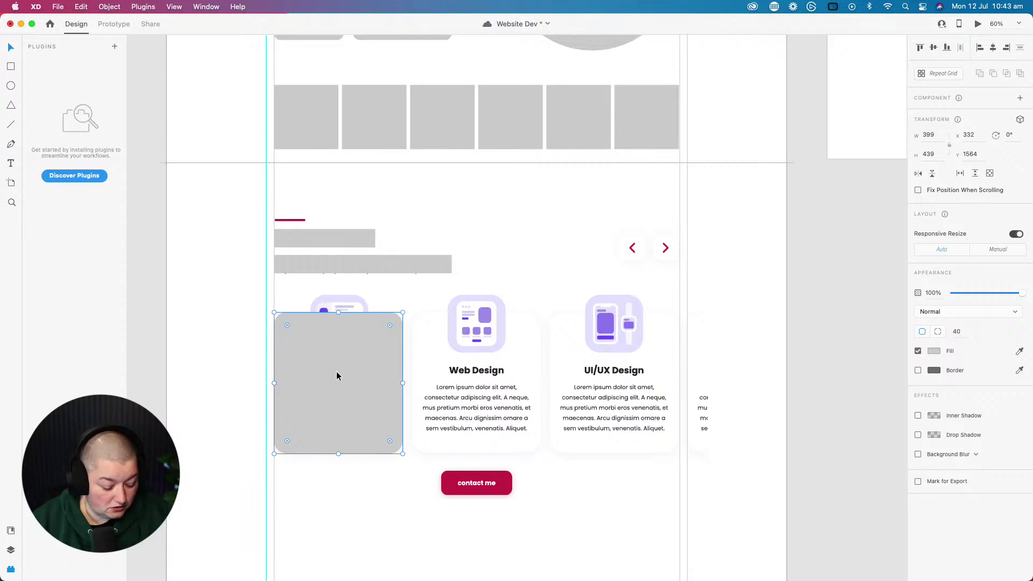
# - Duplicate the card placeholder and shrink the copy to about 177 by 175 over the Branding icon at X 447, Y 1514
pyautogui.moveTo(328, 361); pyautogui.dragTo(366, 344)
pyautogui.moveTo(438, 365); pyautogui.dragTo(364, 361)
pyautogui.moveTo(340, 437); pyautogui.dragTo(341, 352)
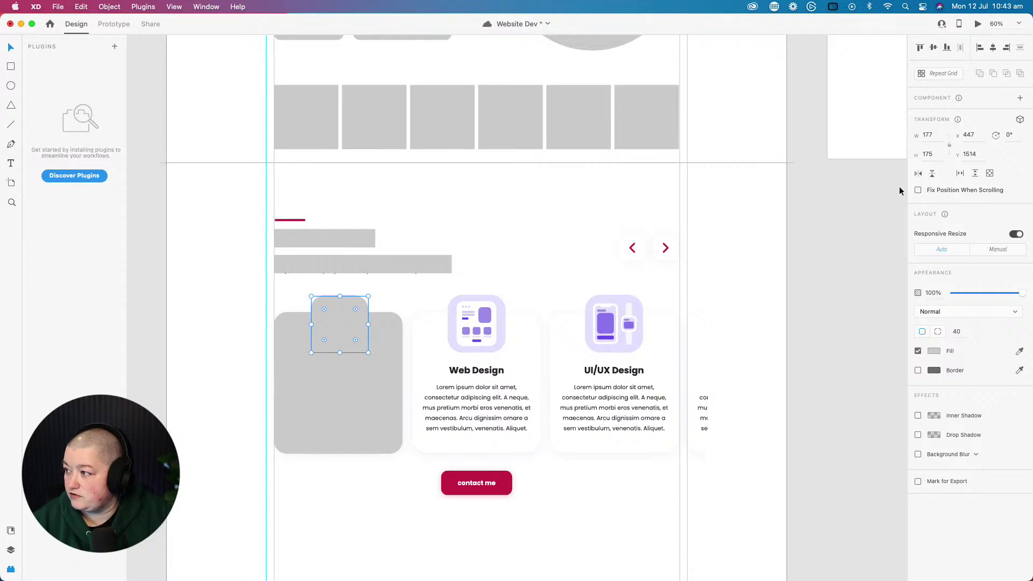
# - Set the icon placeholder's height to 177 and nudge it 2 px up
pyautogui.click(937, 154)
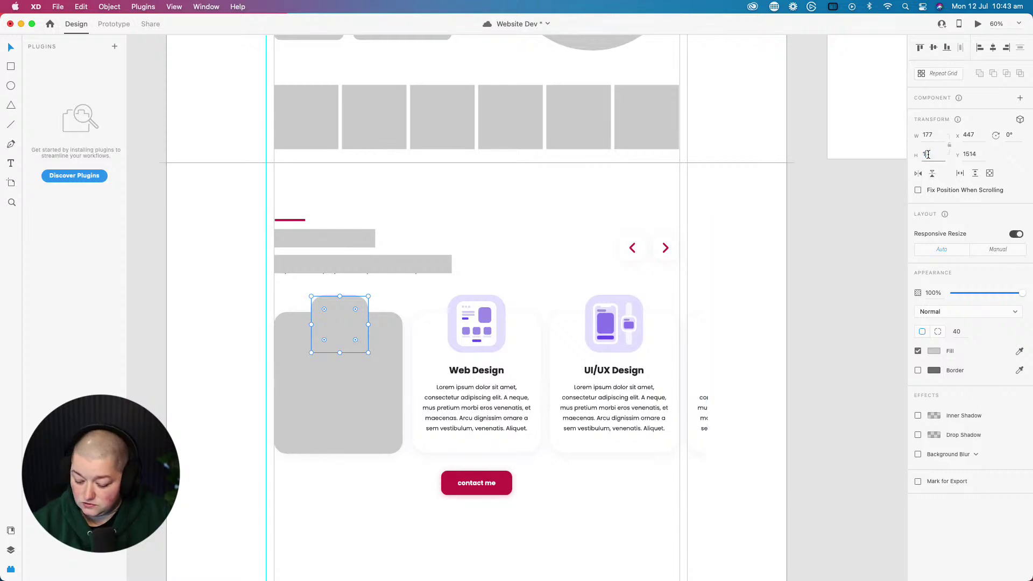
pyautogui.write('177')
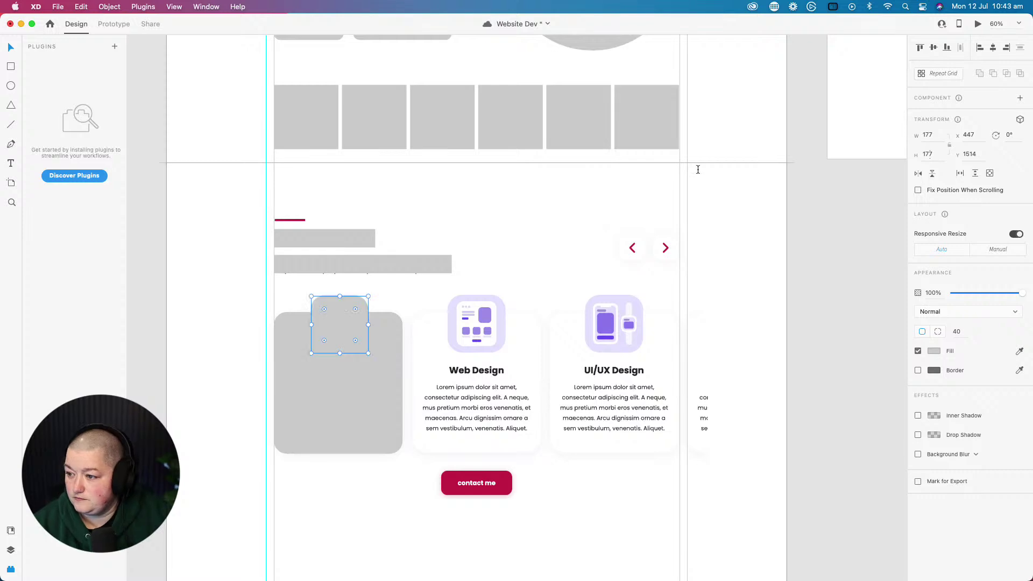
pyautogui.click(340, 319)
pyautogui.press('Up')
pyautogui.press('Up')
# - Duplicate the rounded icon placeholder from the first card over the slider's left arrow button
pyautogui.click(351, 403)
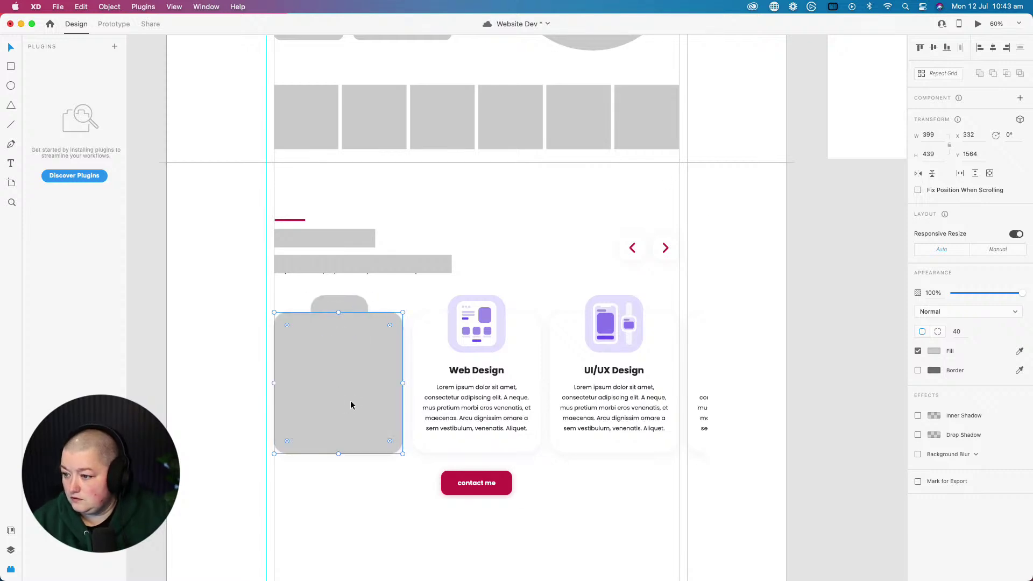
pyautogui.scroll(2, 349, 398)
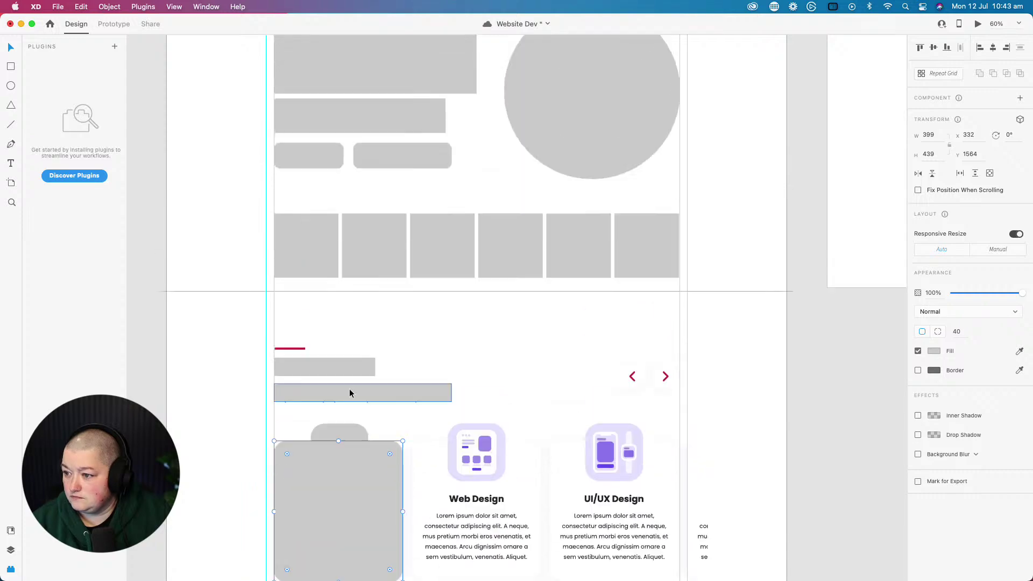
pyautogui.click(347, 361)
pyautogui.scroll(3, 347, 360)
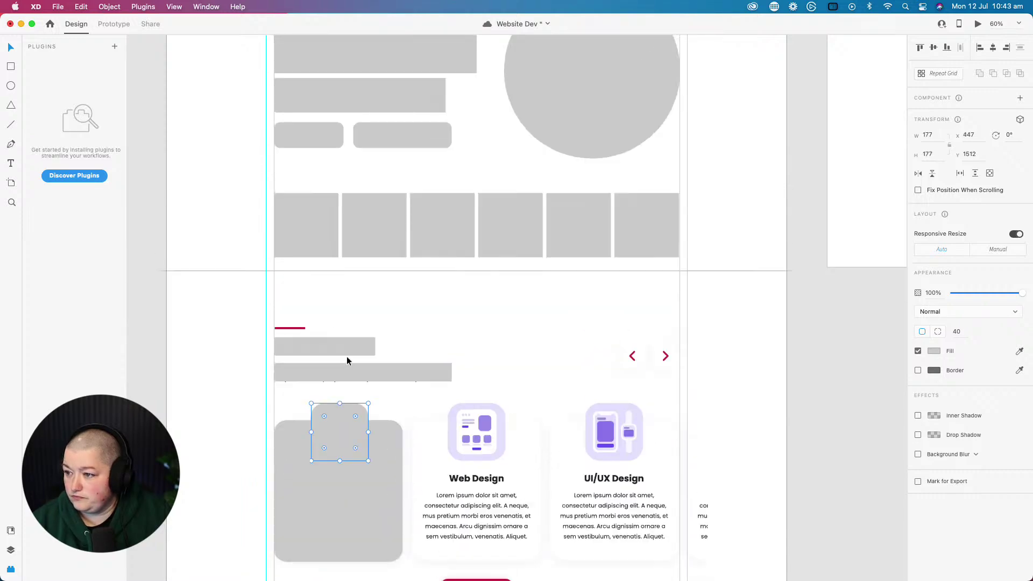
pyautogui.scroll(-3, 347, 359)
pyautogui.scroll(3, 347, 360)
pyautogui.scroll(-3, 347, 360)
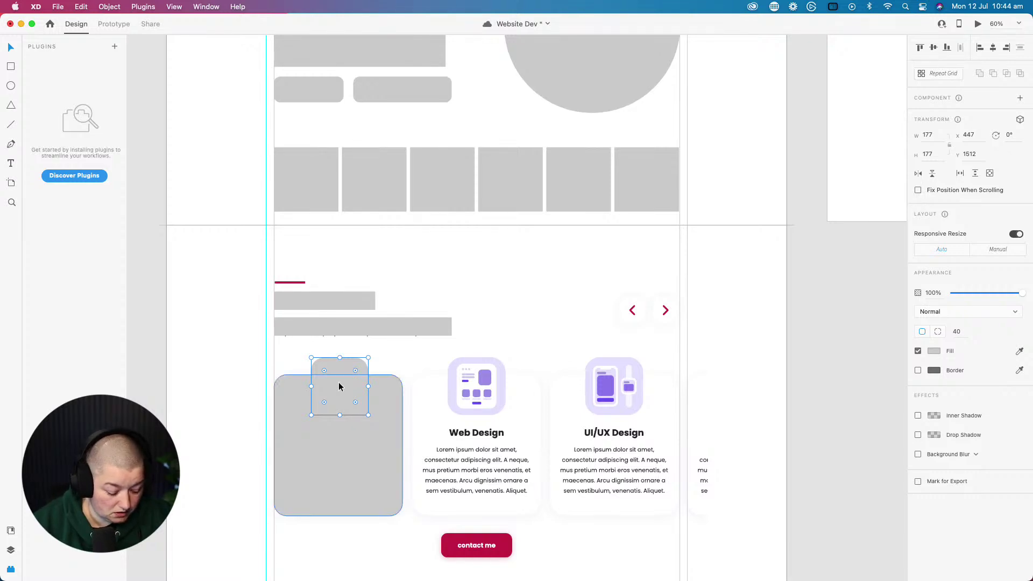
pyautogui.moveTo(339, 386); pyautogui.dragTo(640, 328)
pyautogui.click(11, 202)
pyautogui.click(653, 312)
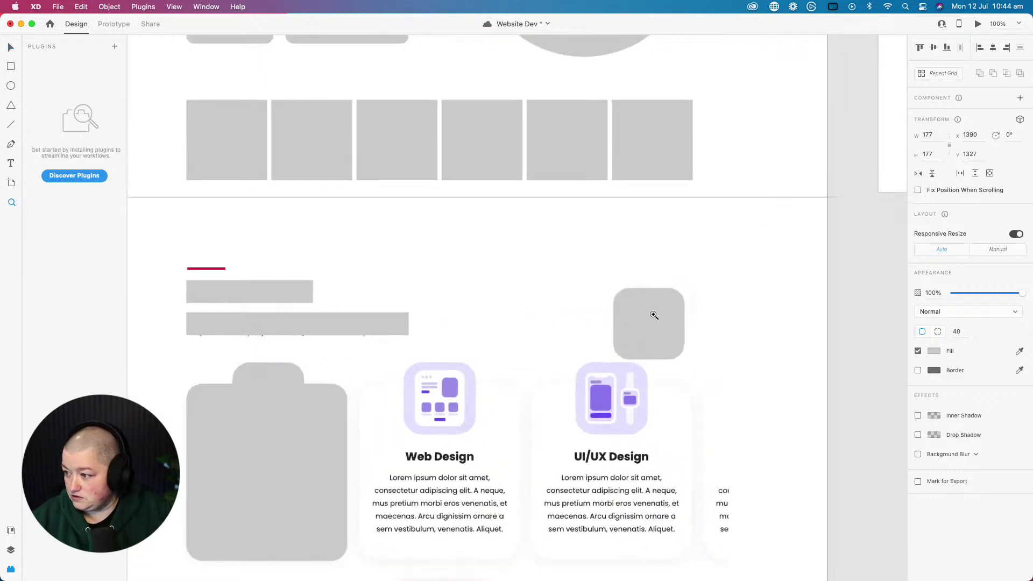
pyautogui.click(655, 312)
pyautogui.click(657, 312)
# - Move the duplicated square clear of the arrow buttons and shrink it to about 93 × 93
pyautogui.click(11, 47)
pyautogui.moveTo(520, 354); pyautogui.dragTo(280, 332)
pyautogui.moveTo(376, 165); pyautogui.dragTo(376, 344)
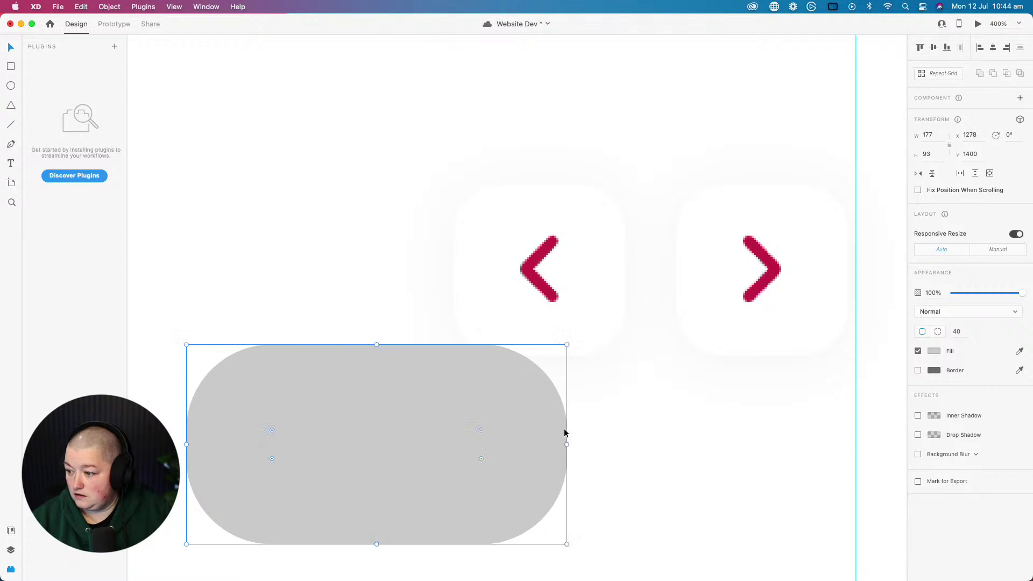
pyautogui.moveTo(567, 446); pyautogui.dragTo(386, 457)
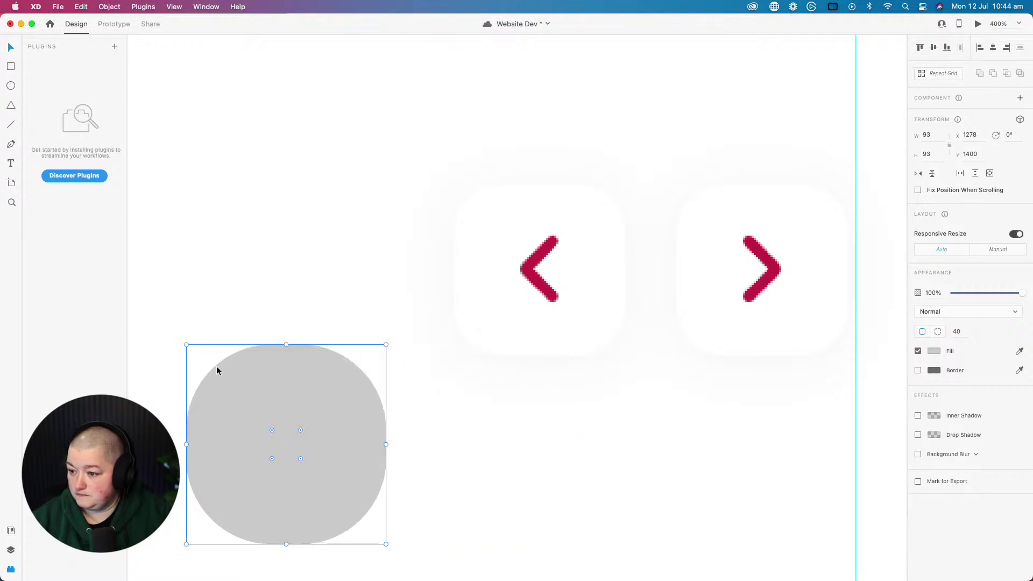
# - Align the copied square with the left arrow button's top-left corner at X 1402, Y 1326, and reduce its corner radius to 17
pyautogui.moveTo(269, 429); pyautogui.dragTo(522, 210)
pyautogui.press('Down')
pyautogui.press('Down')
pyautogui.press('Down')
pyautogui.press('Up')
pyautogui.press('Up')
pyautogui.press('Up')
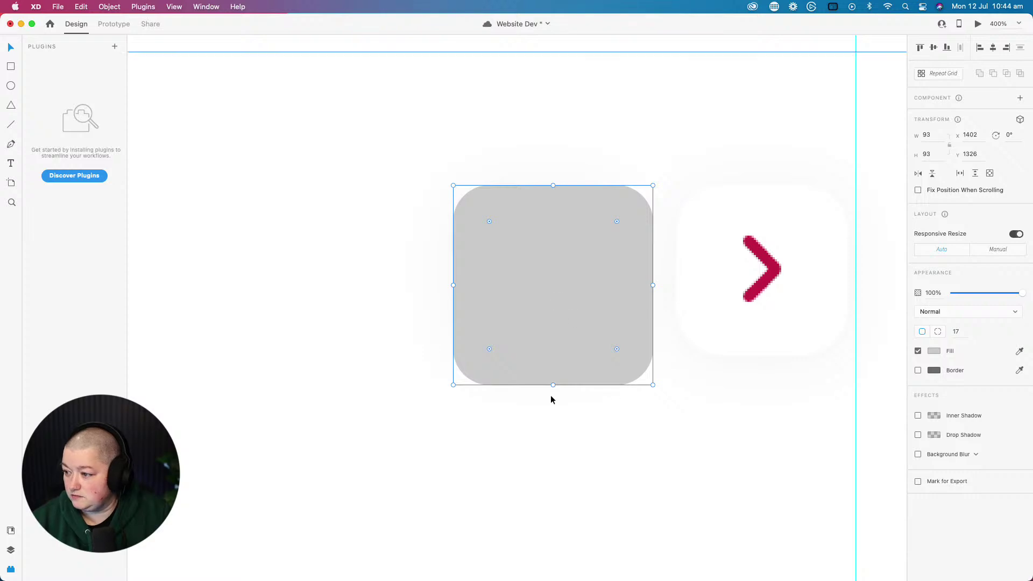
# - Resize the copied square to 80 × 80 to fit the left arrow button
pyautogui.moveTo(553, 386); pyautogui.dragTo(554, 349)
pyautogui.moveTo(653, 271); pyautogui.dragTo(624, 270)
pyautogui.click(926, 154)
pyautogui.write('80')
pyautogui.press('Return')
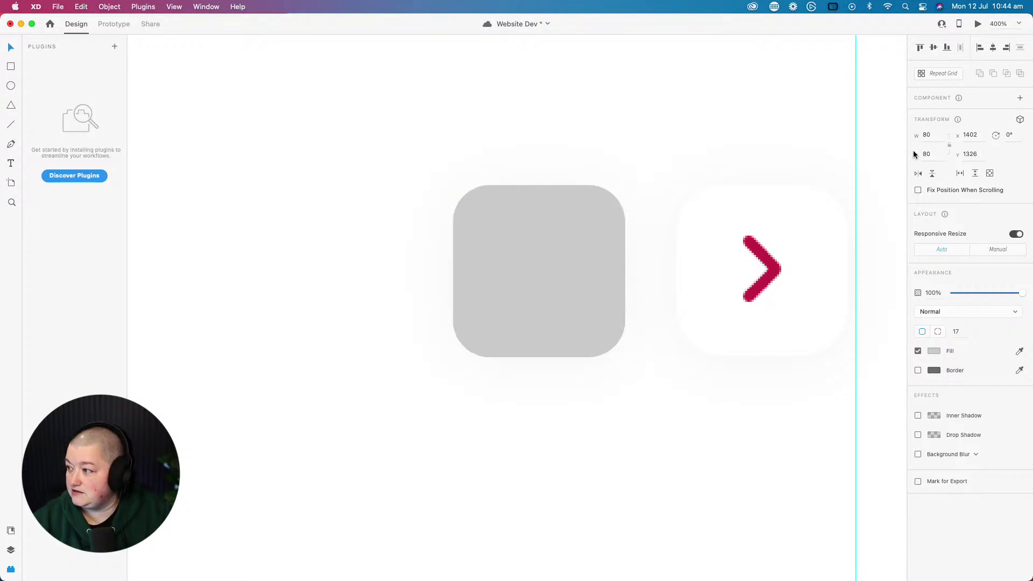
# - Set the arrow placeholder's corner radius to 20 and duplicate it over the right arrow button
pyautogui.moveTo(486, 223)
pyautogui.mouseDown()
pyautogui.moveTo(503, 247)
pyautogui.moveTo(493, 228)
pyautogui.mouseUp()
pyautogui.click(956, 332)
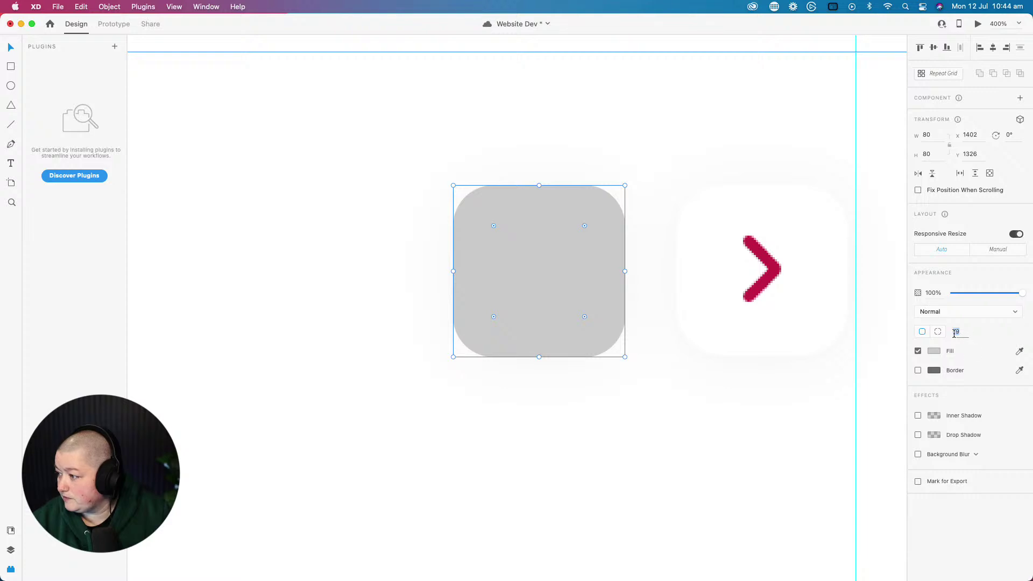
pyautogui.write('20')
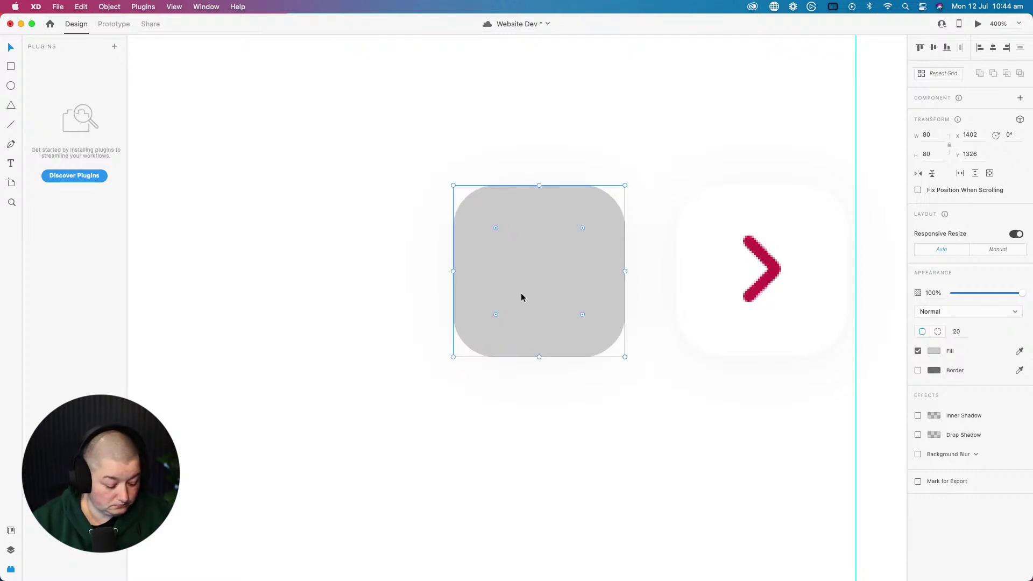
pyautogui.moveTo(521, 297); pyautogui.dragTo(742, 292)
# - Change the first card's icon placeholder fill to a darker grey
pyautogui.click(704, 428)
pyautogui.scroll(-10, 704, 428)
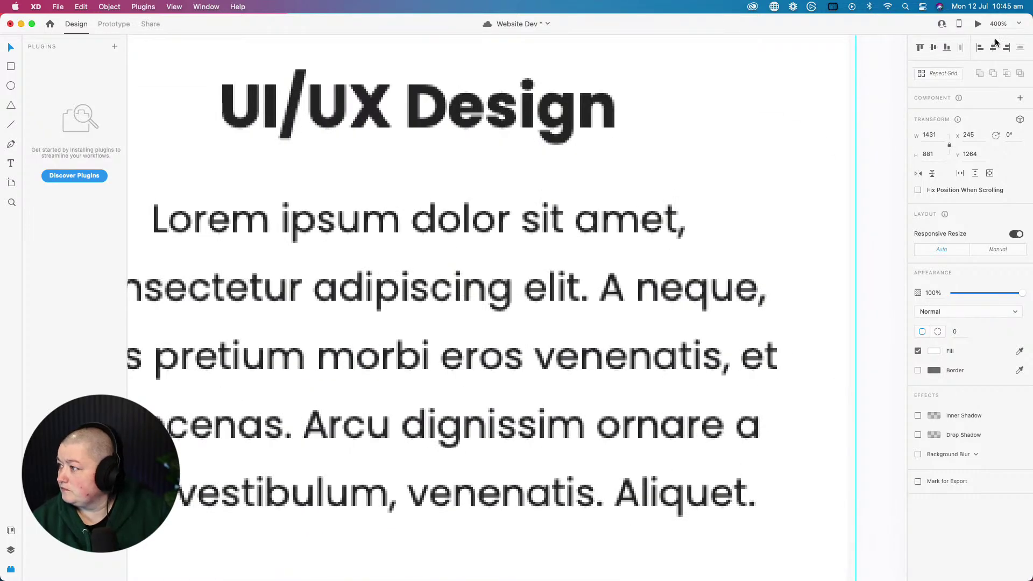
pyautogui.click(1017, 24)
pyautogui.click(998, 60)
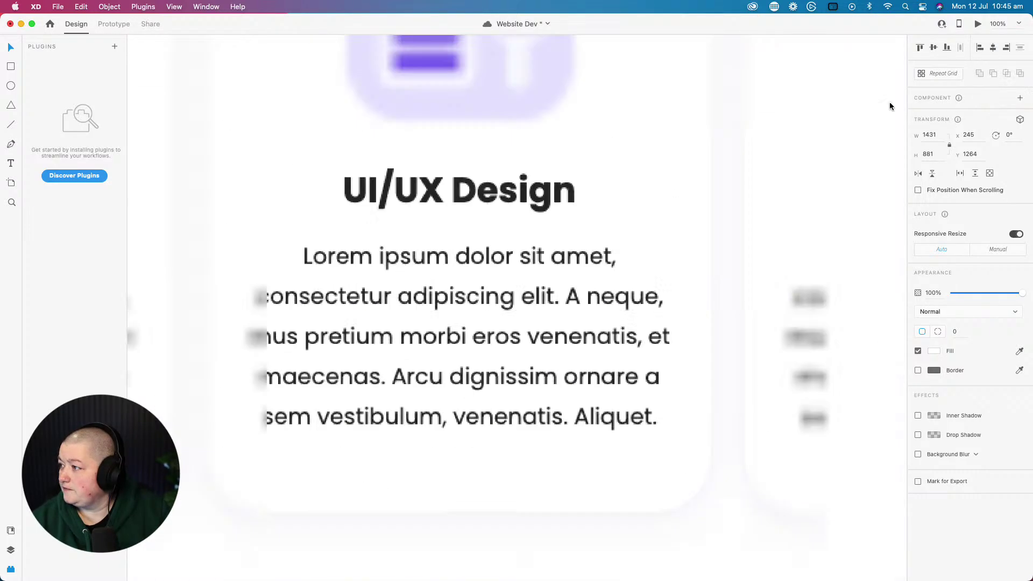
pyautogui.moveTo(293, 518); pyautogui.dragTo(576, 517)
pyautogui.click(352, 175)
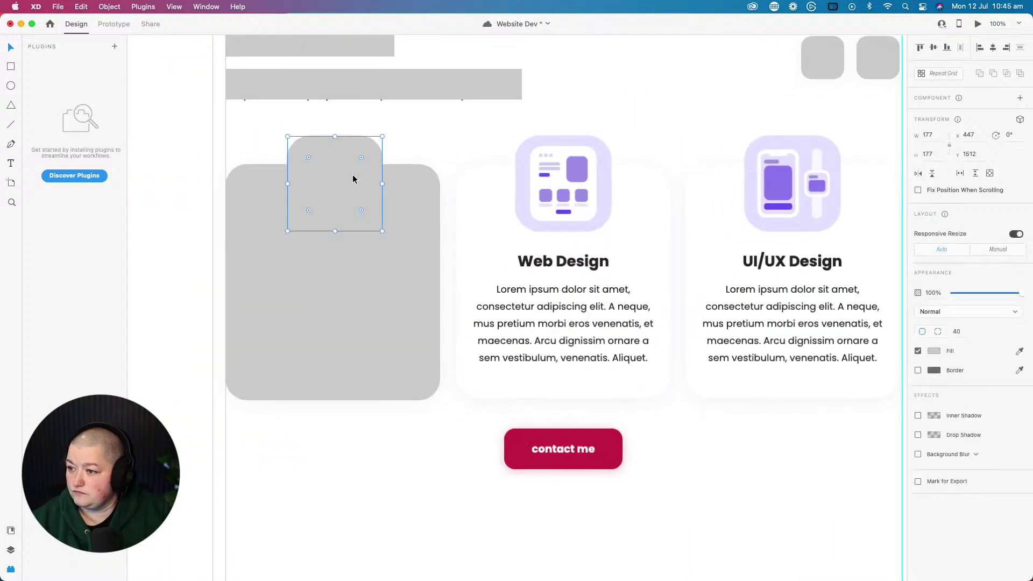
pyautogui.click(936, 352)
pyautogui.moveTo(805, 318); pyautogui.dragTo(795, 346)
pyautogui.click(701, 454)
# - Nudge the first card's background and icon placeholder together 3 px up
pyautogui.click(337, 197)
pyautogui.keyDown('shift'); pyautogui.click(337, 278); pyautogui.keyUp('shift')
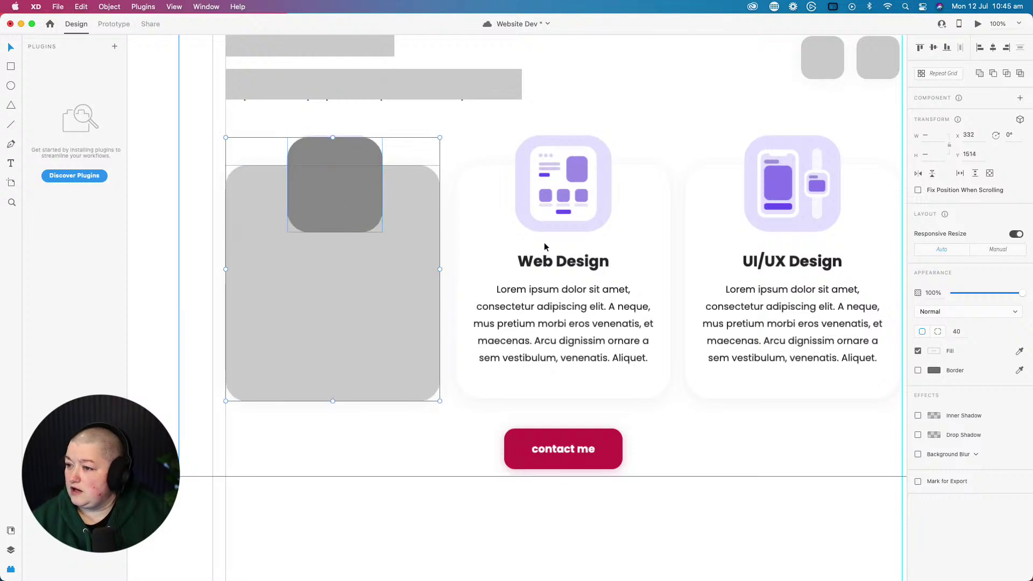
pyautogui.press('Up')
pyautogui.press('Up')
pyautogui.press('Up')
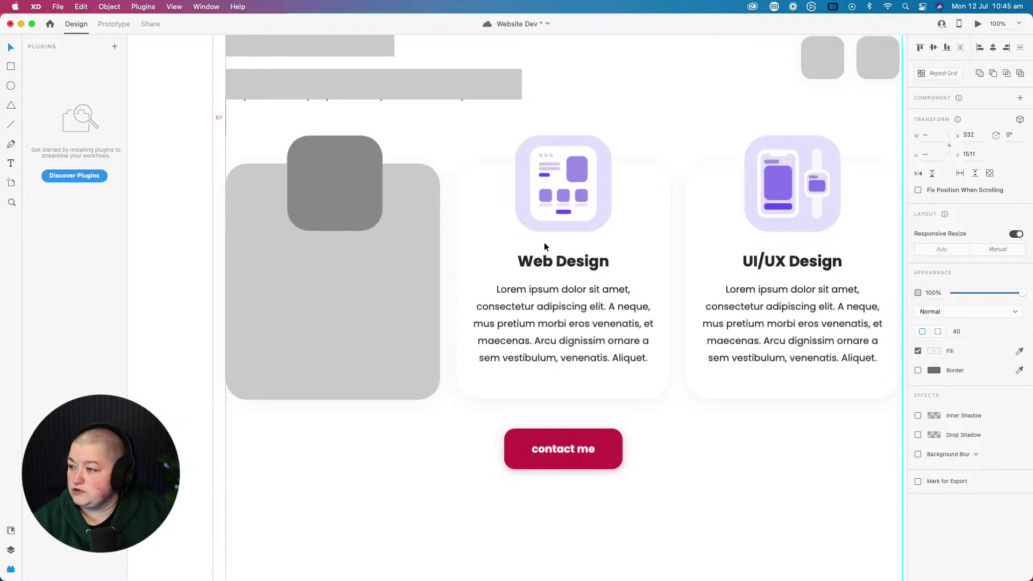
# - Turn the first card's background and icon placeholder into a repeat grid extending across the row to a partial fourth card
pyautogui.click(315, 361)
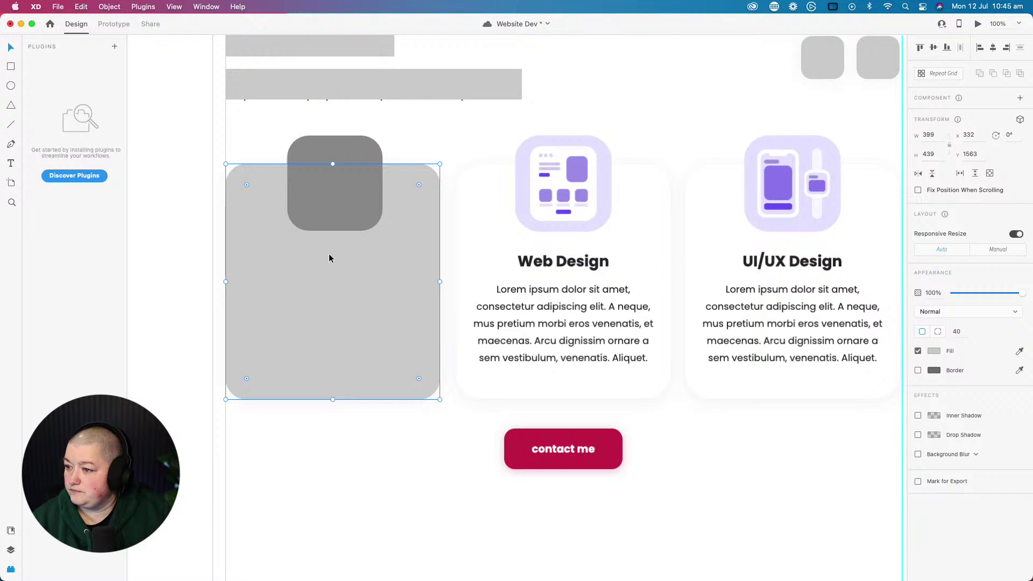
pyautogui.keyDown('shift'); pyautogui.click(342, 192); pyautogui.keyUp('shift')
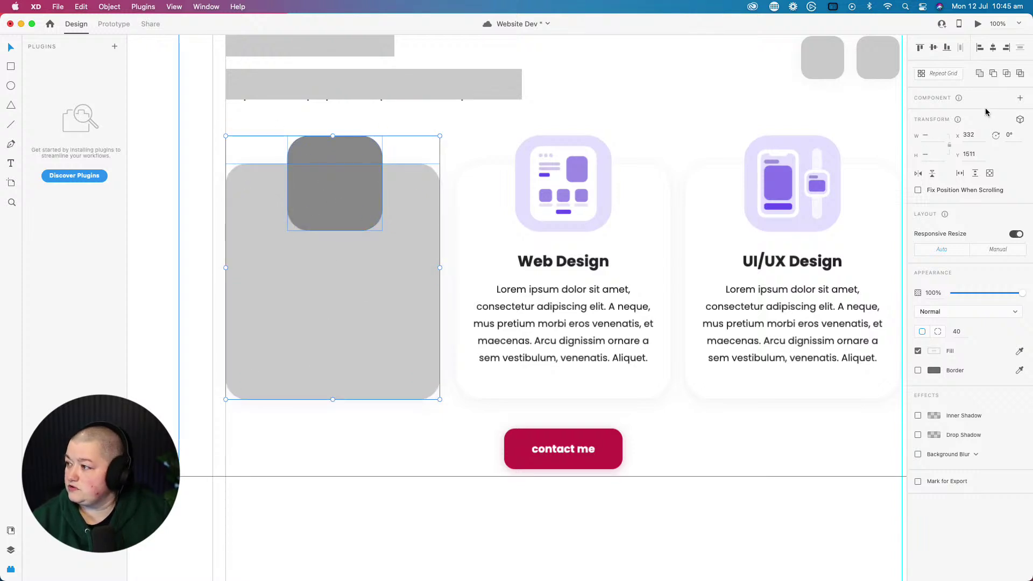
pyautogui.click(924, 74)
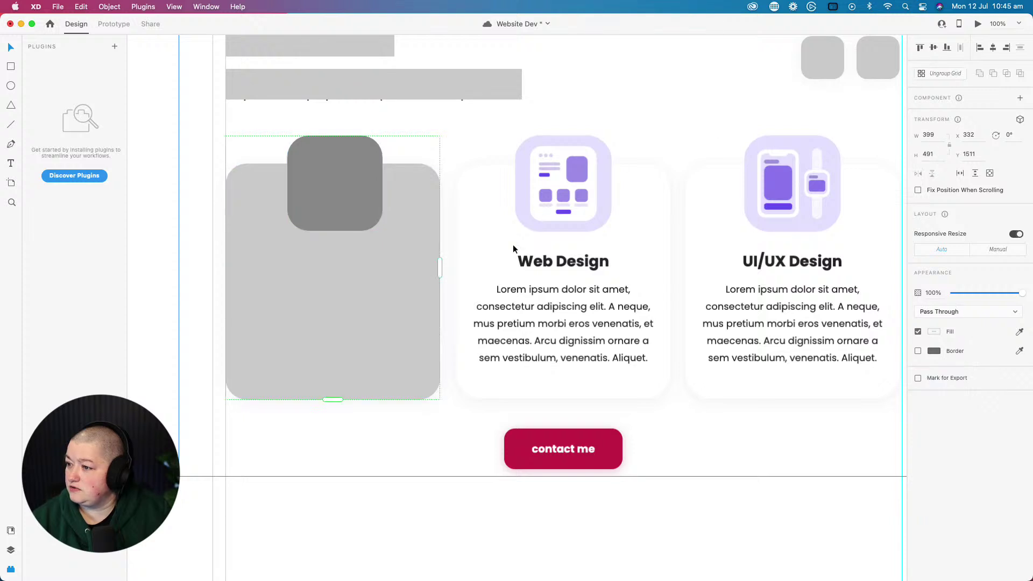
pyautogui.moveTo(439, 267); pyautogui.dragTo(886, 275)
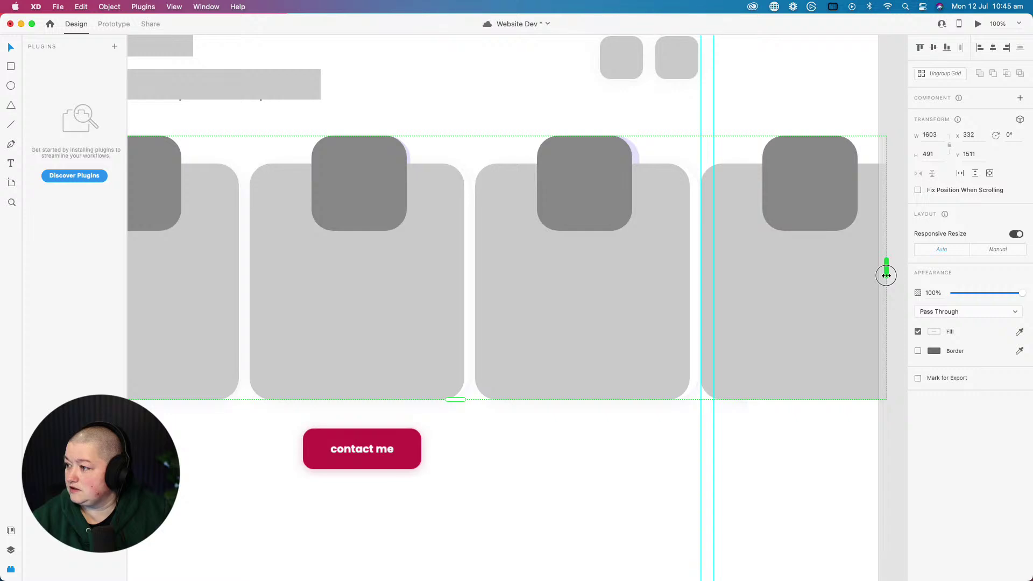
# - Widen the gap between the repeated cards until the fourth card starts at the outer vertical guide
pyautogui.moveTo(698, 261)
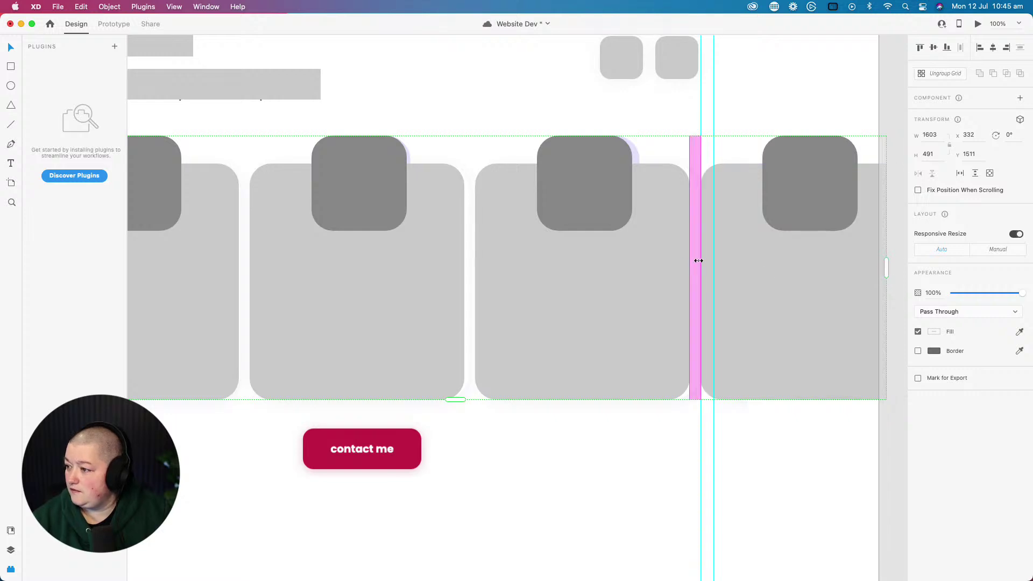
pyautogui.moveTo(699, 261); pyautogui.dragTo(710, 260)
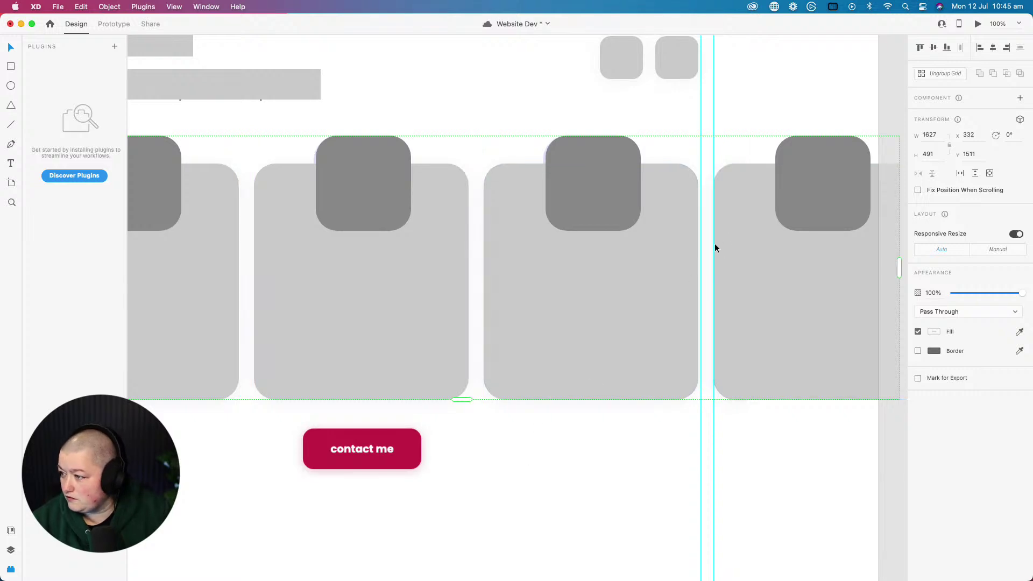
pyautogui.moveTo(714, 243); pyautogui.dragTo(713, 226)
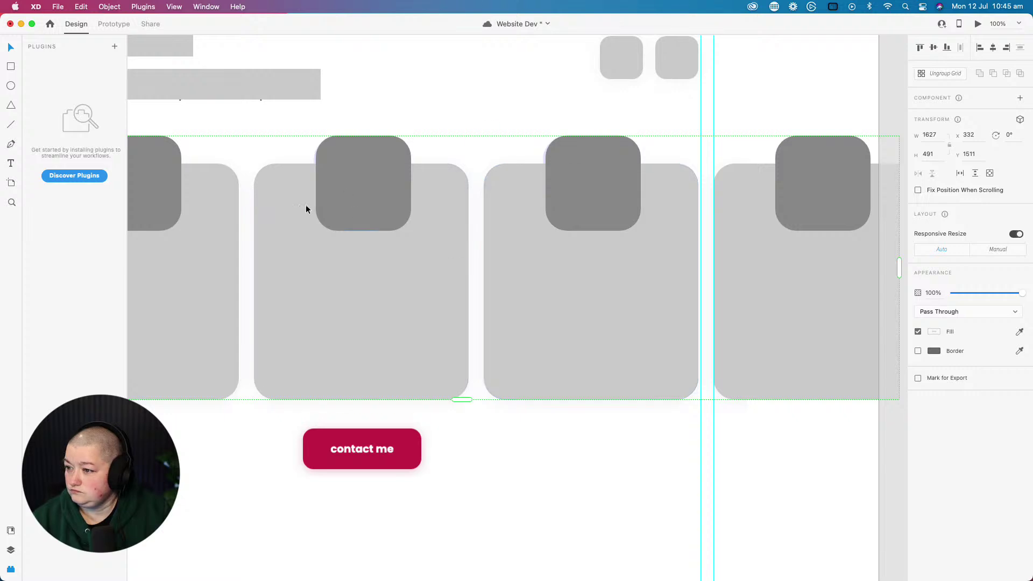
pyautogui.moveTo(250, 229)
pyautogui.moveTo(250, 225); pyautogui.dragTo(247, 227)
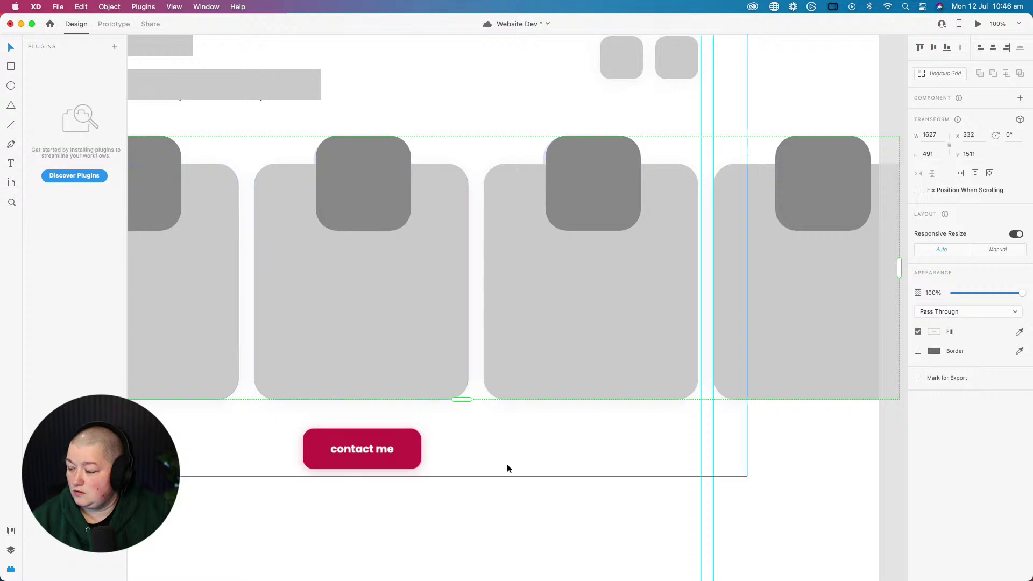
# - Set the width of the card background inside the repeat grid to 400
pyautogui.click(761, 525)
pyautogui.click(176, 232)
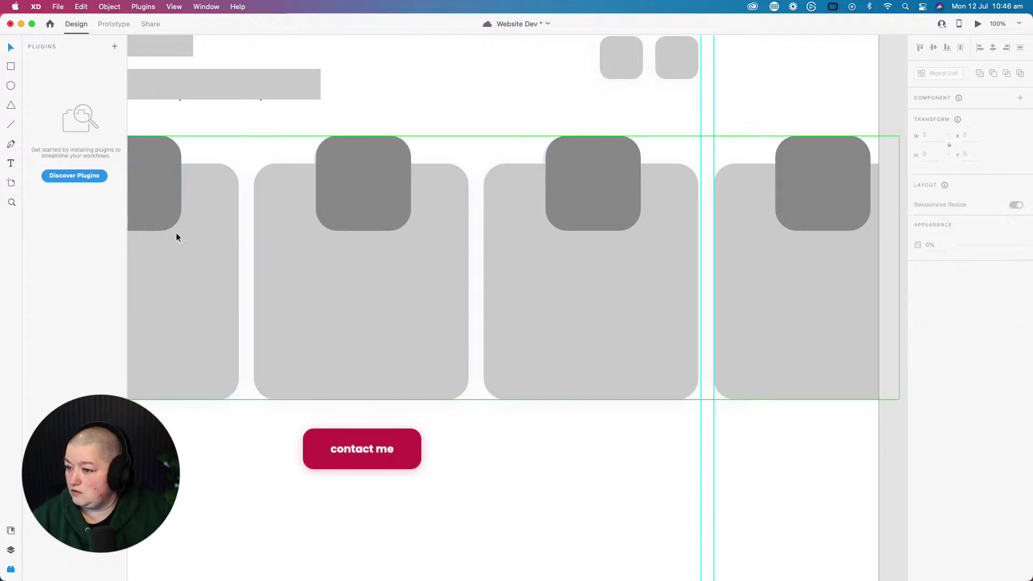
pyautogui.doubleClick(208, 278)
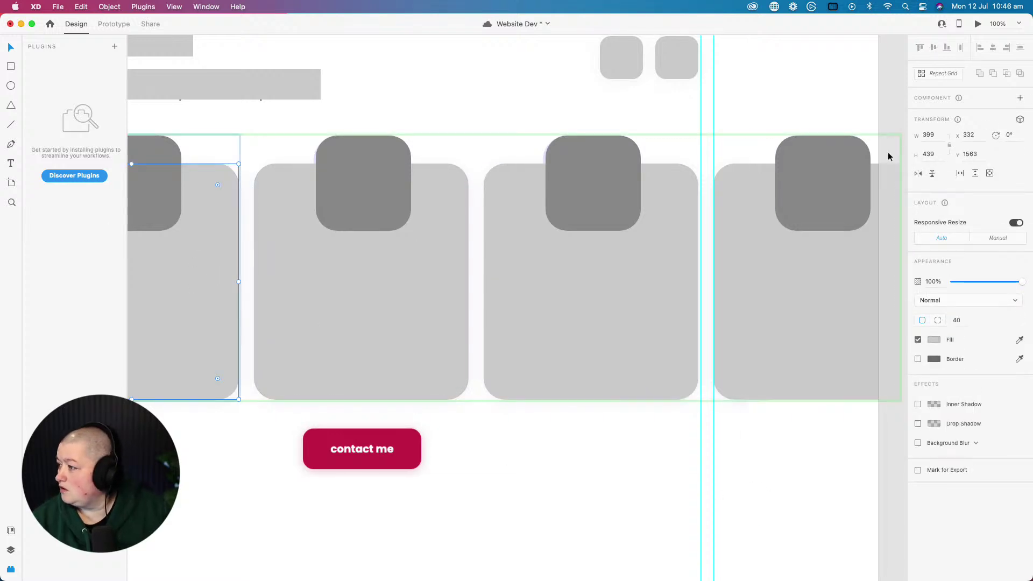
pyautogui.doubleClick(937, 134)
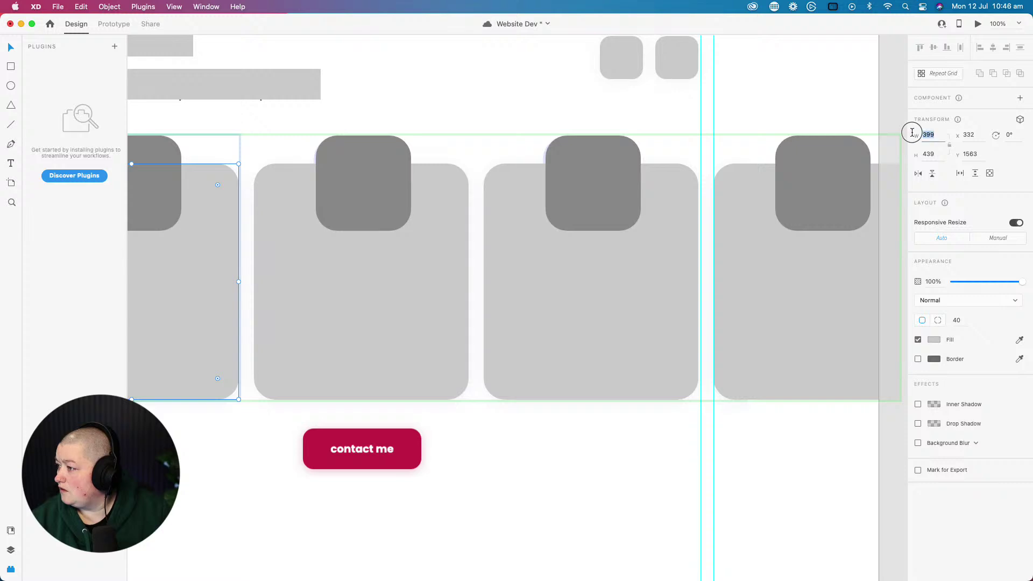
pyautogui.write('400')
pyautogui.press('Return')
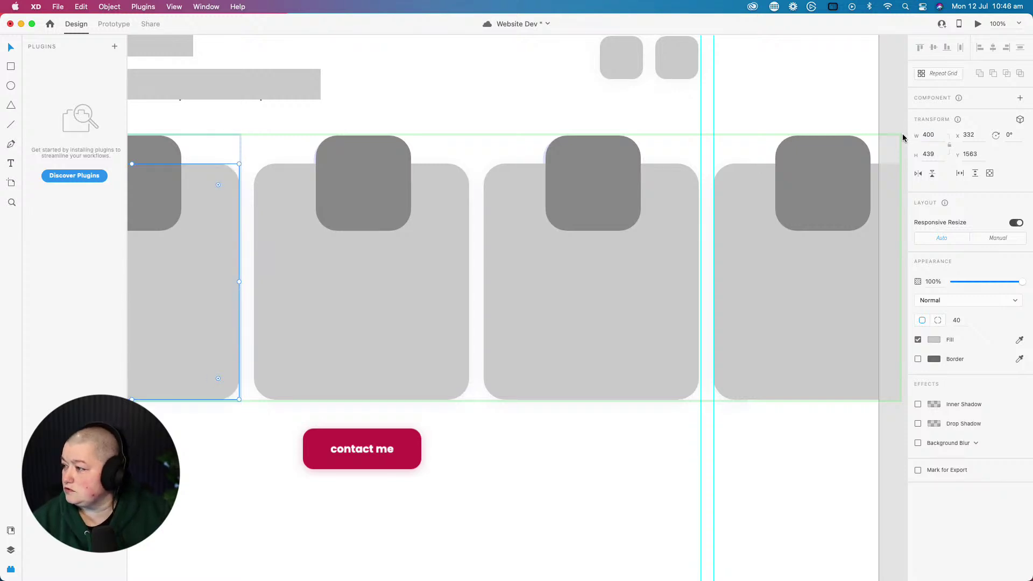
# - Try to delete the second card's background from the repeat grid
pyautogui.click(392, 273)
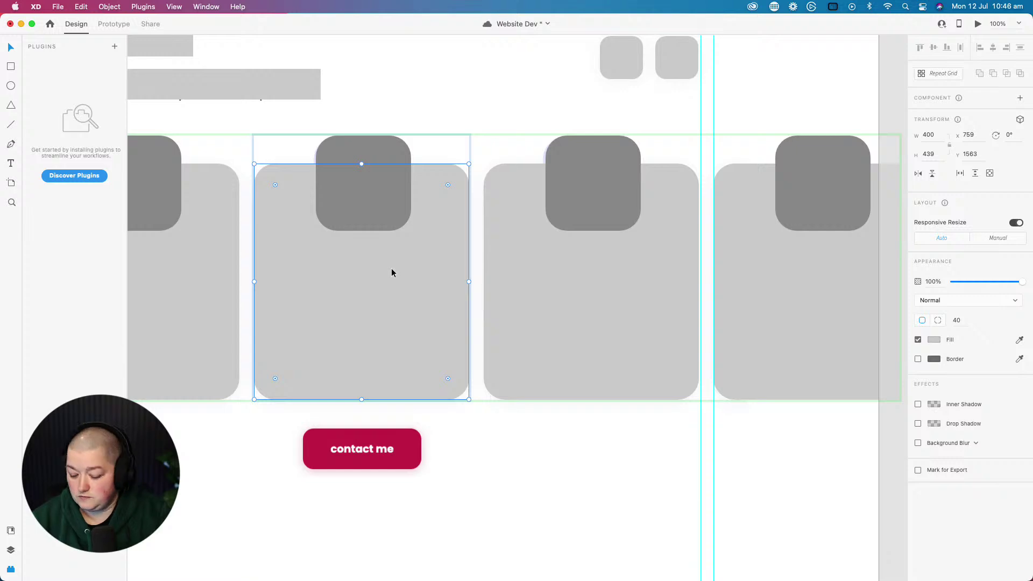
pyautogui.press('Delete')
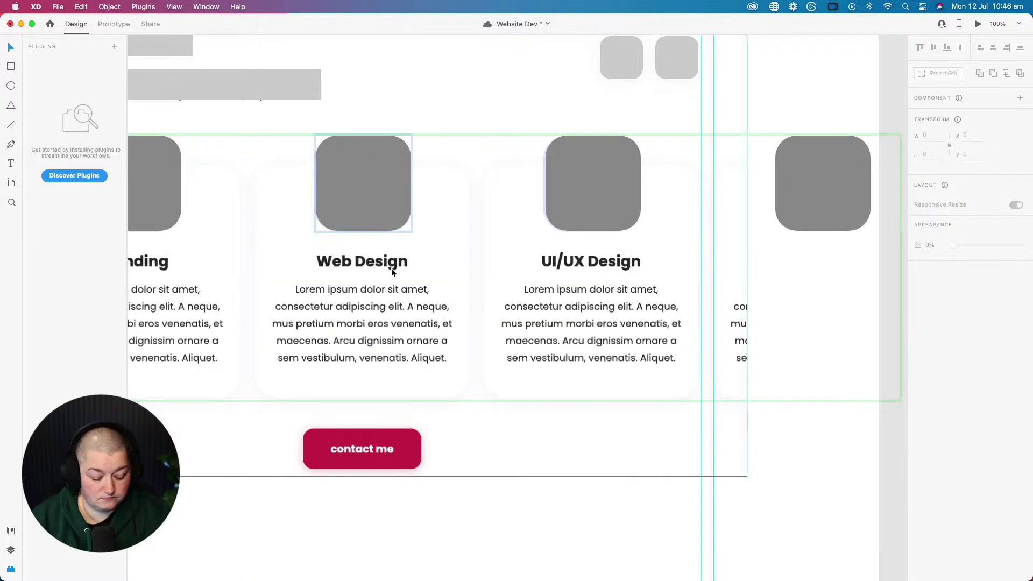
pyautogui.click(240, 406)
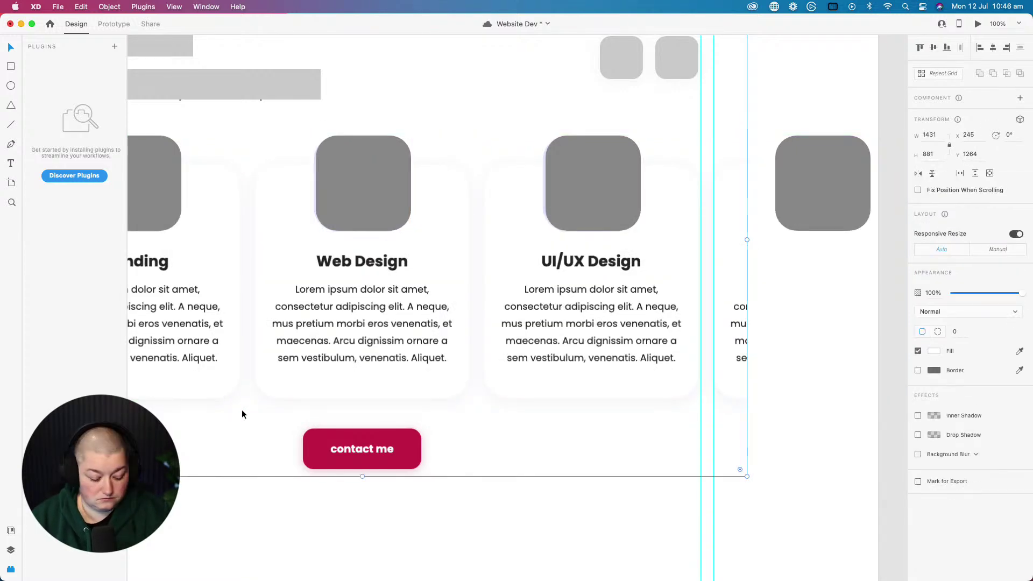
pyautogui.hotkey('ctrl', 'z')
# - Undo the background deletion, stepping through the history until every repeated card has its rounded background and icon placeholder
pyautogui.click(370, 196)
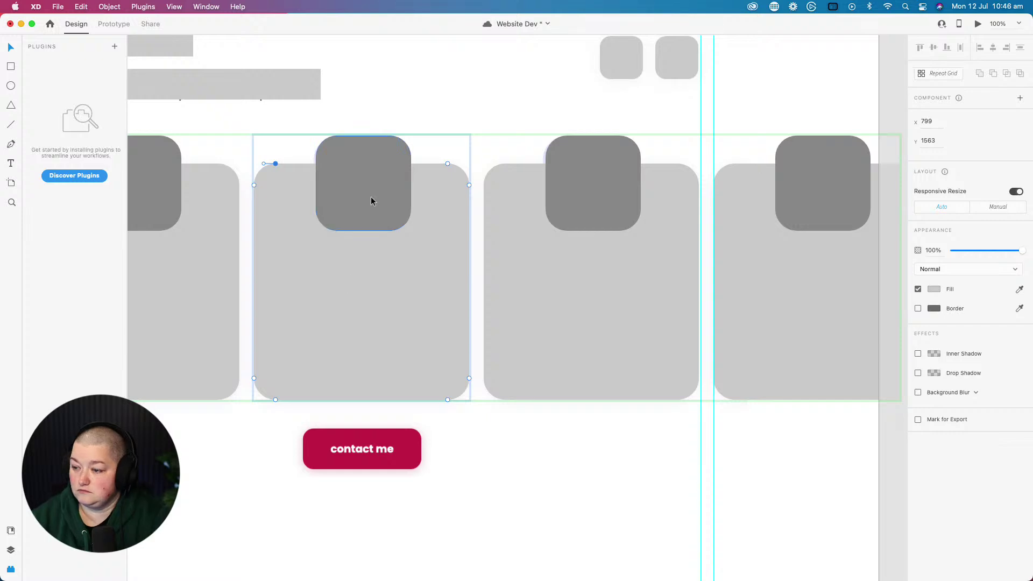
pyautogui.hotkey('ctrl', 'z')
pyautogui.hotkey('ctrl', 'z')
pyautogui.hotkey('ctrl', 'z')
pyautogui.hotkey('ctrl', 'z')
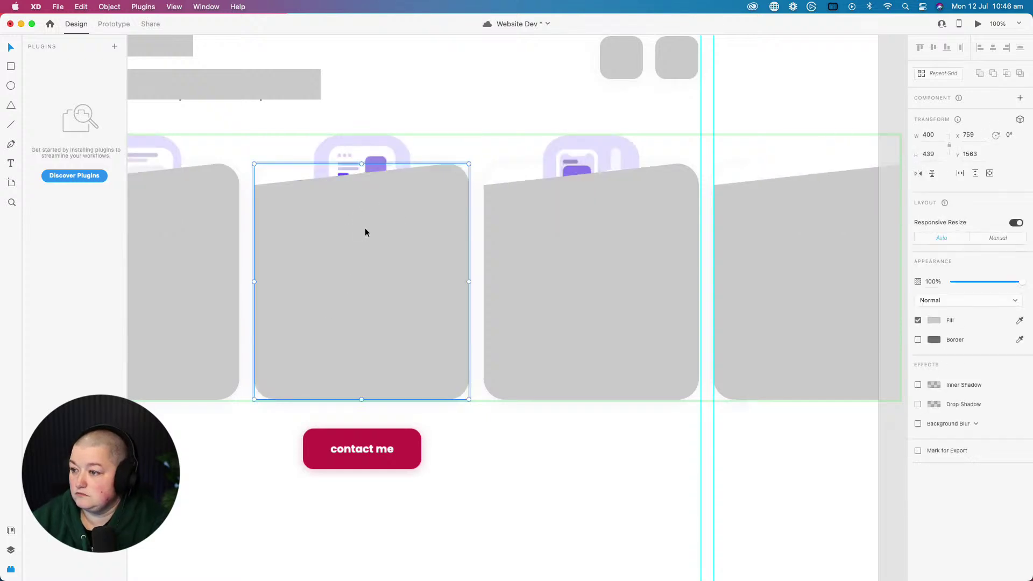
pyautogui.click(217, 443)
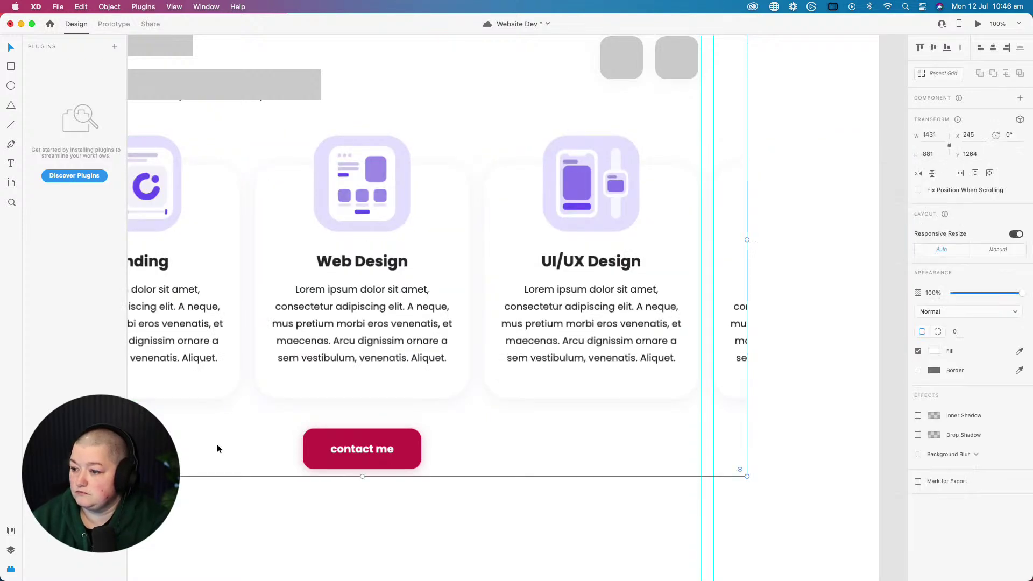
pyautogui.scroll(-2, 218, 443)
pyautogui.moveTo(210, 476); pyautogui.dragTo(372, 466)
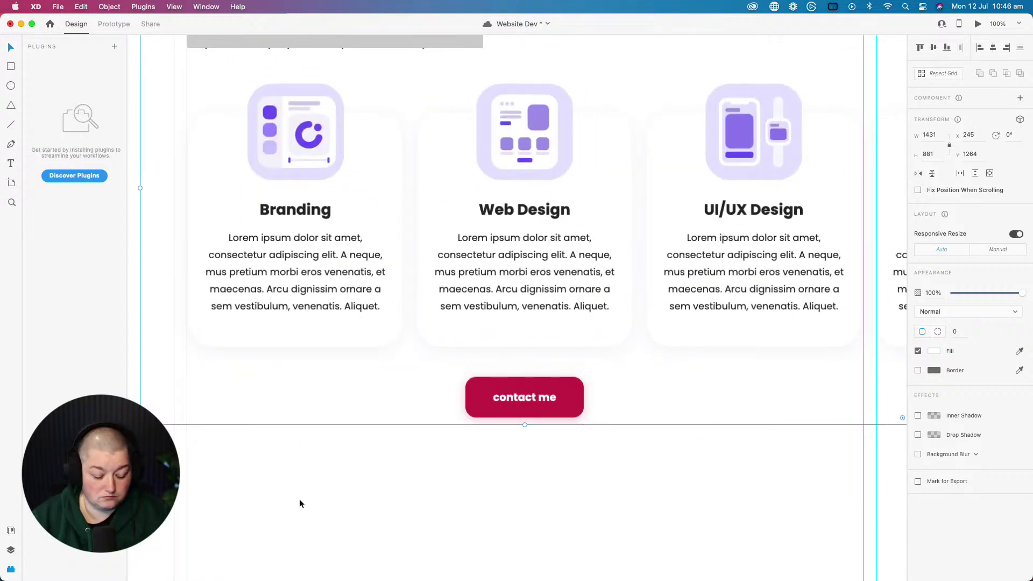
pyautogui.hotkey('ctrl', 'shift', 'z')
pyautogui.hotkey('ctrl', 'shift', 'z')
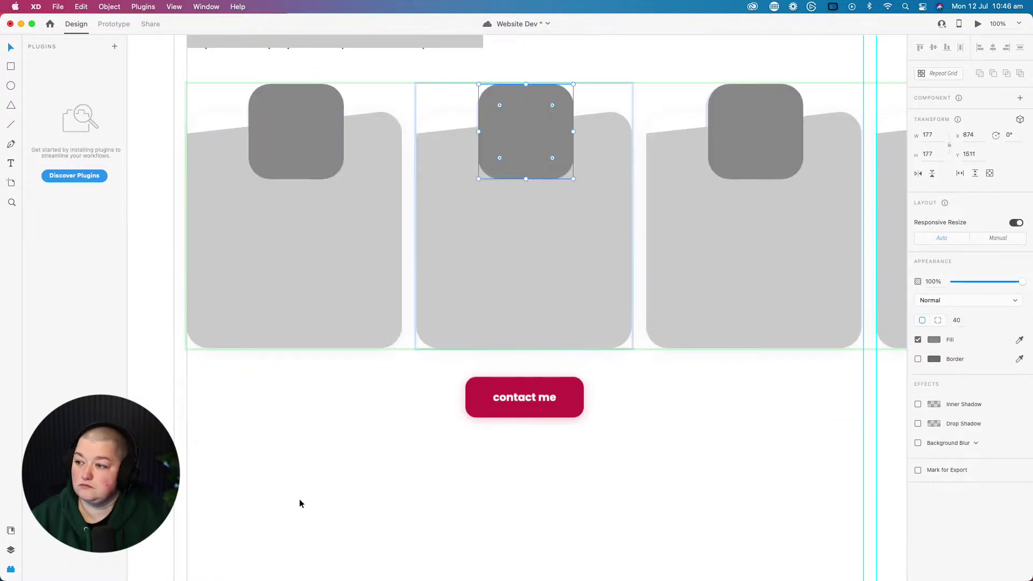
pyautogui.hotkey('ctrl', 'shift', 'z')
pyautogui.click(332, 412)
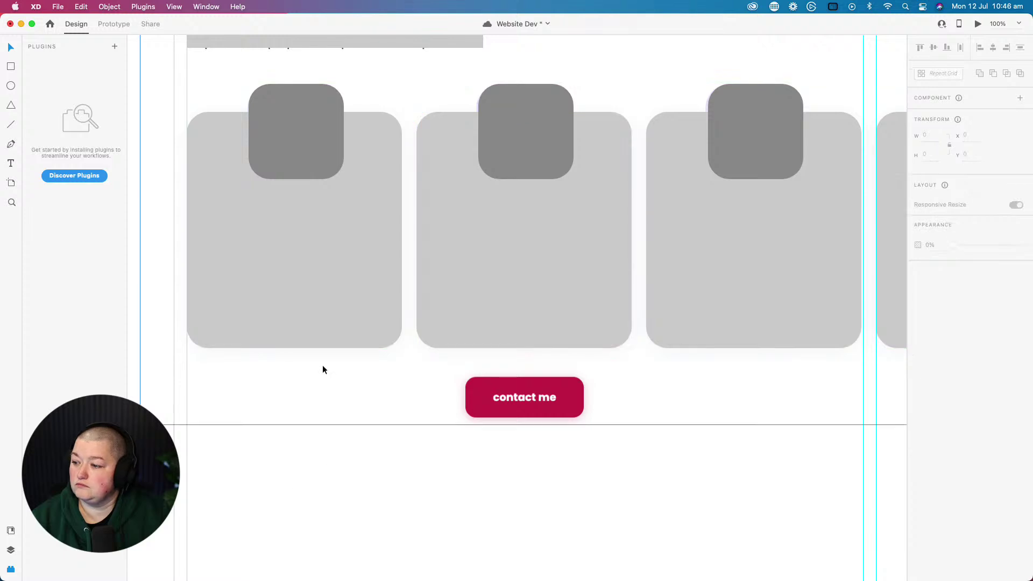
# - Ungroup the repeat grid of cards and delete the second, third and fourth cards
pyautogui.click(321, 331)
pyautogui.click(953, 79)
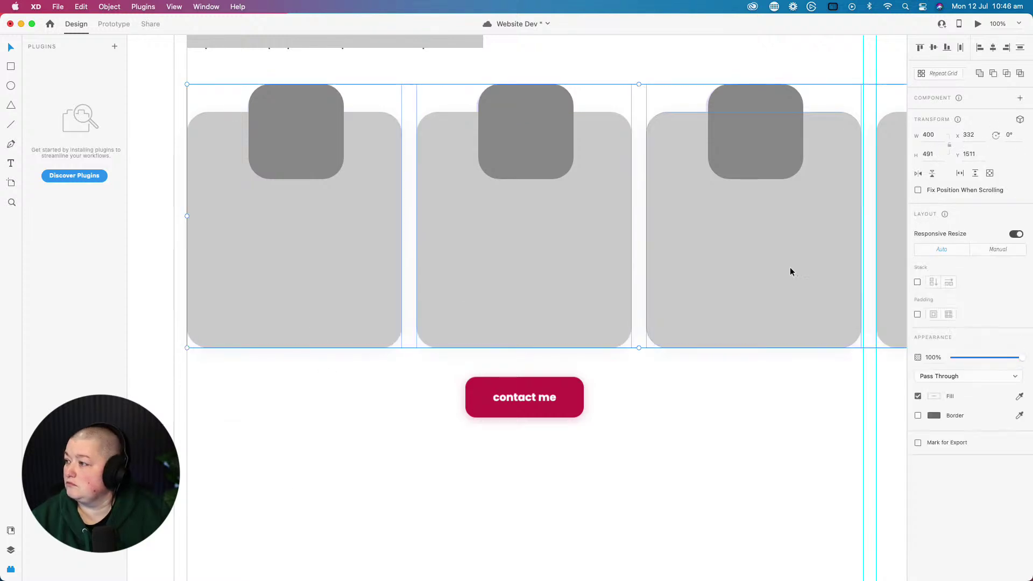
pyautogui.click(569, 309)
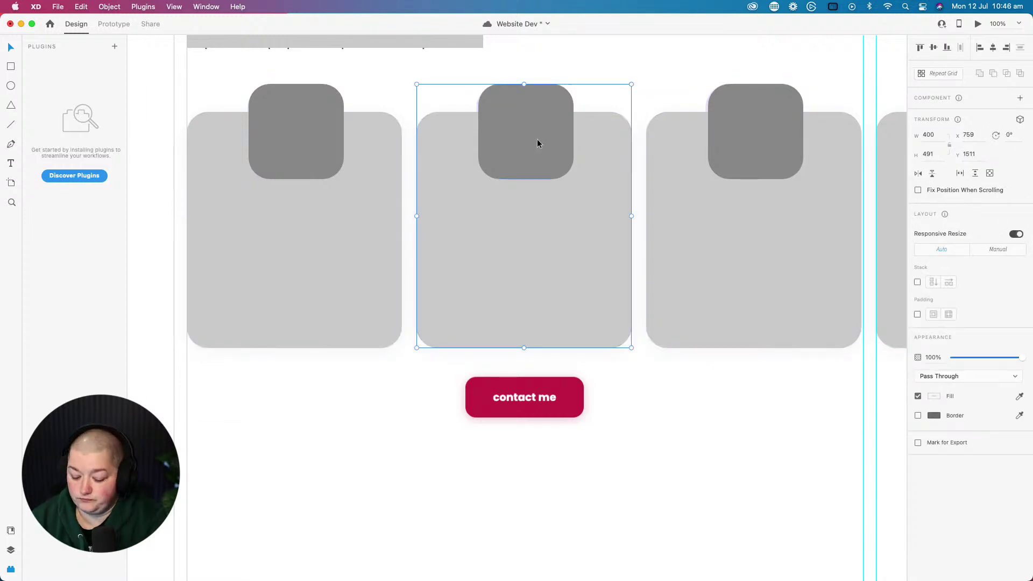
pyautogui.press('Delete')
pyautogui.click(769, 149)
pyautogui.press('Delete')
pyautogui.click(879, 203)
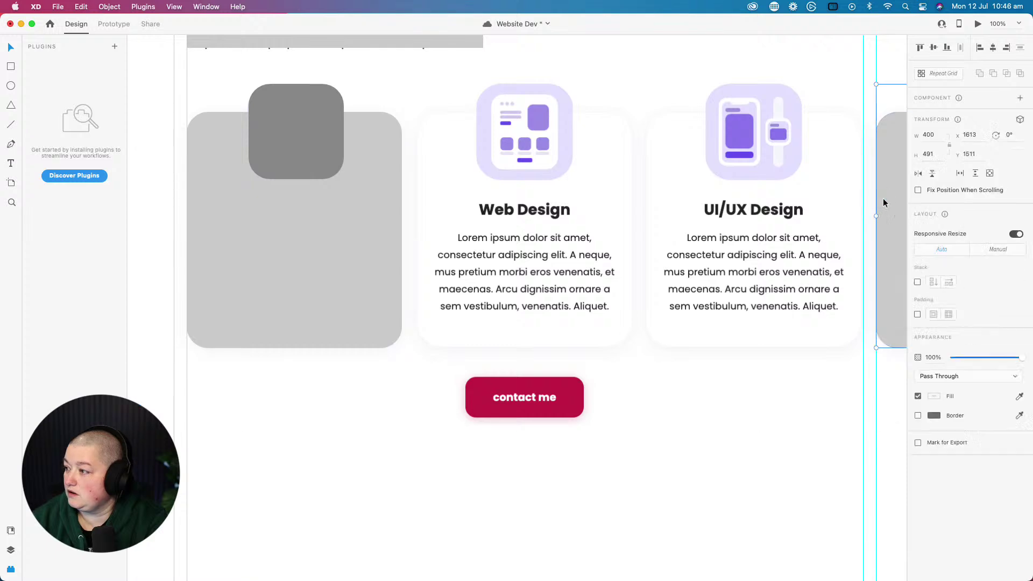
pyautogui.press('Delete')
# - Set the height of the remaining first card's background to 440
pyautogui.click(318, 139)
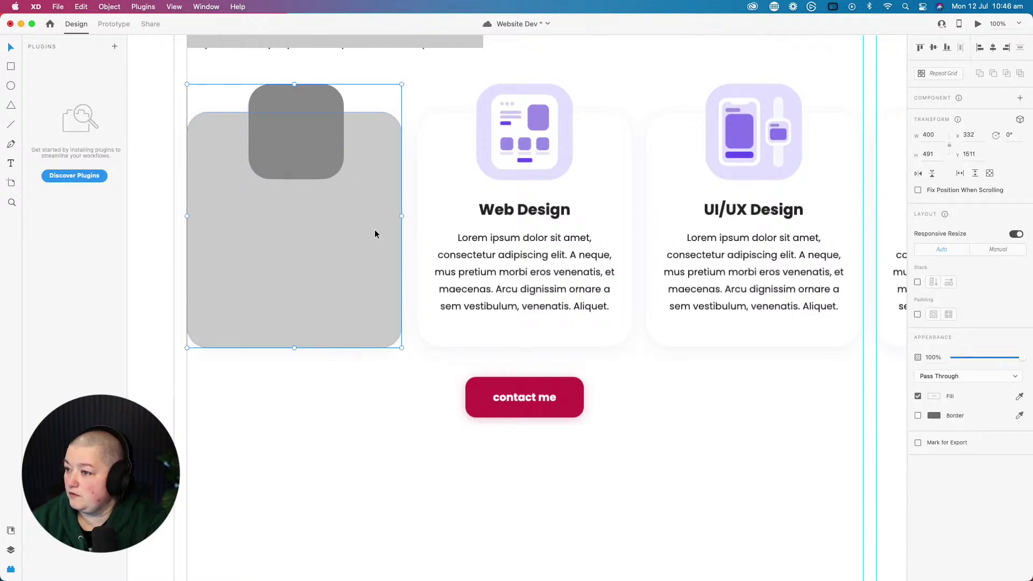
pyautogui.doubleClick(362, 302)
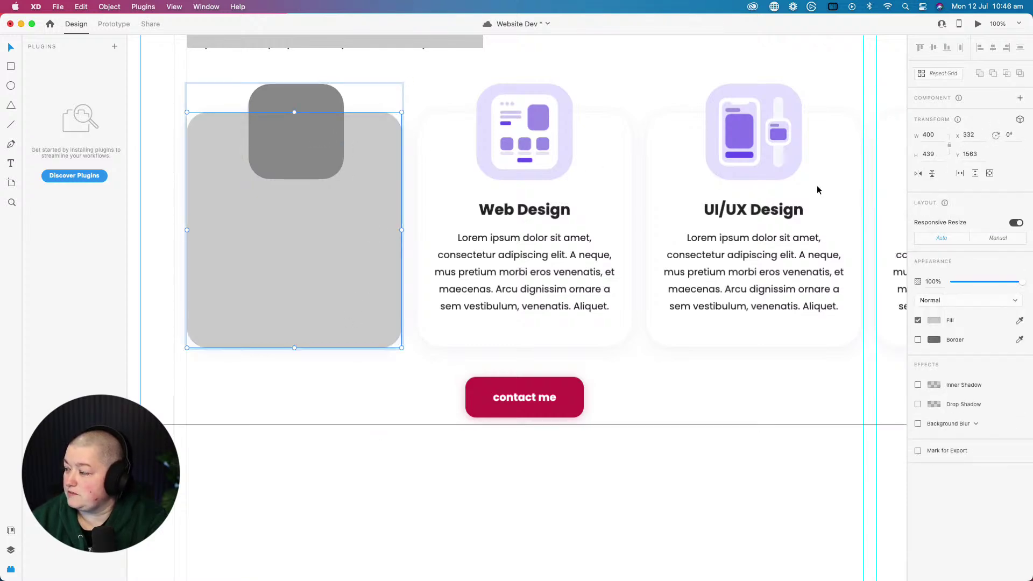
pyautogui.moveTo(936, 156); pyautogui.dragTo(913, 153)
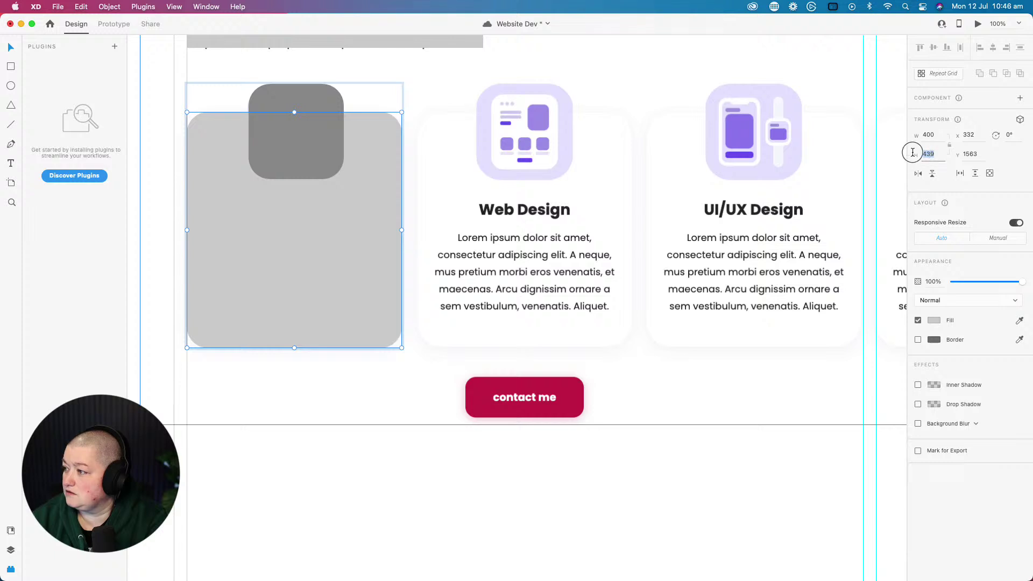
pyautogui.write('440')
# - Group the first card's background with its icon placeholder and centre the placeholder horizontally on the card
pyautogui.click(300, 130)
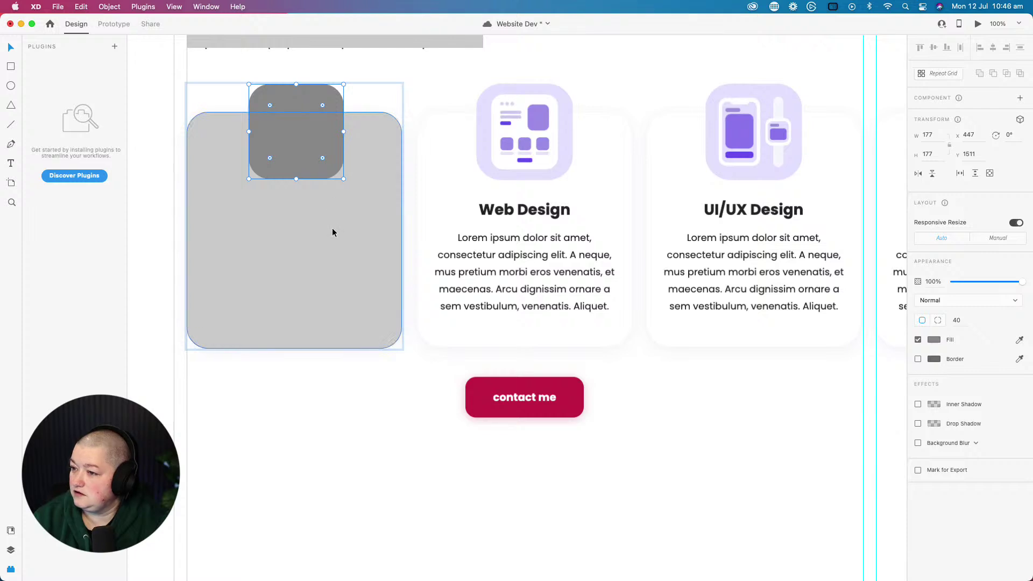
pyautogui.keyDown('shift'); pyautogui.click(309, 147); pyautogui.keyUp('shift')
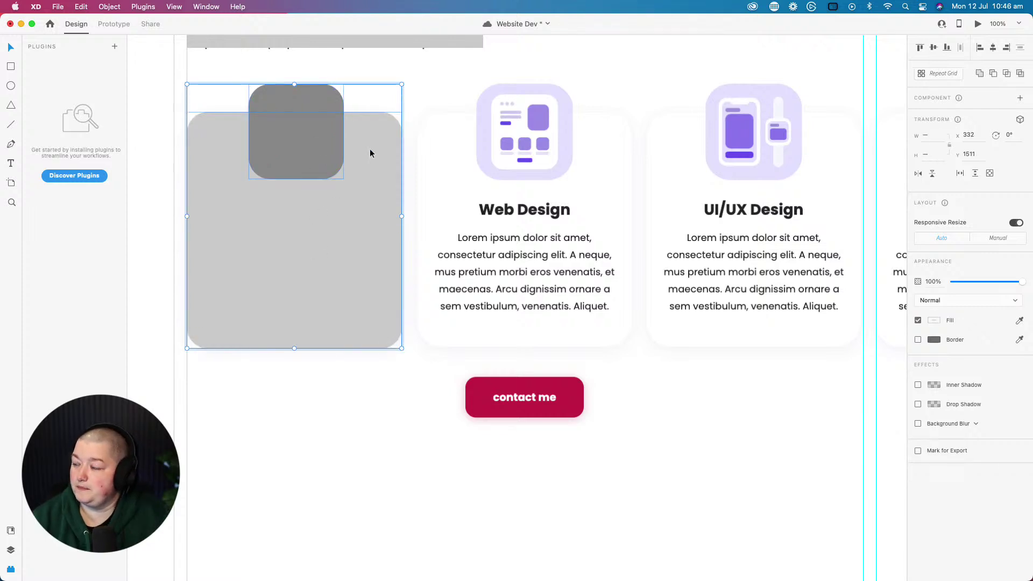
pyautogui.rightClick(325, 147)
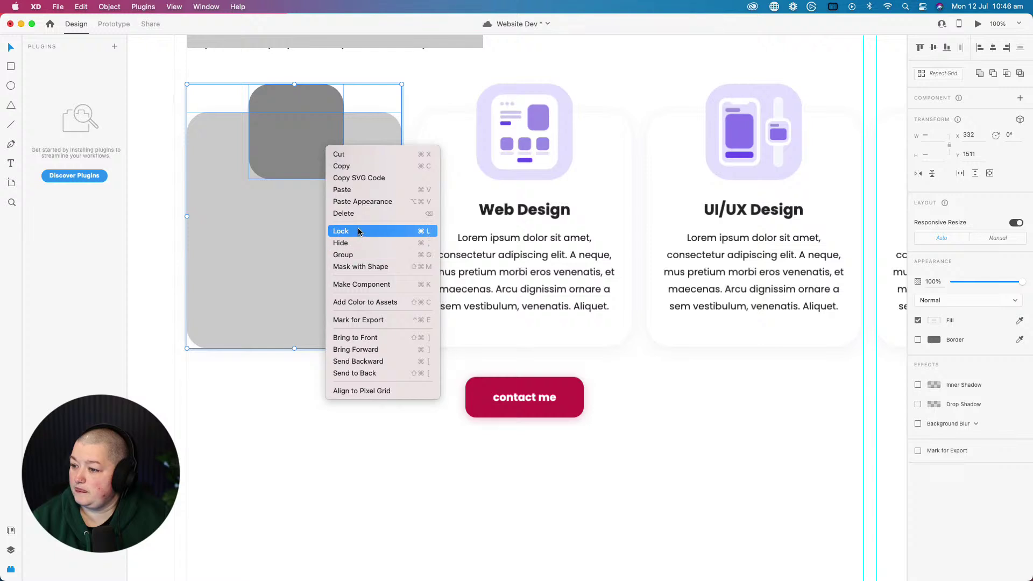
pyautogui.press('cmd+g')
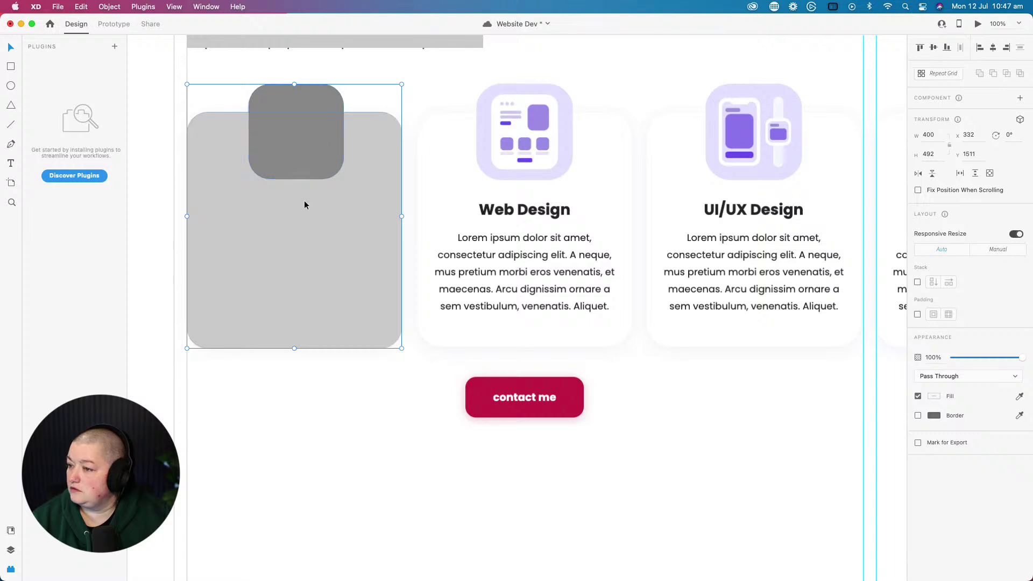
pyautogui.doubleClick(299, 152)
pyautogui.moveTo(298, 139); pyautogui.dragTo(296, 140)
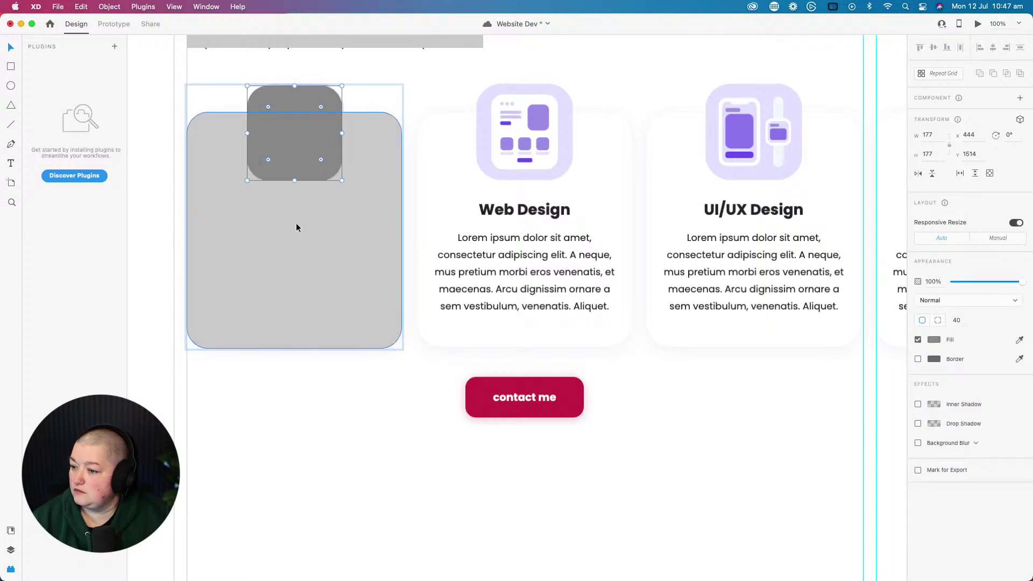
# - Turn the card's background and placeholder into a repeat grid of four cards, widening the gap until the fourth starts at the outer vertical guide
pyautogui.keyDown('shift'); pyautogui.click(296, 222); pyautogui.keyUp('shift')
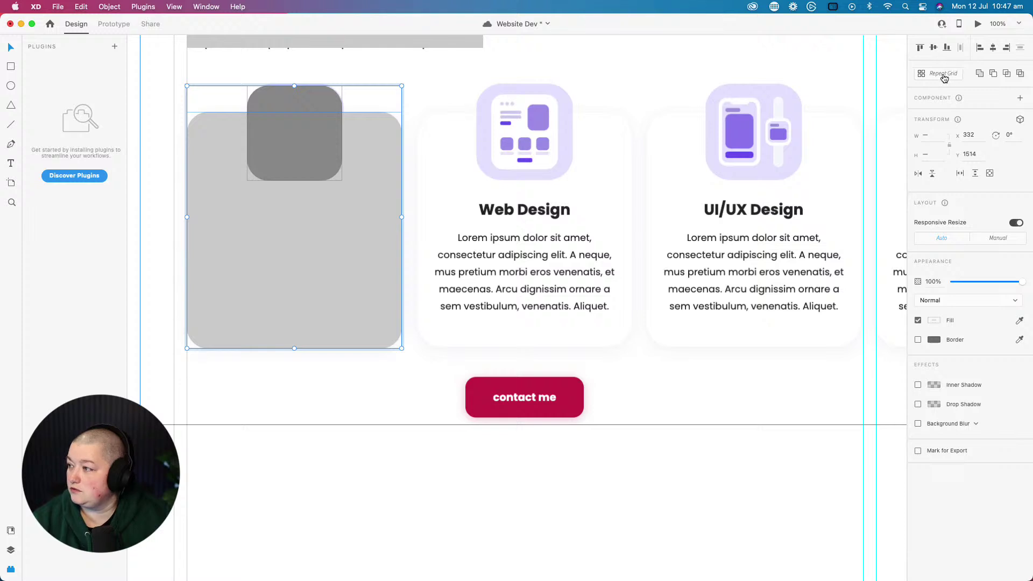
pyautogui.click(939, 77)
pyautogui.moveTo(400, 218); pyautogui.dragTo(847, 231)
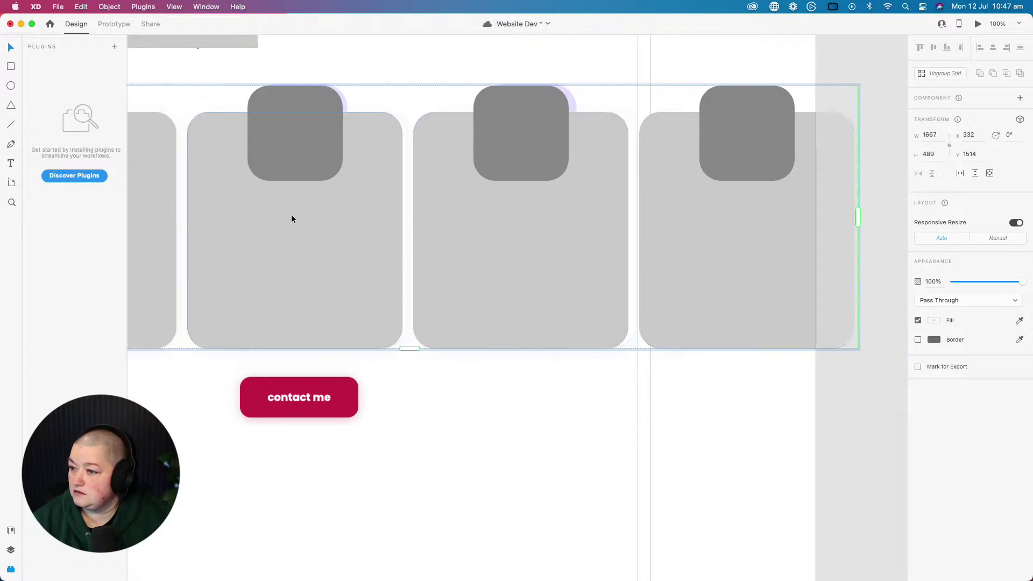
pyautogui.moveTo(186, 203)
pyautogui.moveTo(187, 204); pyautogui.dragTo(189, 203)
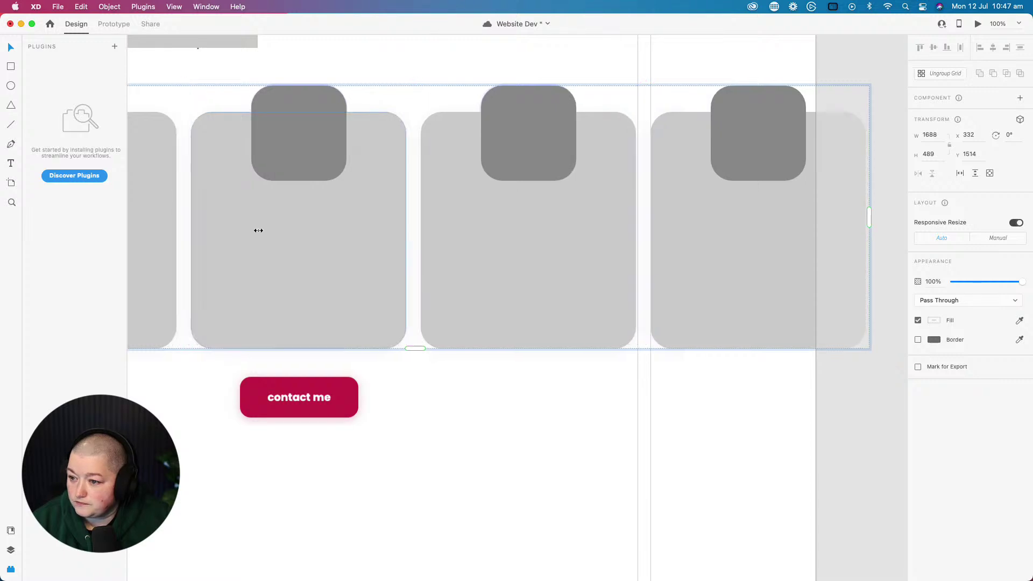
pyautogui.click(825, 388)
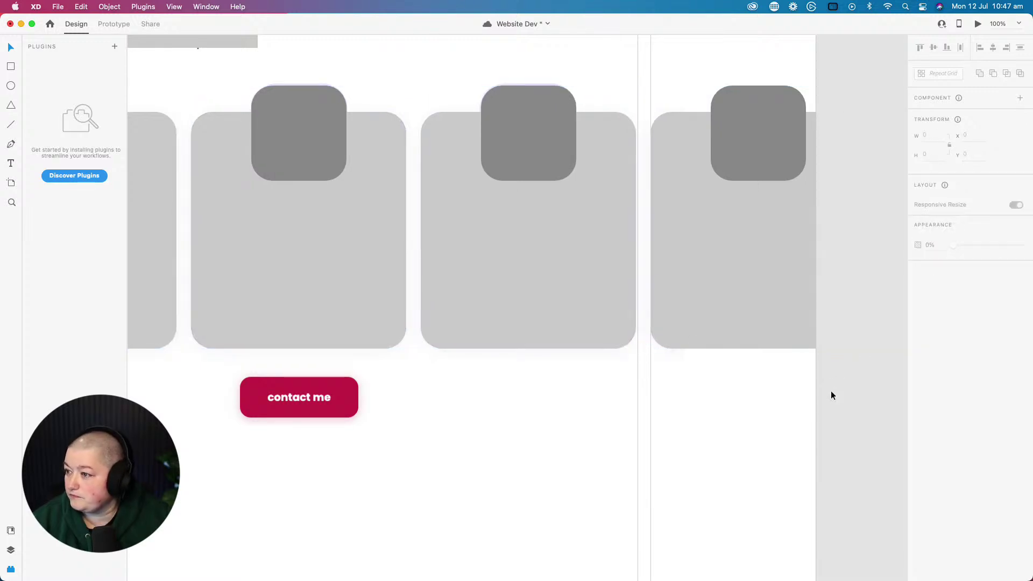
# - Review the wireframe's hero and services sections at 50% zoom beside the reference design
pyautogui.click(1021, 22)
pyautogui.click(997, 52)
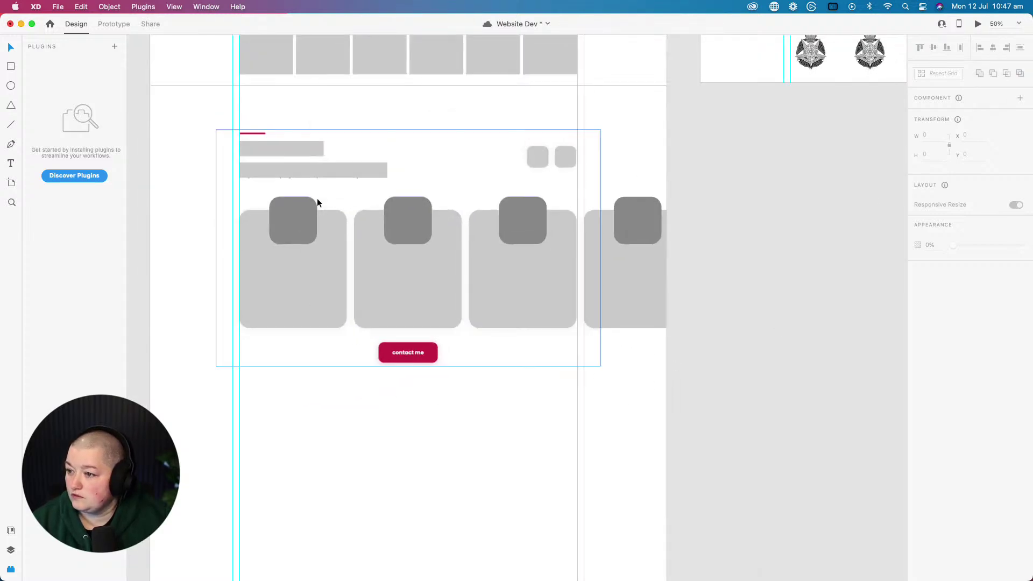
pyautogui.click(325, 172)
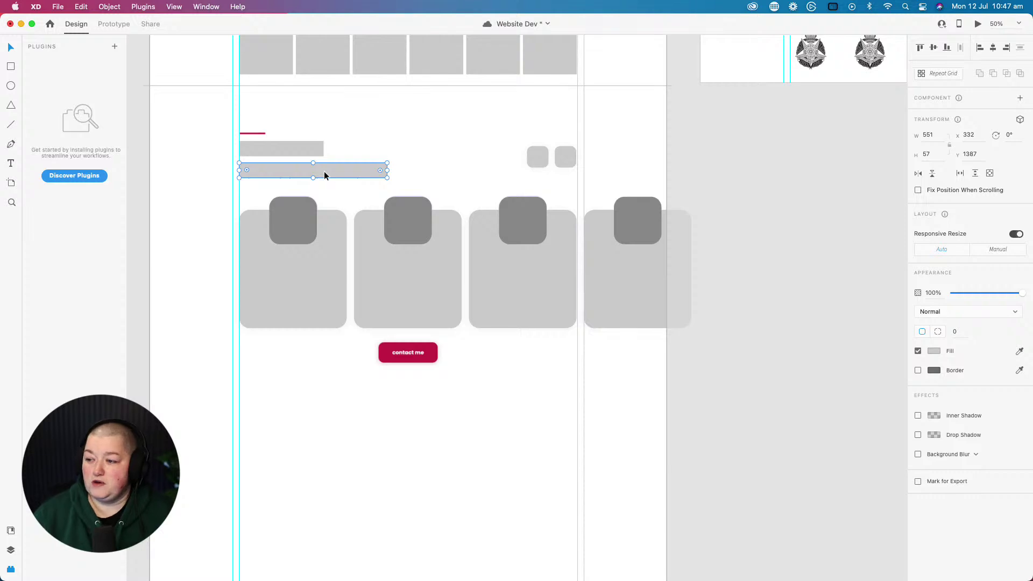
pyautogui.scroll(3, 324, 174)
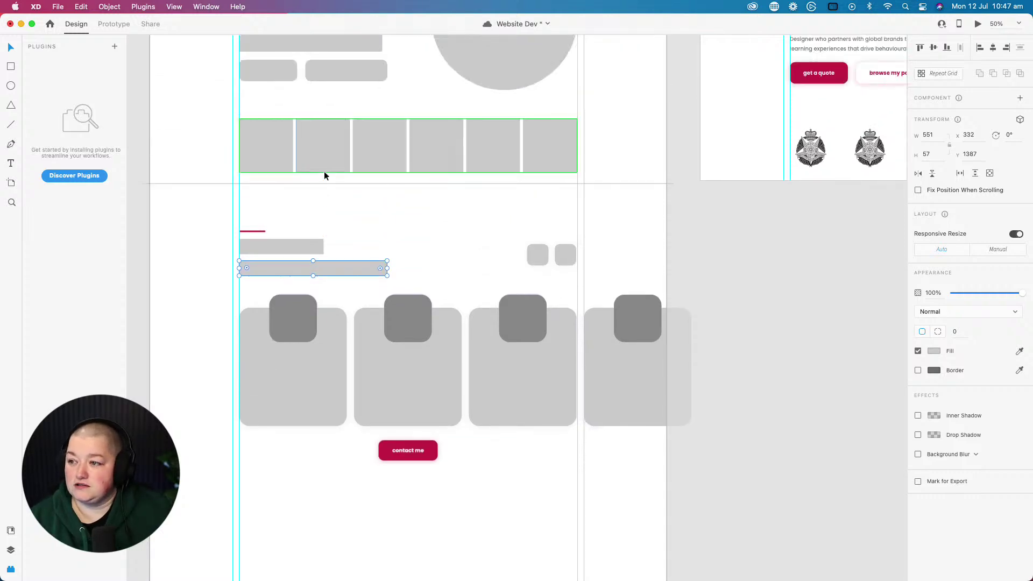
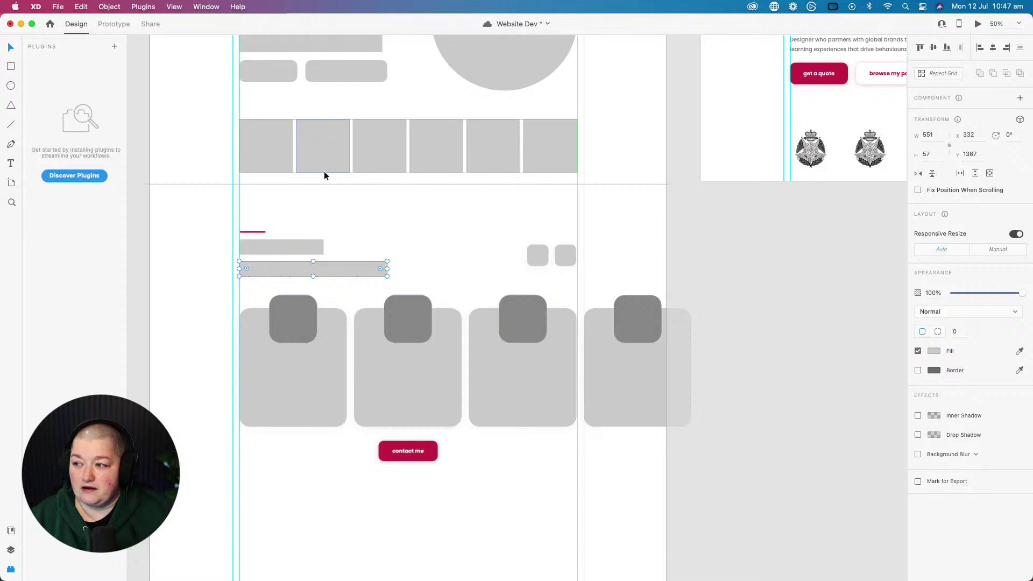
pyautogui.scroll(5, 324, 175)
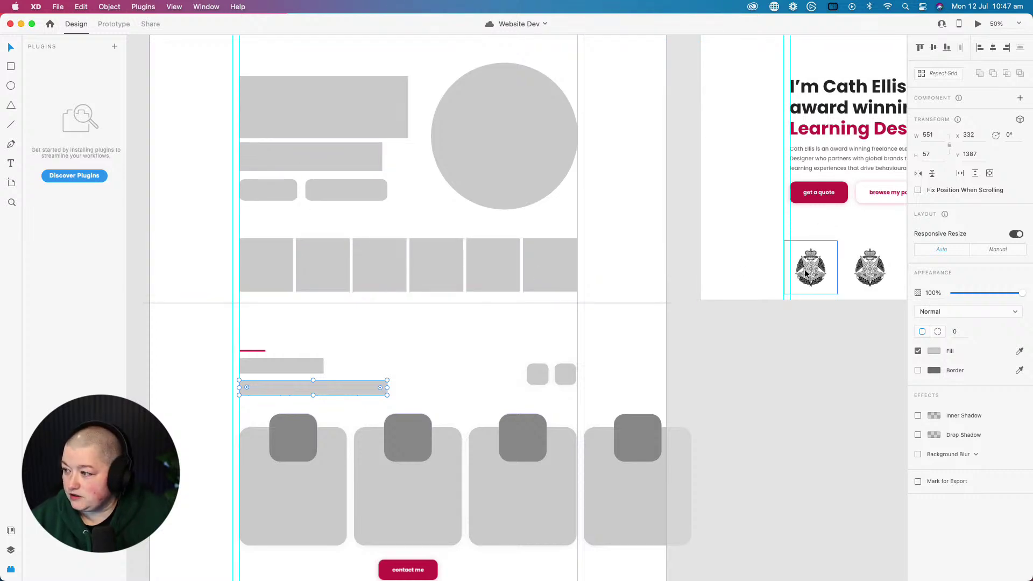
pyautogui.click(743, 455)
pyautogui.scroll(-2, 741, 407)
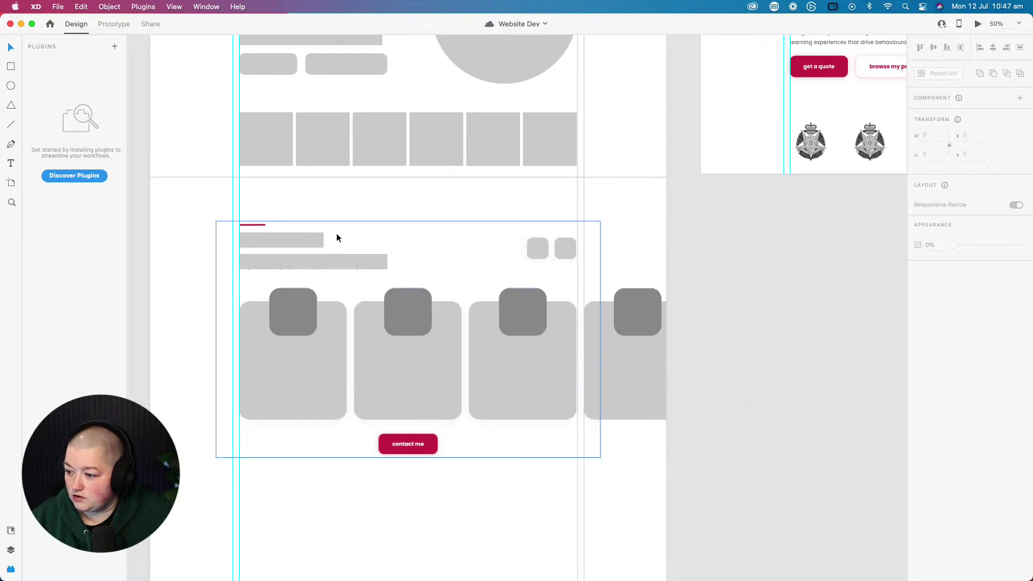
# - Show the document assets and add the whole repeated card row to them as a component
pyautogui.click(275, 58)
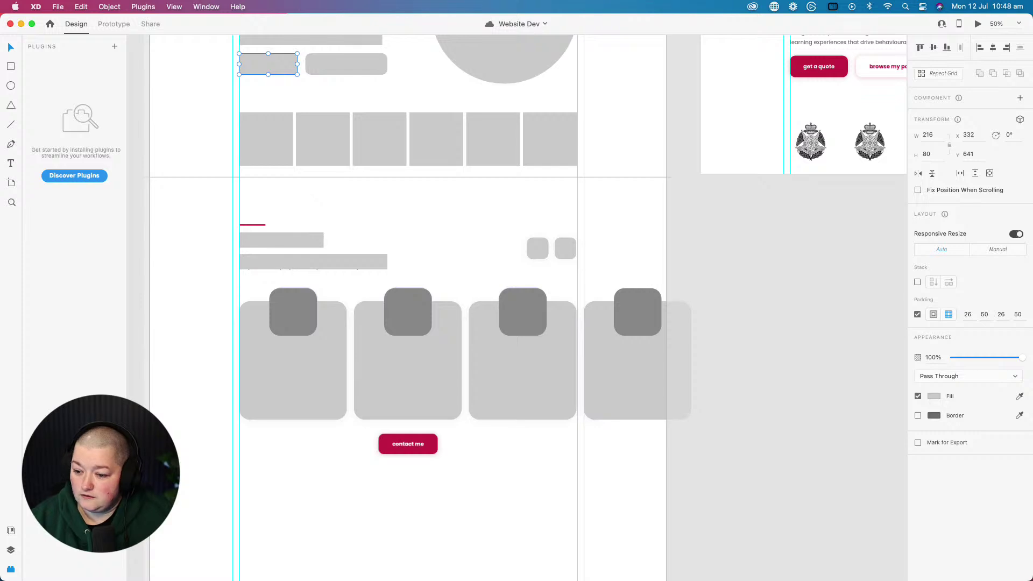
pyautogui.click(11, 532)
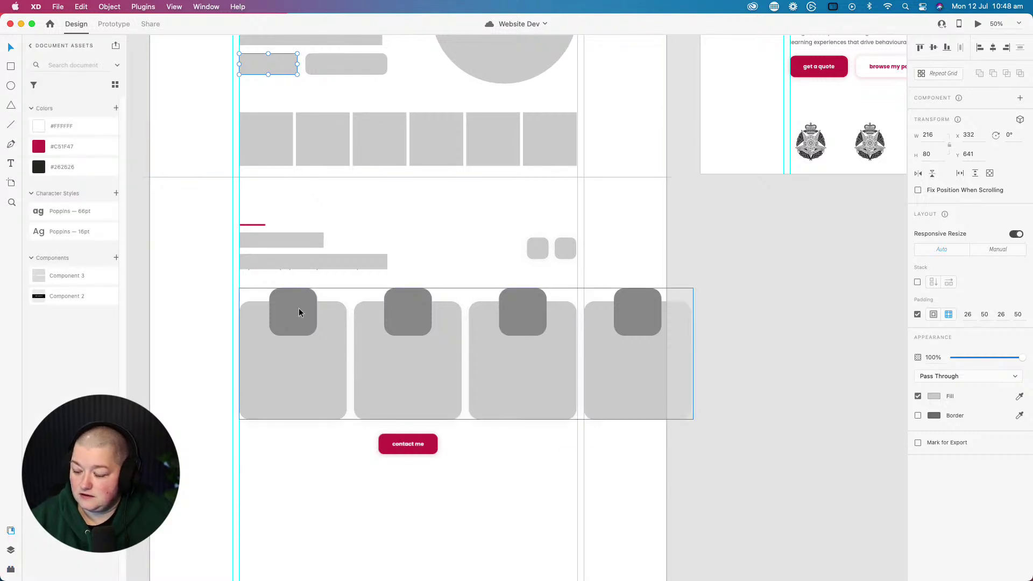
pyautogui.click(285, 323)
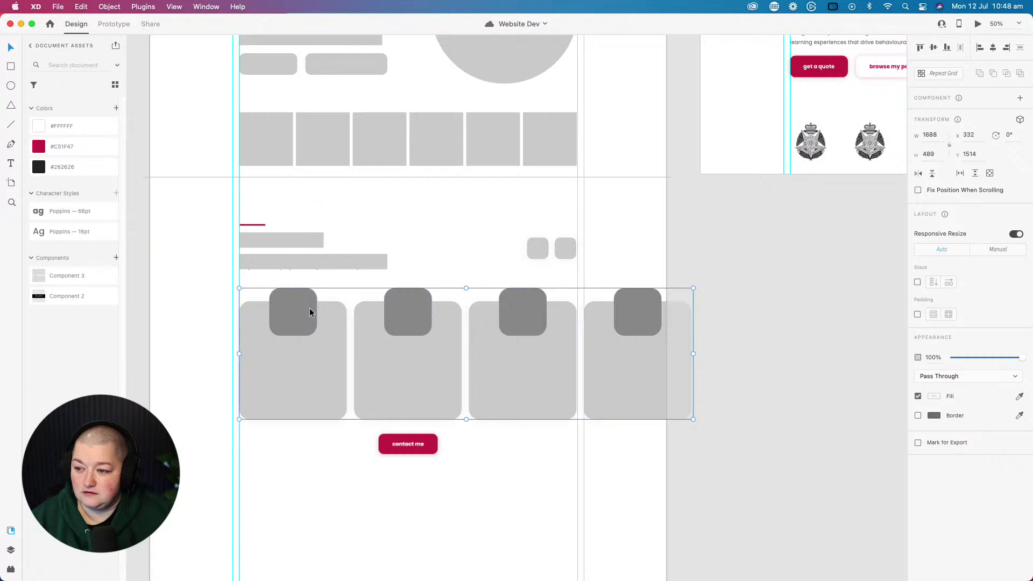
pyautogui.click(115, 259)
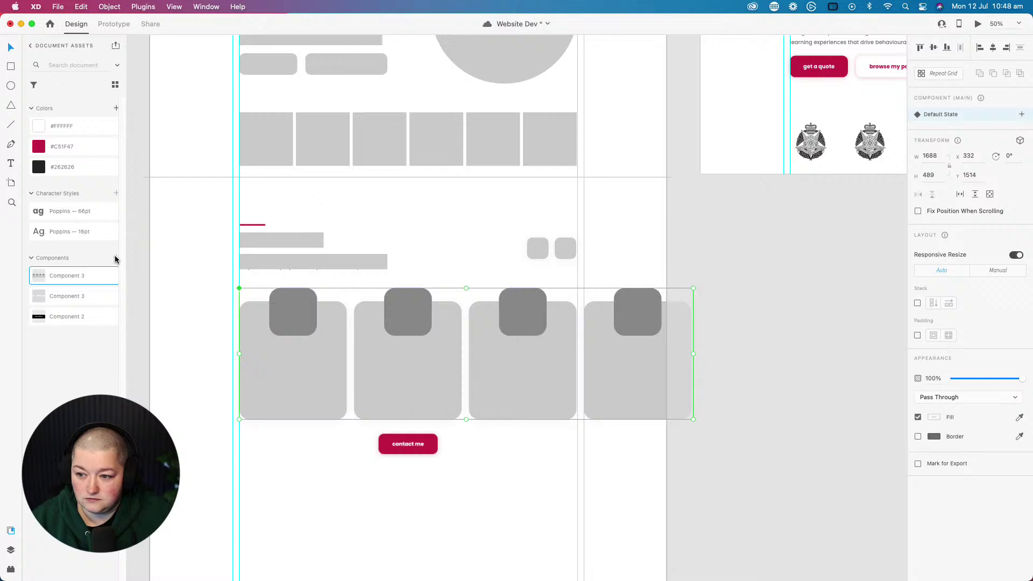
pyautogui.click(136, 353)
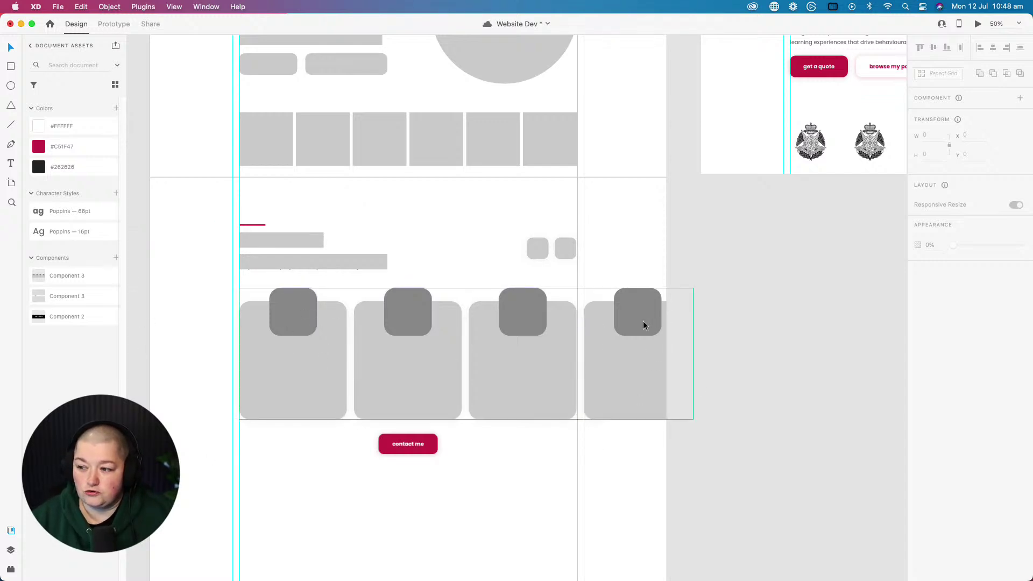
# - Place a trial instance of the card row component below the contact me button and delete it
pyautogui.moveTo(67, 276); pyautogui.dragTo(338, 524)
pyautogui.moveTo(401, 549); pyautogui.dragTo(288, 513)
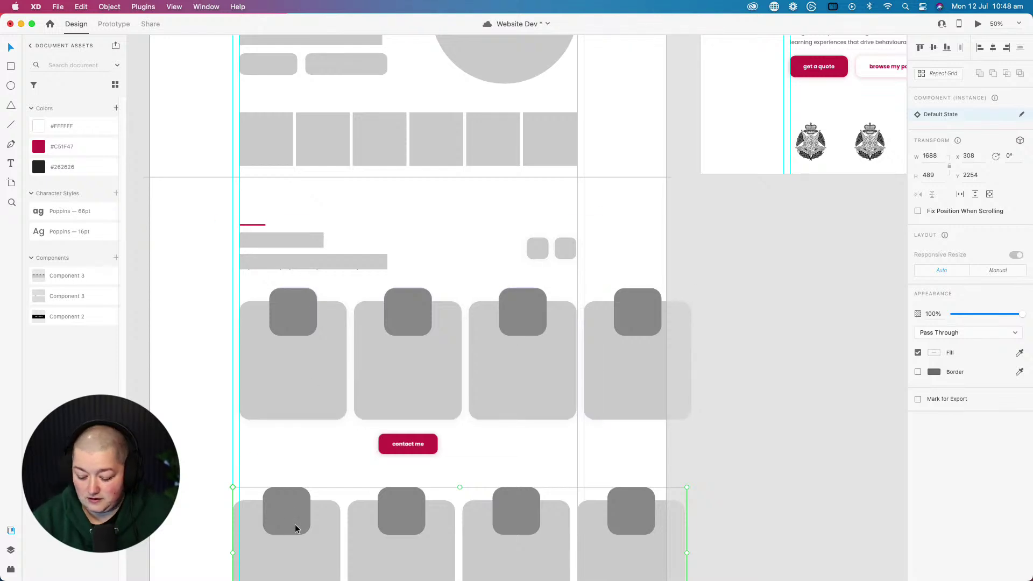
pyautogui.press('Delete')
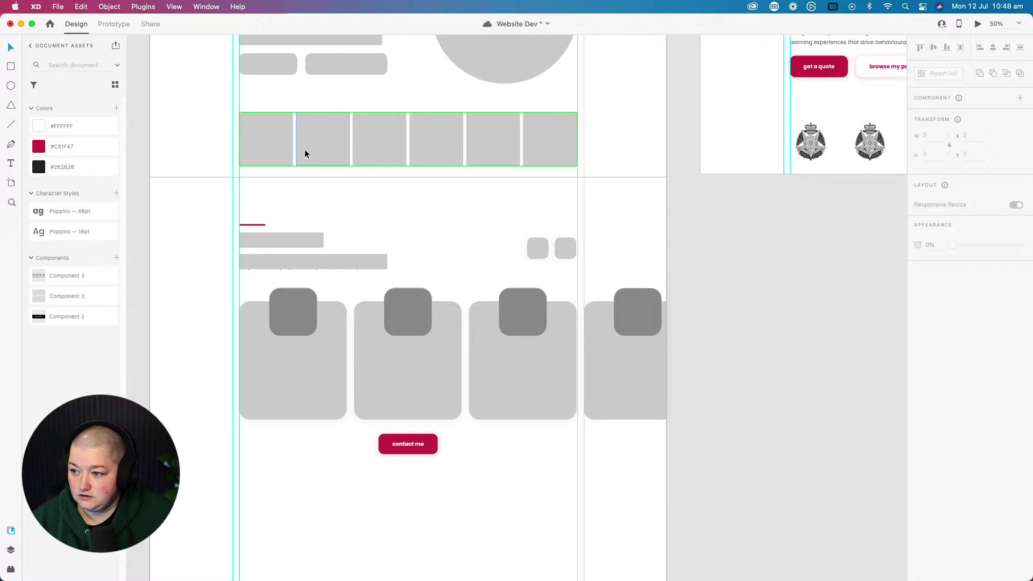
# - Save the hero's smaller grey button as a component and place an instance over the red contact me button
pyautogui.click(277, 67)
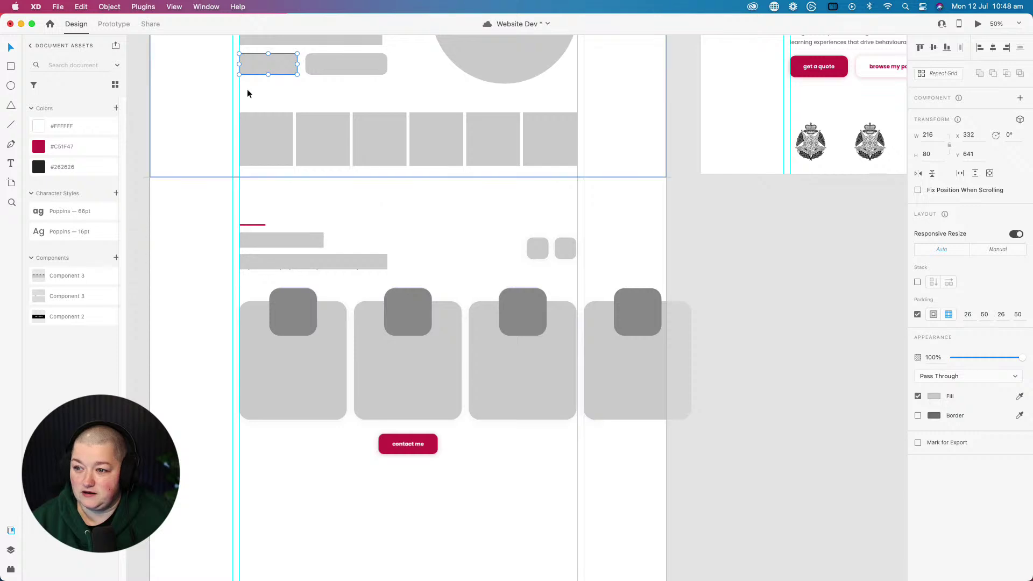
pyautogui.click(116, 258)
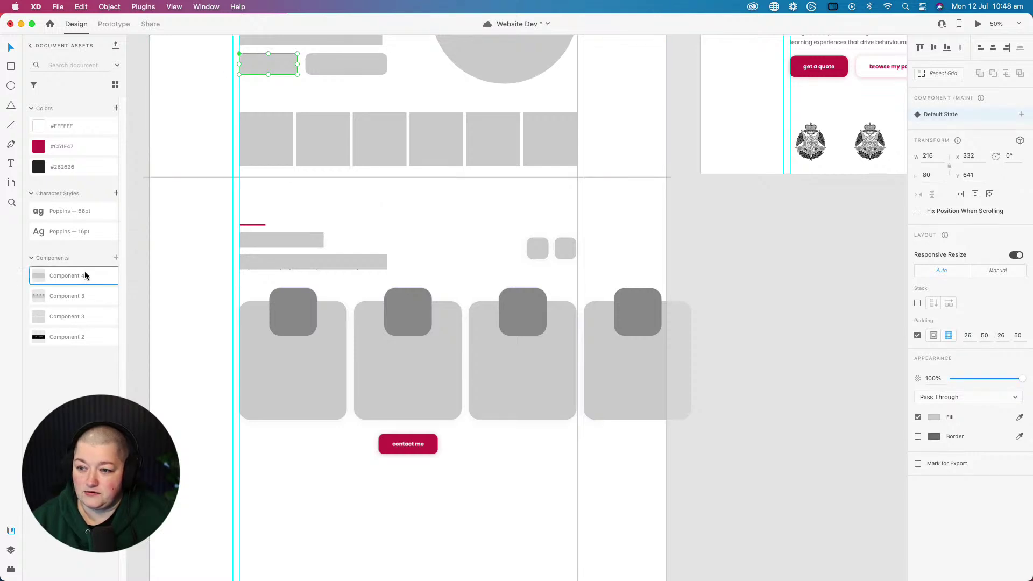
pyautogui.moveTo(62, 280); pyautogui.dragTo(406, 451)
# - Replace the label inside the new grey button instance with "contact"
pyautogui.doubleClick(407, 449)
pyautogui.doubleClick(407, 448)
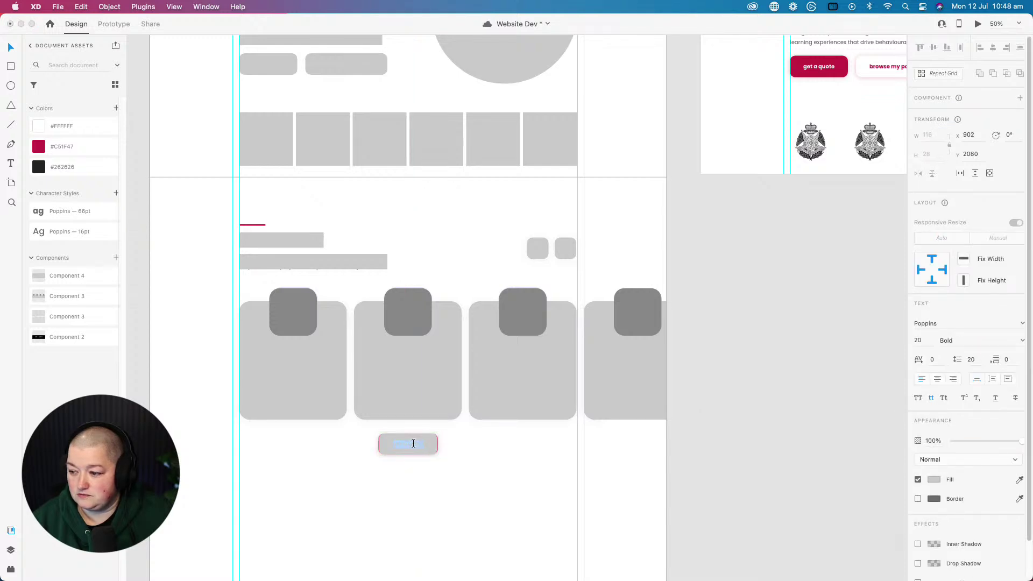
pyautogui.press('BackSpace')
pyautogui.write('con')
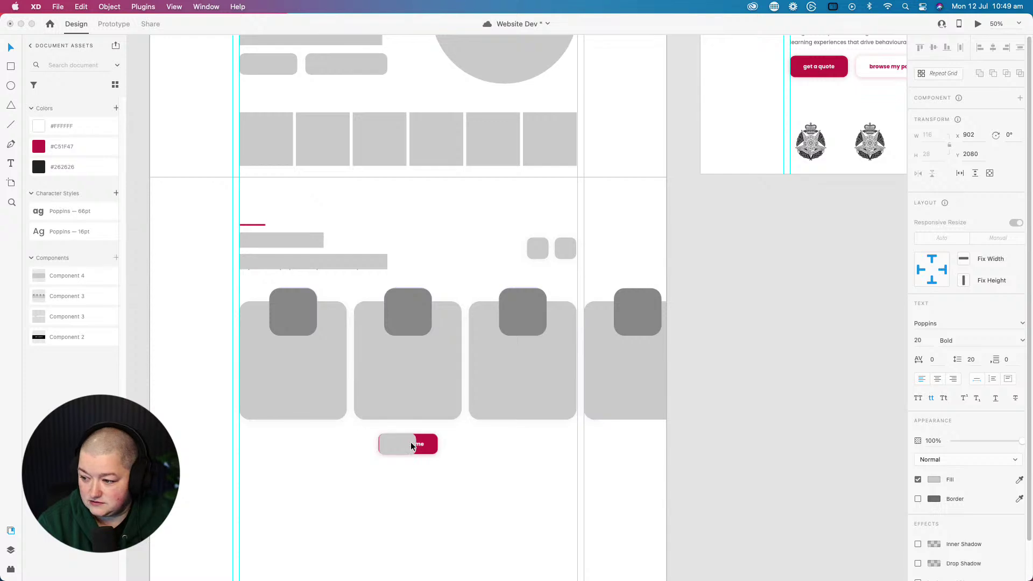
pyautogui.write('tact')
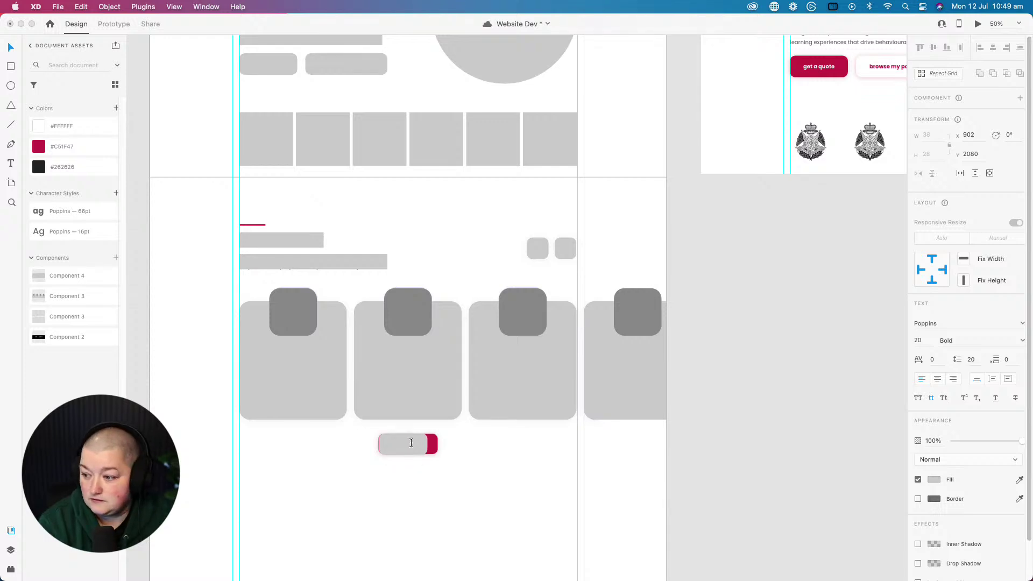
pyautogui.click(12, 47)
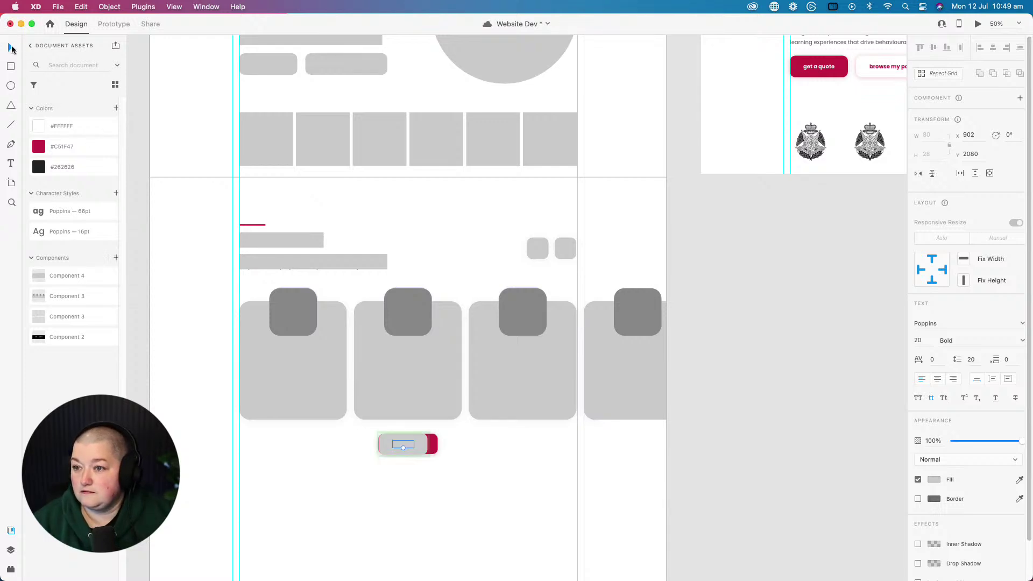
pyautogui.click(139, 383)
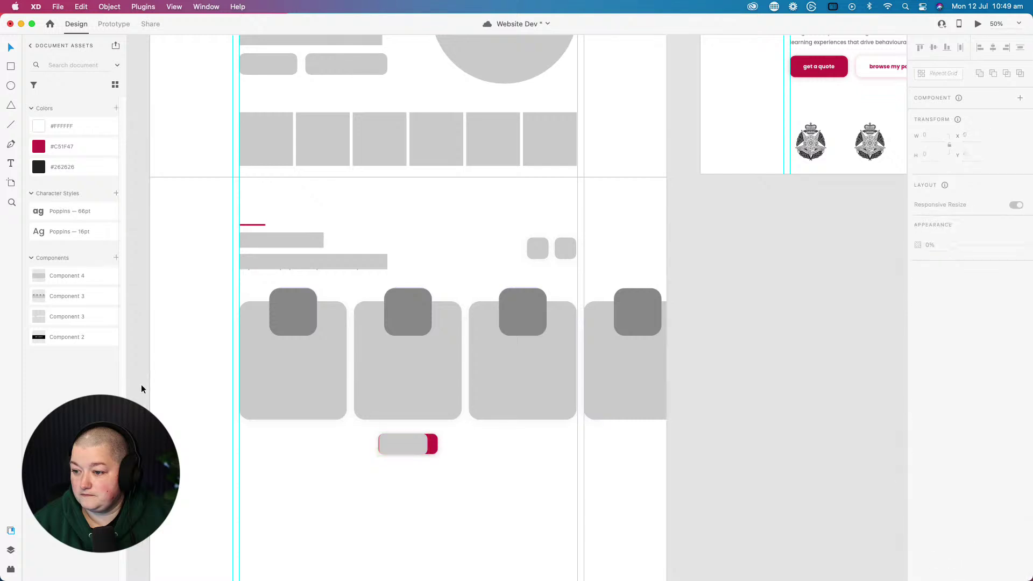
# - Make the grey button instance's label "contact me" and align the instance over the red button
pyautogui.moveTo(394, 450)
pyautogui.mouseDown()
pyautogui.moveTo(403, 491)
pyautogui.moveTo(402, 449)
pyautogui.mouseUp()
pyautogui.doubleClick(403, 448)
pyautogui.doubleClick(402, 444)
pyautogui.write('contact')
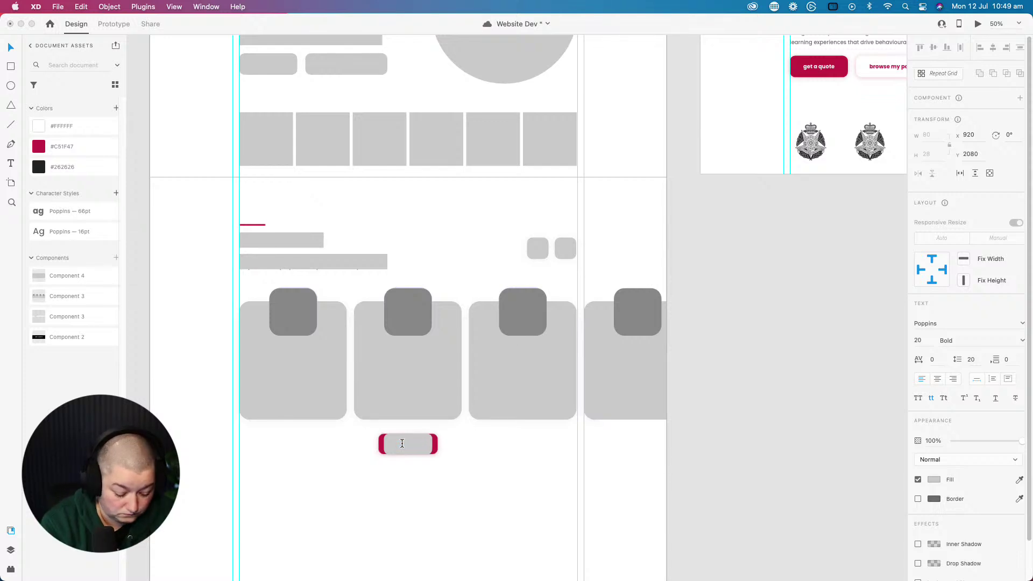
pyautogui.write(' me')
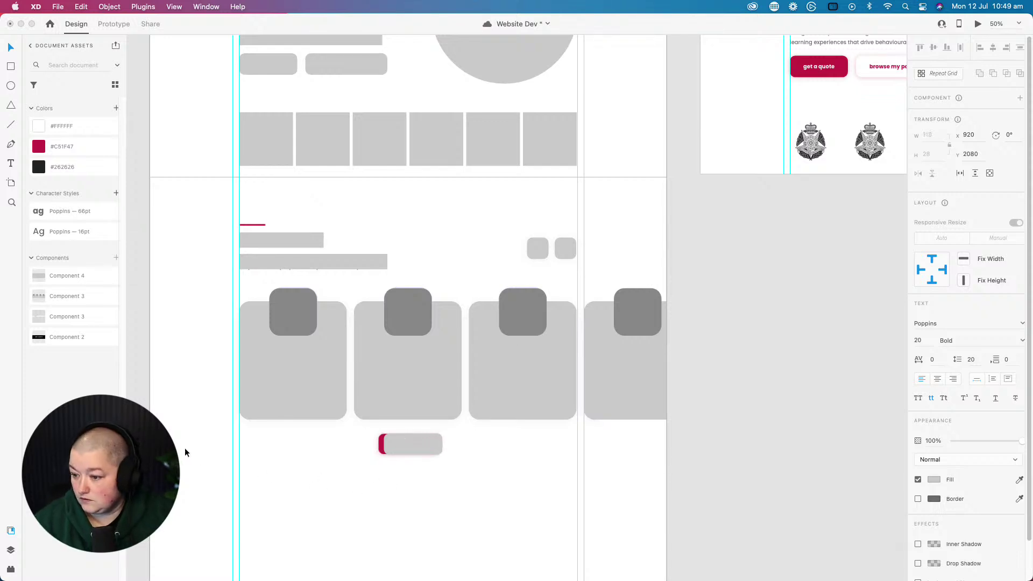
pyautogui.click(391, 444)
pyautogui.moveTo(389, 444); pyautogui.dragTo(386, 445)
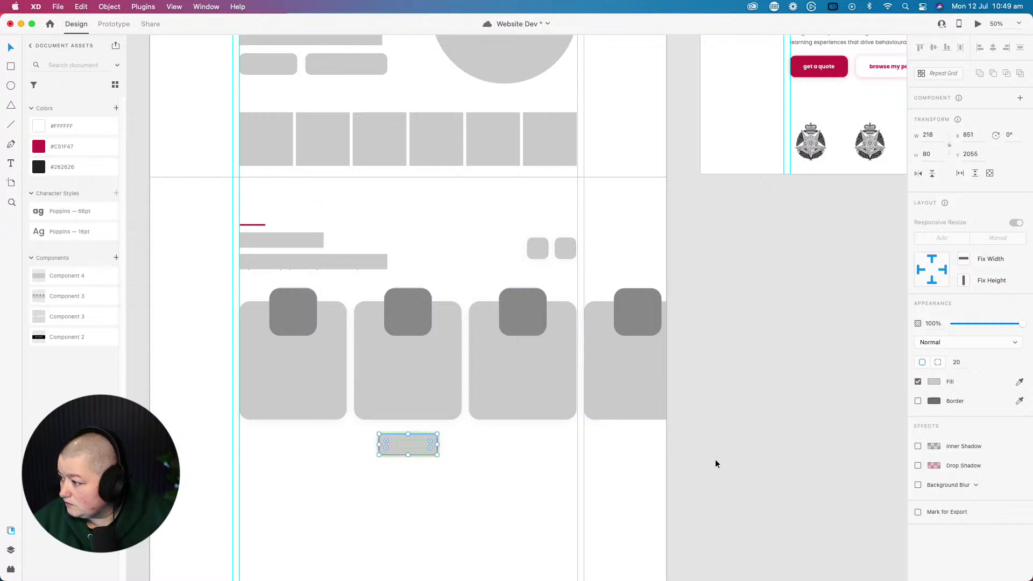
# - Inspect at 300% zoom how well the grey button instance covers the red button's edges and corners
pyautogui.click(751, 460)
pyautogui.scroll(1, 466, 488)
pyautogui.scroll(-5, 465, 487)
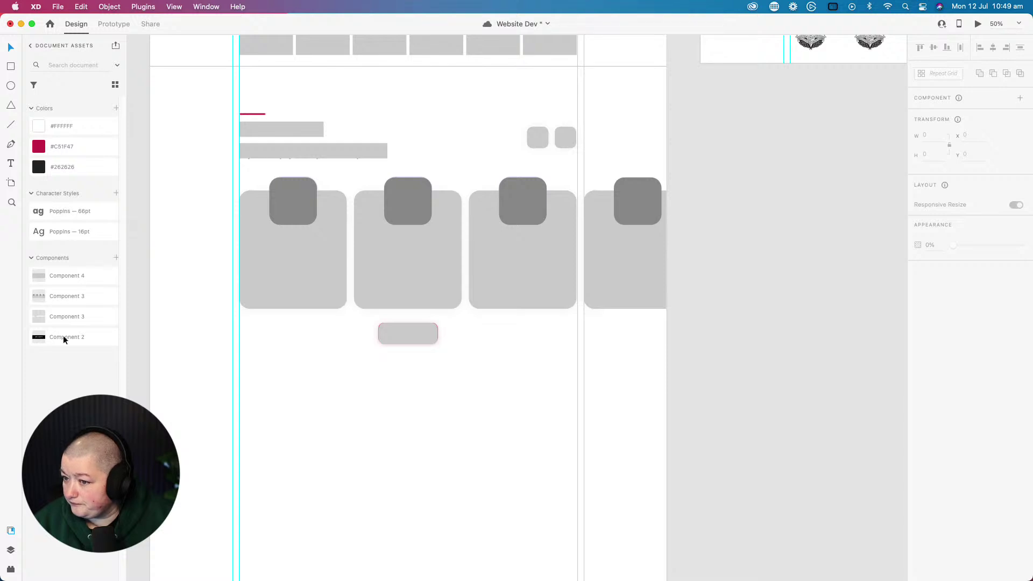
pyautogui.click(12, 202)
pyautogui.click(387, 327)
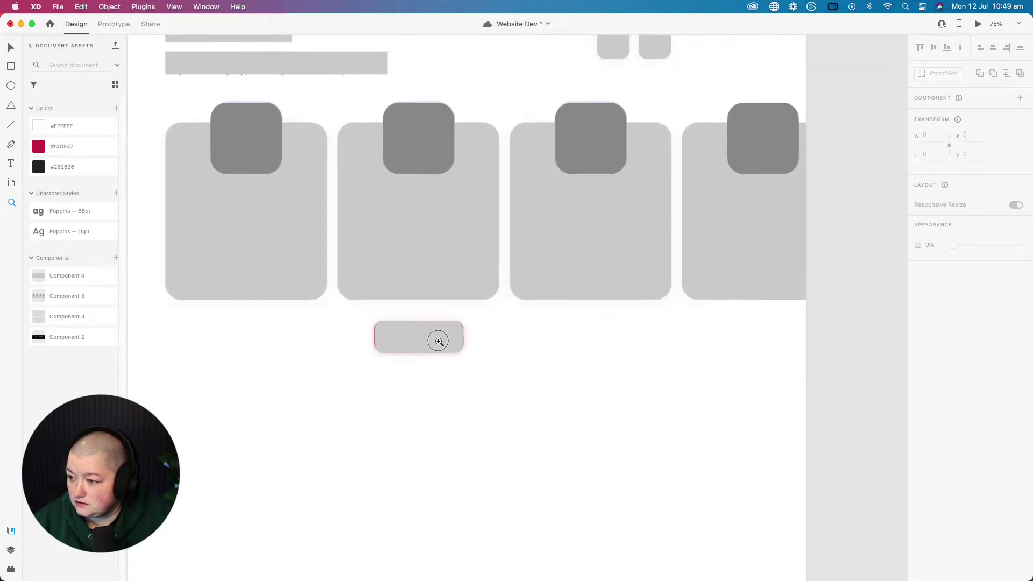
pyautogui.click(439, 342)
pyautogui.click(439, 341)
pyautogui.click(439, 342)
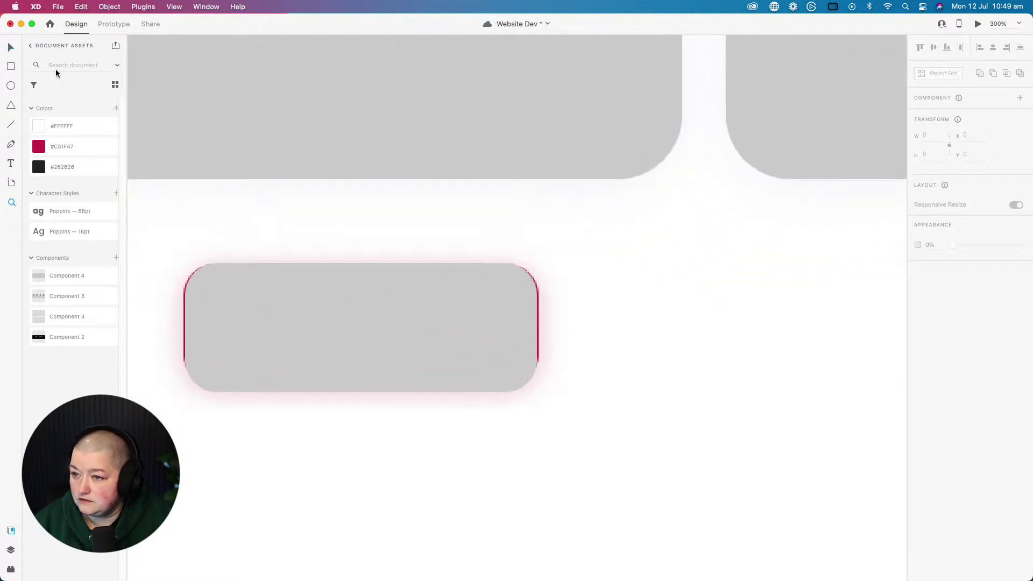
pyautogui.click(11, 47)
pyautogui.click(261, 279)
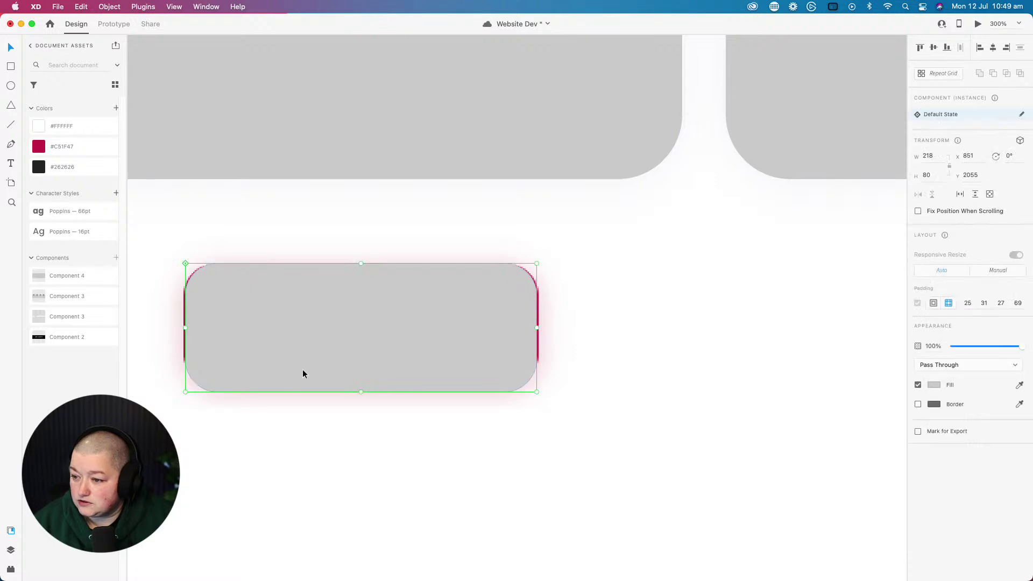
pyautogui.moveTo(360, 391); pyautogui.dragTo(366, 344)
pyautogui.click(373, 417)
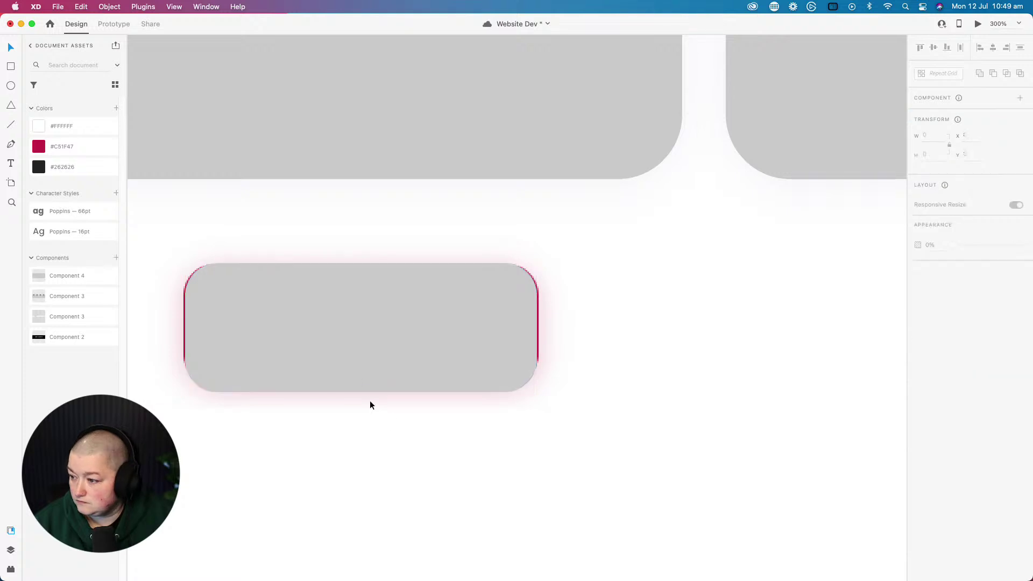
# - Set the width of the grey button instance over the red button to 220
pyautogui.moveTo(325, 286)
pyautogui.mouseDown()
pyautogui.moveTo(340, 276)
pyautogui.moveTo(328, 288)
pyautogui.moveTo(313, 272)
pyautogui.mouseUp()
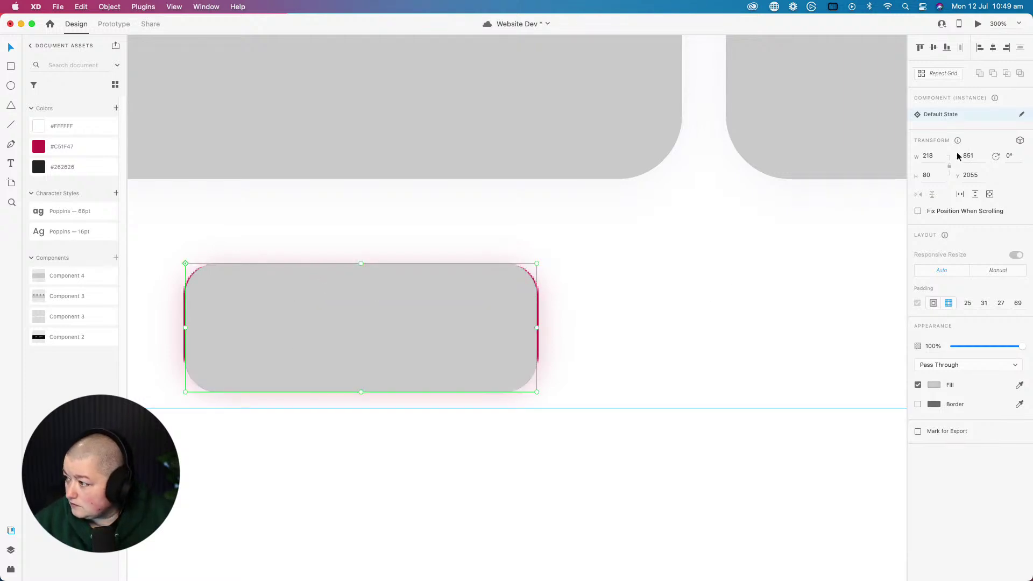
pyautogui.click(940, 160)
pyautogui.write('220')
pyautogui.press('Return')
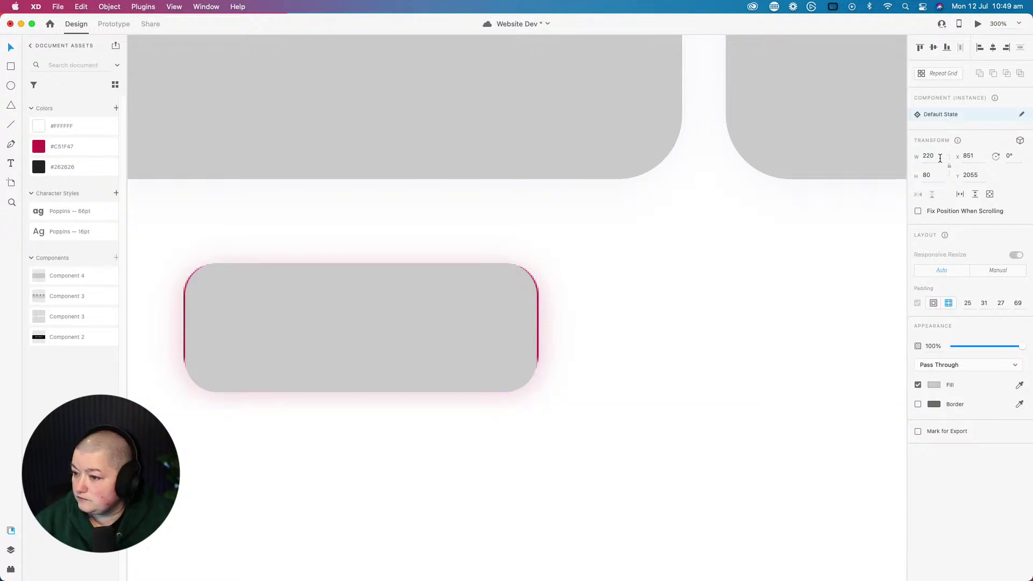
pyautogui.click(465, 283)
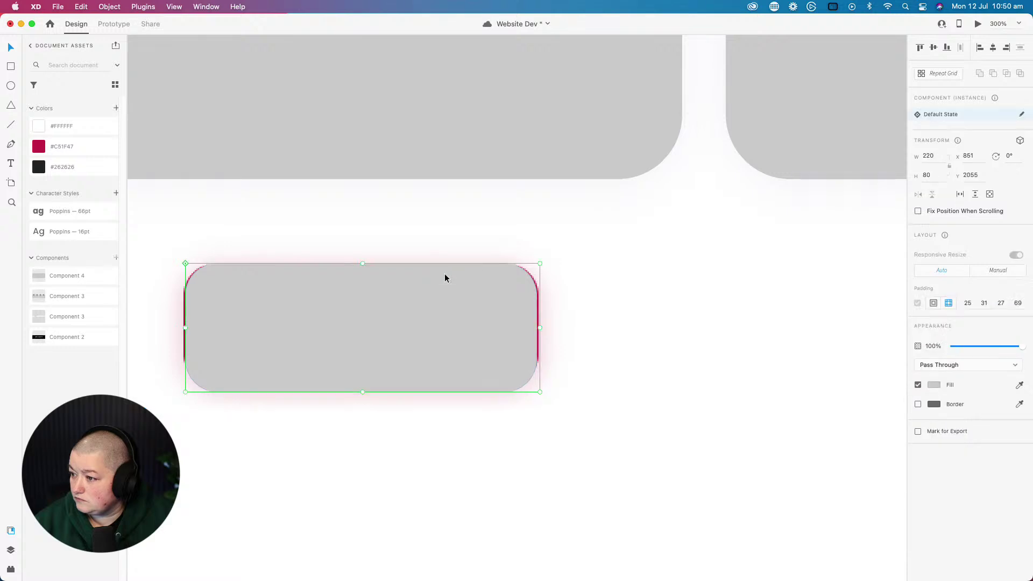
pyautogui.click(580, 379)
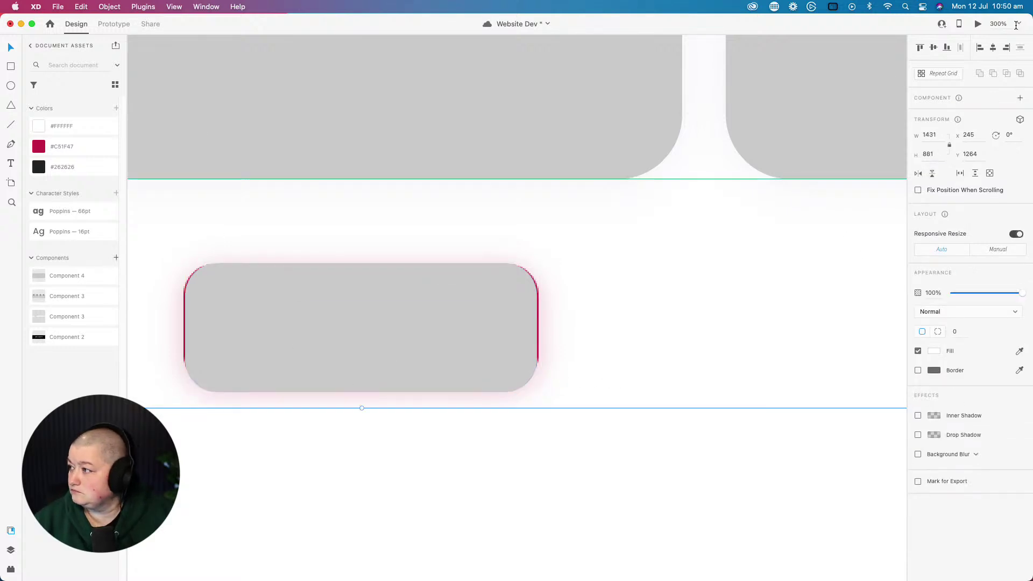
# - Review the Lo Fidelity wireframe at 50% zoom, from the hero section down to the button below the service cards
pyautogui.click(1015, 24)
pyautogui.click(1000, 63)
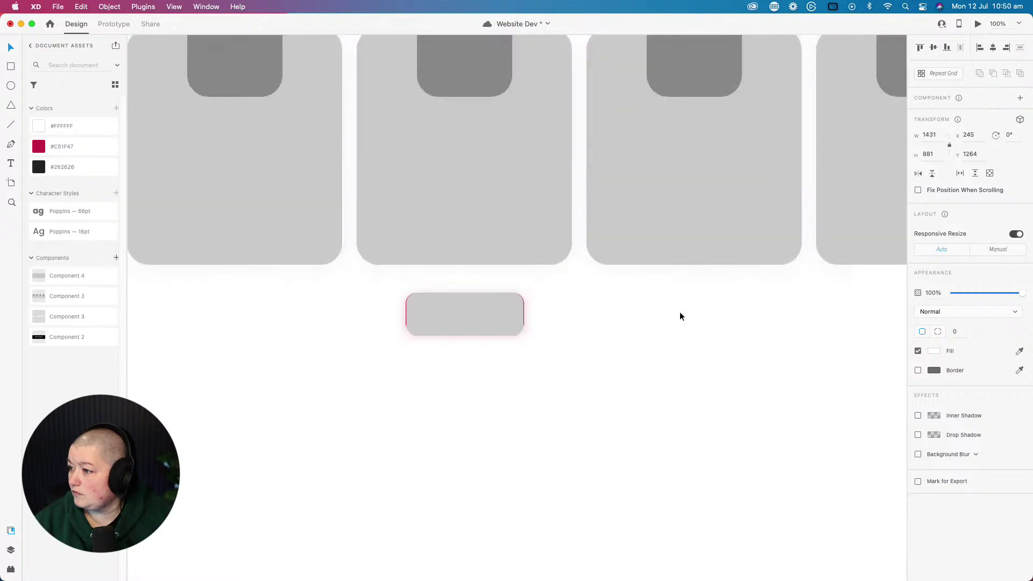
pyautogui.click(589, 383)
pyautogui.scroll(12, 556, 397)
pyautogui.scroll(-3, 556, 397)
pyautogui.scroll(-3, 578, 364)
pyautogui.click(1017, 24)
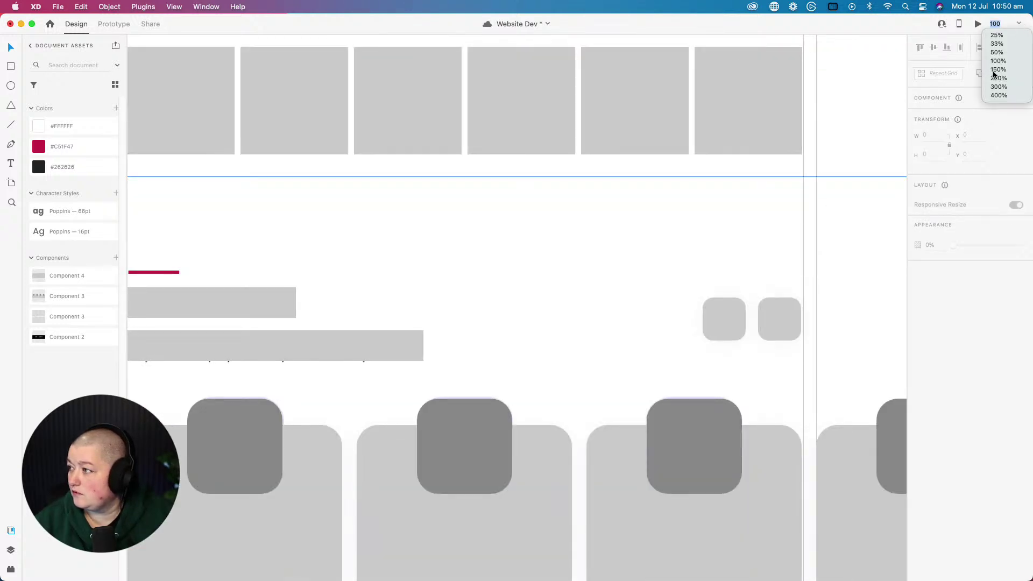
pyautogui.click(998, 53)
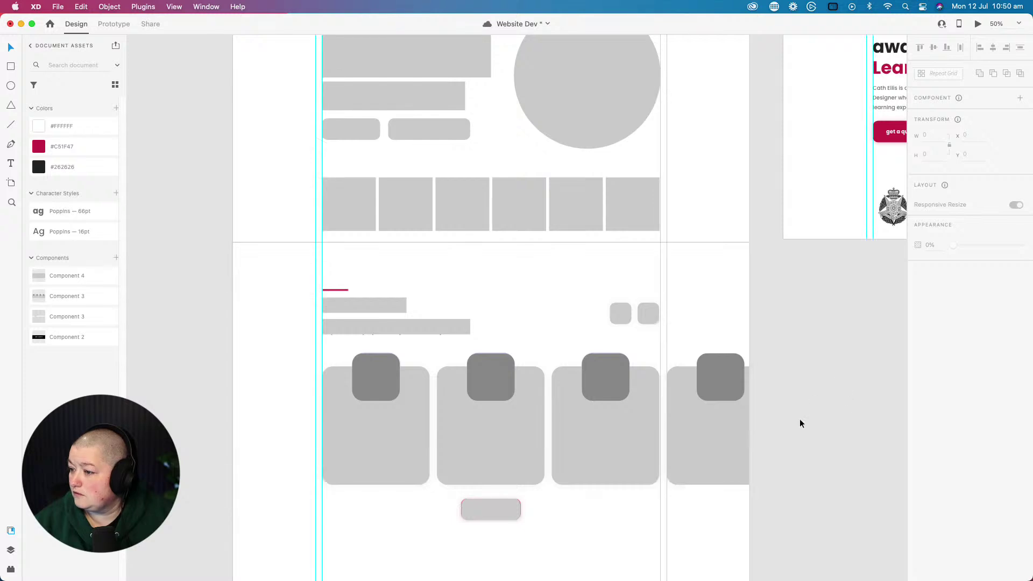
pyautogui.scroll(-3, 800, 417)
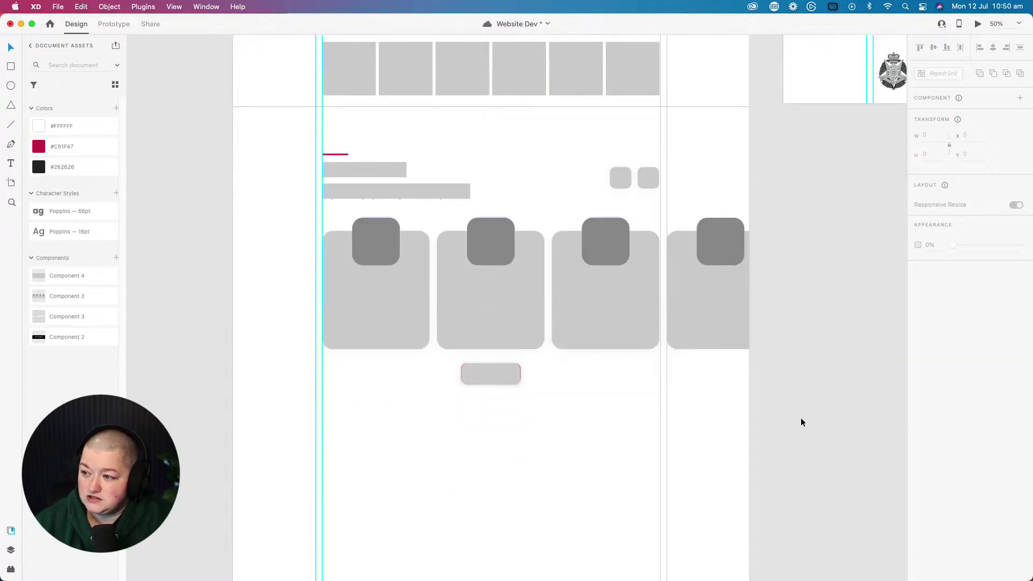
pyautogui.scroll(3, 801, 422)
pyautogui.scroll(2, 770, 342)
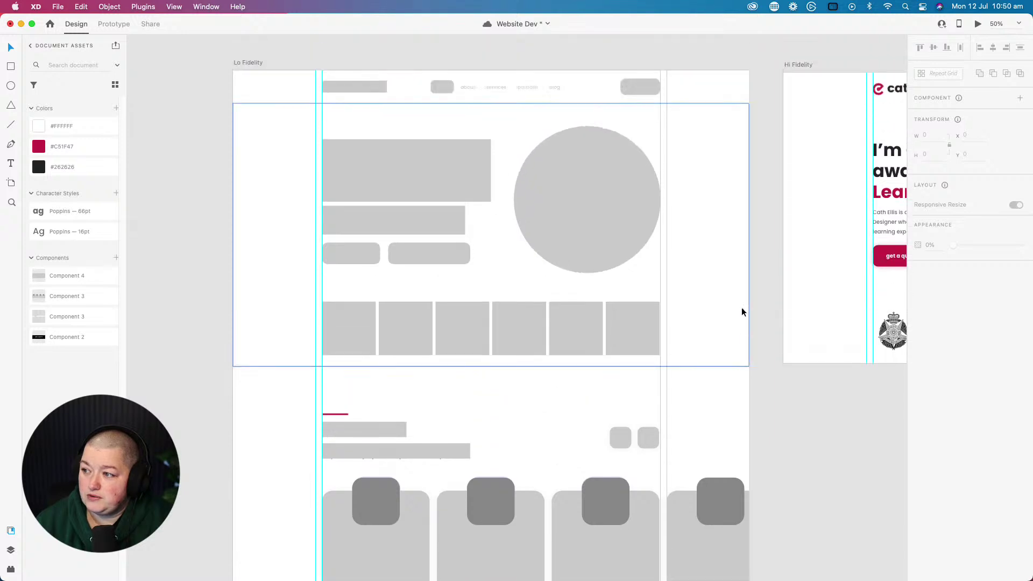
pyautogui.click(443, 154)
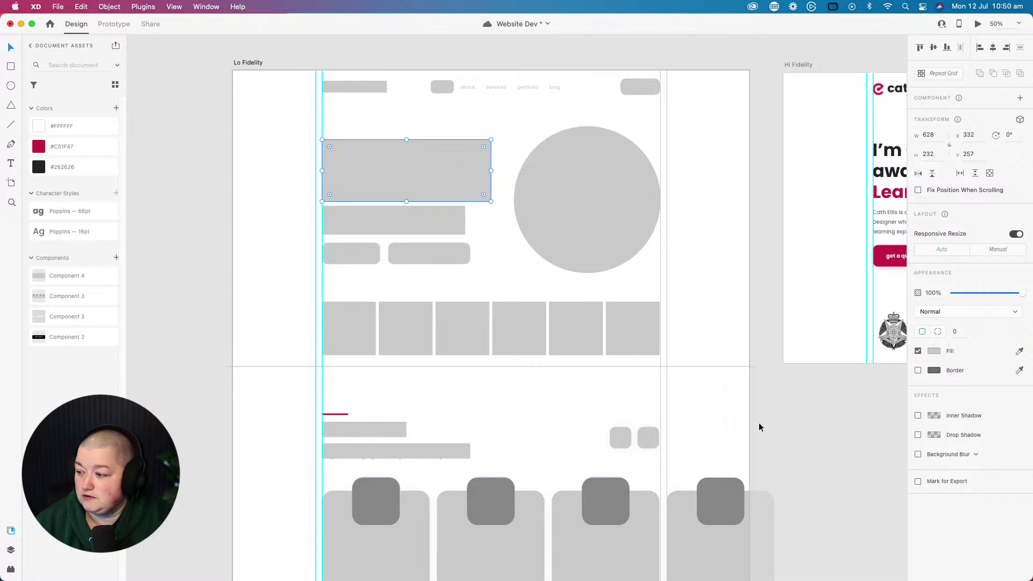
pyautogui.scroll(-4, 771, 426)
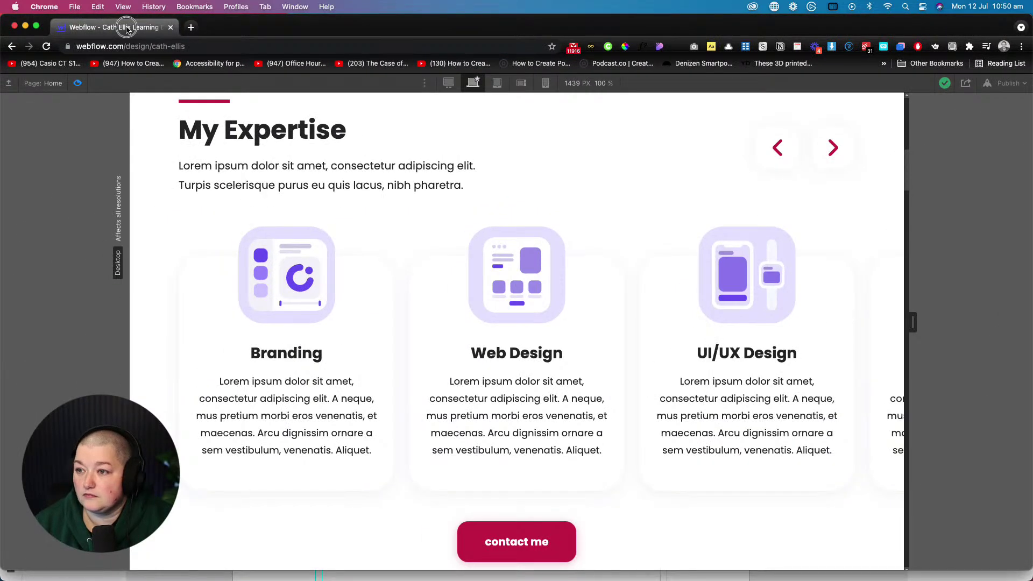
# - Switch to the Webflow reference page in Chrome and examine the layout of the My Portfolio section and its project cards
pyautogui.moveTo(128, 28); pyautogui.dragTo(388, 20)
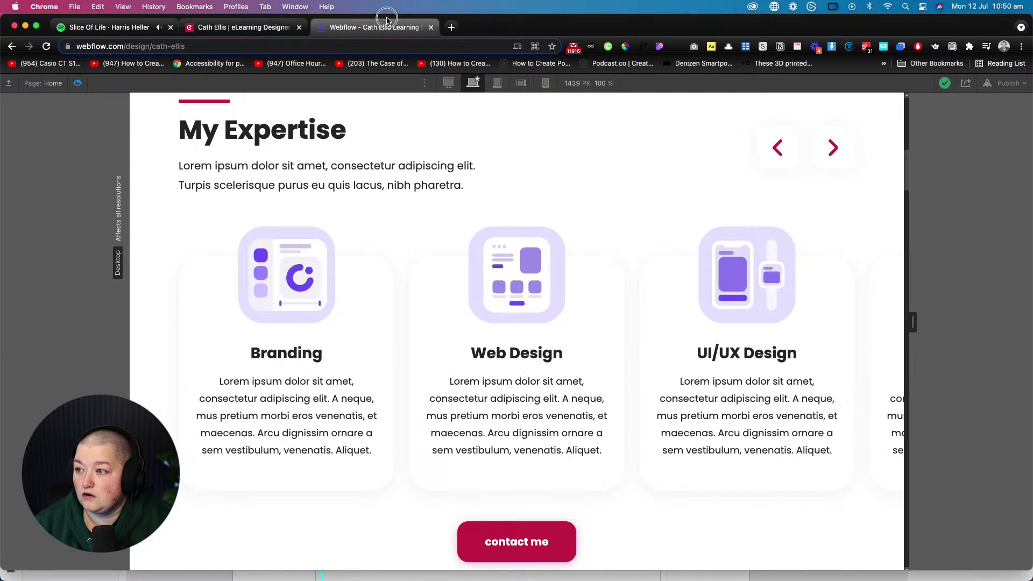
pyautogui.scroll(10, 431, 316)
pyautogui.scroll(-4, 430, 316)
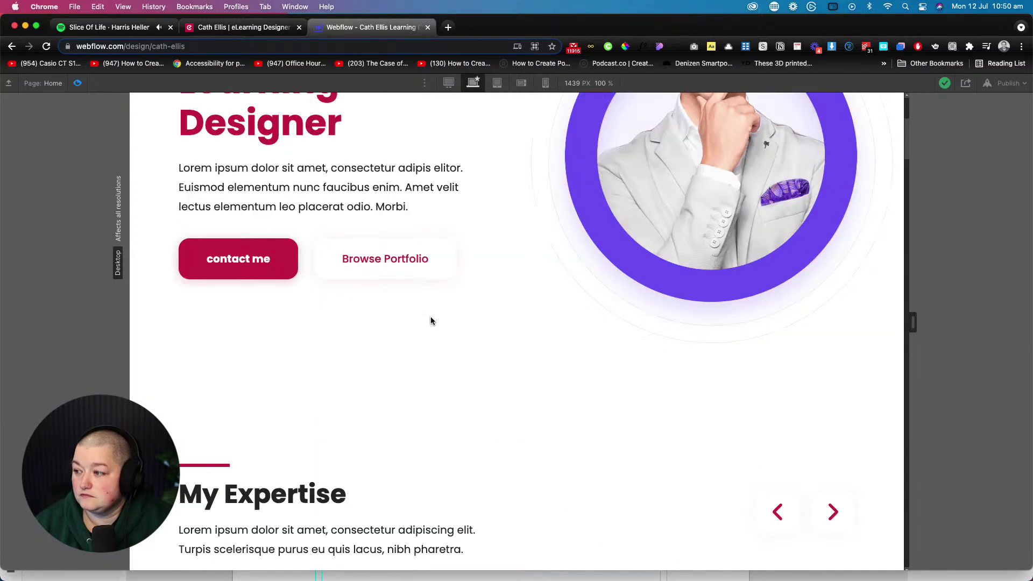
pyautogui.scroll(-15, 430, 319)
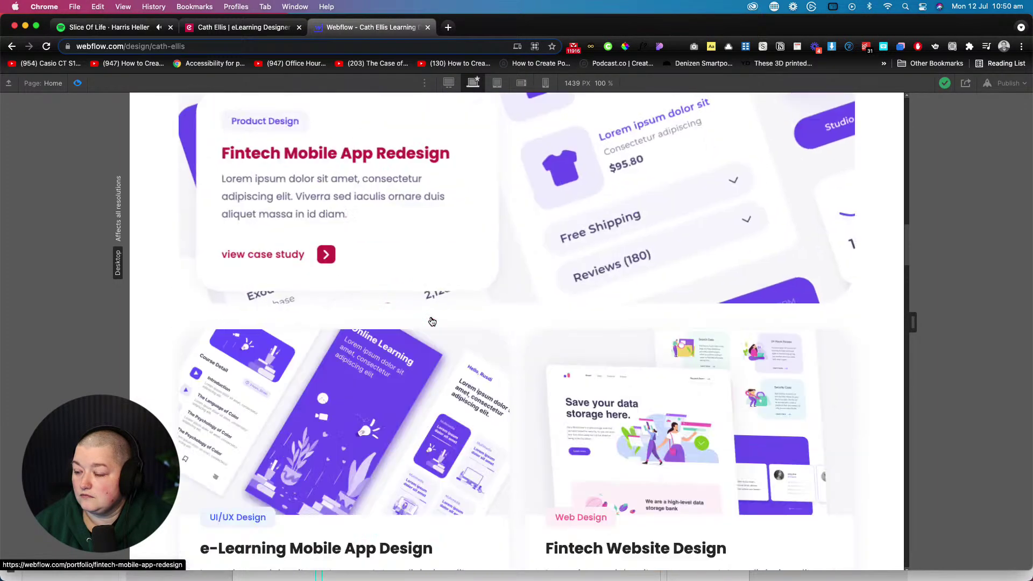
pyautogui.scroll(-3, 432, 321)
pyautogui.scroll(6, 432, 321)
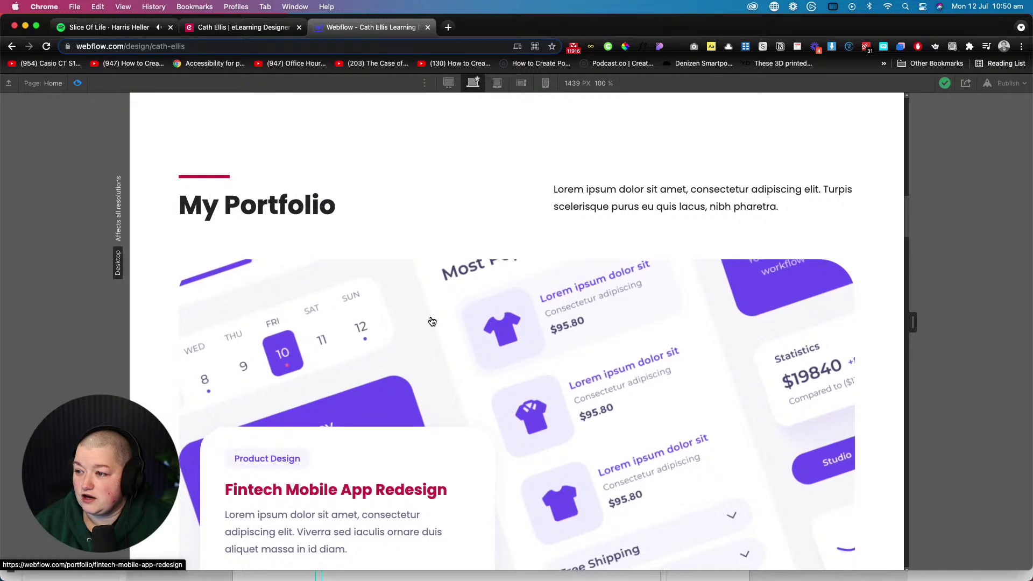
pyautogui.scroll(-4, 432, 322)
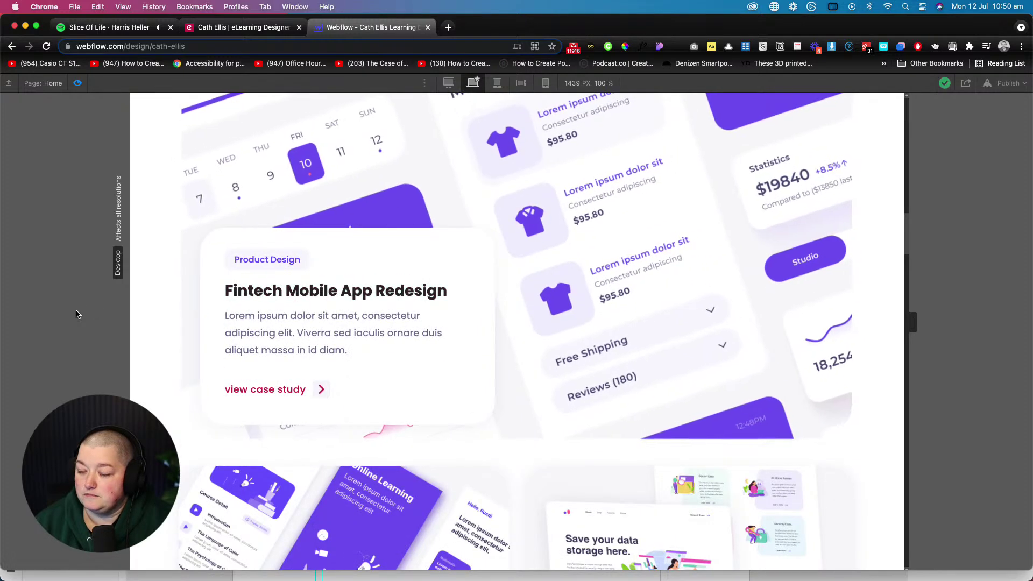
pyautogui.scroll(-10, 138, 329)
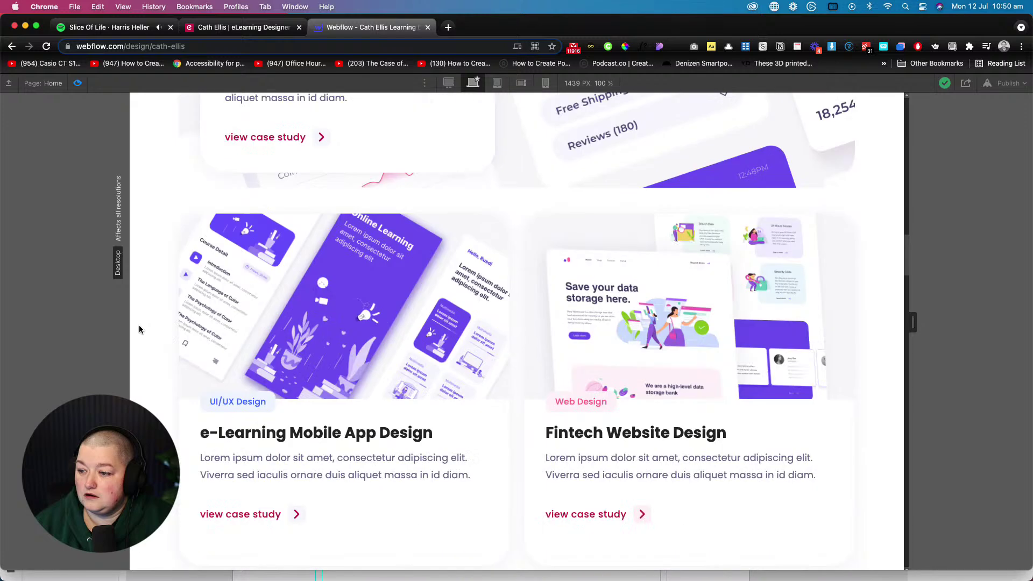
pyautogui.scroll(-3, 139, 329)
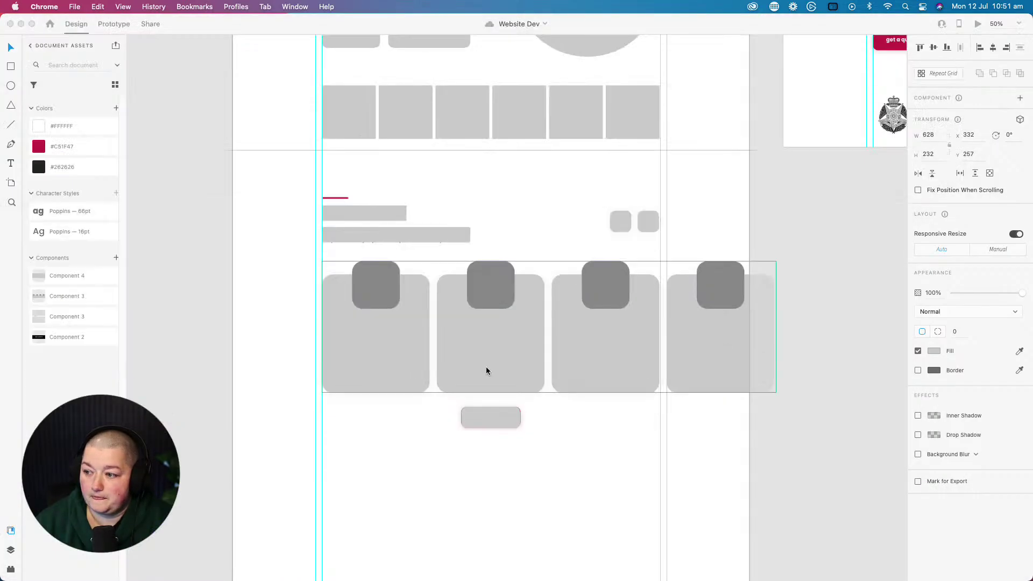
# - Switch back to Adobe XD and look over the Lo Fidelity wireframe's hero and services sections
pyautogui.click(830, 347)
pyautogui.scroll(3, 830, 347)
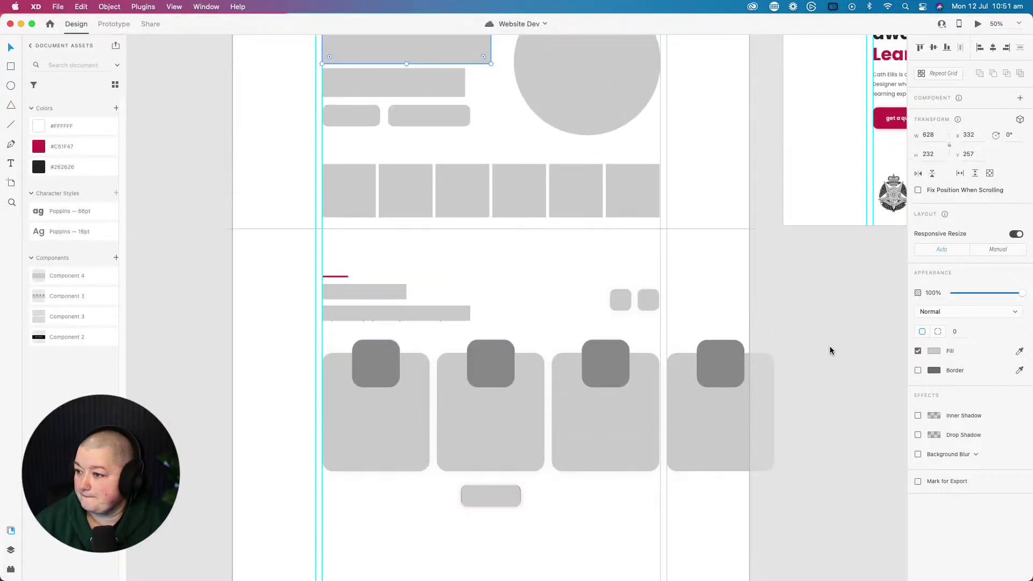
pyautogui.scroll(6, 830, 347)
pyautogui.scroll(-9, 830, 347)
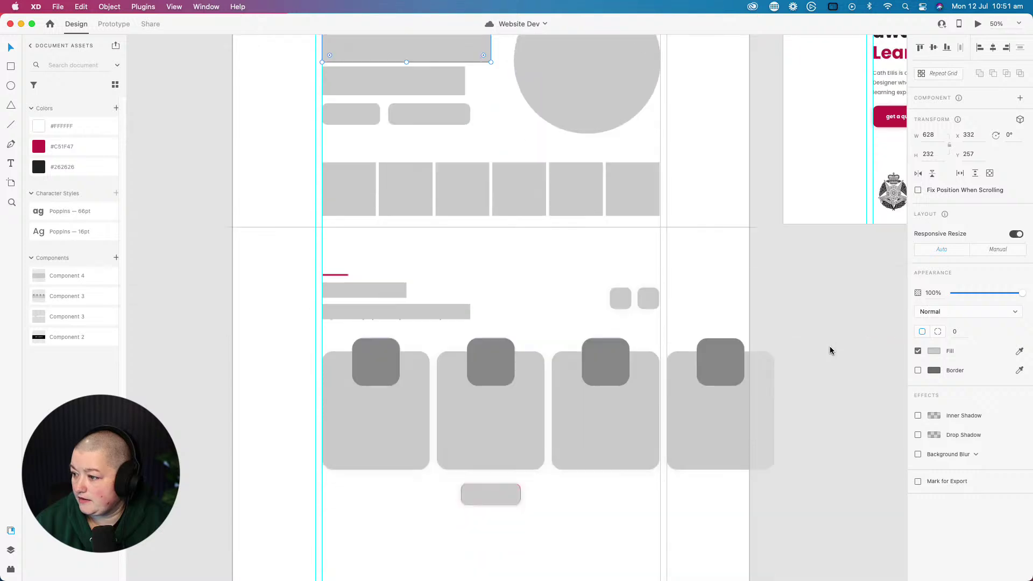
# - Zoom in on the "get a quote" button on the Hi Fidelity artboard and select it to examine its padding settings
pyautogui.scroll(-5, 830, 350)
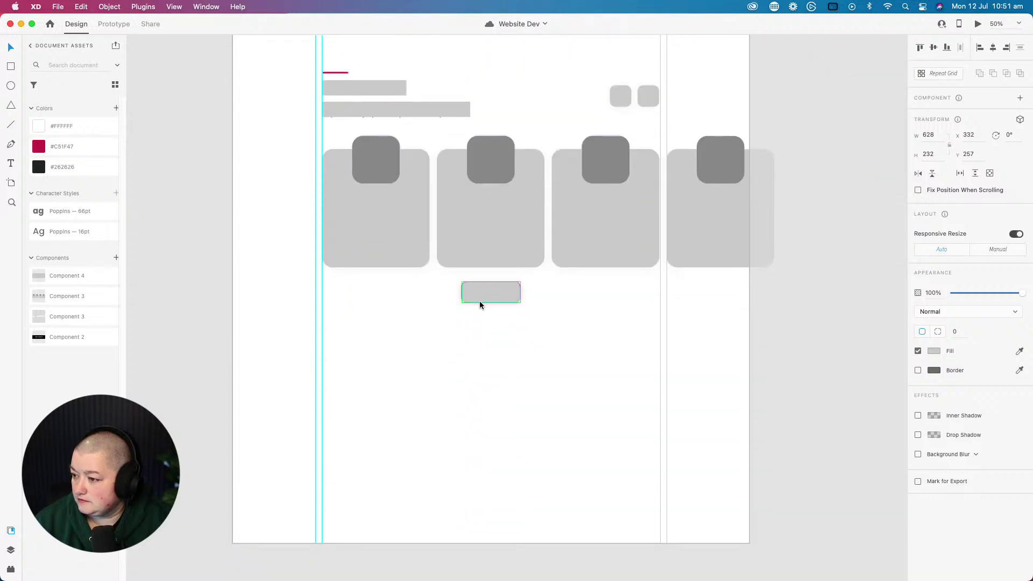
pyautogui.click(841, 346)
pyautogui.moveTo(824, 282); pyautogui.dragTo(455, 447)
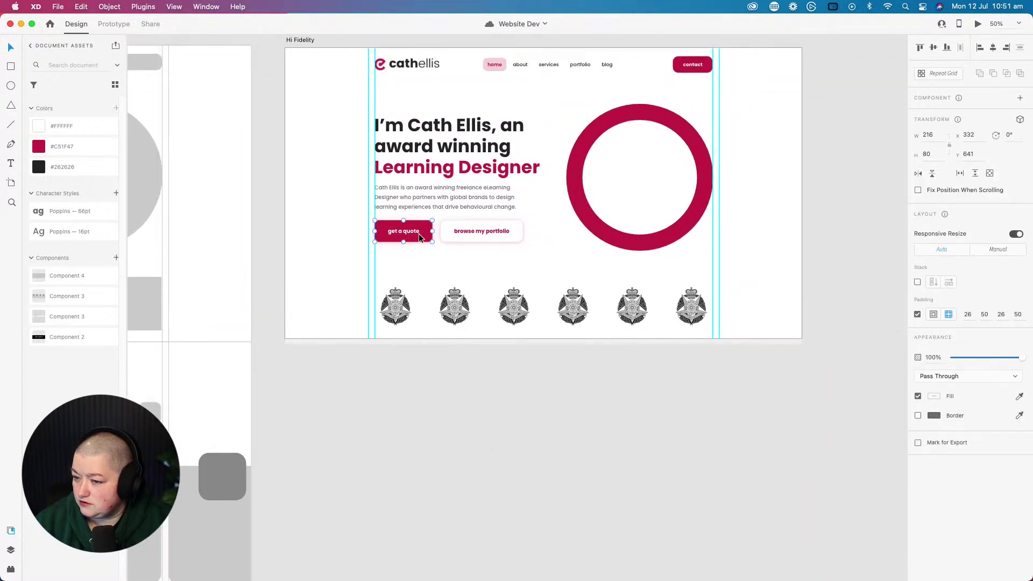
pyautogui.click(12, 202)
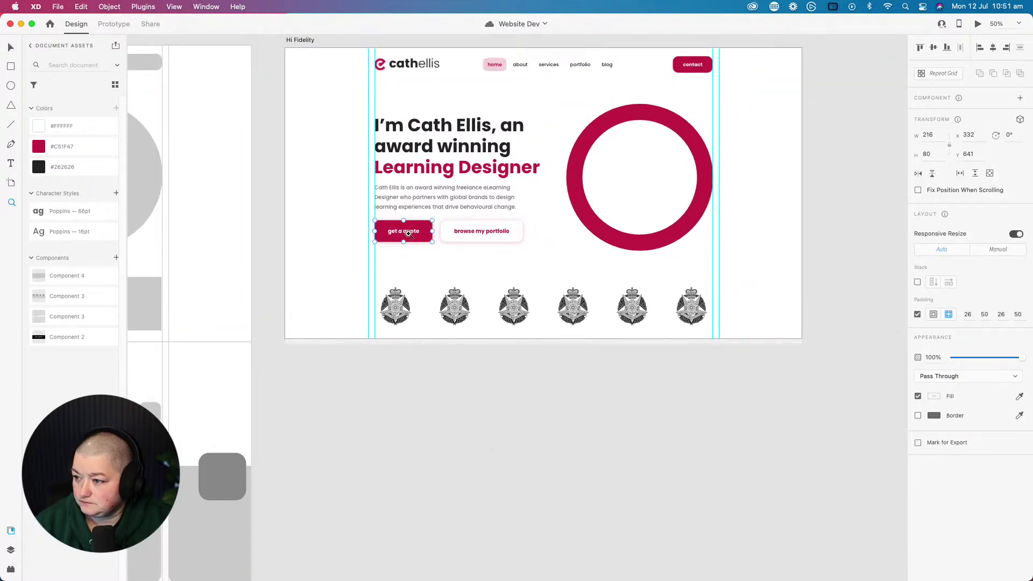
pyautogui.click(407, 232)
pyautogui.press('v')
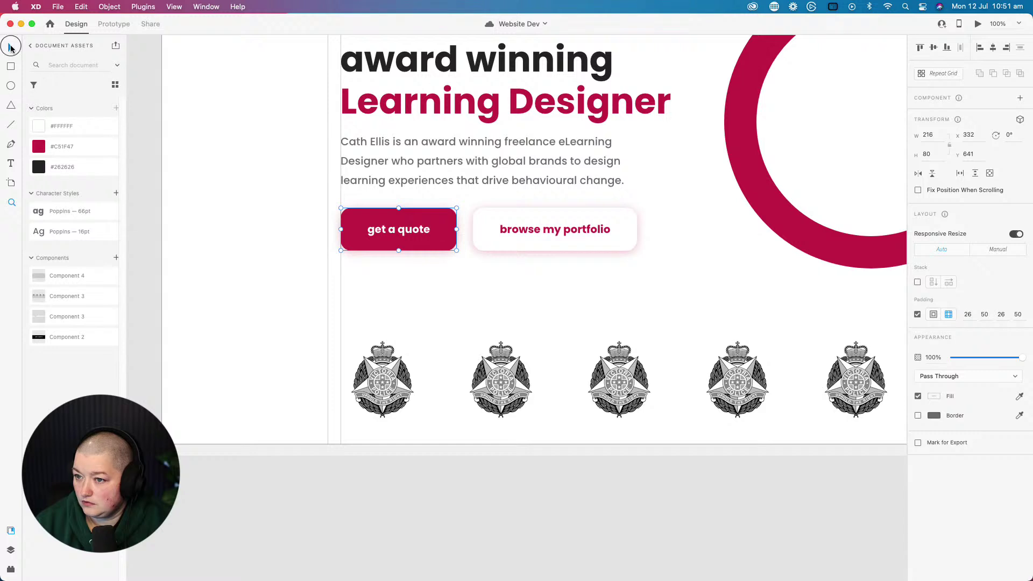
pyautogui.click(390, 220)
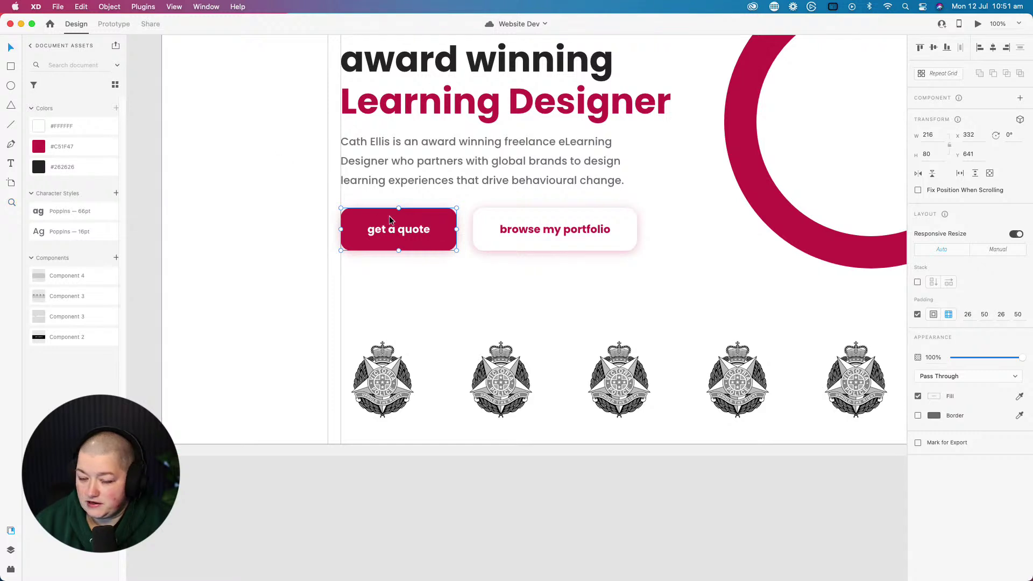
# - Draw a rectangle about 256 wide and 95 high on the pasteboard below the Hi Fidelity artboard
pyautogui.click(11, 66)
pyautogui.moveTo(266, 483)
pyautogui.mouseDown()
pyautogui.moveTo(324, 522)
pyautogui.moveTo(403, 533)
pyautogui.mouseUp()
pyautogui.click(11, 47)
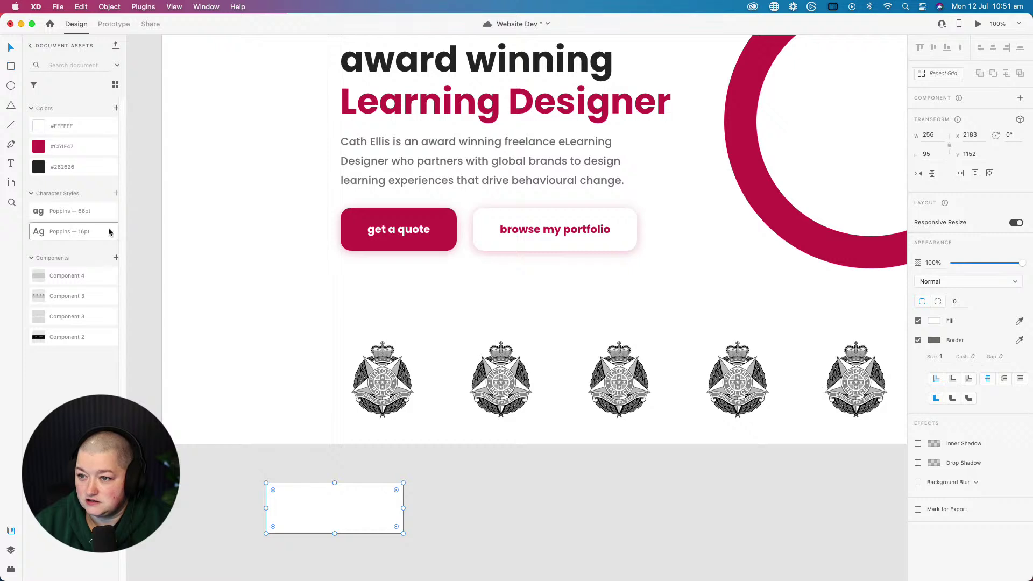
pyautogui.click(231, 503)
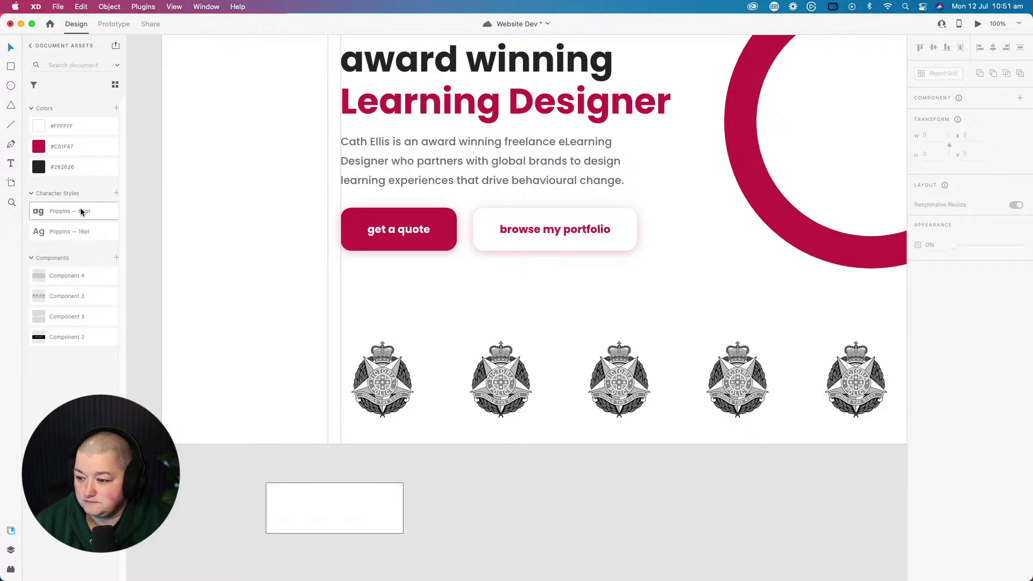
# - Add the text "Begin" beside the rectangle, scale it down to about 40 pt and centre it inside the rectangle
pyautogui.click(11, 164)
pyautogui.click(452, 506)
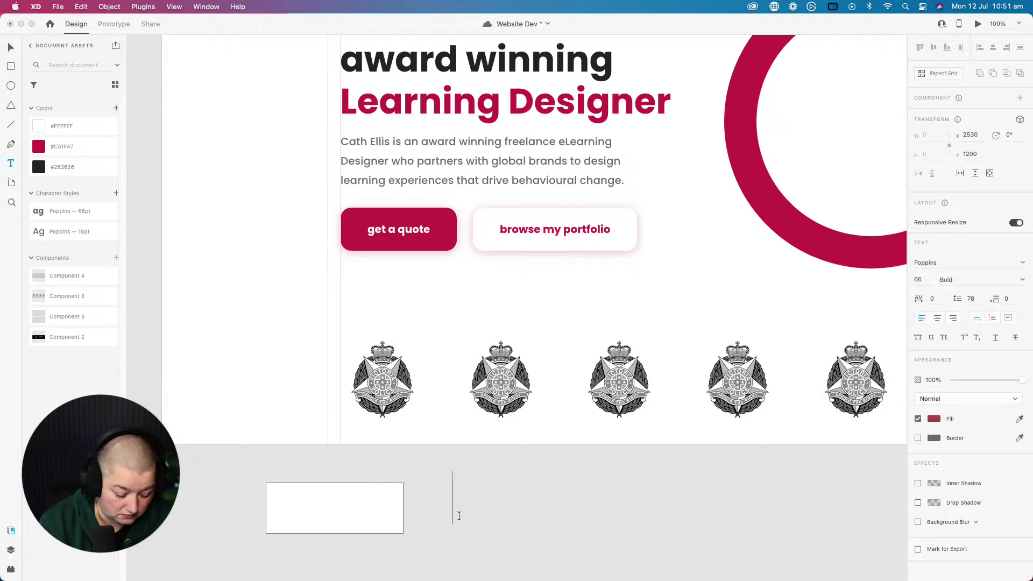
pyautogui.write('Begin')
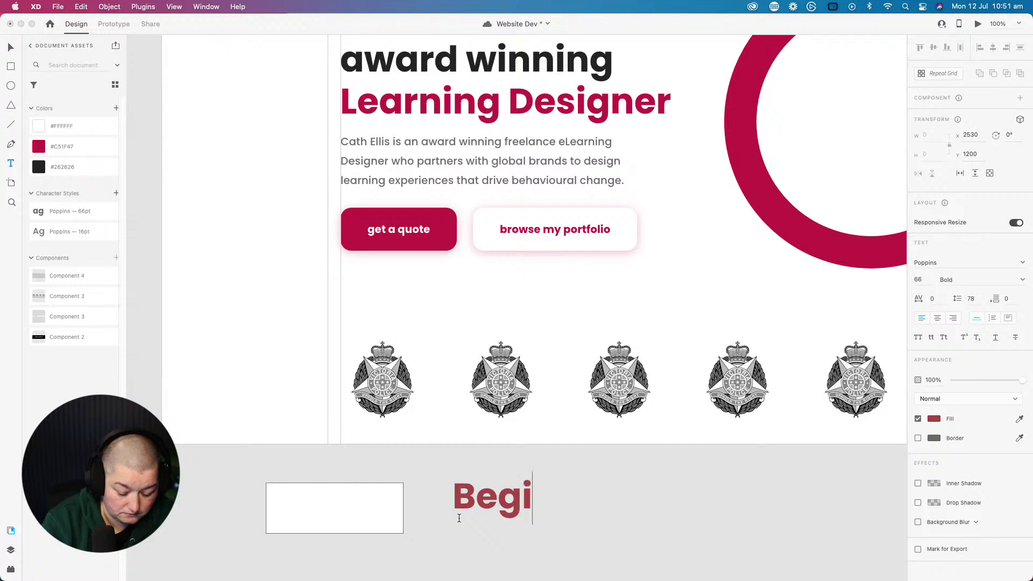
pyautogui.click(11, 48)
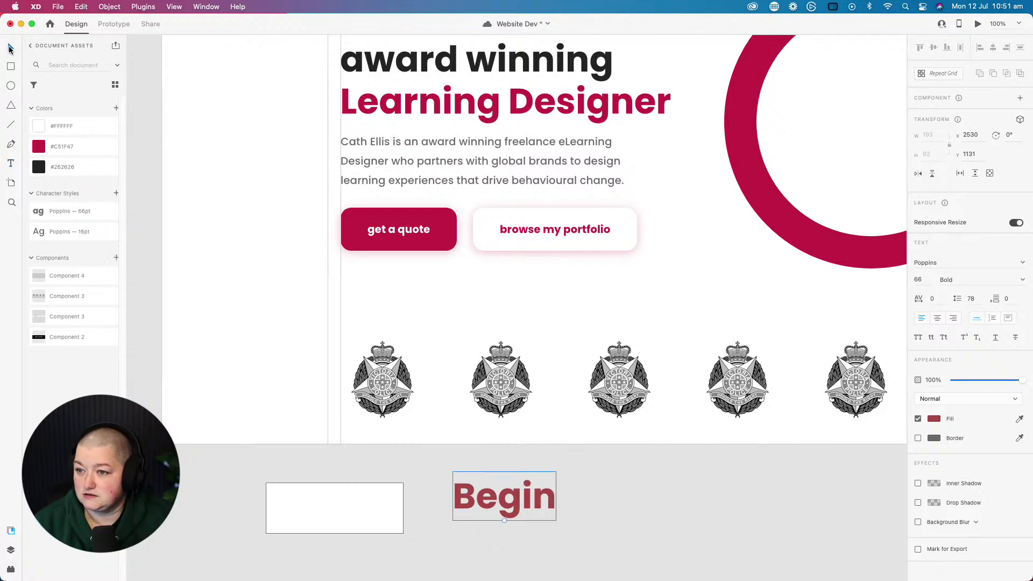
pyautogui.moveTo(506, 520); pyautogui.dragTo(327, 508)
pyautogui.click(461, 520)
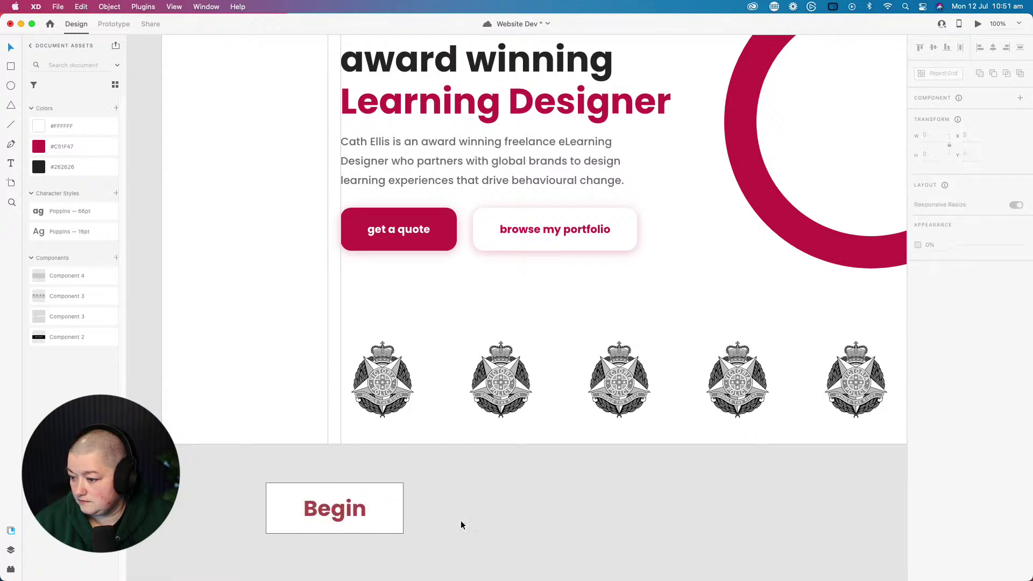
# - Select the white rectangle and the "get a quote" button in turn to compare their properties
pyautogui.click(377, 504)
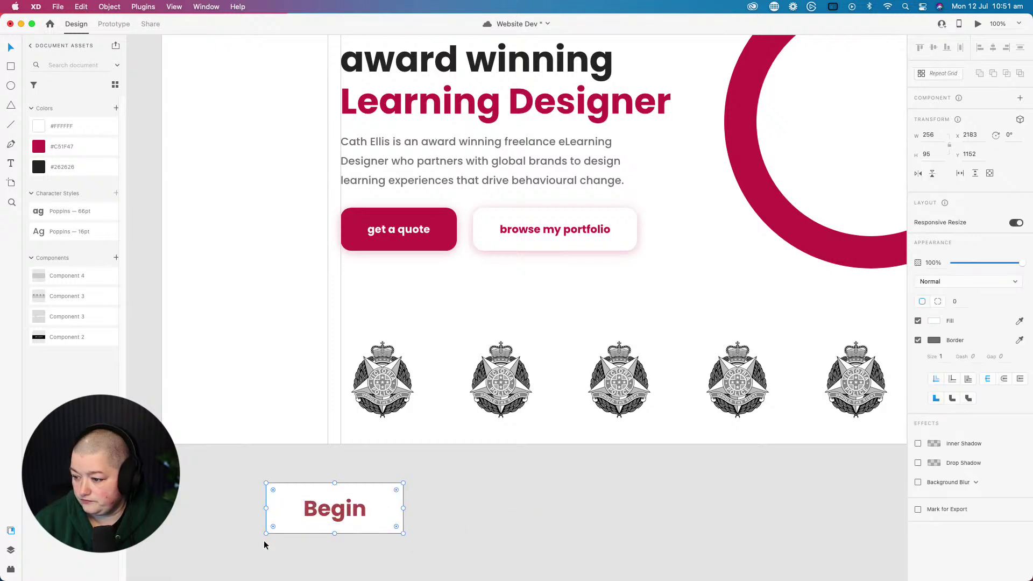
pyautogui.click(309, 560)
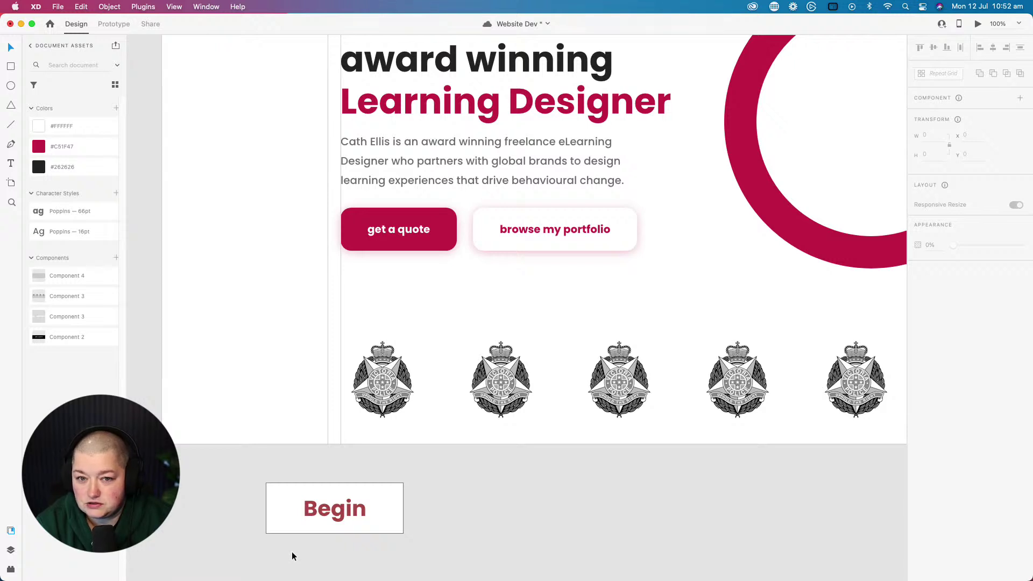
pyautogui.click(393, 232)
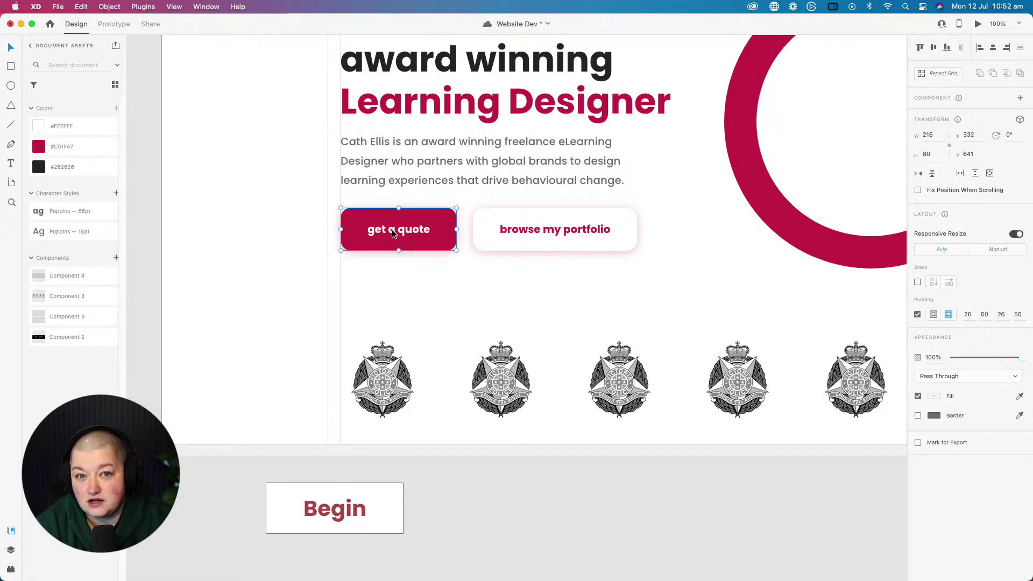
pyautogui.click(449, 503)
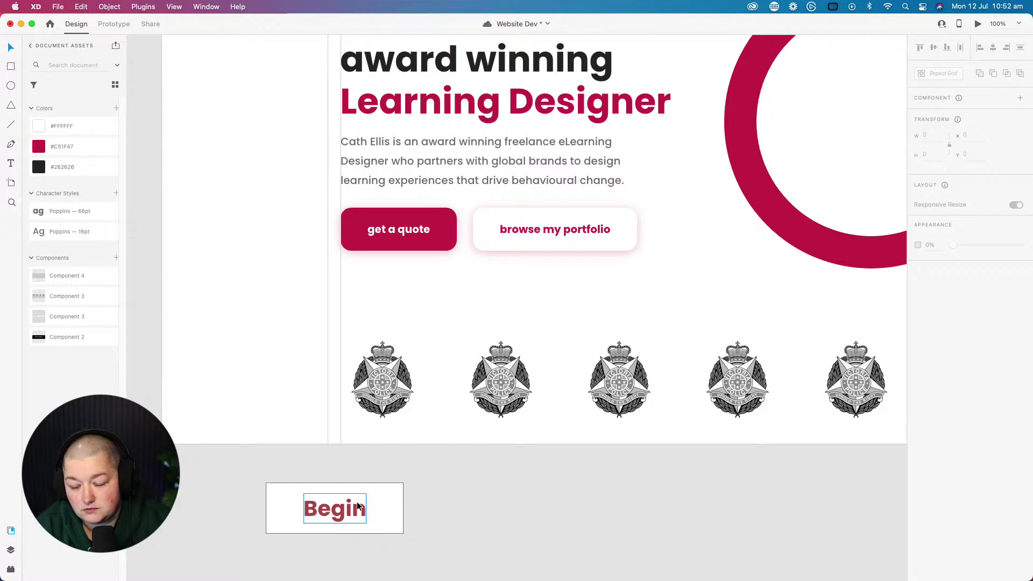
pyautogui.click(392, 494)
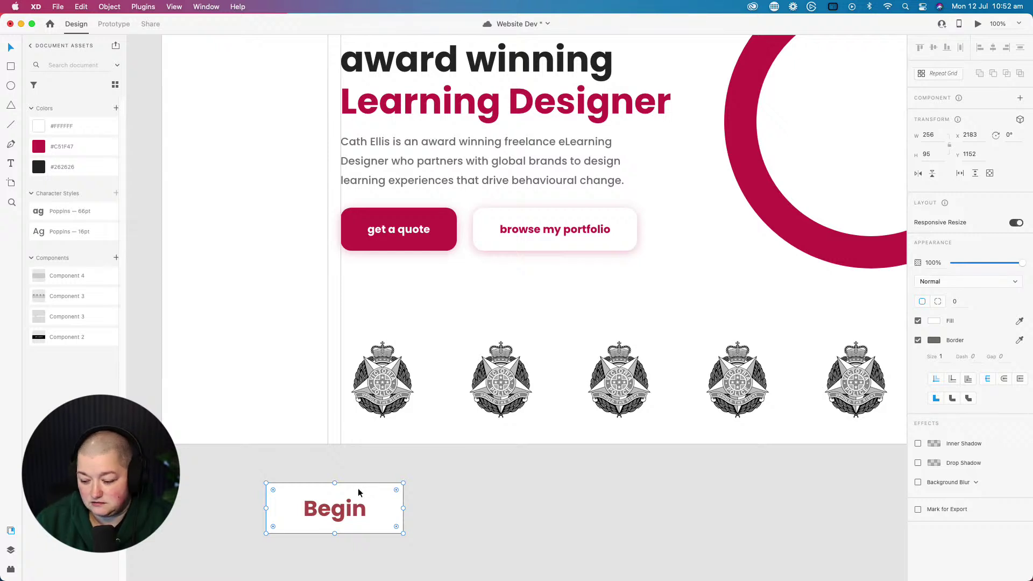
pyautogui.click(426, 487)
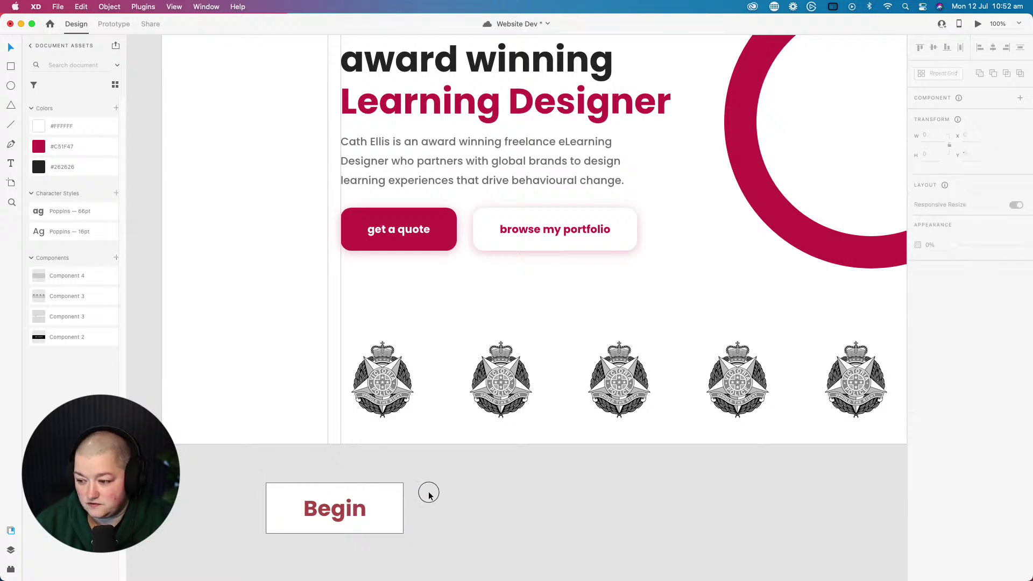
# - Delete the "Begin" text and the white rectangle behind it
pyautogui.click(338, 514)
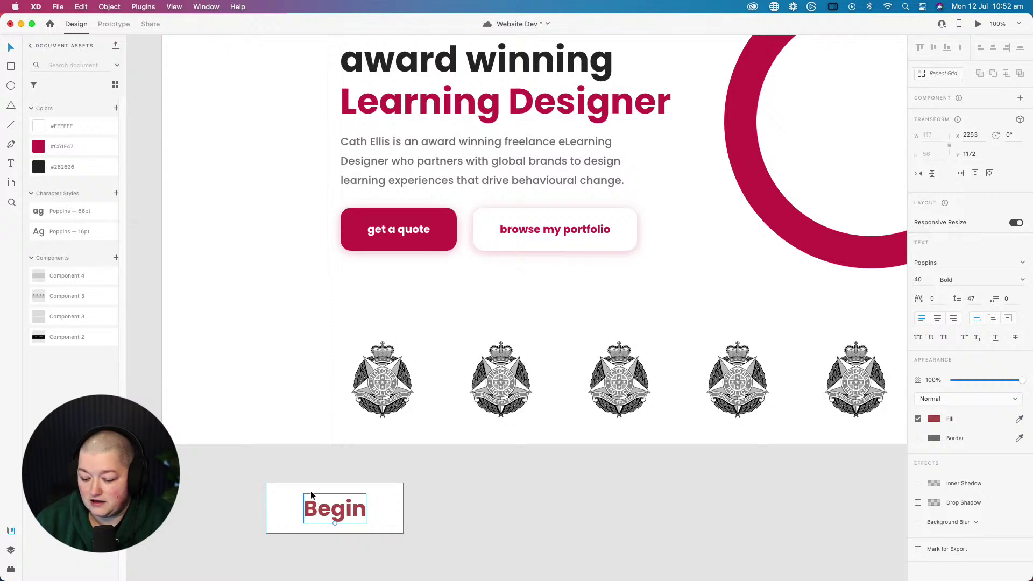
pyautogui.press('BackSpace')
pyautogui.press('Escape')
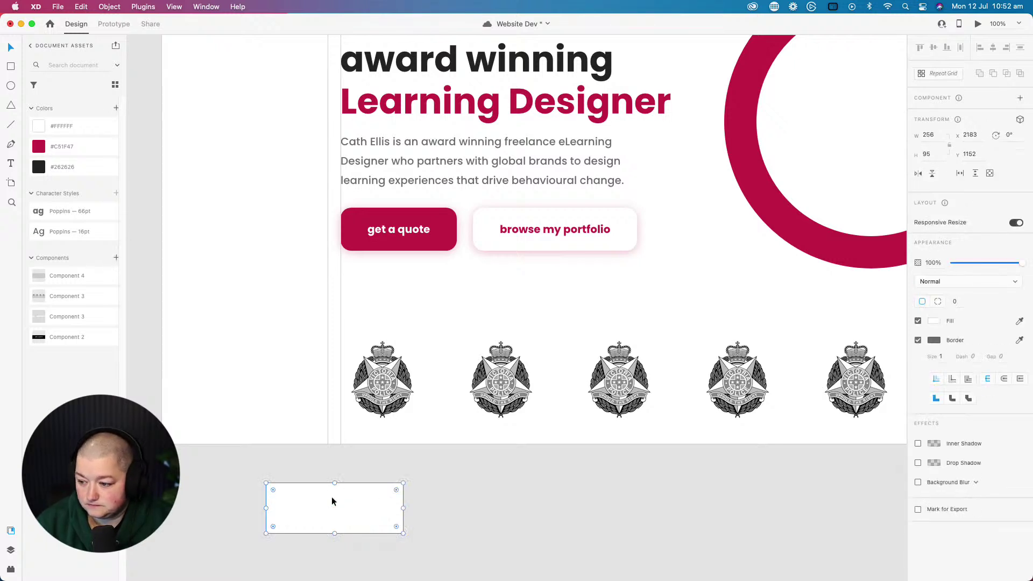
pyautogui.press('BackSpace')
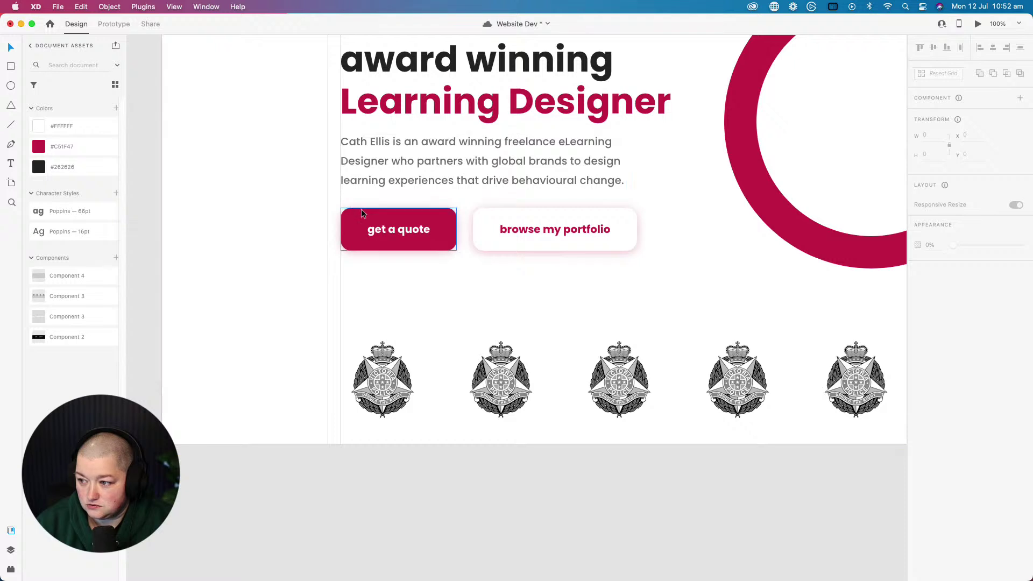
# - Draw a new button rectangle about 257 wide and 102 high below the Hi Fidelity artboard
pyautogui.click(361, 214)
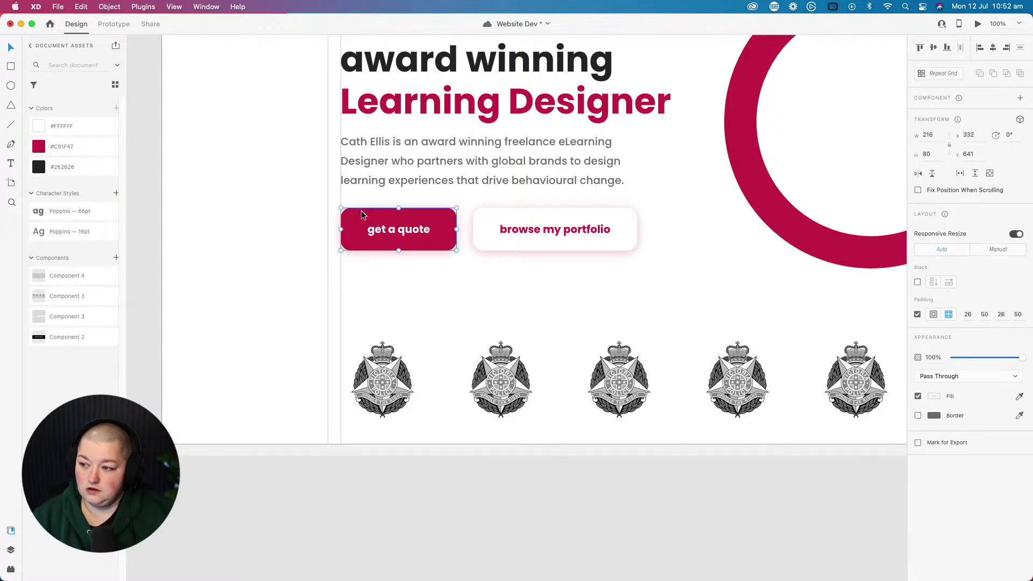
pyautogui.click(10, 66)
pyautogui.moveTo(309, 489)
pyautogui.mouseDown()
pyautogui.moveTo(342, 517)
pyautogui.moveTo(470, 547)
pyautogui.moveTo(448, 544)
pyautogui.mouseUp()
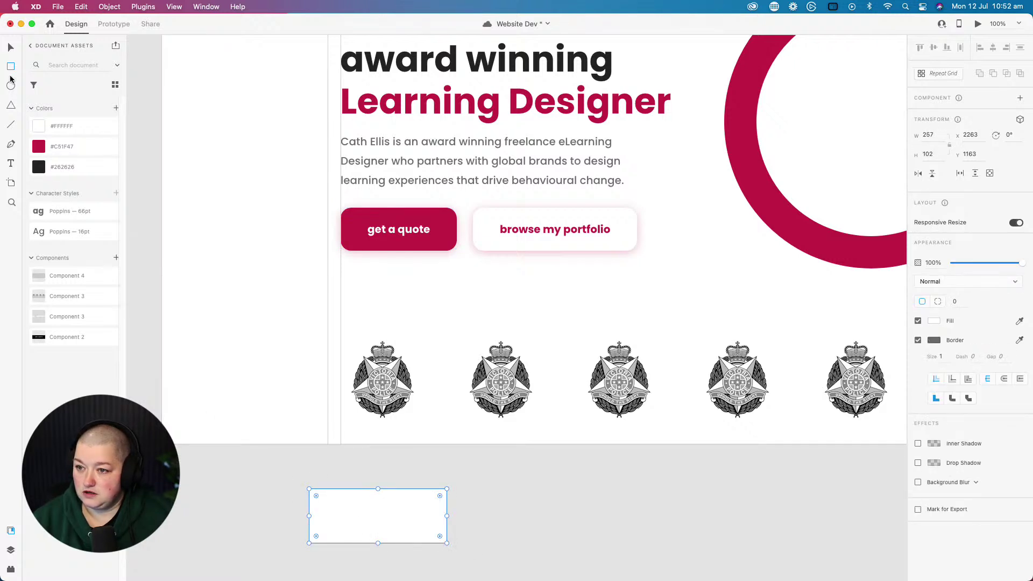
# - Add the label "Begin", scale it down to about 52 pt and centre it inside the new rectangle
pyautogui.click(11, 163)
pyautogui.click(216, 495)
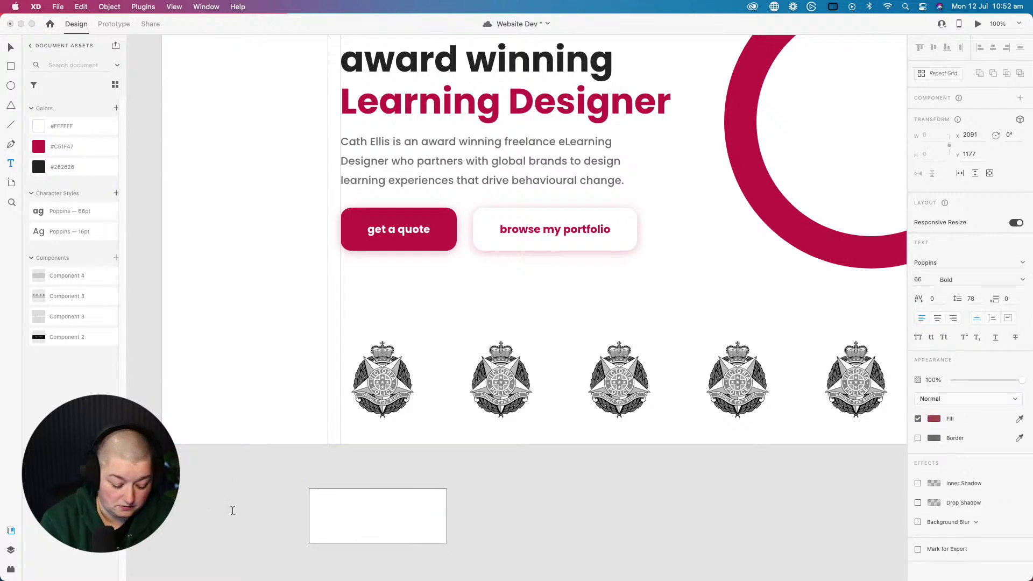
pyautogui.write('Begin')
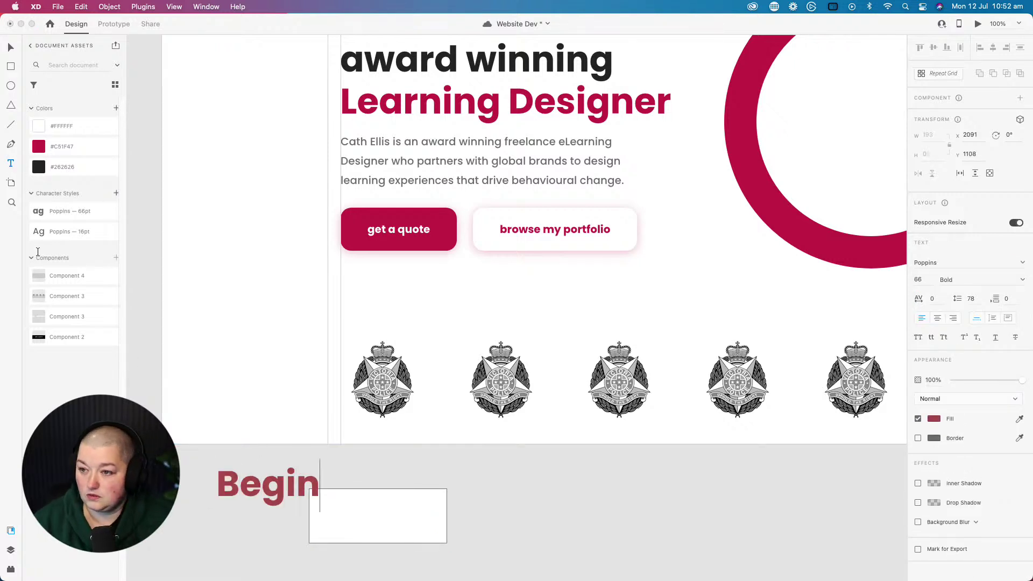
pyautogui.press('Escape')
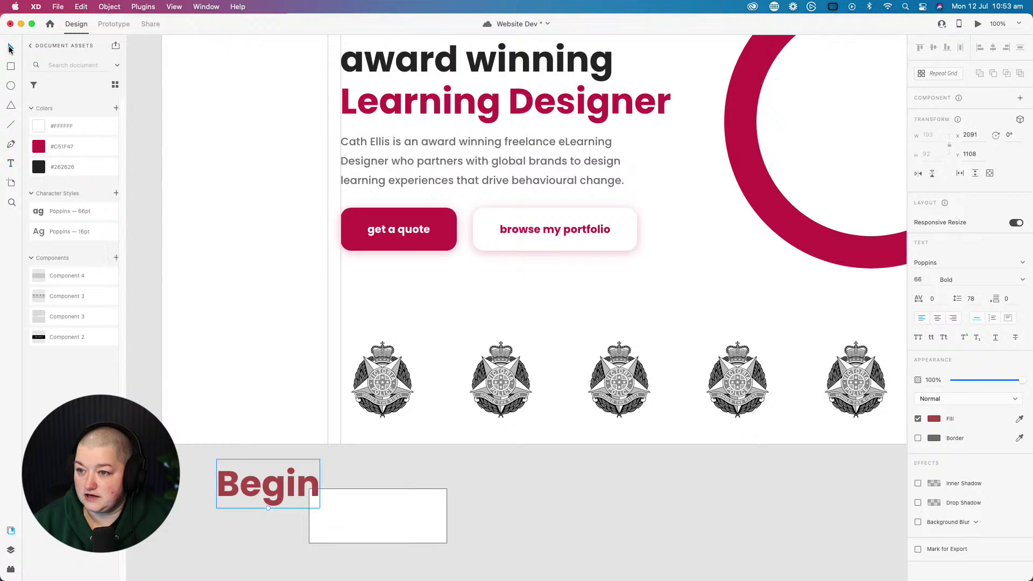
pyautogui.moveTo(266, 509); pyautogui.dragTo(375, 519)
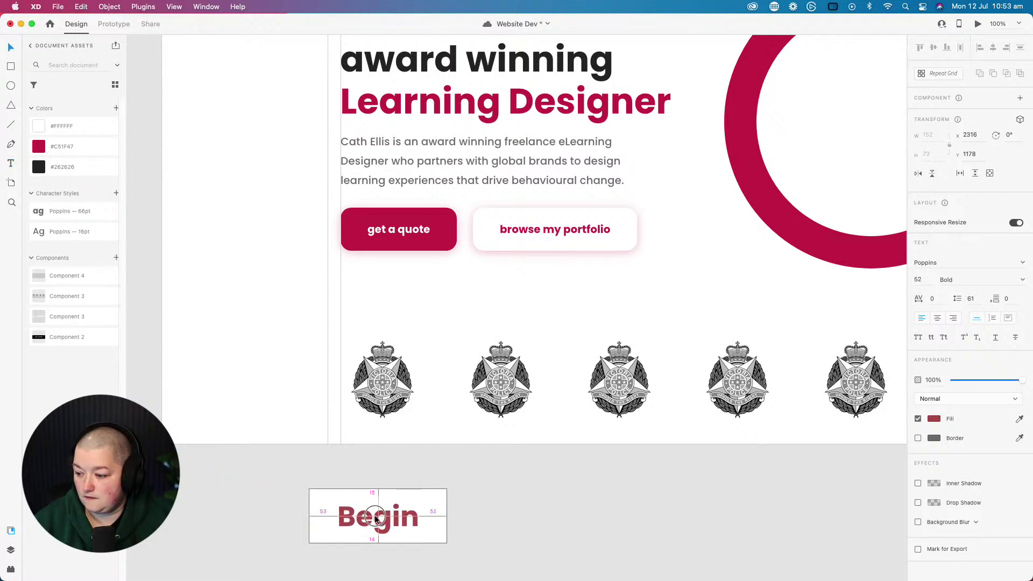
# - Compare the layout options of the ungrouped "Begin" label and rectangle with those of the "get a quote" button
pyautogui.keyDown('shift'); pyautogui.click(329, 504); pyautogui.keyUp('shift')
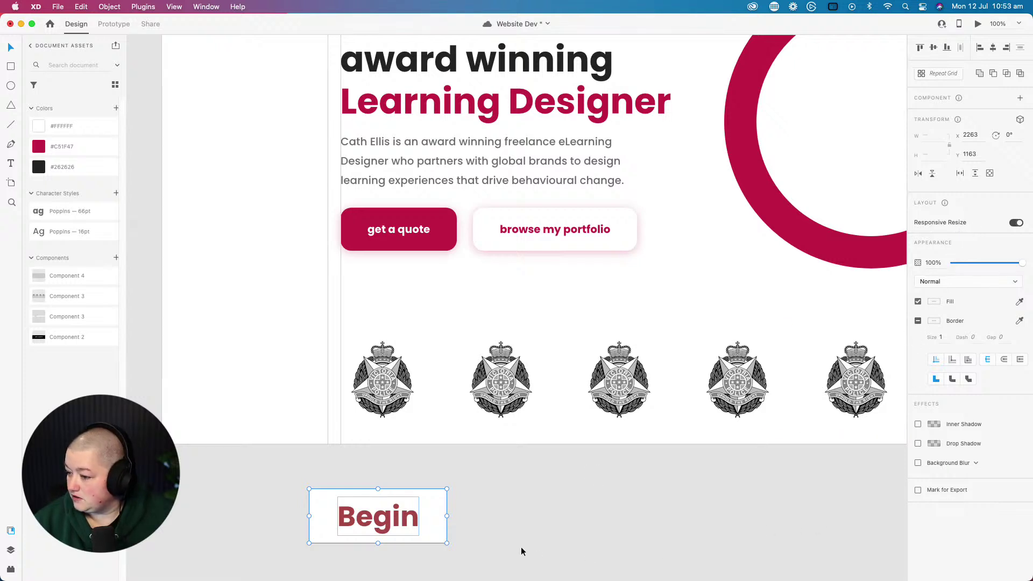
pyautogui.click(481, 538)
pyautogui.click(438, 522)
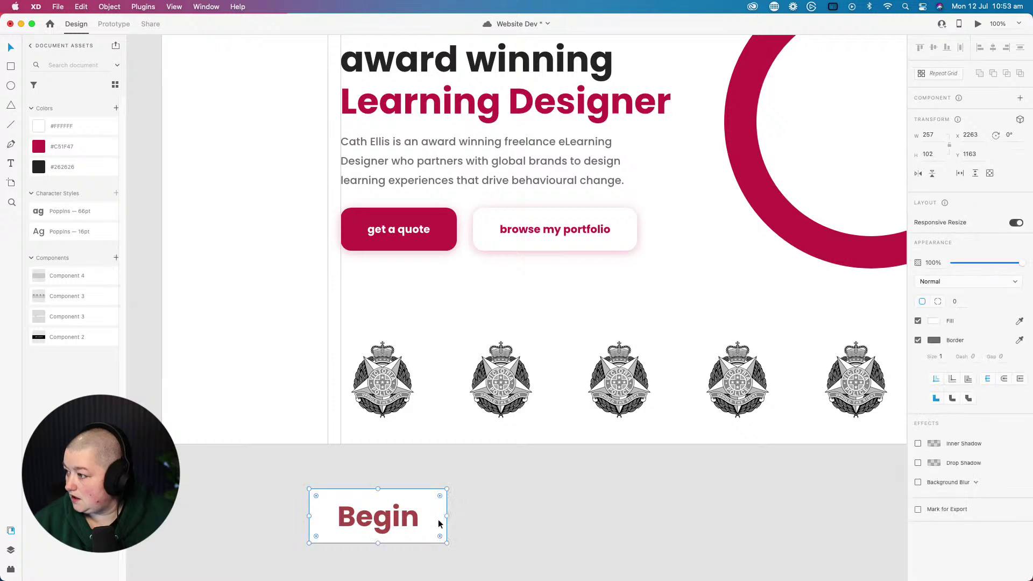
pyautogui.click(409, 220)
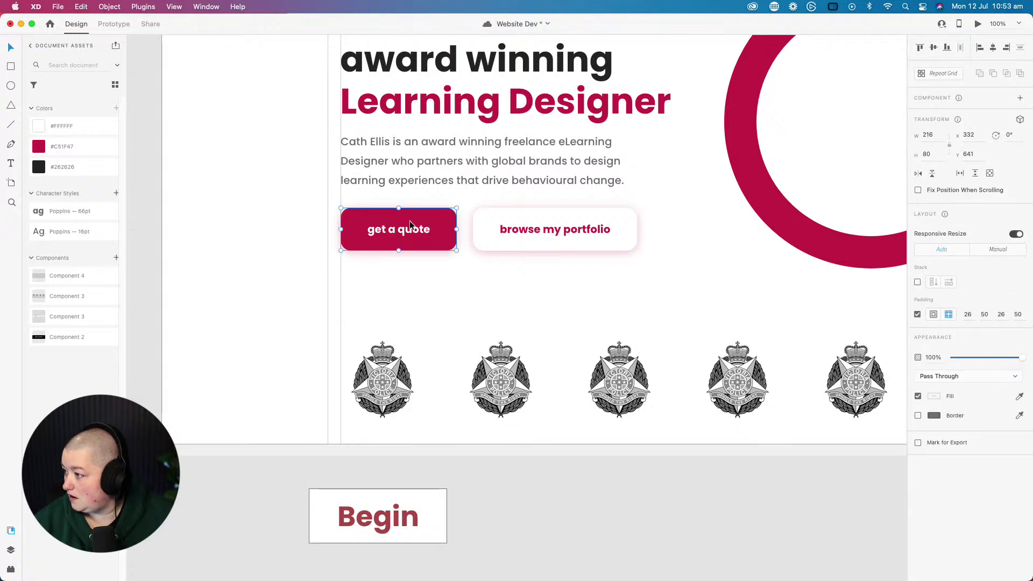
pyautogui.click(419, 516)
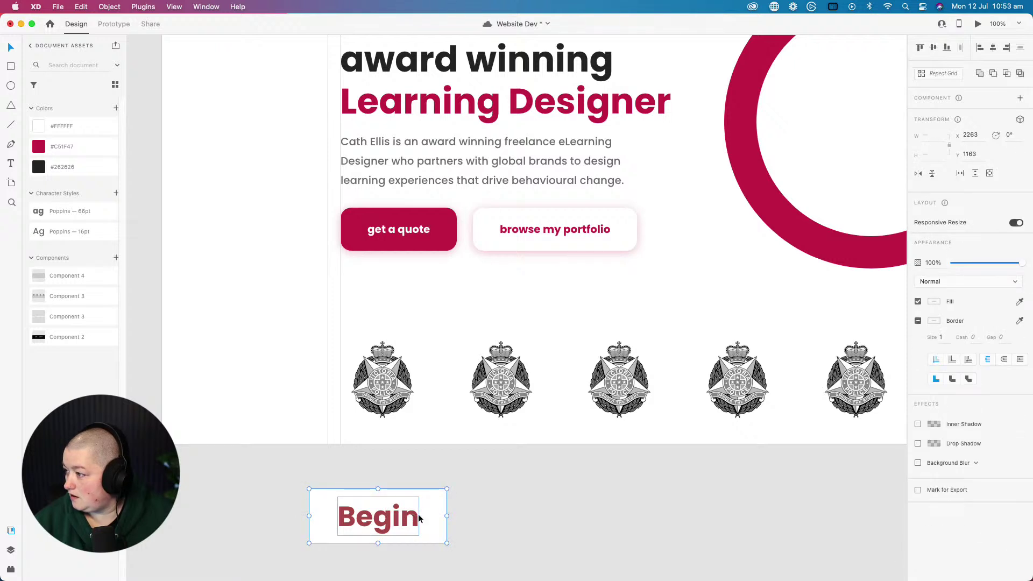
pyautogui.click(451, 470)
pyautogui.click(406, 237)
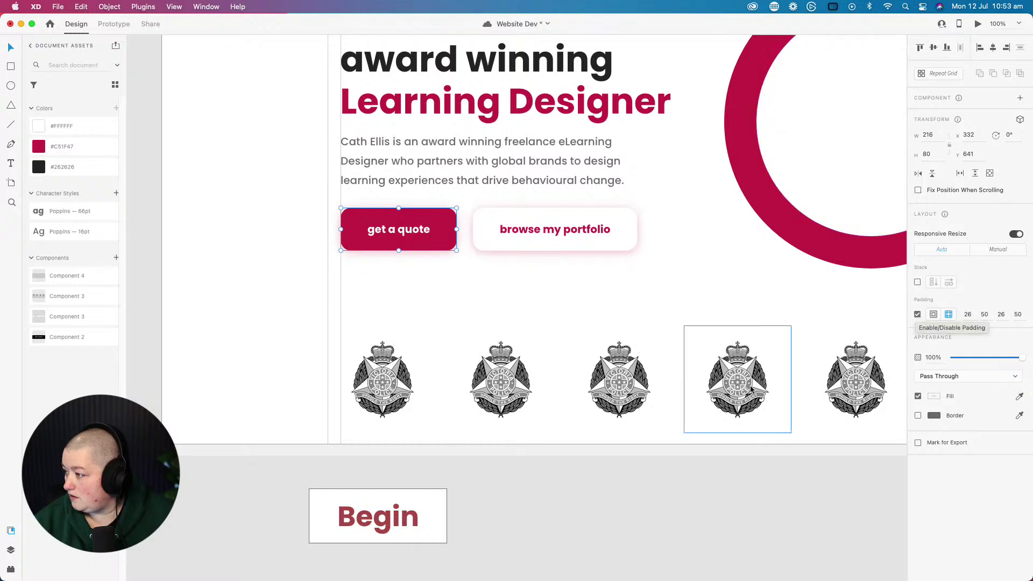
# - Group the "Begin" label with its rectangle
pyautogui.click(437, 515)
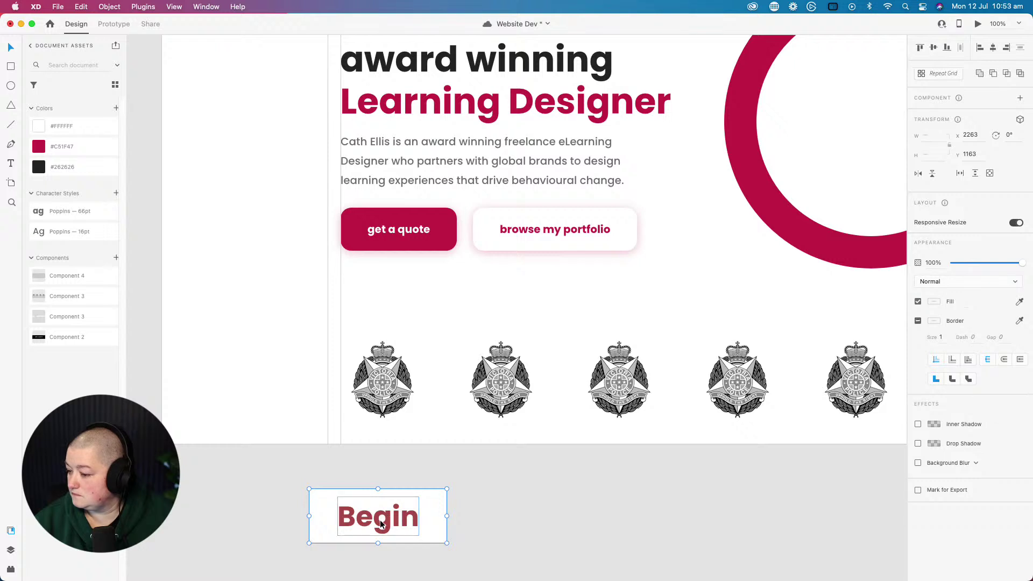
pyautogui.rightClick(380, 521)
pyautogui.click(414, 422)
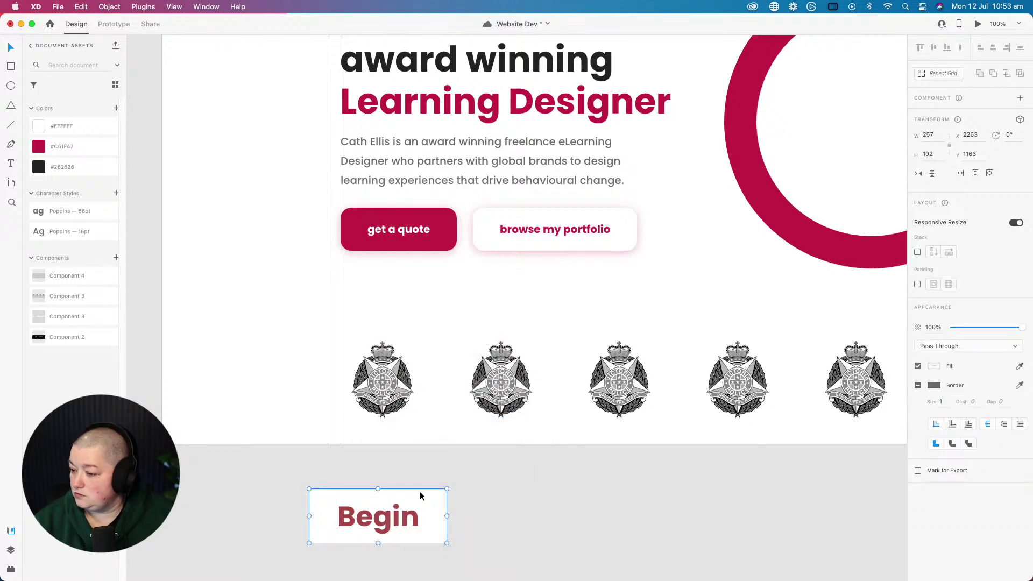
# - Enable padding on the "Begin" button group, make it a uniform 15 and switch to separate values for each side
pyautogui.click(917, 285)
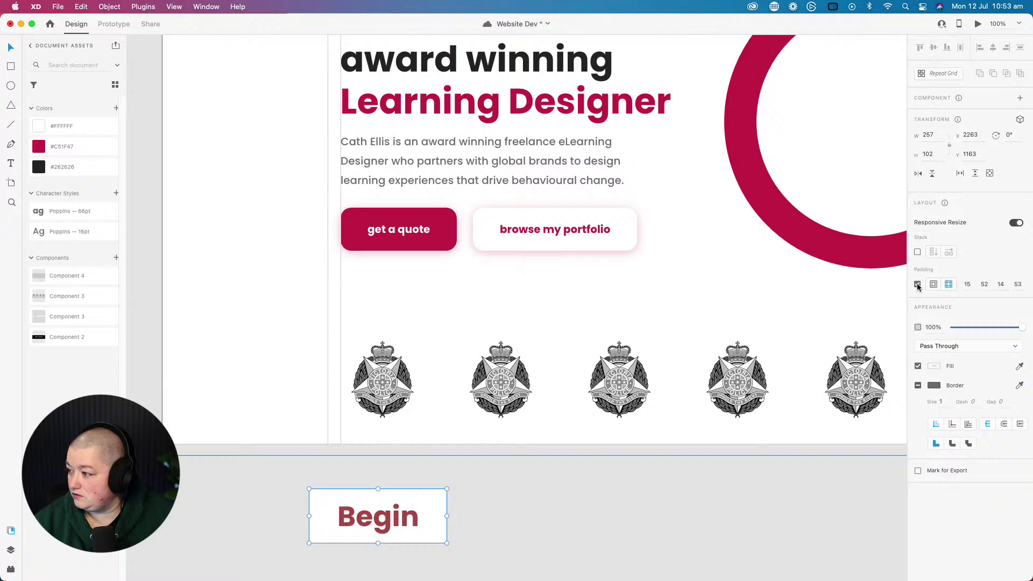
pyautogui.click(968, 284)
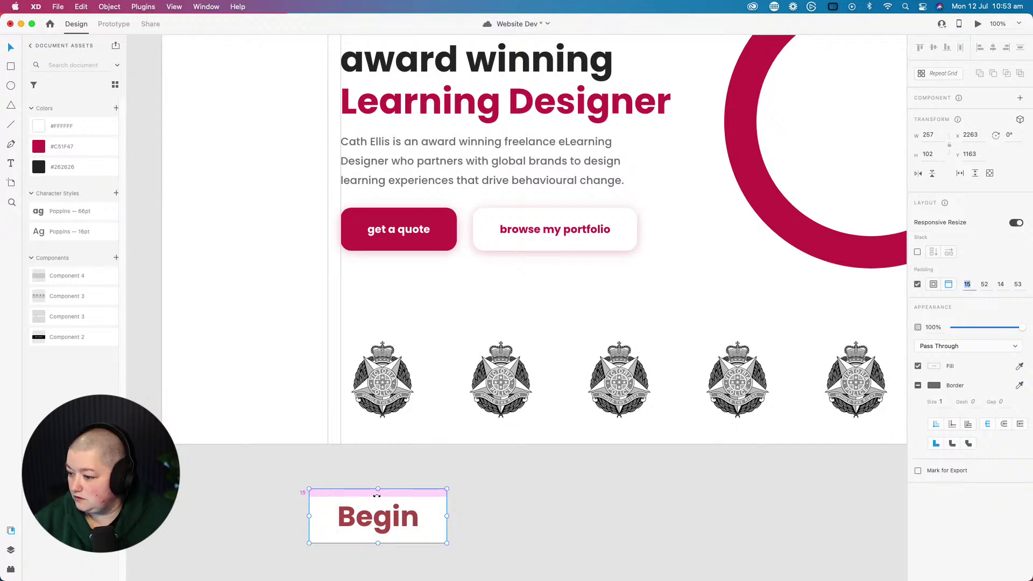
pyautogui.click(935, 285)
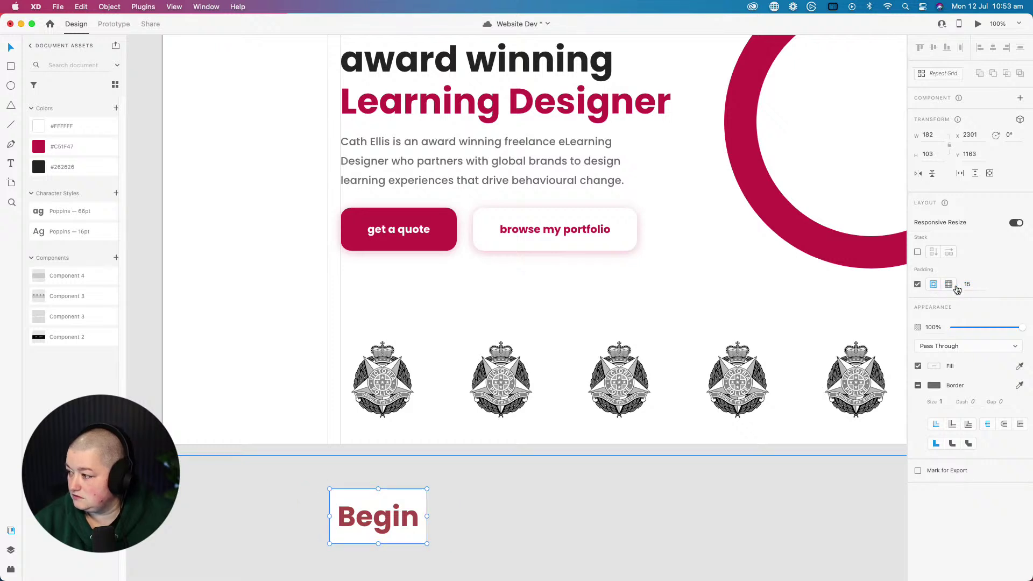
pyautogui.click(949, 285)
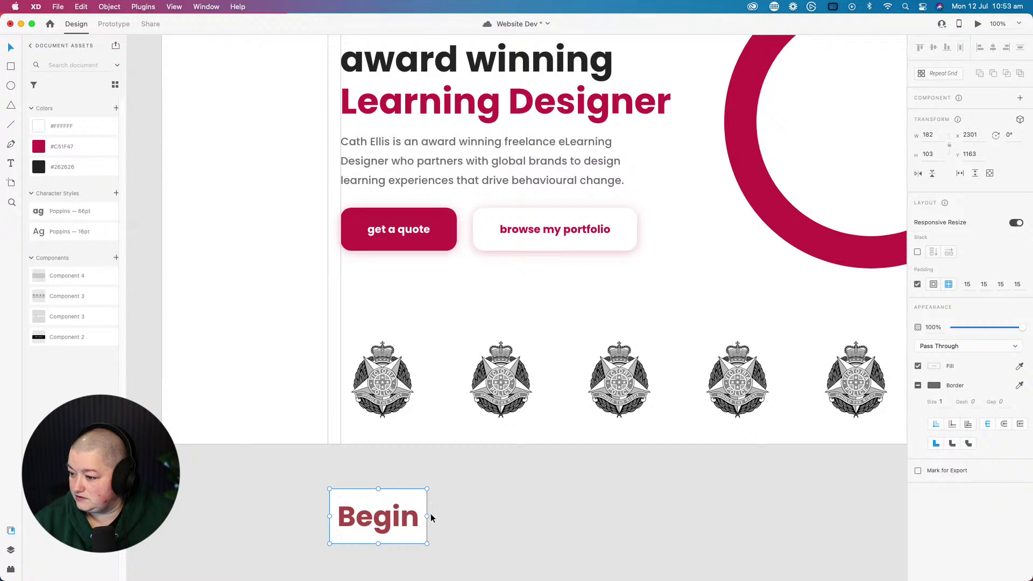
# - Set the "Begin" button's right and left padding to 60 each
pyautogui.click(984, 284)
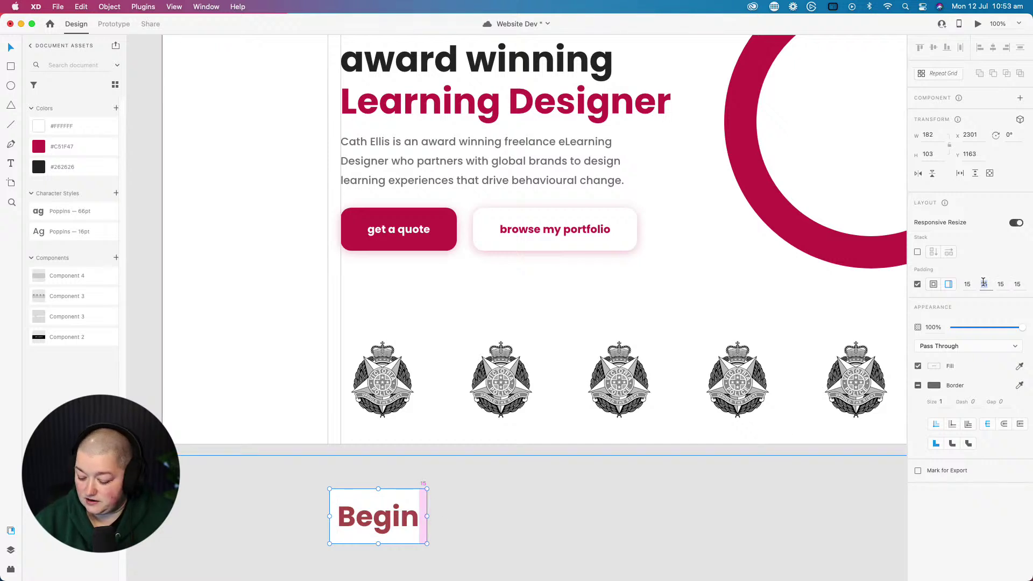
pyautogui.write('60')
pyautogui.press('Return')
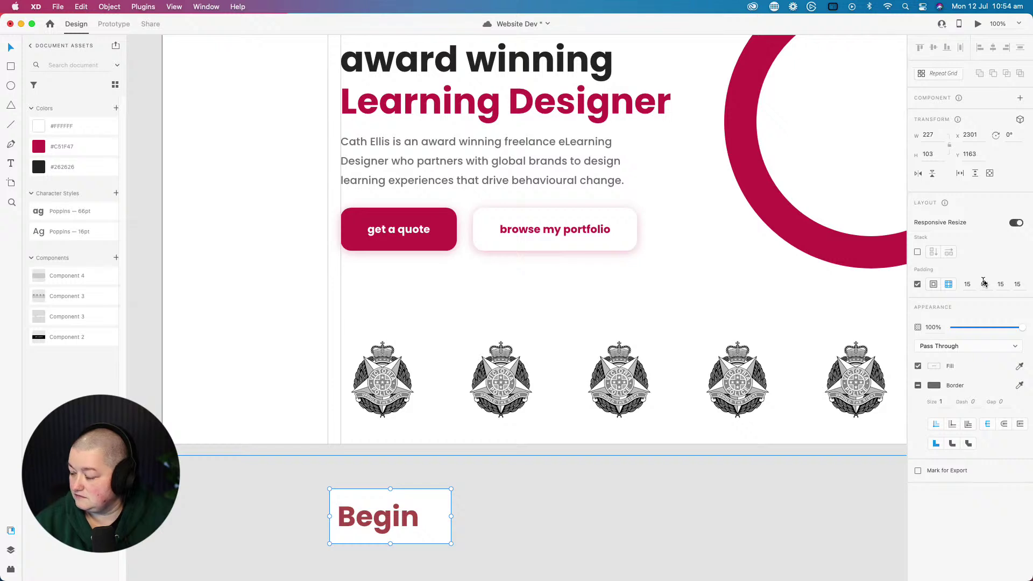
pyautogui.click(1017, 285)
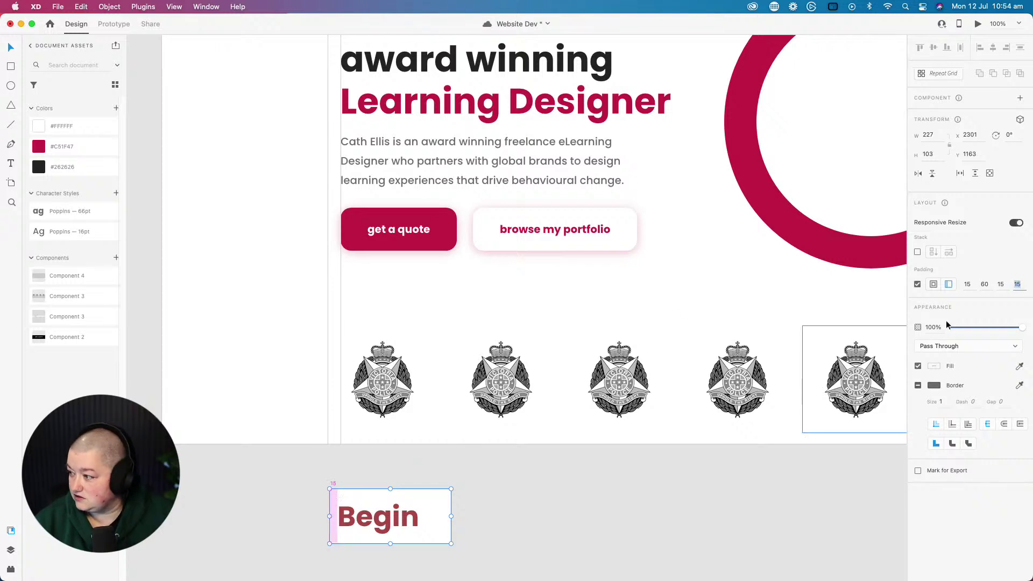
pyautogui.press('Return')
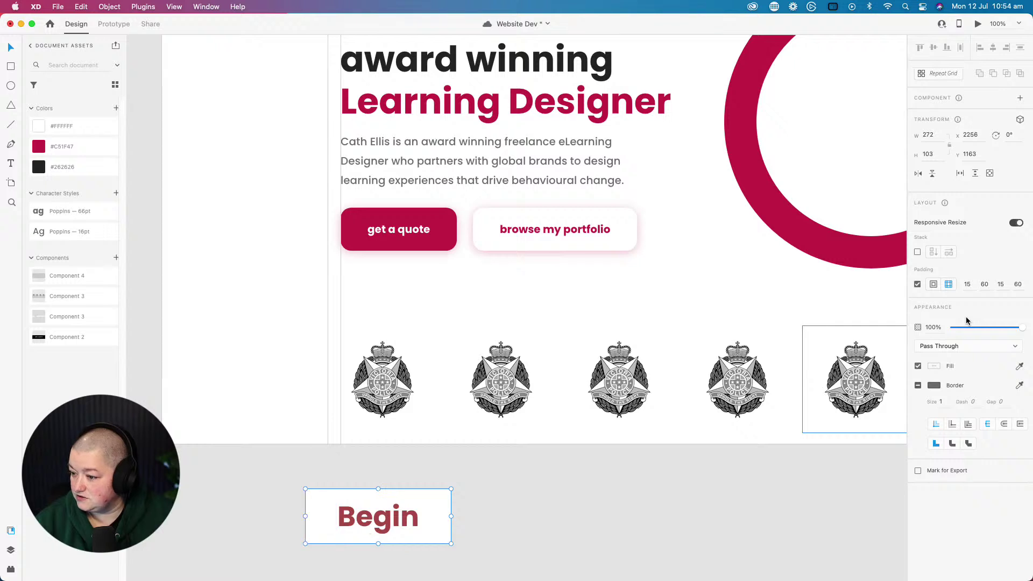
pyautogui.click(506, 508)
# - Replace the button's "Begin" label with "Hello"
pyautogui.click(411, 521)
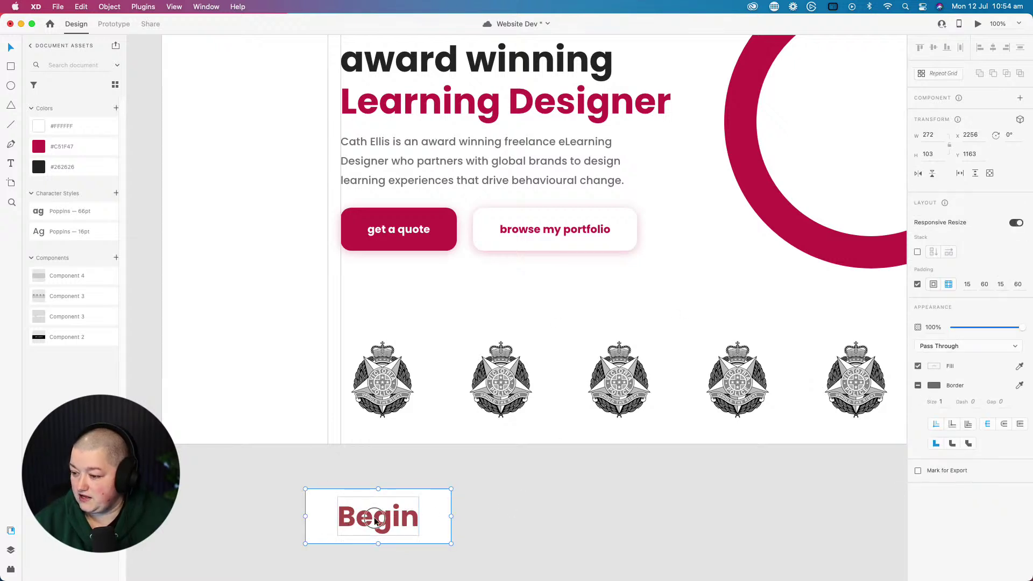
pyautogui.doubleClick(411, 521)
pyautogui.doubleClick(382, 520)
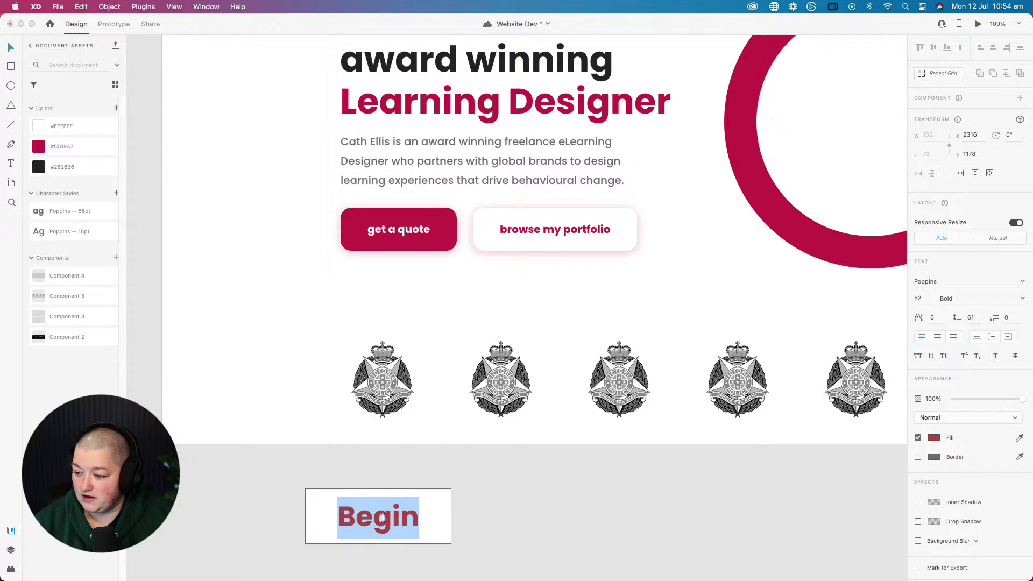
pyautogui.write('Hello')
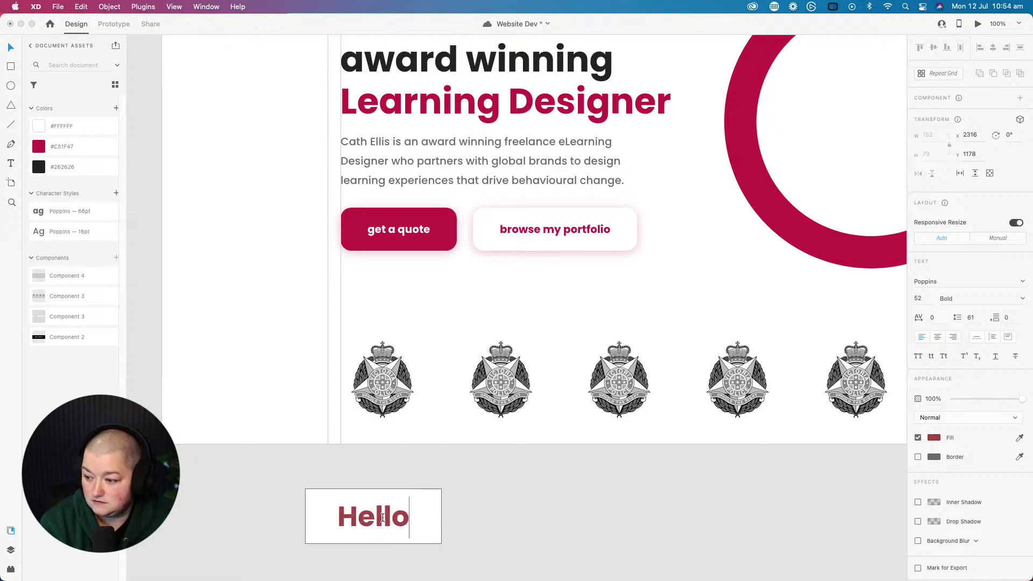
pyautogui.press('Escape')
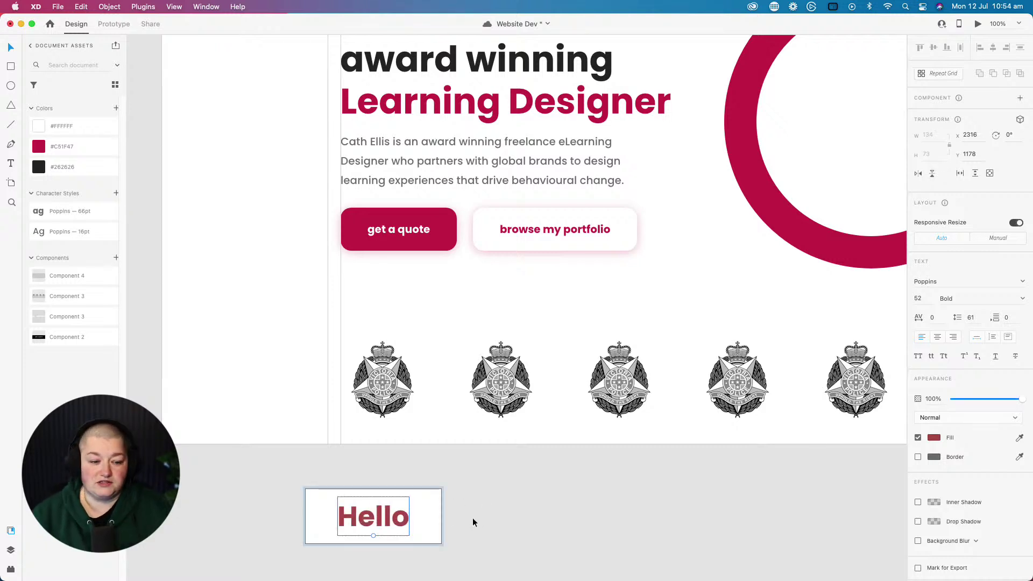
pyautogui.click(473, 517)
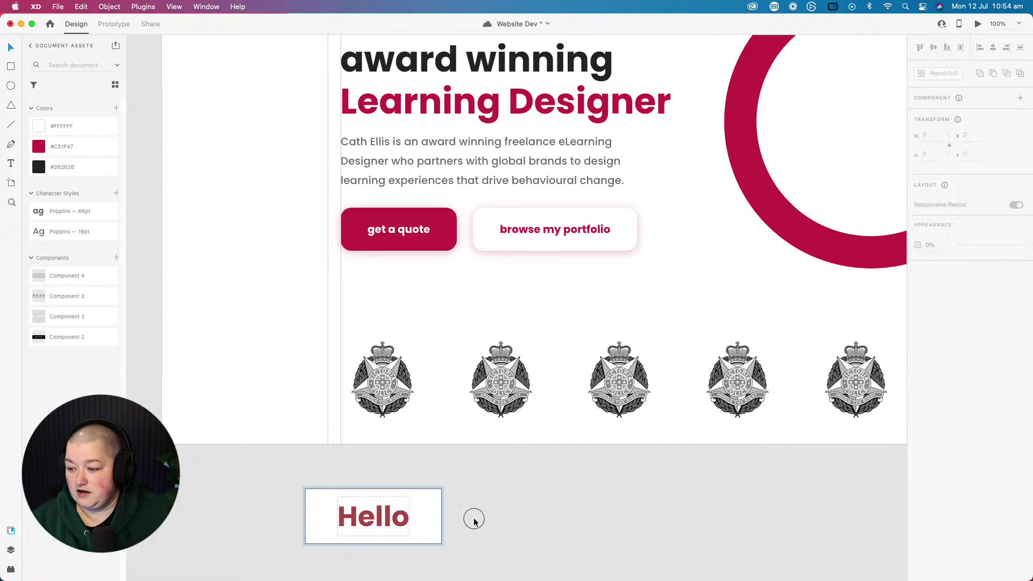
# - Round the corners of the "Hello" button's rectangle to a radius of 20 and remove its border
pyautogui.click(328, 496)
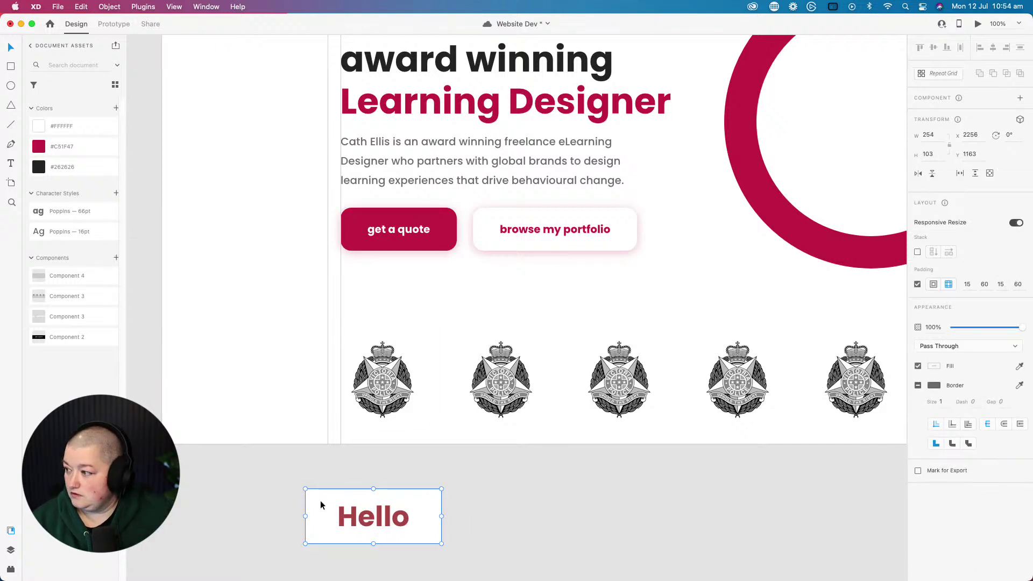
pyautogui.doubleClick(320, 501)
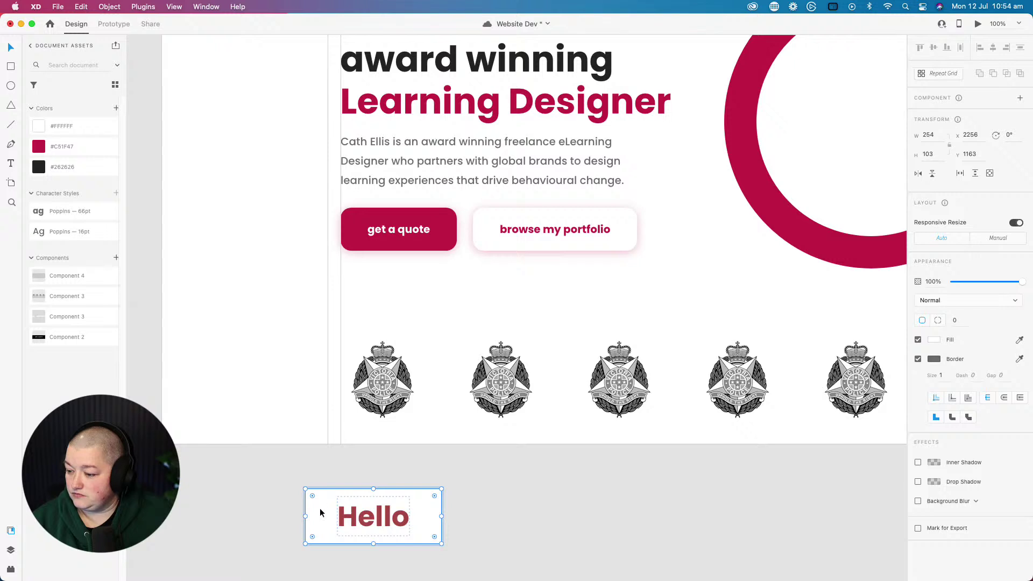
pyautogui.click(286, 508)
pyautogui.doubleClick(322, 505)
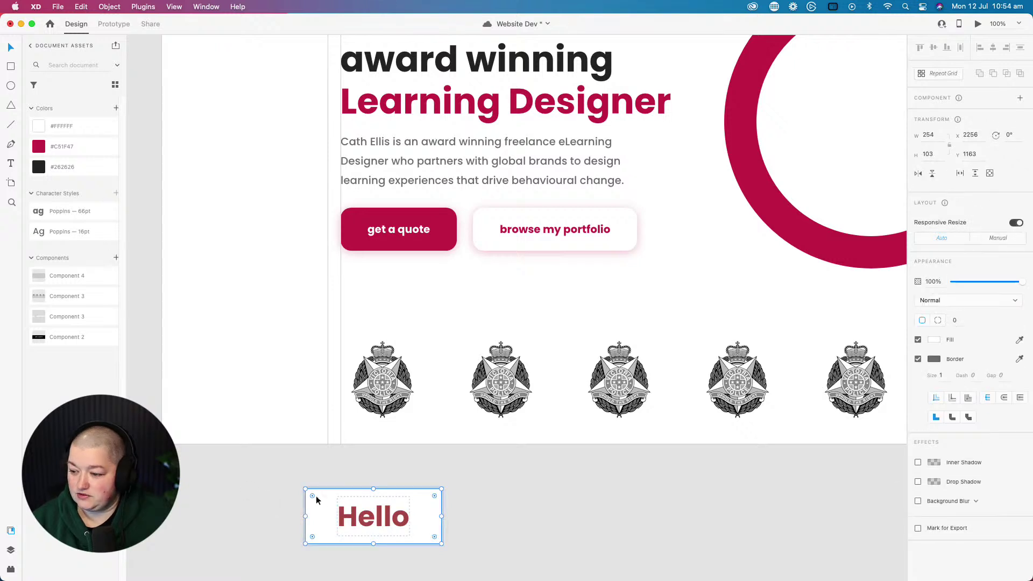
pyautogui.moveTo(312, 495); pyautogui.dragTo(317, 501)
pyautogui.click(959, 321)
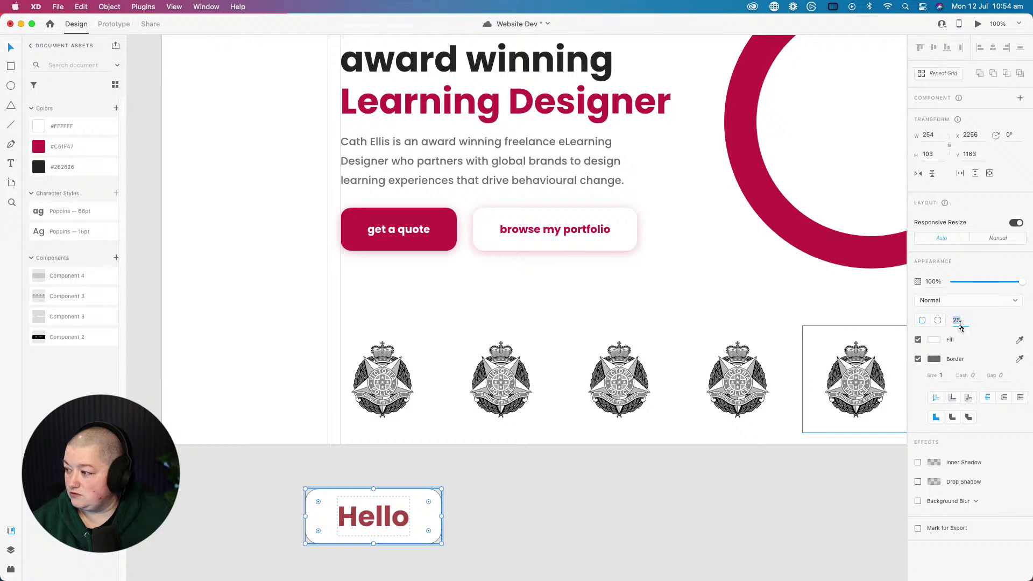
pyautogui.write('20')
pyautogui.press('Return')
pyautogui.click(919, 359)
pyautogui.click(816, 449)
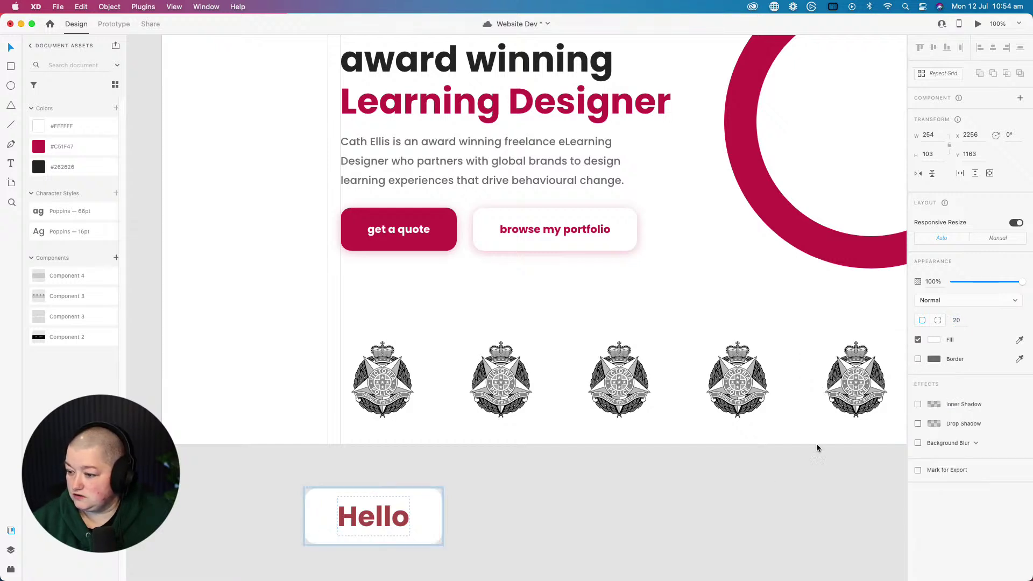
# - Add a drop shadow with a blur of 17 to the "Hello" button's rectangle, matching the "get a quote" button
pyautogui.click(431, 237)
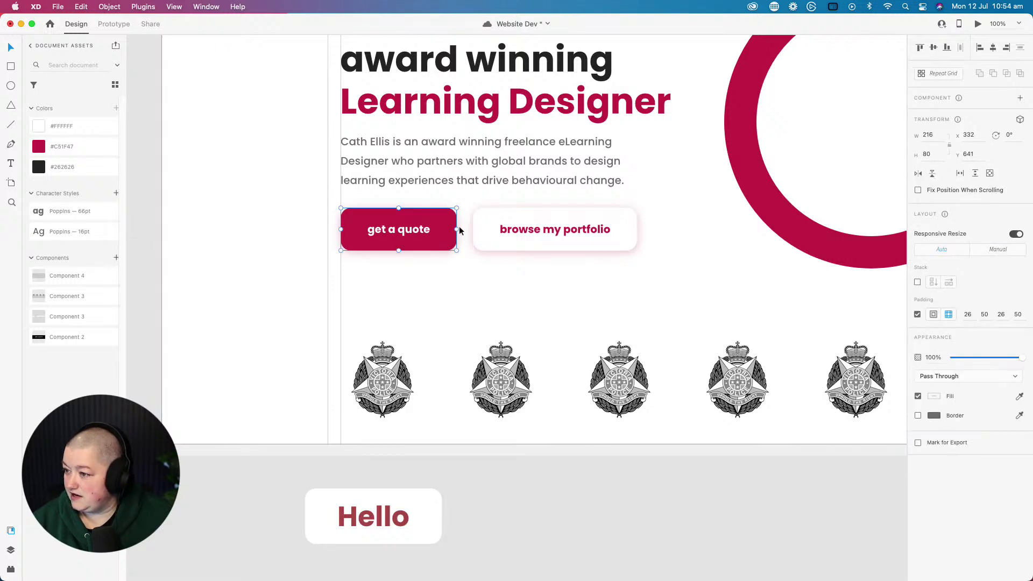
pyautogui.doubleClick(440, 244)
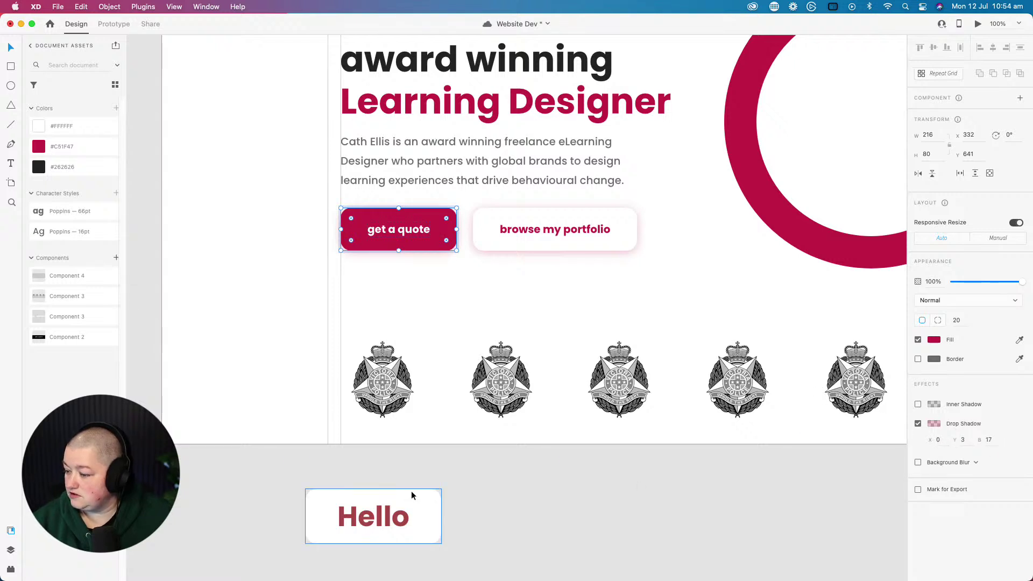
pyautogui.doubleClick(434, 499)
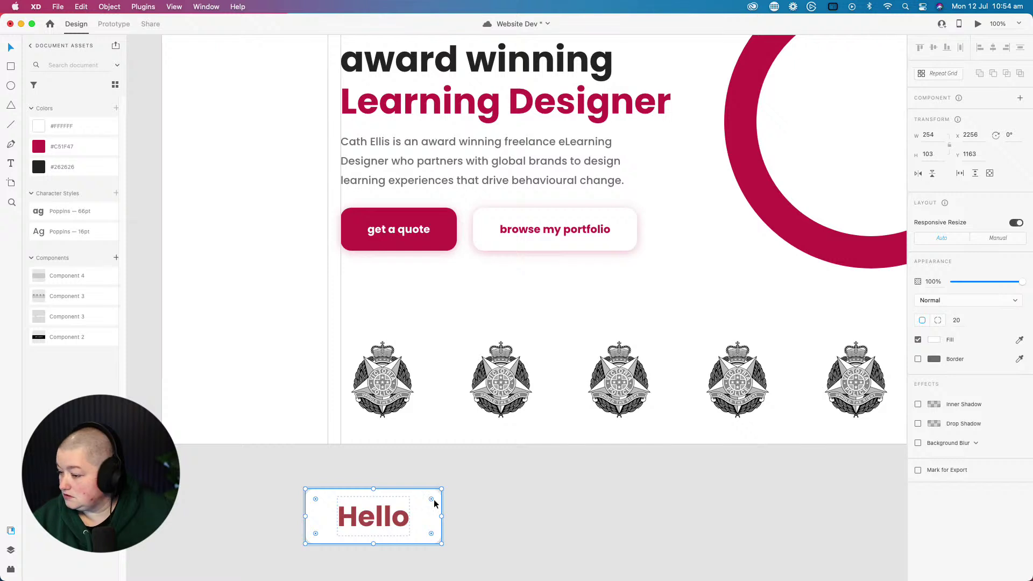
pyautogui.click(919, 424)
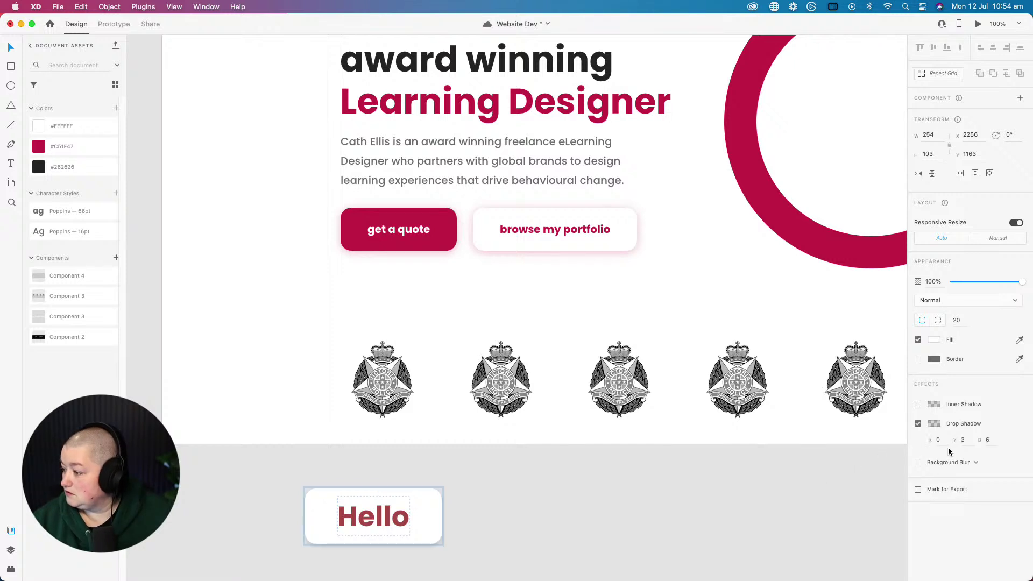
pyautogui.click(992, 439)
pyautogui.doubleClick(992, 440)
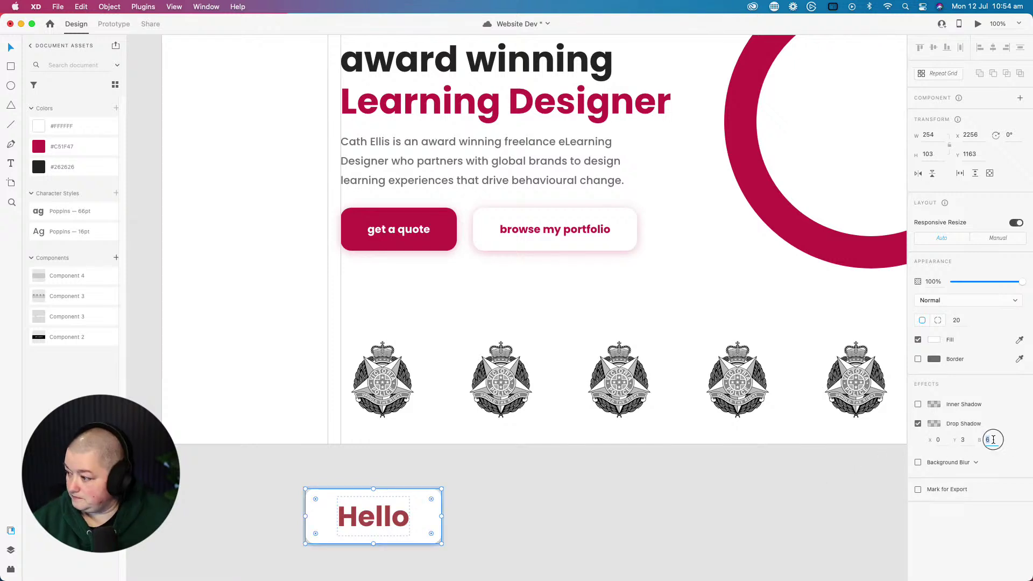
pyautogui.write('17')
pyautogui.press('Return')
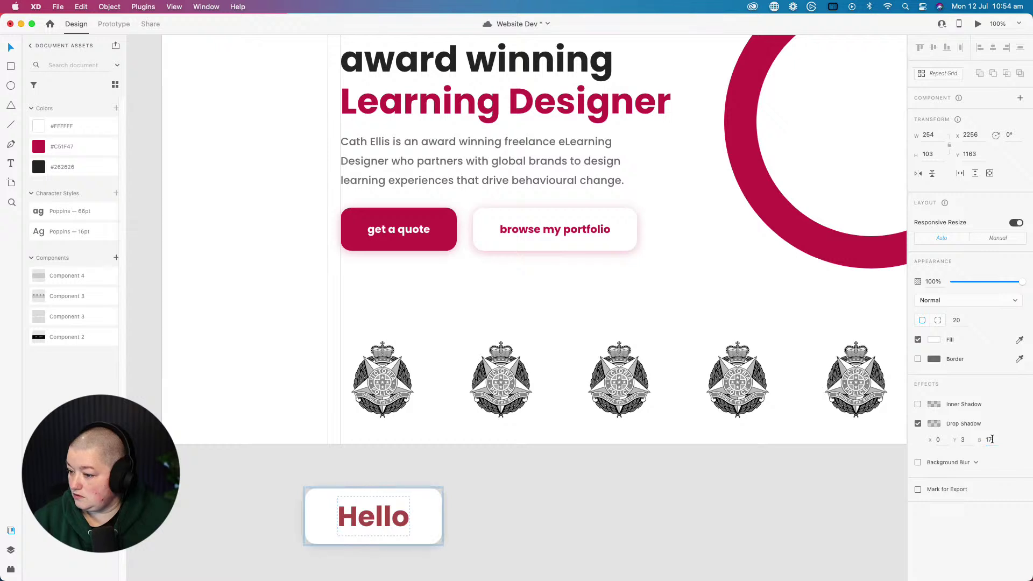
# - Change the "Hello" button's drop shadow colour to the red #B41818 at 16% opacity
pyautogui.click(934, 424)
pyautogui.click(878, 390)
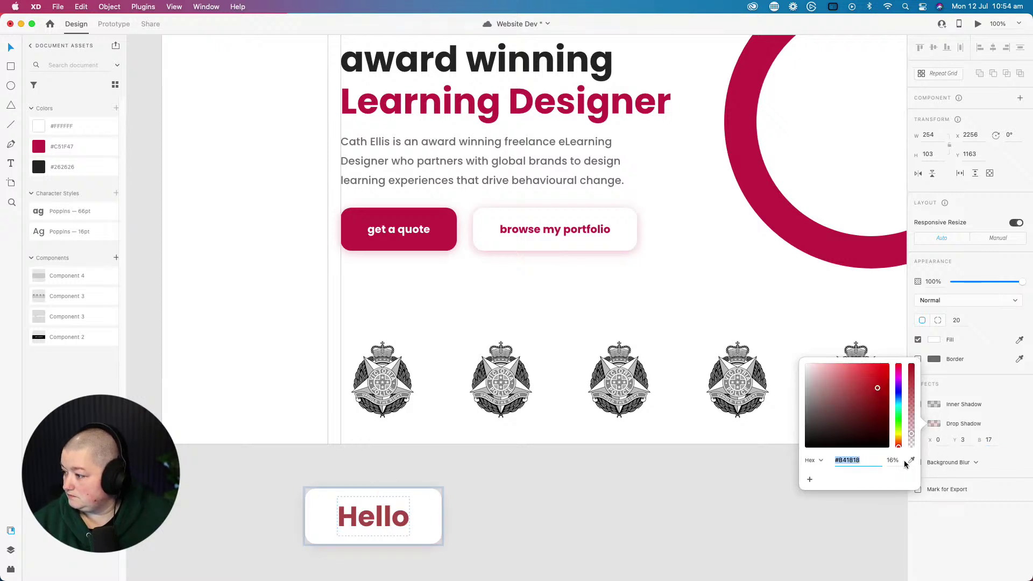
pyautogui.click(624, 510)
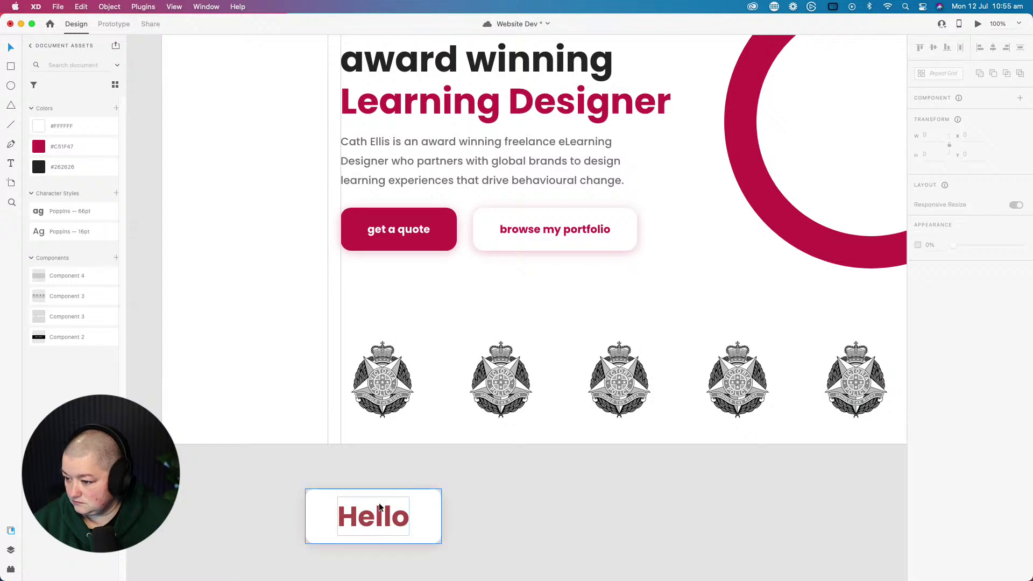
# - Check the "Hello" button's shadow against the white artboard beside the crest row and delete the button
pyautogui.click(428, 507)
pyautogui.moveTo(428, 507); pyautogui.dragTo(307, 315)
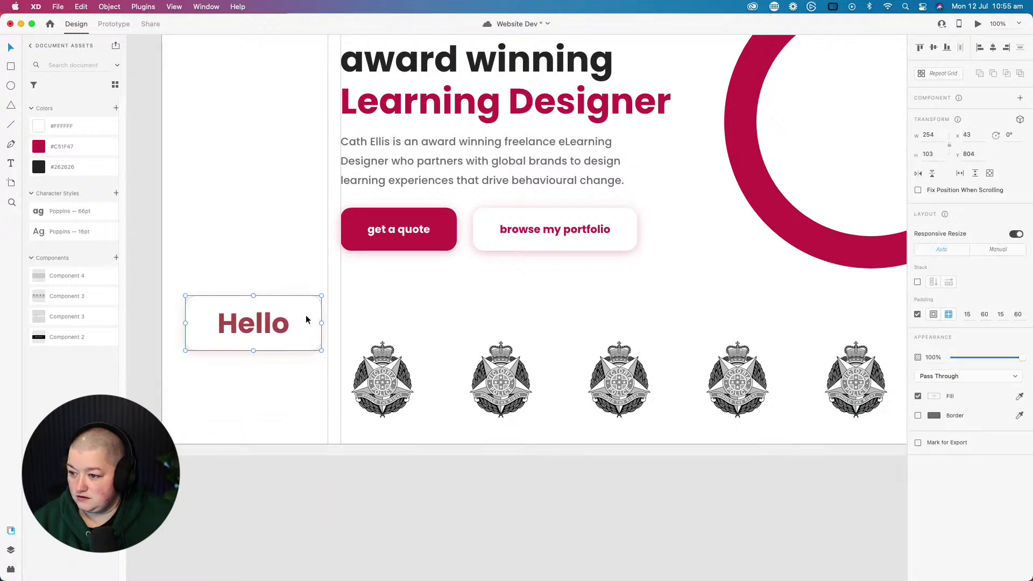
pyautogui.click(293, 538)
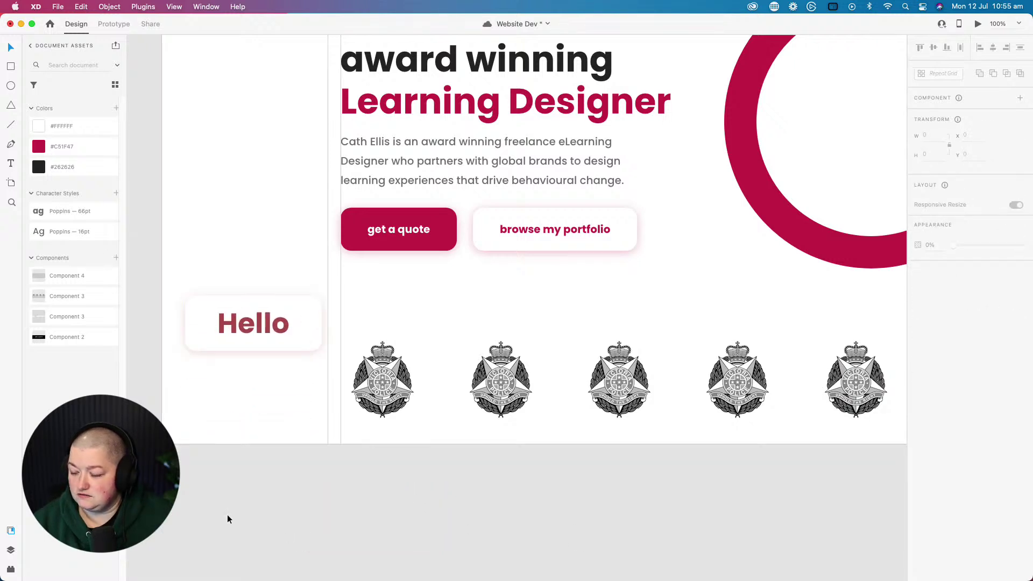
pyautogui.click(305, 297)
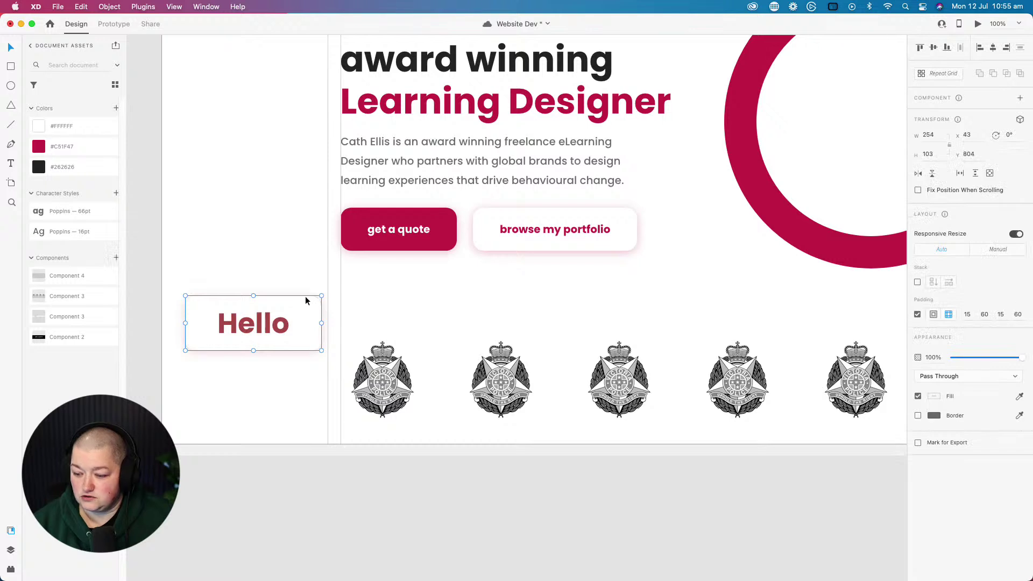
pyautogui.press('Delete')
# - Nudge the wider placeholder bar above the wireframe's cards down slightly so it covers the text behind it
pyautogui.hscroll(-10, 276, 503)
pyautogui.hscroll(-5, 376, 511)
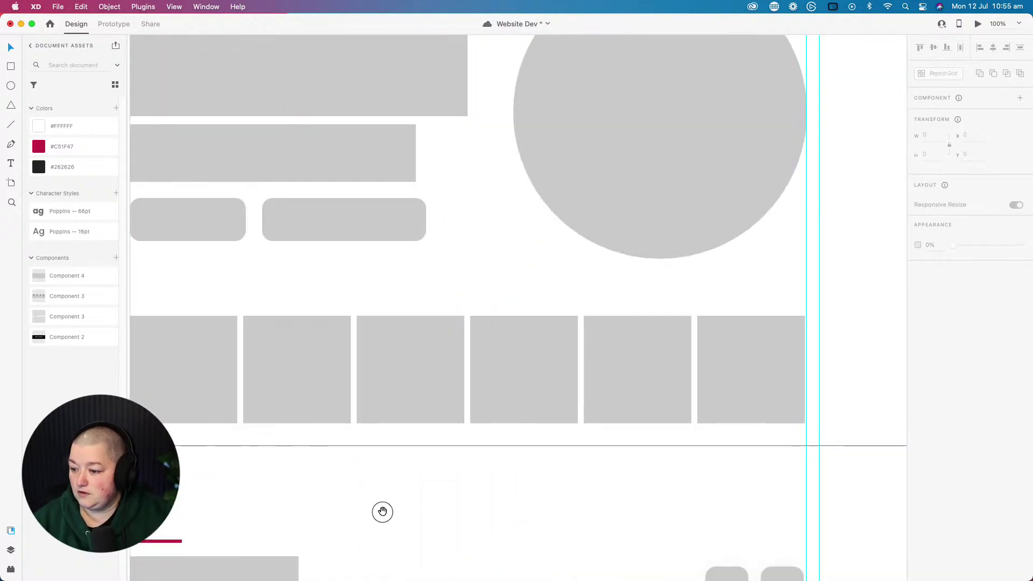
pyautogui.scroll(-5, 382, 512)
pyautogui.hscroll(-3, 383, 512)
pyautogui.moveTo(466, 461); pyautogui.dragTo(394, 309)
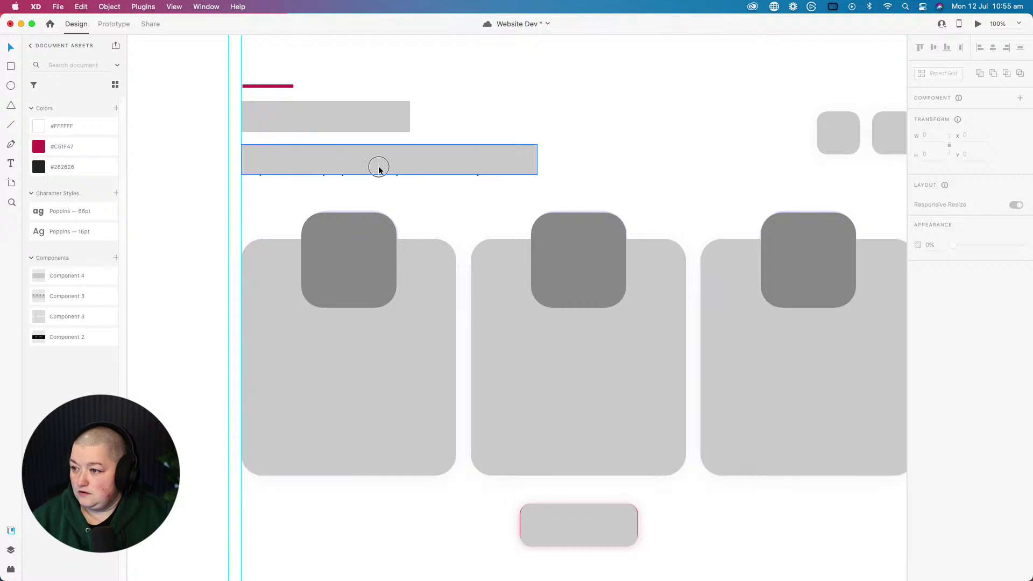
pyautogui.click(379, 167)
pyautogui.moveTo(390, 175); pyautogui.dragTo(390, 147)
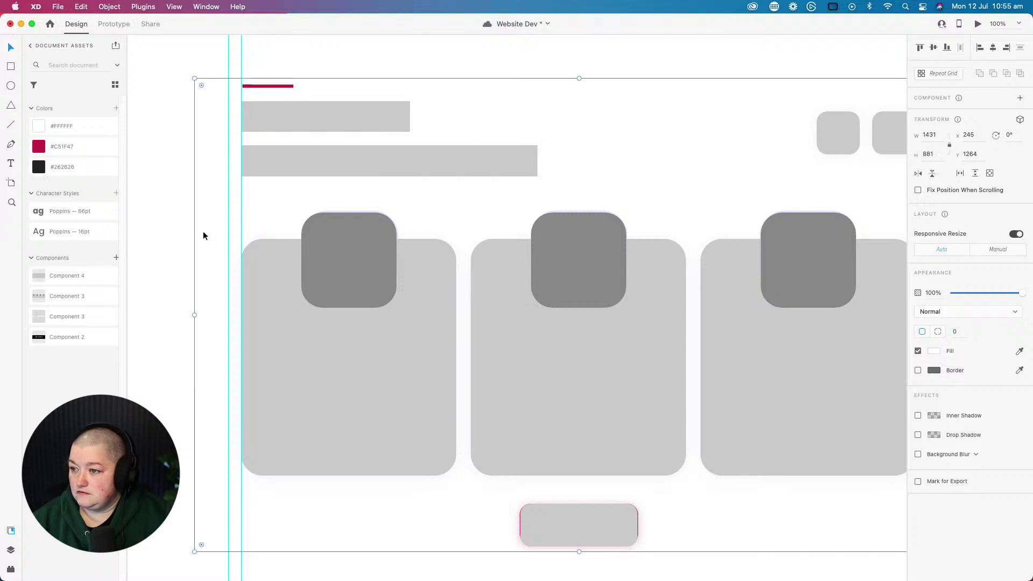
pyautogui.click(160, 234)
pyautogui.scroll(-3, 198, 323)
pyautogui.scroll(-6, 198, 325)
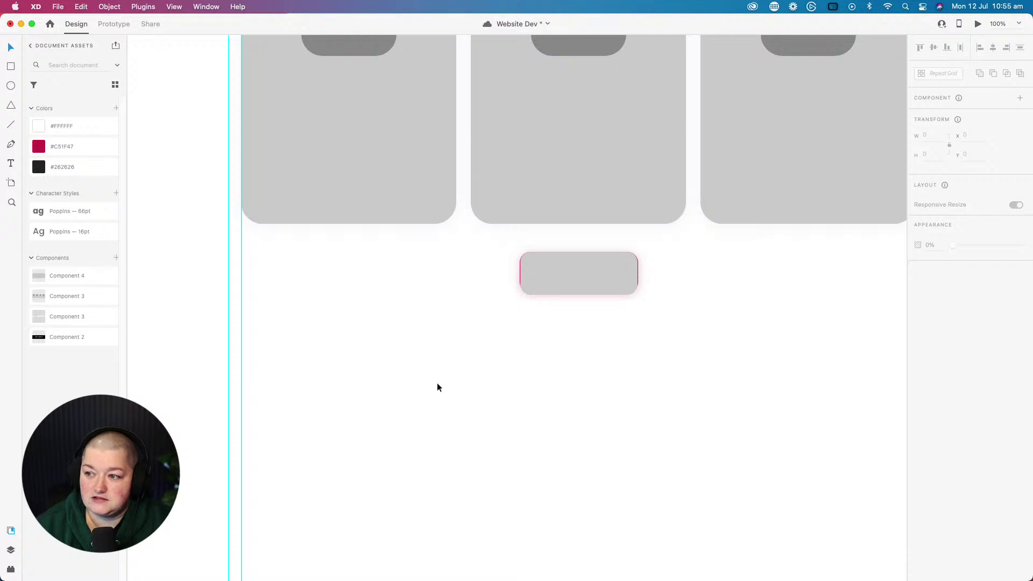
pyautogui.scroll(6, 436, 385)
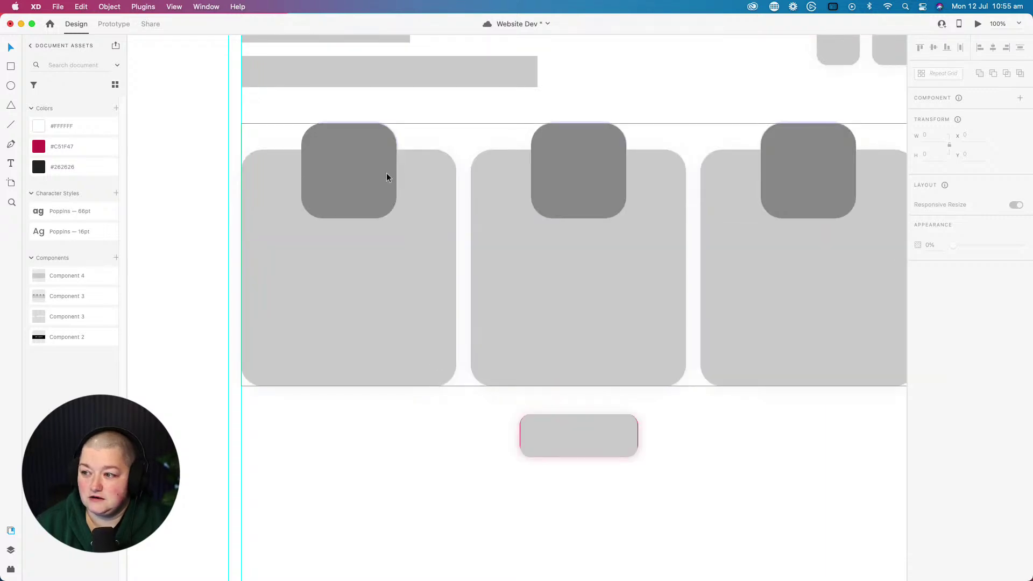
pyautogui.click(349, 499)
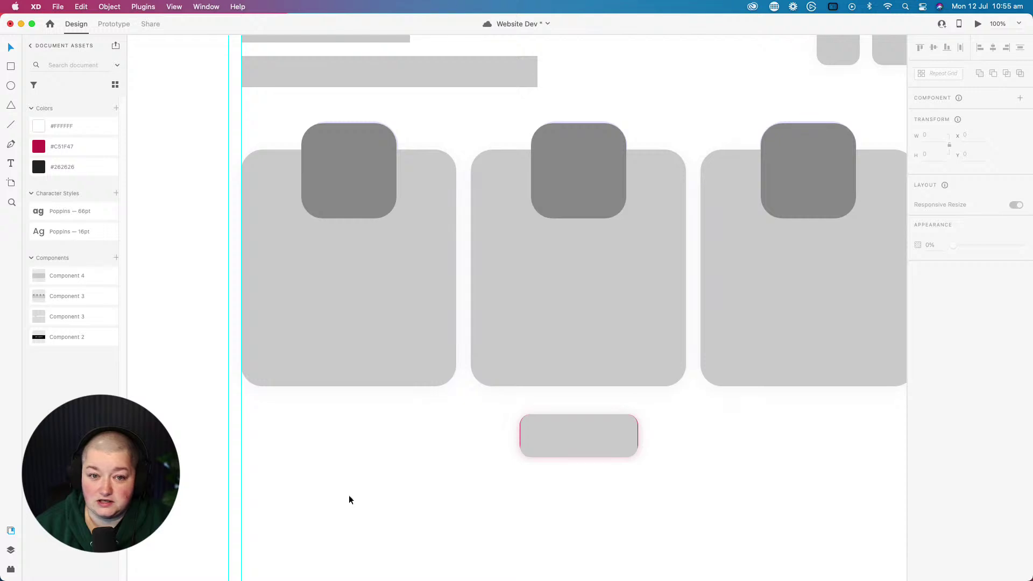
# - Review the Lo Fidelity wireframe from its navigation header through the hero placeholders to the row of six squares
pyautogui.scroll(15, 349, 495)
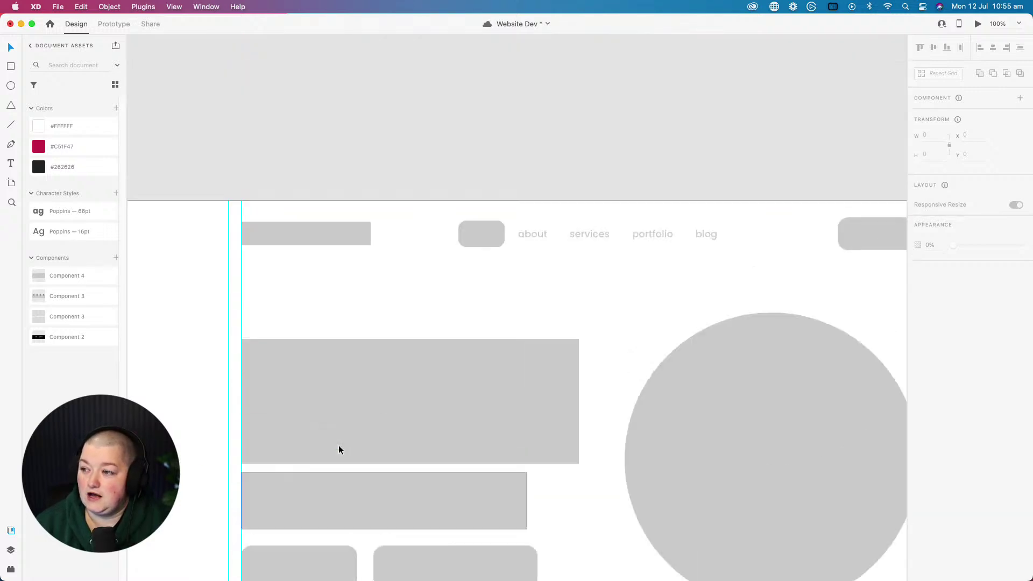
pyautogui.scroll(-8, 338, 431)
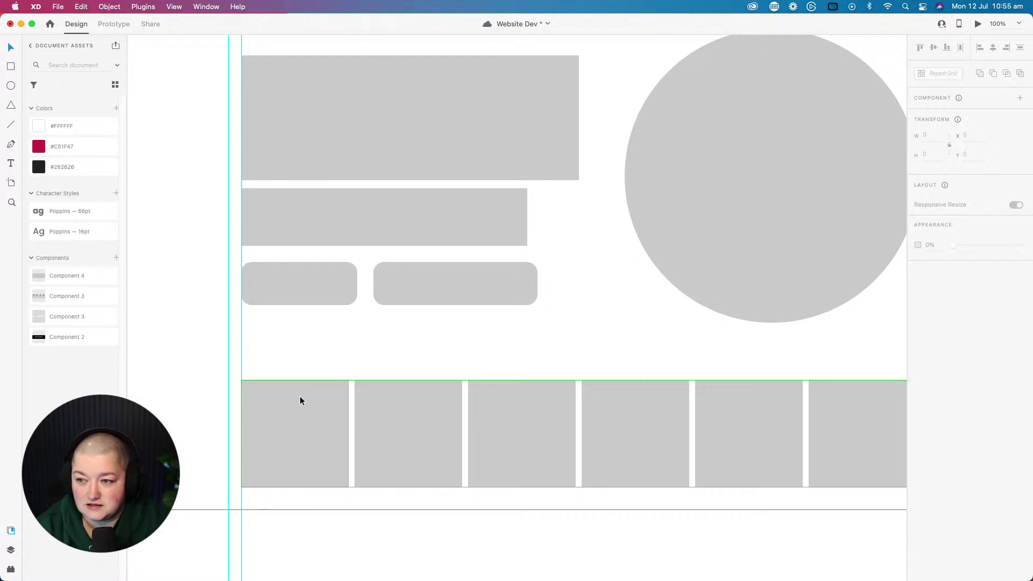
pyautogui.scroll(5, 302, 376)
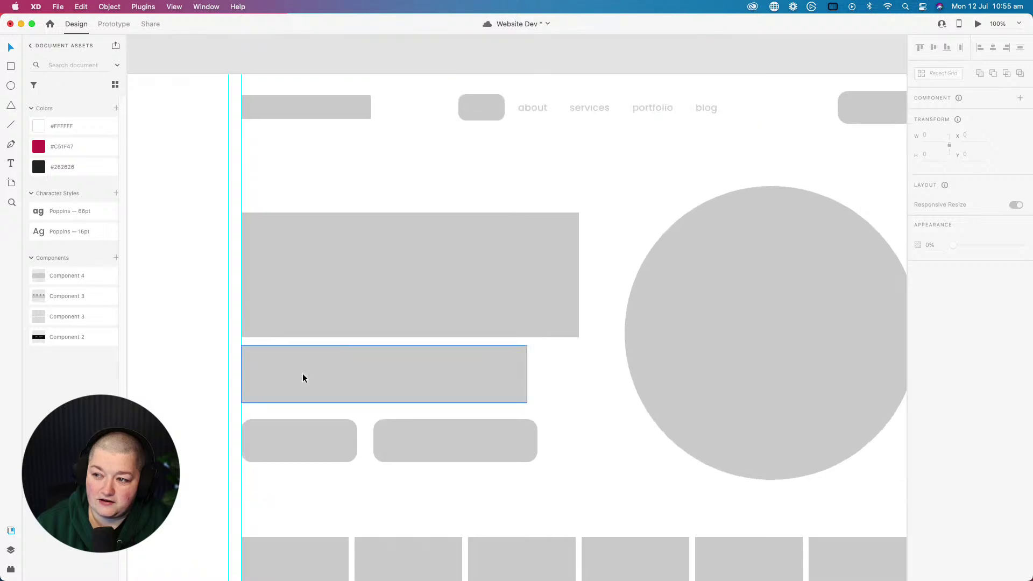
pyautogui.scroll(2, 302, 374)
pyautogui.scroll(-1, 303, 373)
pyautogui.scroll(-2, 302, 374)
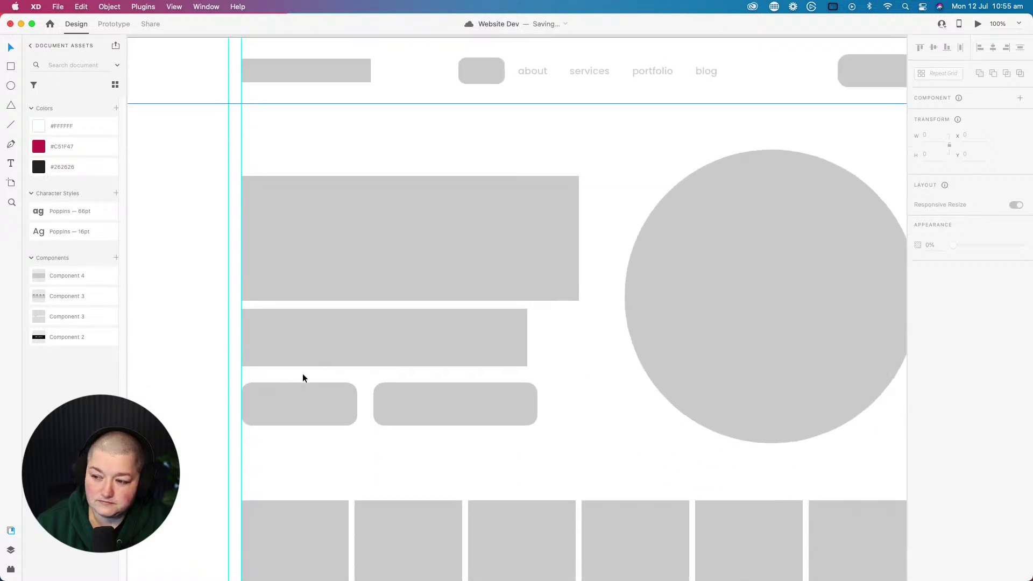
pyautogui.scroll(-3, 303, 377)
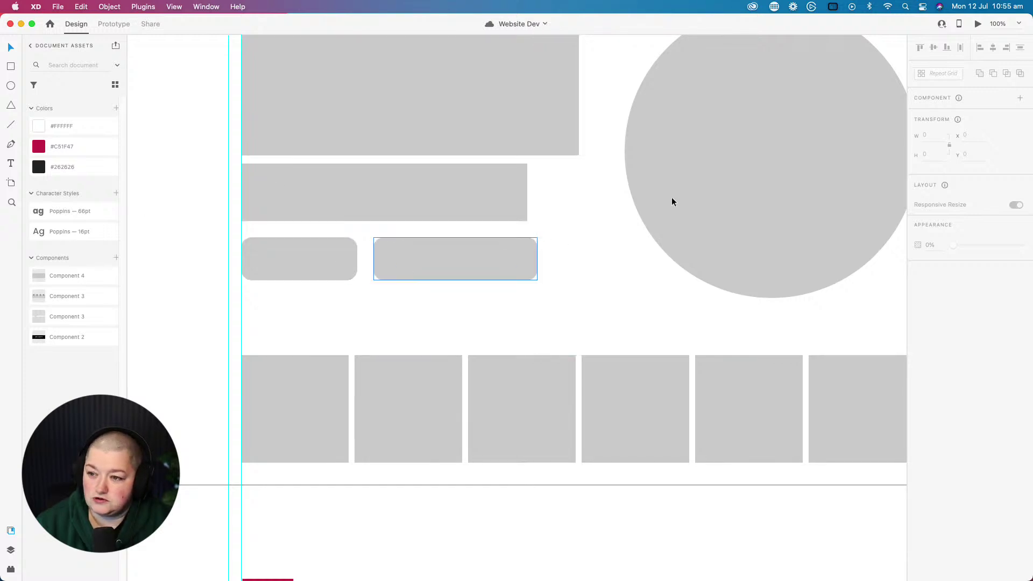
# - Set the canvas zoom to 50% and compare the Lo Fidelity wireframe's hero section with the Hi Fidelity artboard
pyautogui.click(1019, 25)
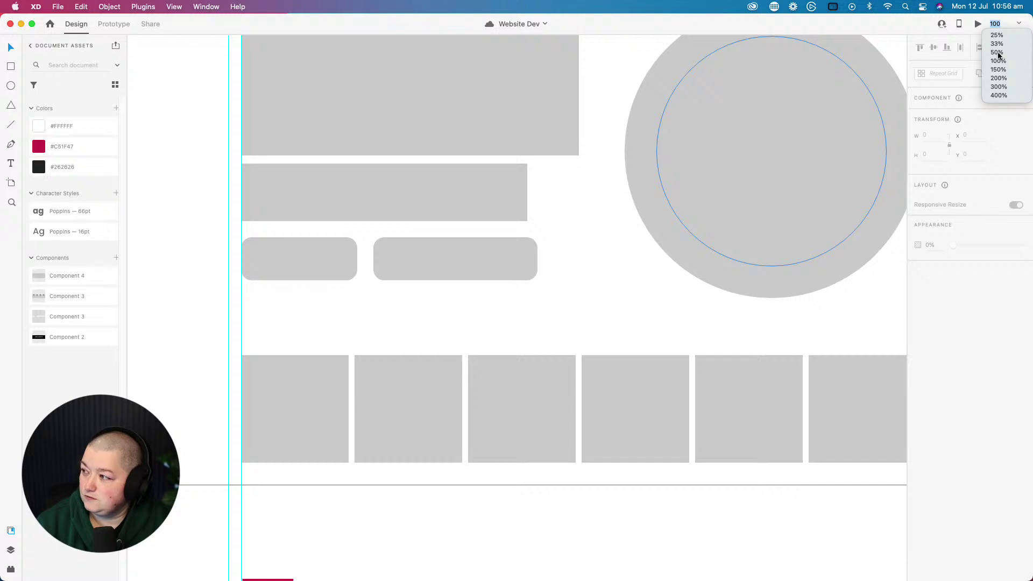
pyautogui.click(997, 53)
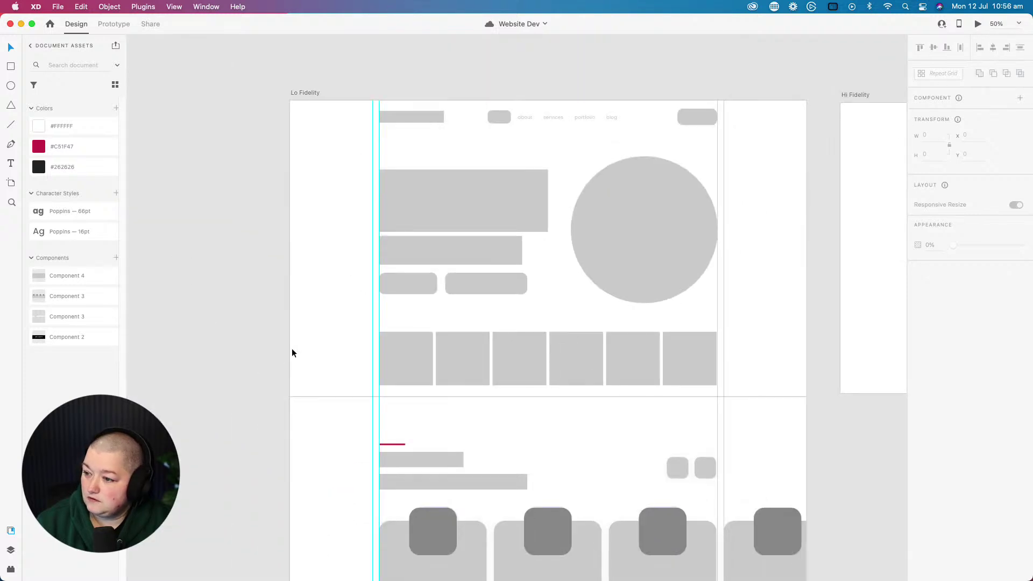
pyautogui.hscroll(5, 175, 339)
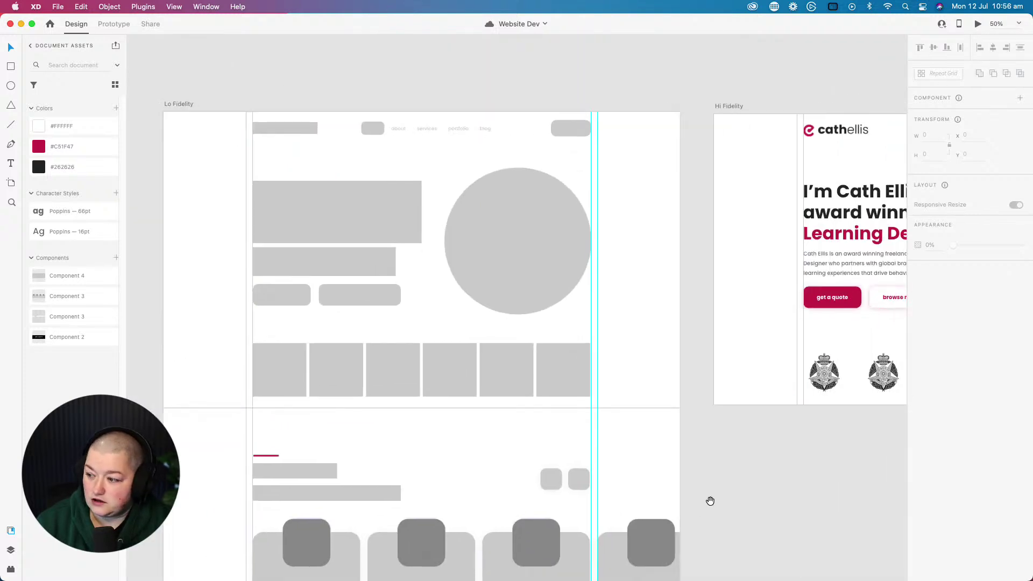
pyautogui.scroll(-2, 706, 422)
pyautogui.scroll(-5, 707, 421)
pyautogui.hscroll(3, 692, 280)
pyautogui.scroll(2, 692, 279)
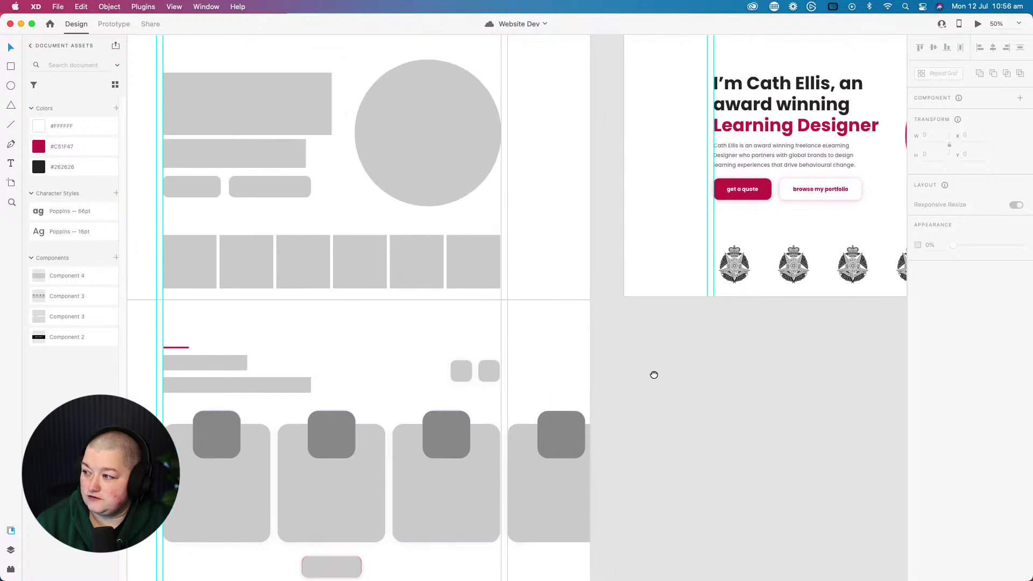
pyautogui.scroll(3, 689, 379)
pyautogui.hscroll(-1, 689, 380)
pyautogui.click(768, 212)
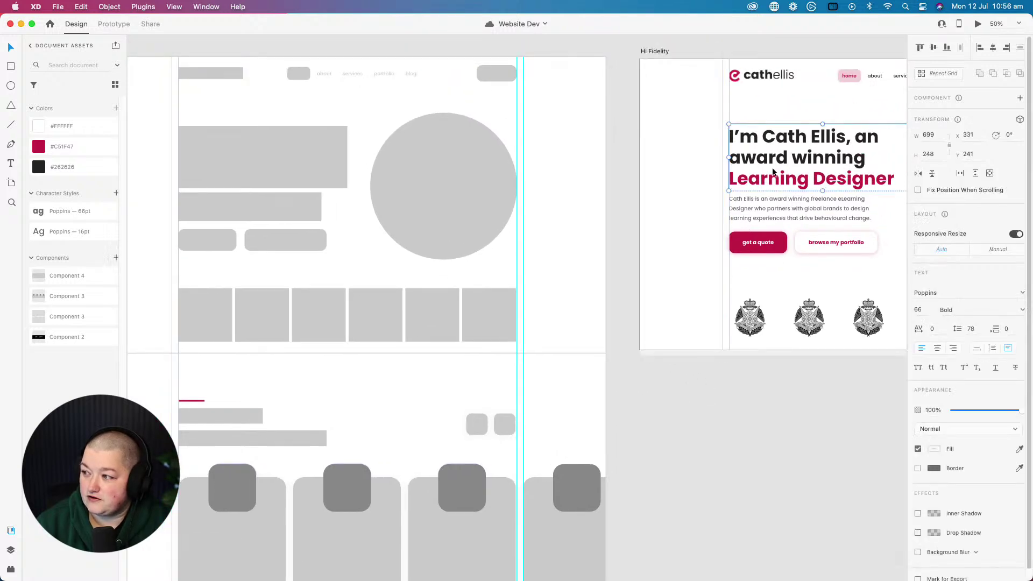
pyautogui.click(824, 237)
pyautogui.click(694, 459)
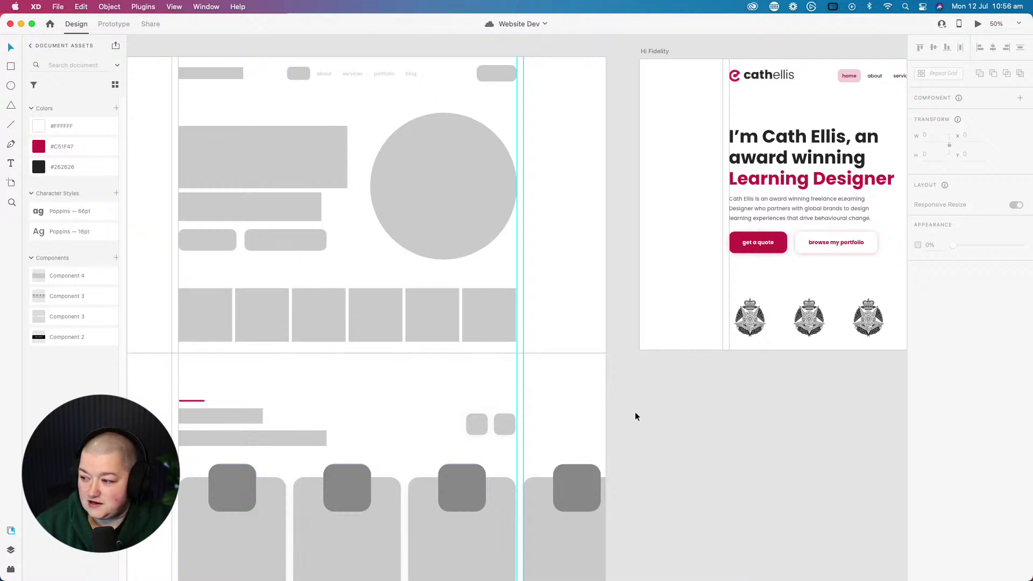
# - Examine the Lo Fidelity wireframe's card section down to the artboard's end, and the finished Hi Fidelity hero section
pyautogui.scroll(-5, 645, 411)
pyautogui.hscroll(-4, 645, 411)
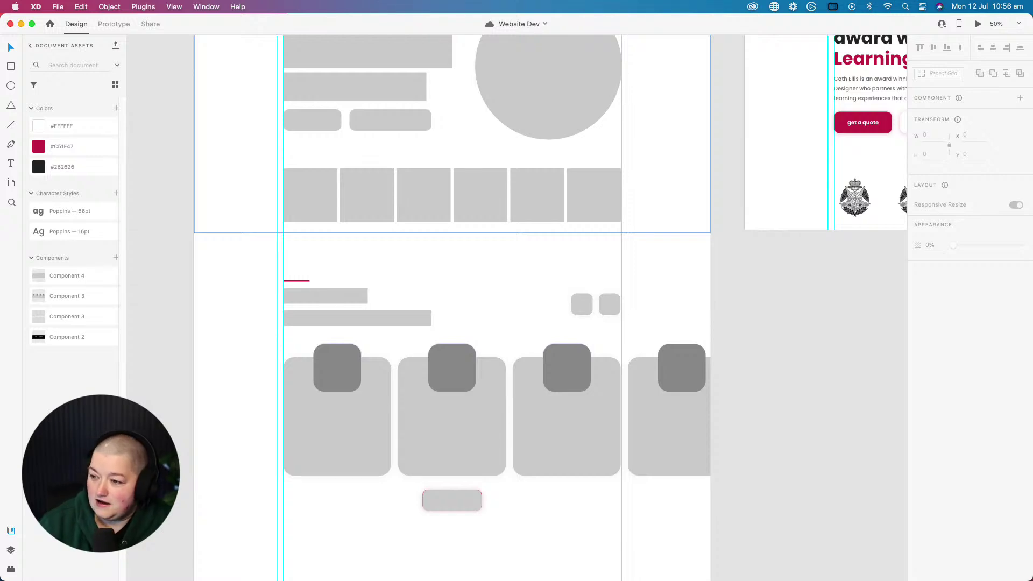
pyautogui.scroll(-5, 783, 319)
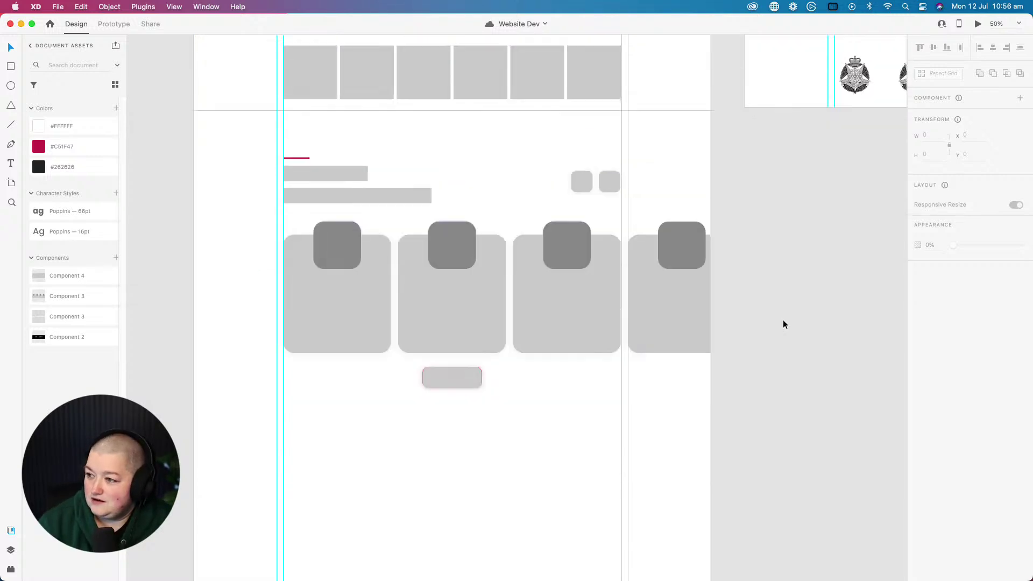
pyautogui.scroll(7, 782, 320)
pyautogui.scroll(-7, 783, 319)
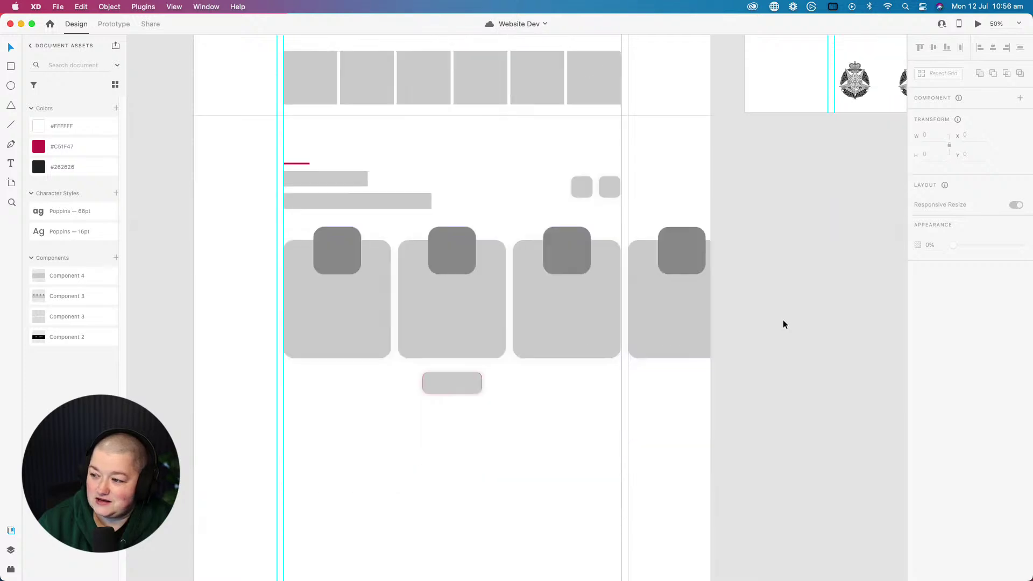
pyautogui.scroll(-5, 783, 321)
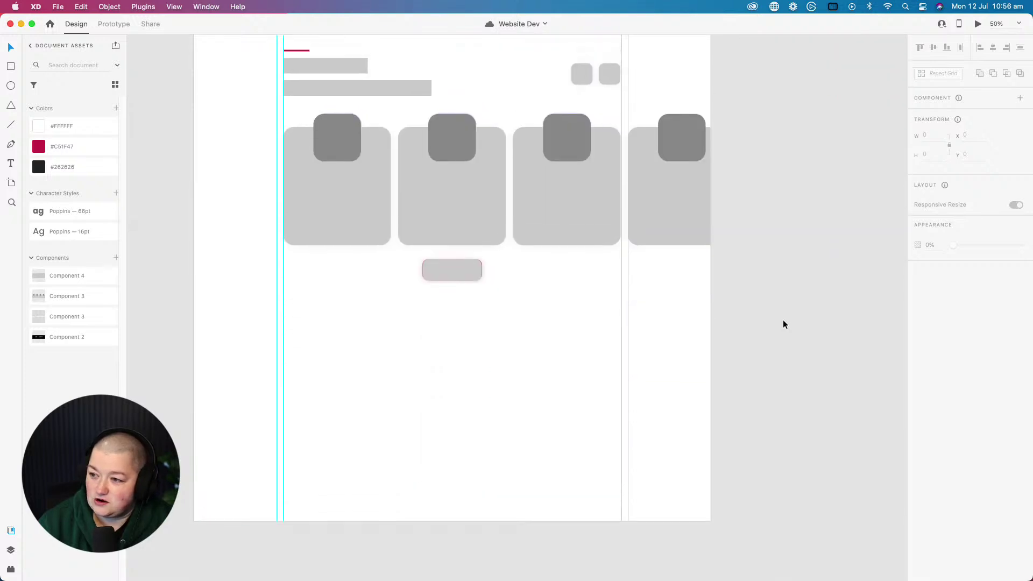
pyautogui.scroll(20, 784, 324)
pyautogui.scroll(-3, 784, 325)
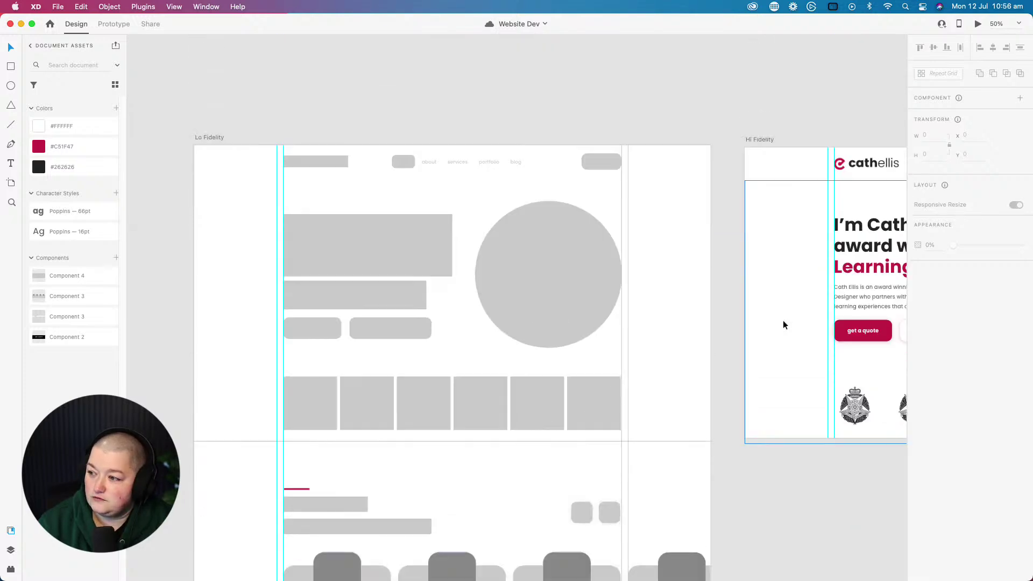
pyautogui.scroll(-1, 783, 325)
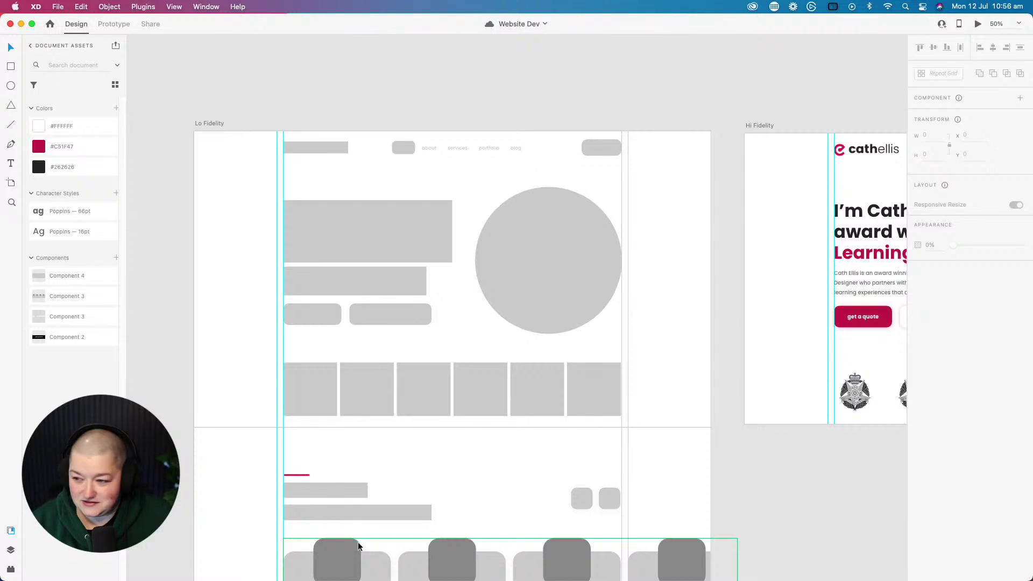
pyautogui.moveTo(756, 524); pyautogui.dragTo(686, 252)
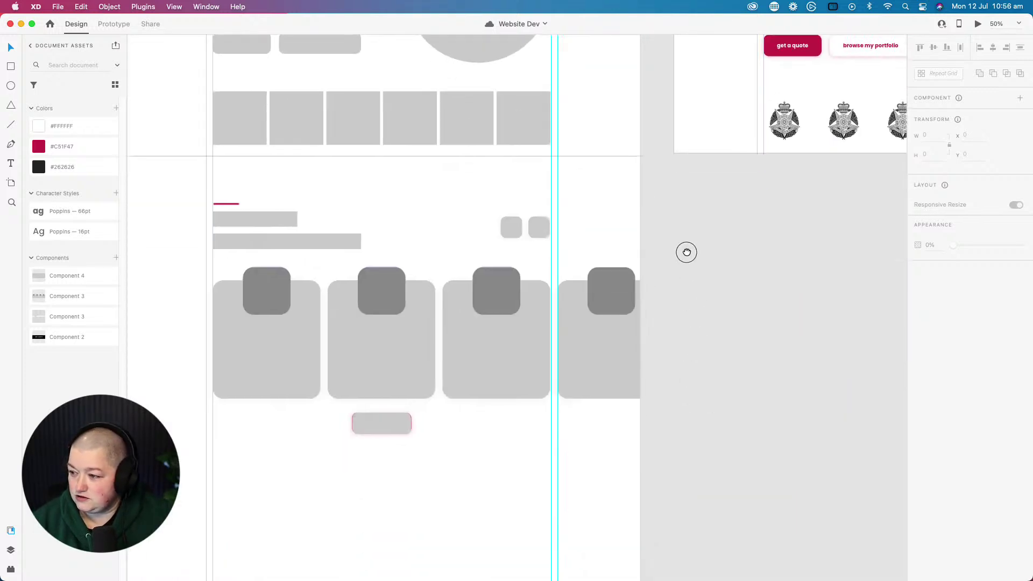
pyautogui.scroll(-8, 701, 403)
pyautogui.scroll(-2, 736, 333)
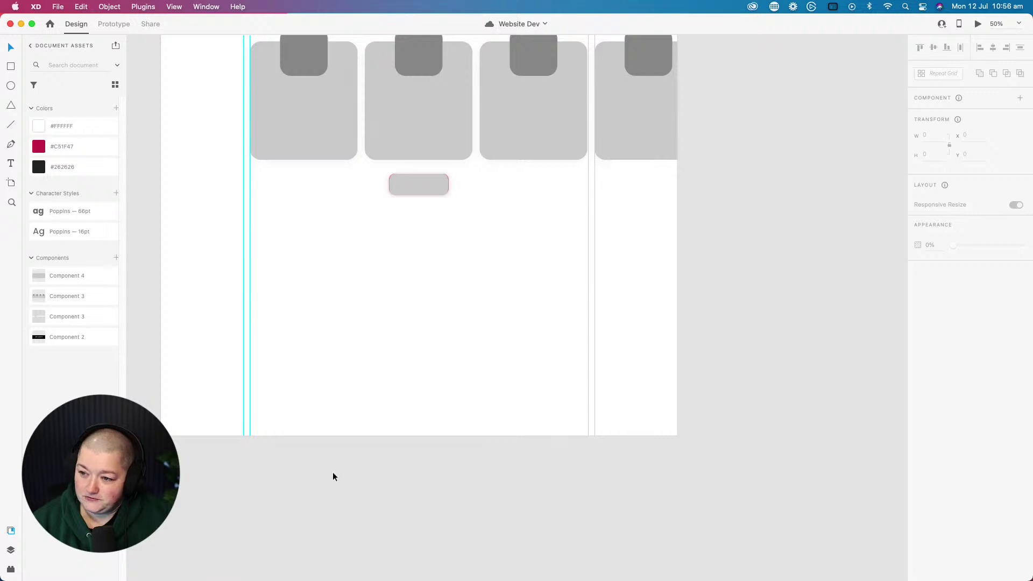
pyautogui.moveTo(686, 319); pyautogui.dragTo(630, 381)
pyautogui.scroll(10, 630, 381)
pyautogui.hscroll(8, 630, 381)
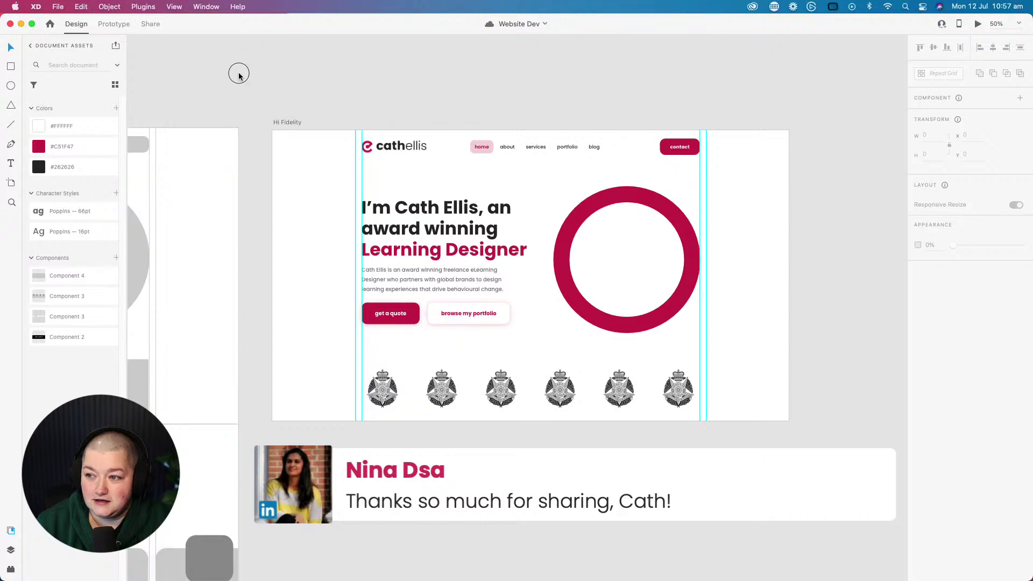
# - Open the recent document "The Learning Pro"
pyautogui.click(201, 80)
pyautogui.moveTo(201, 80); pyautogui.dragTo(678, 70)
pyautogui.moveTo(355, 78)
pyautogui.mouseDown()
pyautogui.moveTo(396, 87)
pyautogui.moveTo(341, 88)
pyautogui.mouseUp()
pyautogui.click(55, 7)
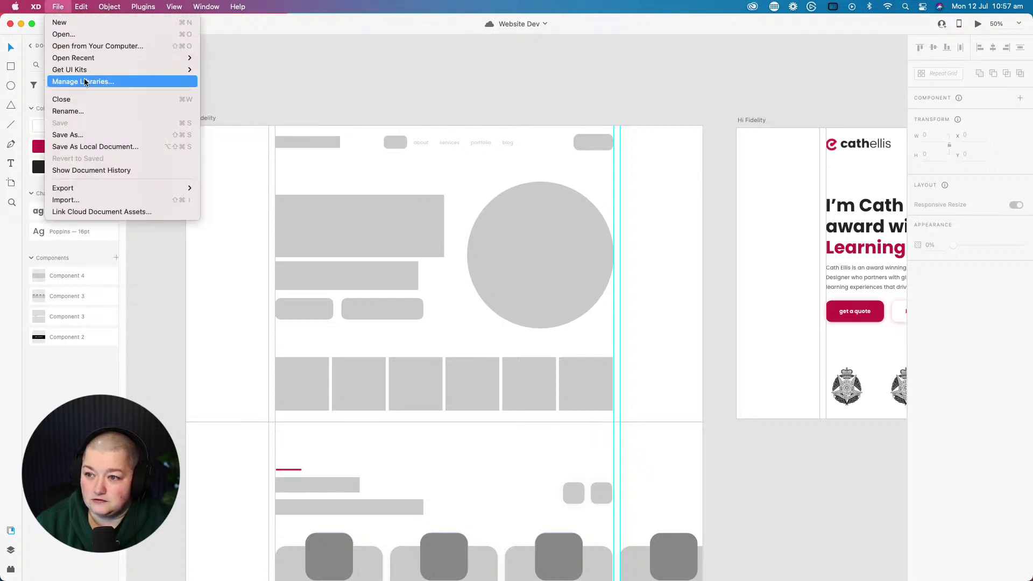
pyautogui.moveTo(87, 63)
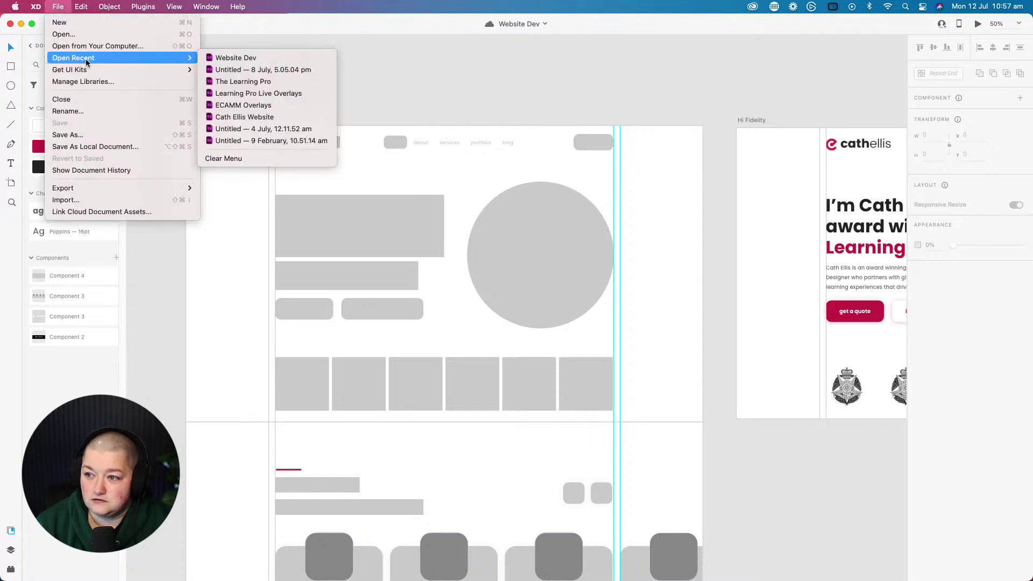
pyautogui.click(245, 82)
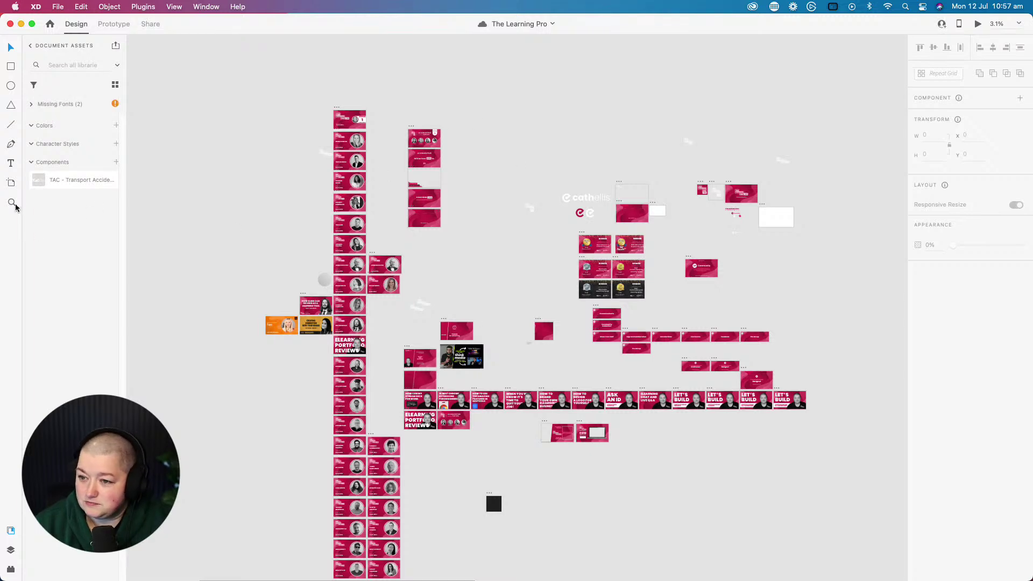
# - Look through the thumbnail artboards for the "Let's Build" series and its "PORTFOLIO DESIGN HI-FI WIREFRAMES" thumbnail
pyautogui.scroll(10, 343, 241)
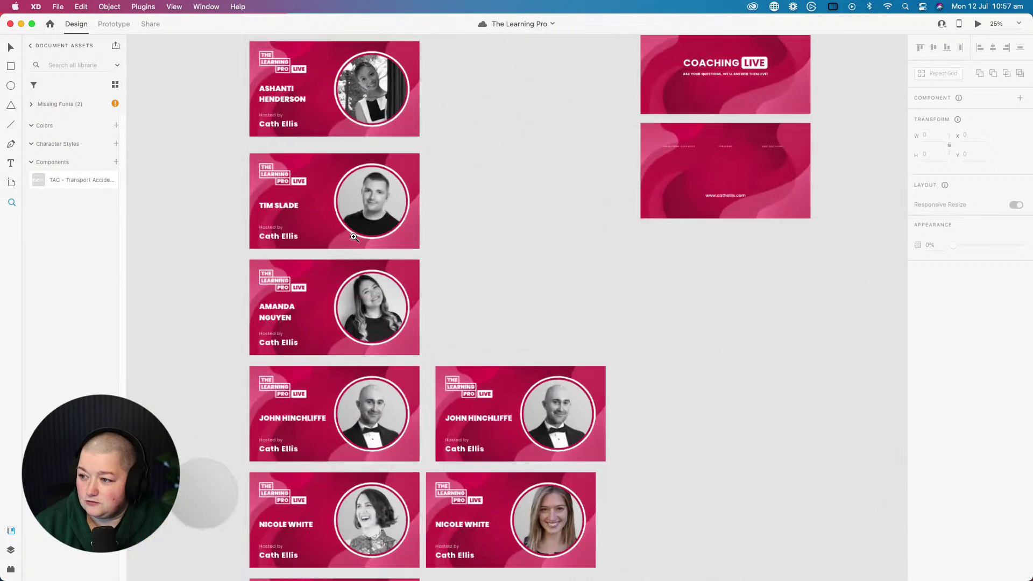
pyautogui.scroll(-15, 425, 377)
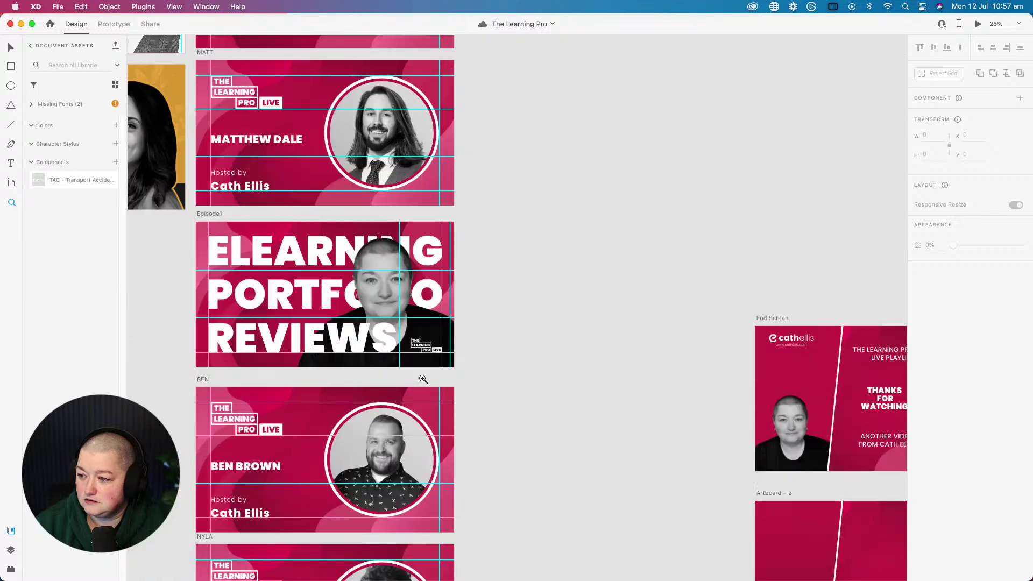
pyautogui.scroll(-6, 422, 375)
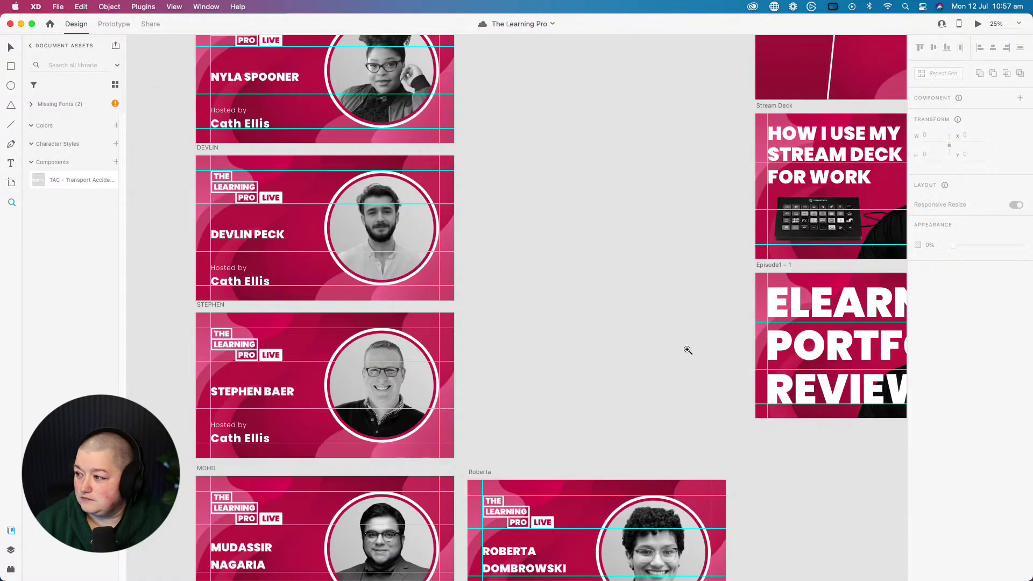
pyautogui.hscroll(20, 684, 347)
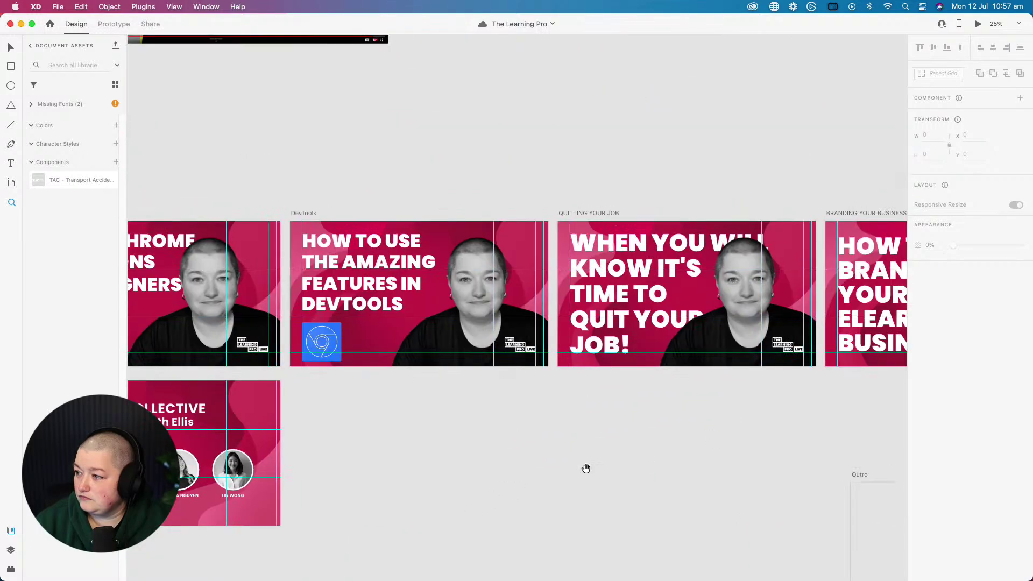
pyautogui.scroll(-10, 465, 536)
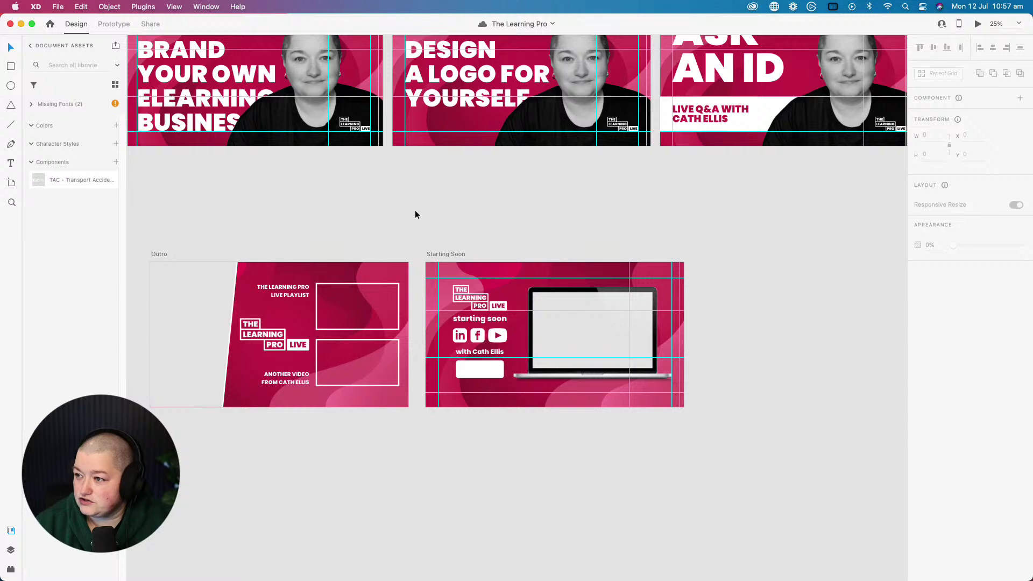
pyautogui.moveTo(436, 212); pyautogui.dragTo(129, 300)
pyautogui.moveTo(581, 314); pyautogui.dragTo(334, 321)
pyautogui.moveTo(582, 344); pyautogui.dragTo(270, 336)
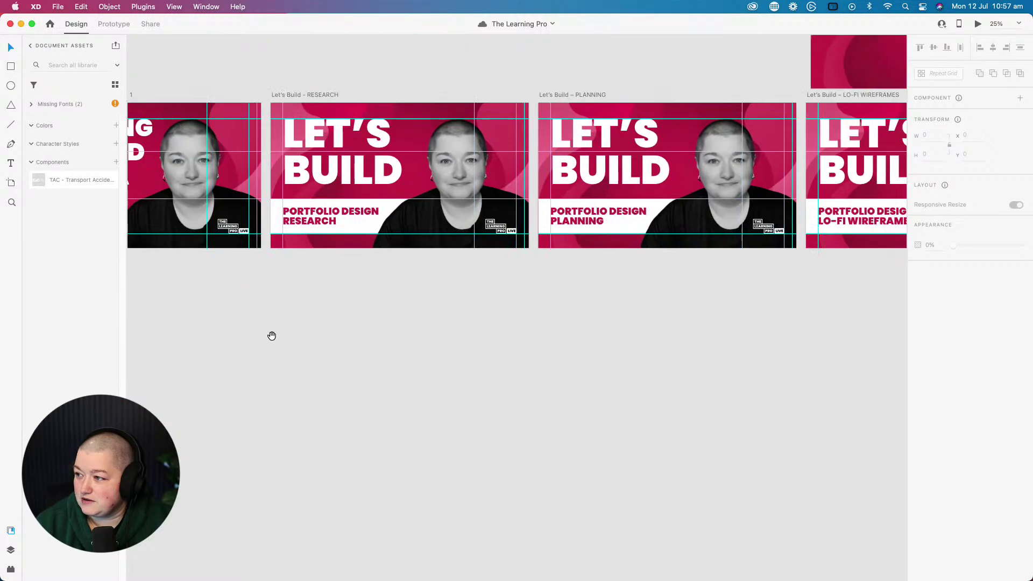
pyautogui.moveTo(538, 351); pyautogui.dragTo(299, 369)
pyautogui.moveTo(738, 353); pyautogui.dragTo(427, 365)
pyautogui.moveTo(576, 318); pyautogui.dragTo(341, 305)
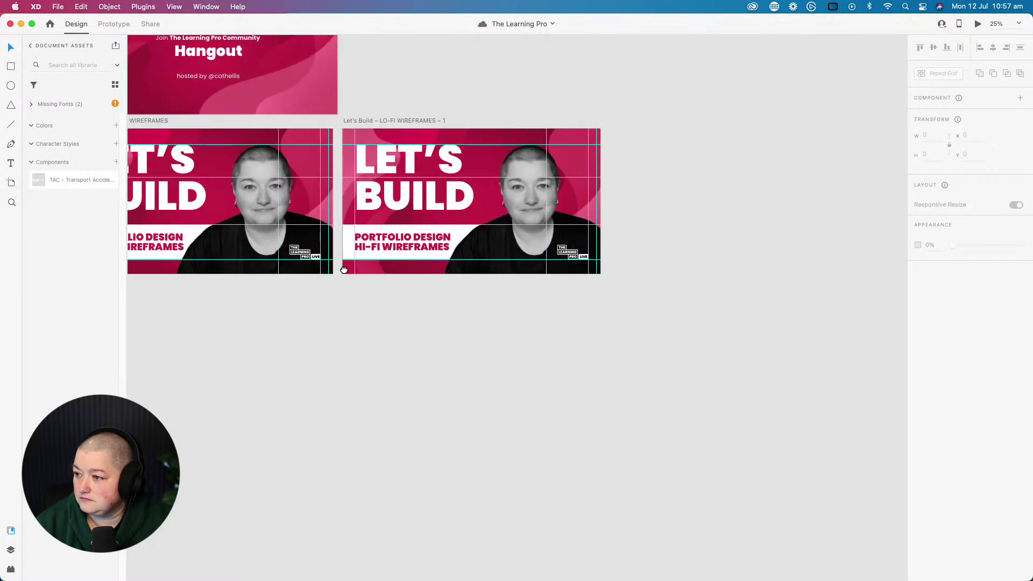
# - Duplicate the "HI-FI WIREFRAMES" thumbnail artboard and change the second line of the copy's subtitle to "TEST"
pyautogui.click(390, 121)
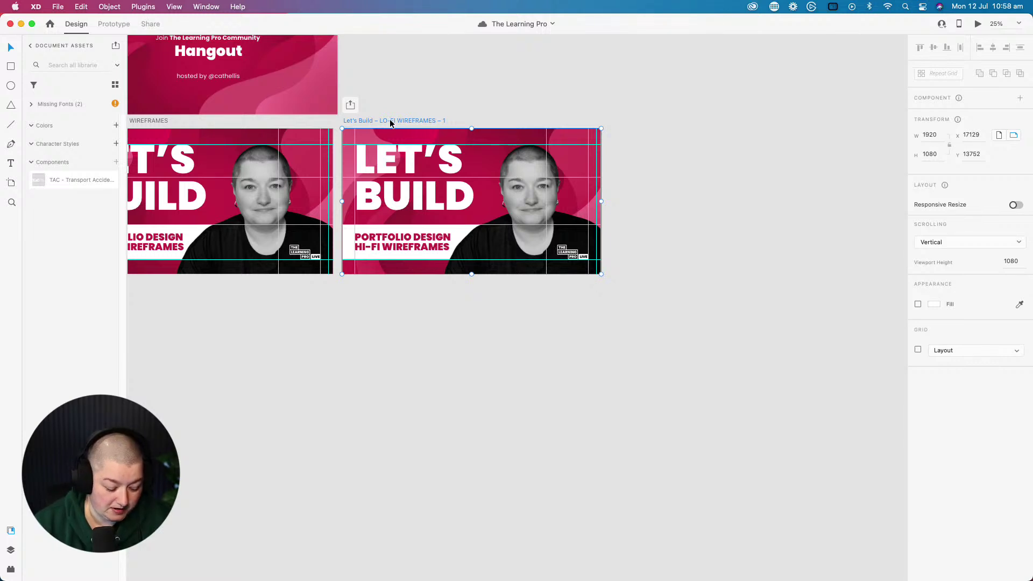
pyautogui.press('super+d')
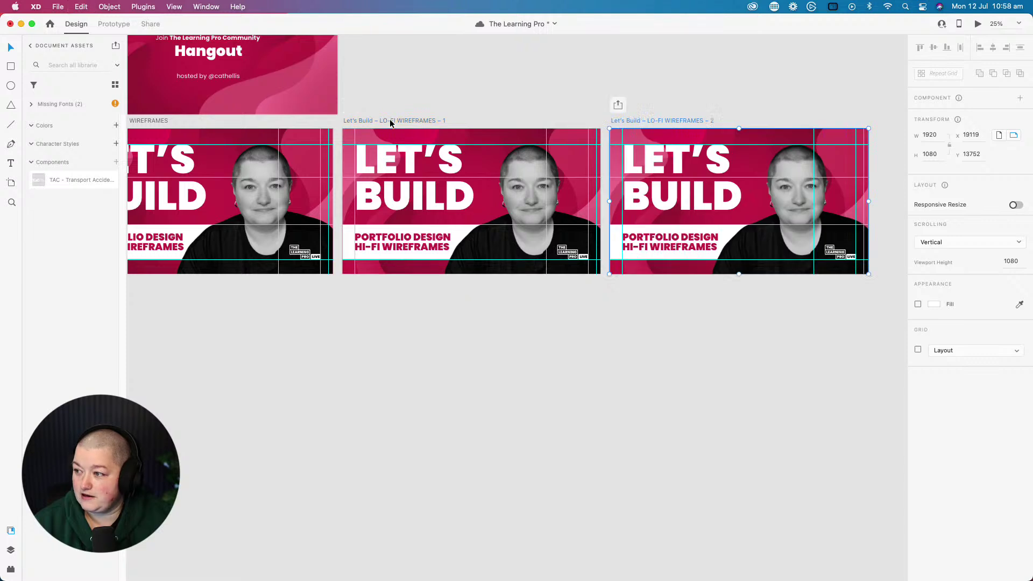
pyautogui.doubleClick(666, 244)
pyautogui.press('Escape')
pyautogui.doubleClick(676, 240)
pyautogui.click(676, 241)
pyautogui.tripleClick(673, 247)
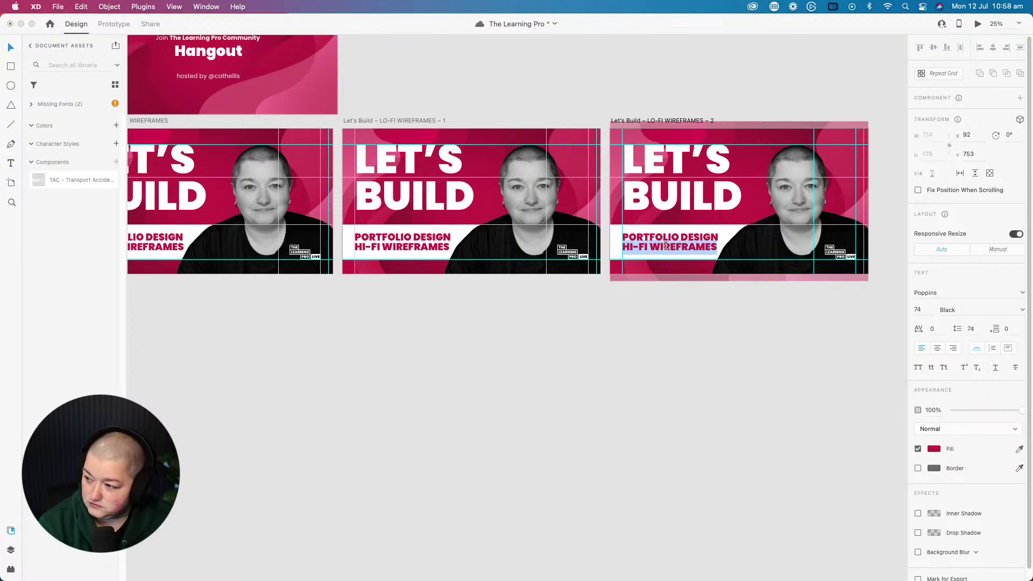
pyautogui.write('TES')
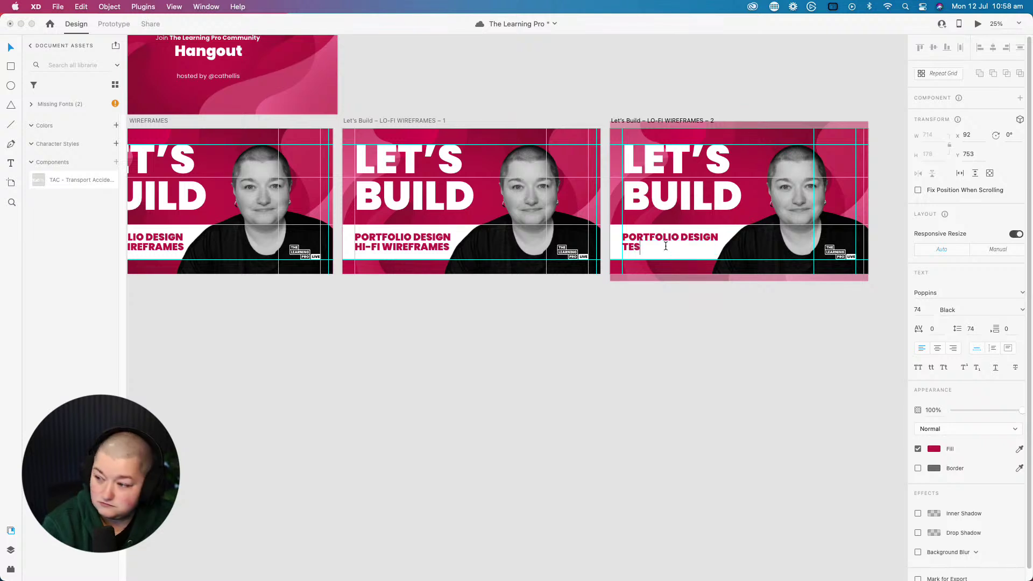
pyautogui.click(605, 326)
pyautogui.click(642, 121)
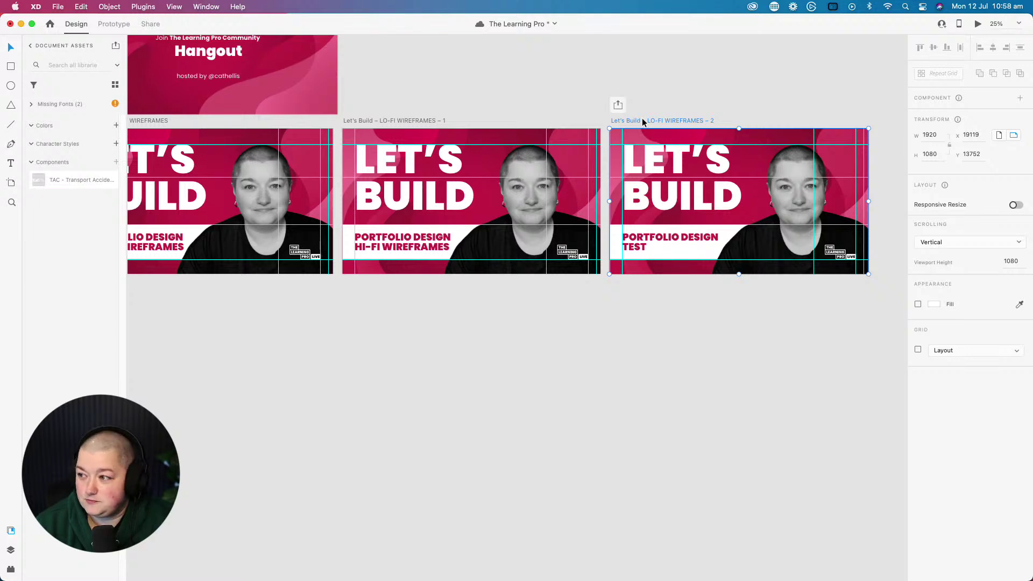
# - Examine the export settings and available file formats for the selected "TEST" thumbnail artboard, closing the export dialog without changing the format
pyautogui.click(57, 6)
pyautogui.moveTo(57, 191)
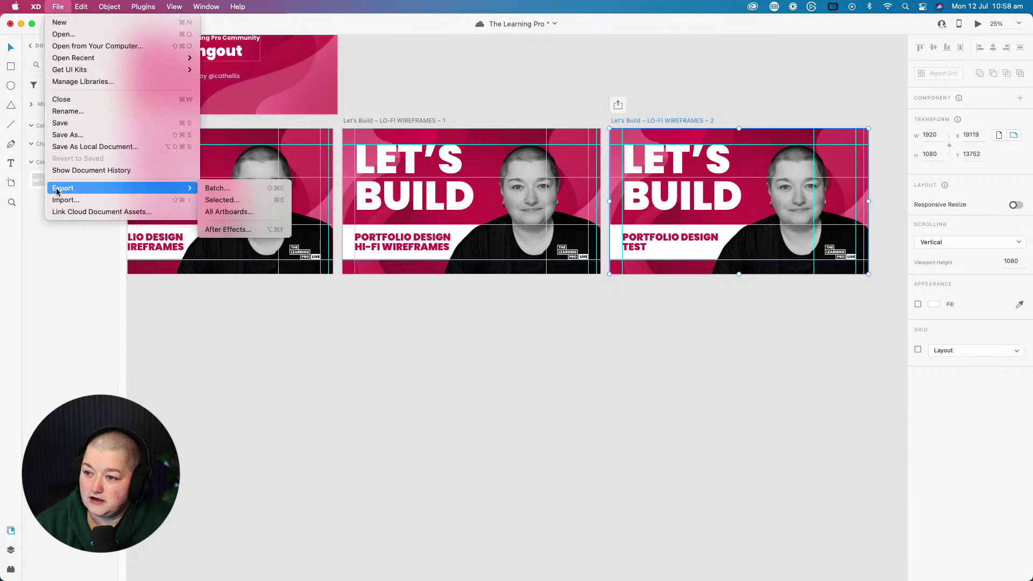
pyautogui.click(222, 200)
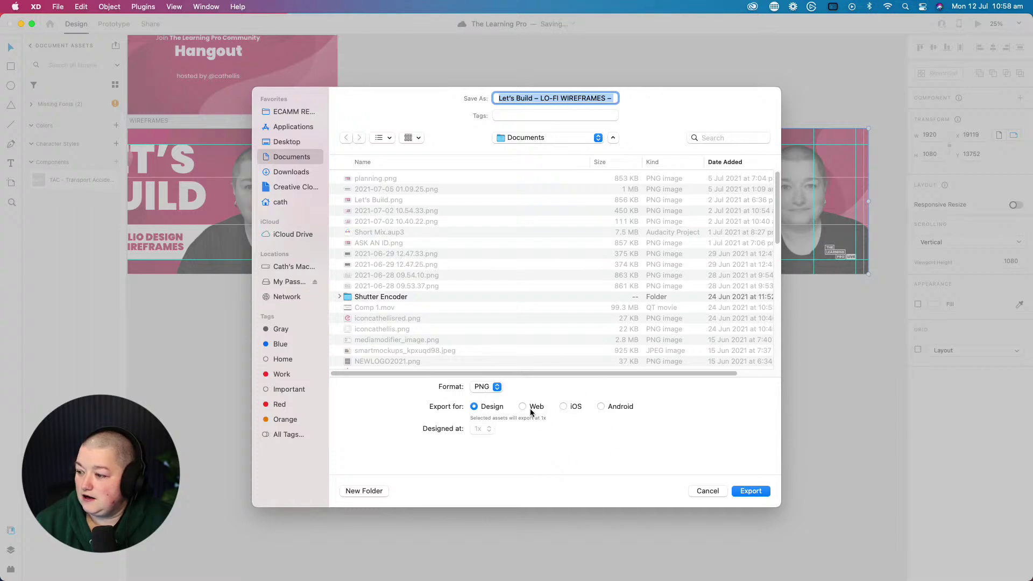
pyautogui.click(737, 493)
pyautogui.click(58, 7)
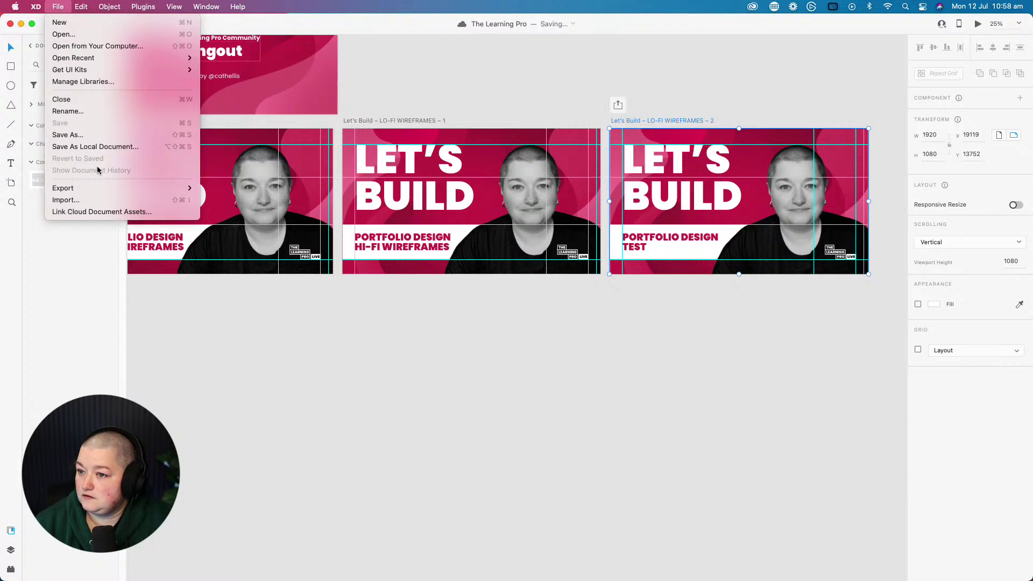
pyautogui.moveTo(99, 186)
pyautogui.click(256, 200)
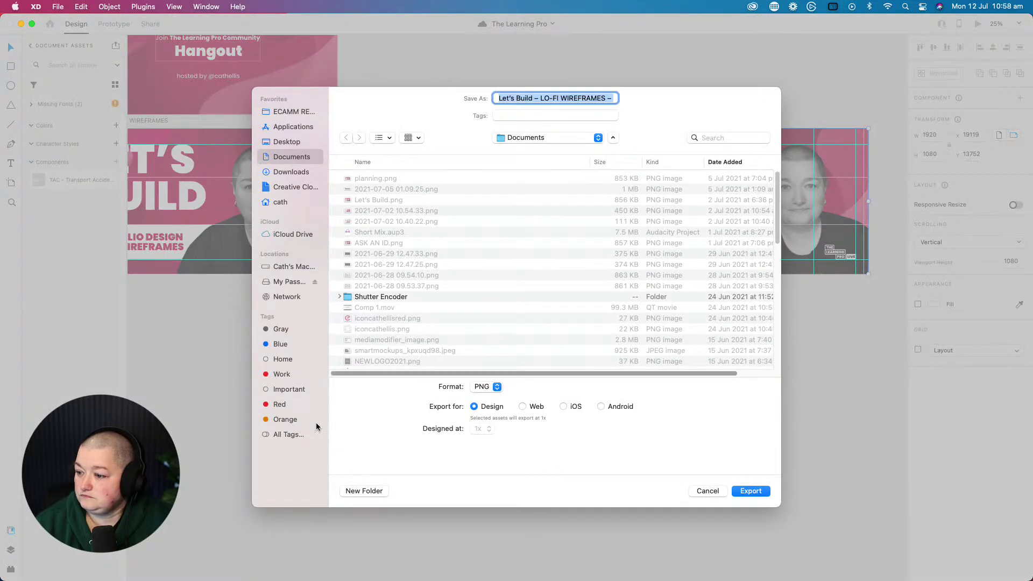
pyautogui.click(491, 387)
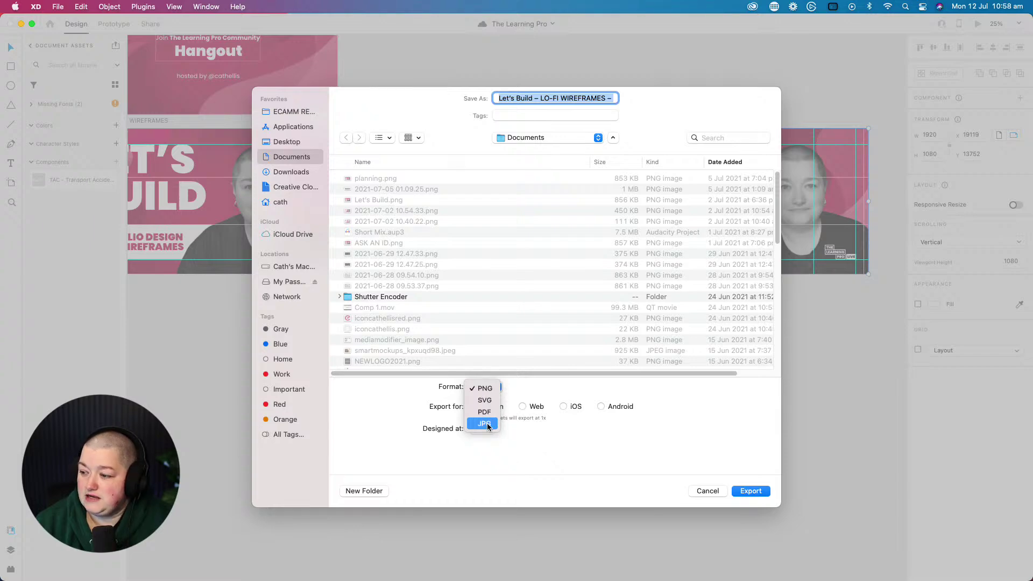
pyautogui.click(701, 492)
pyautogui.click(702, 492)
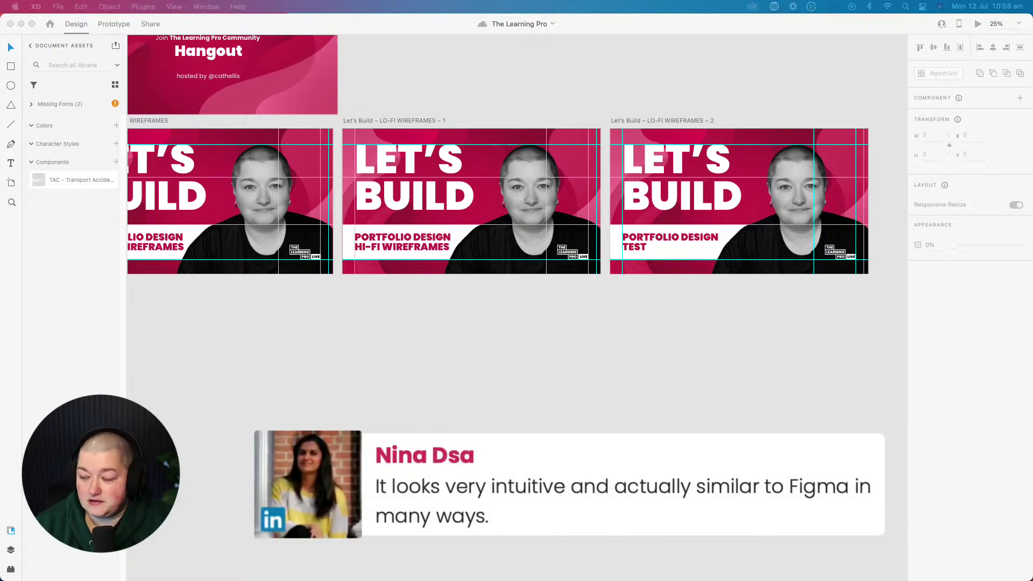
# - Look through the document's community event banners, award "WINNER" graphics, end screen and logo artwork
pyautogui.click(231, 307)
pyautogui.moveTo(226, 314)
pyautogui.mouseDown()
pyautogui.moveTo(418, 373)
pyautogui.moveTo(834, 473)
pyautogui.mouseUp()
pyautogui.moveTo(106, 180)
pyautogui.mouseDown()
pyautogui.moveTo(330, 203)
pyautogui.moveTo(598, 327)
pyautogui.moveTo(279, 315)
pyautogui.mouseUp()
pyautogui.scroll(5, 345, 269)
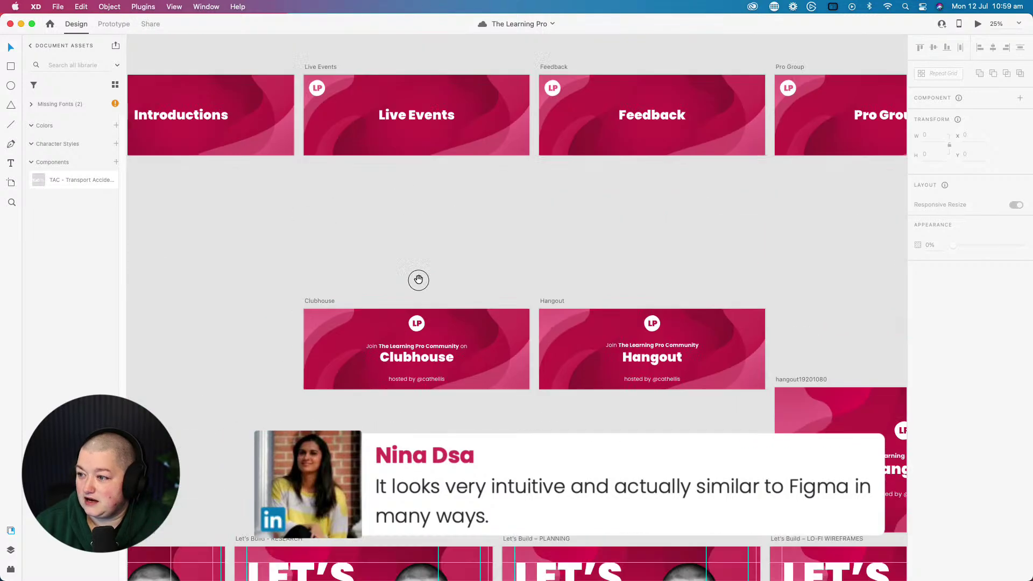
pyautogui.moveTo(235, 261); pyautogui.dragTo(669, 362)
pyautogui.scroll(5, 362, 269)
pyautogui.scroll(5, 362, 268)
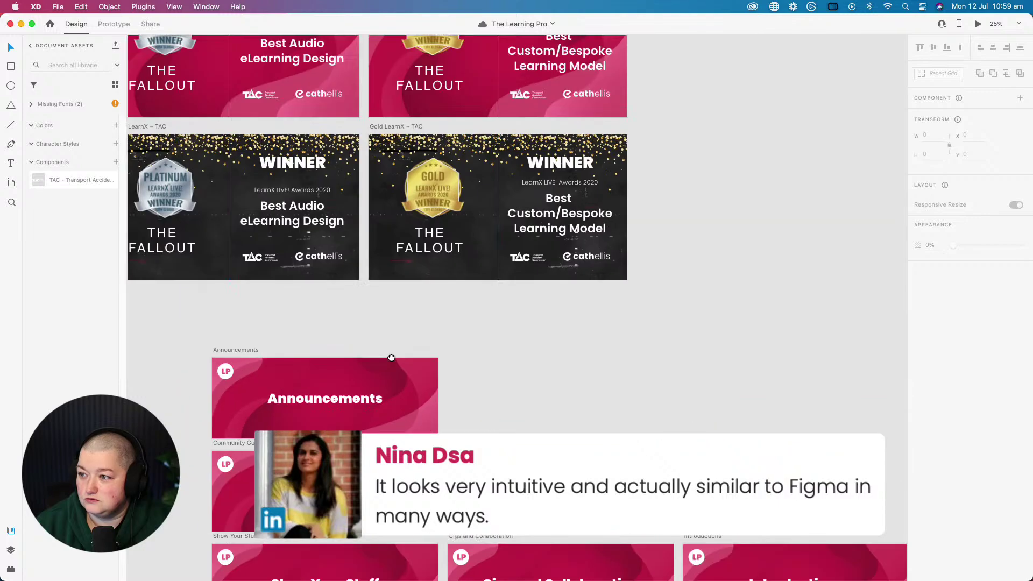
pyautogui.moveTo(385, 353); pyautogui.dragTo(515, 364)
pyautogui.scroll(5, 203, 203)
pyautogui.scroll(5, 203, 203)
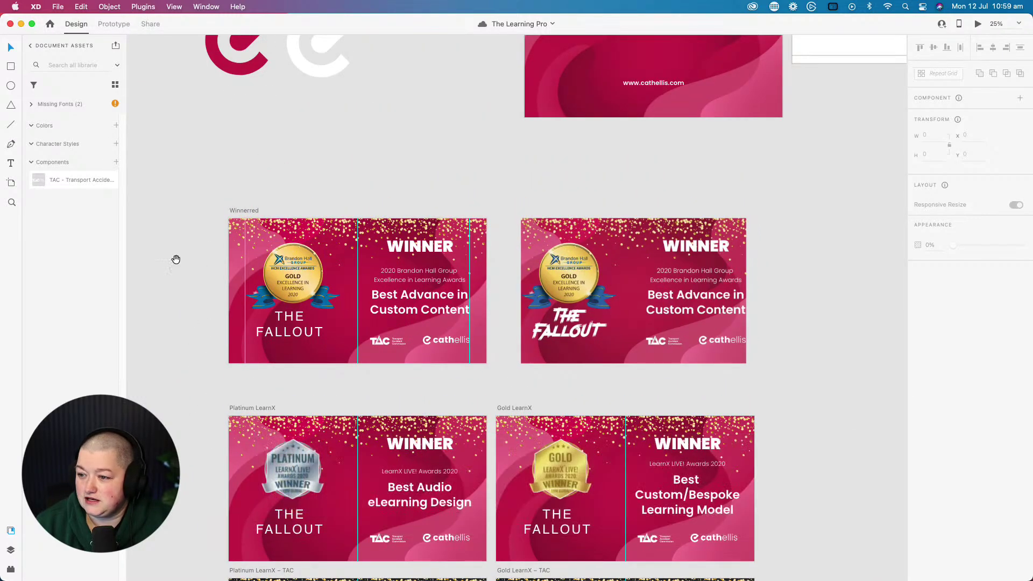
pyautogui.scroll(5, 176, 263)
pyautogui.hscroll(-10, 235, 267)
pyautogui.scroll(-5, 420, 394)
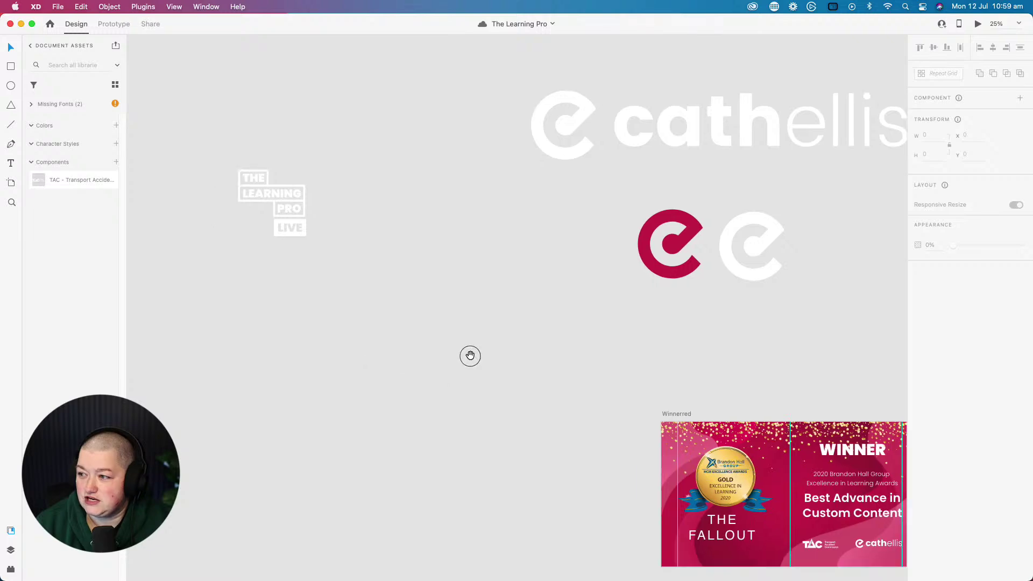
pyautogui.hscroll(10, 449, 238)
pyautogui.hscroll(3, 349, 278)
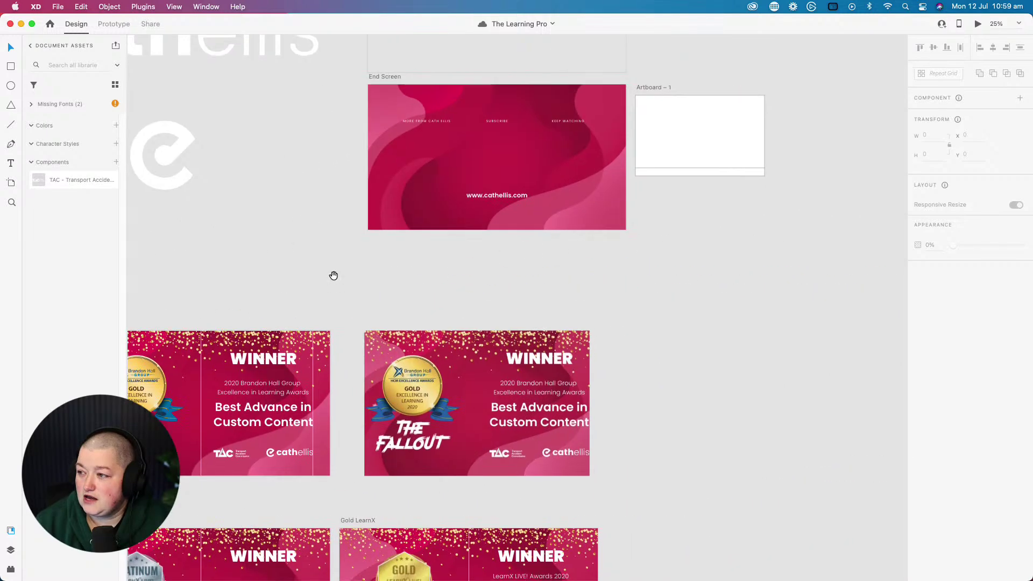
pyautogui.scroll(5, 377, 334)
pyautogui.hscroll(-5, 420, 387)
pyautogui.hscroll(-10, 376, 269)
pyautogui.scroll(-2, 409, 285)
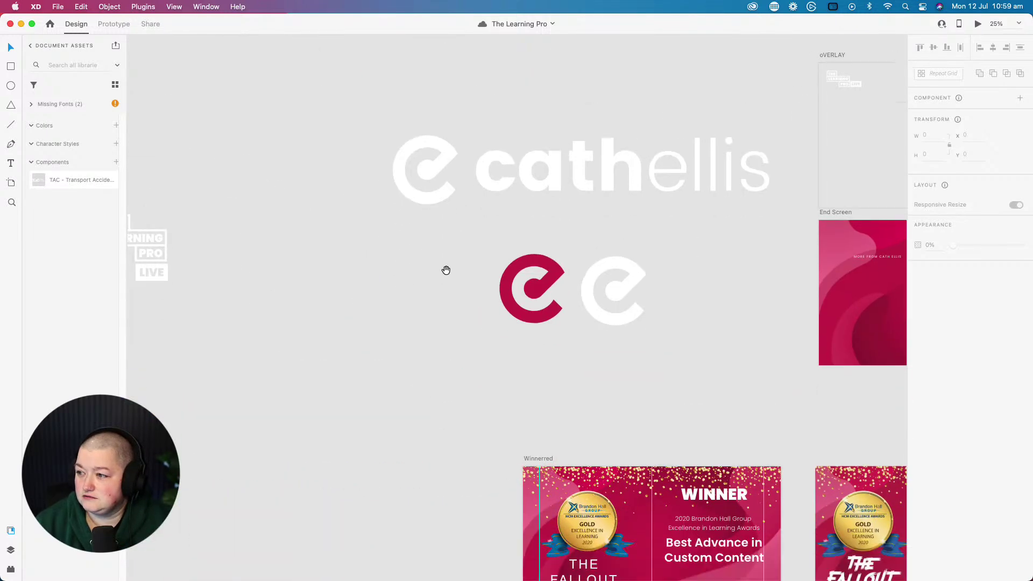
# - Look over the video thumbnails and the columns of guest-speaker thumbnails at 10% zoom, including one speaker's circular portrait
pyautogui.click(1017, 25)
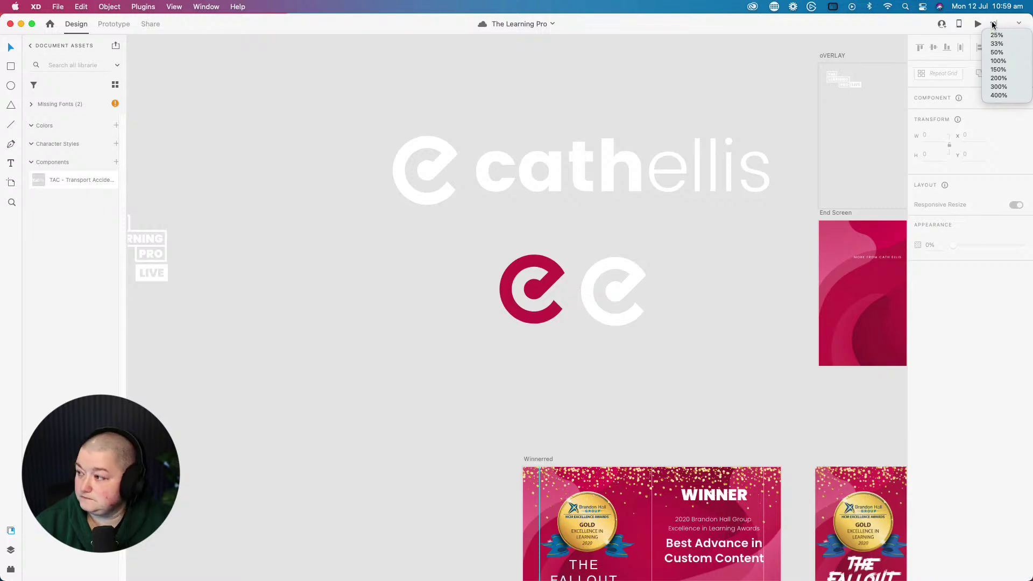
pyautogui.write('10')
pyautogui.press('Return')
pyautogui.moveTo(386, 405); pyautogui.dragTo(474, 200)
pyautogui.hscroll(-15, 474, 200)
pyautogui.scroll(-4, 474, 200)
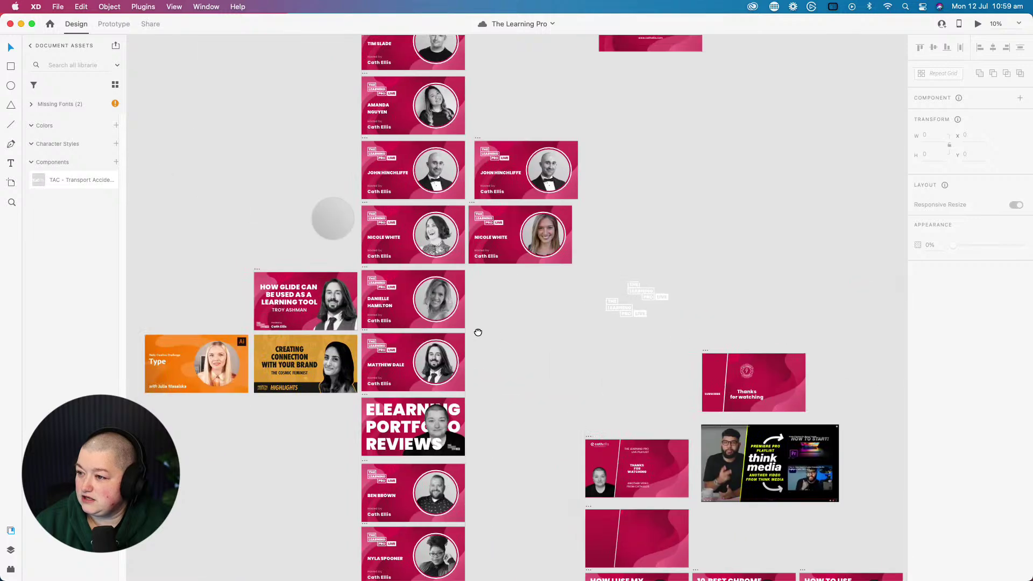
pyautogui.scroll(-20, 509, 319)
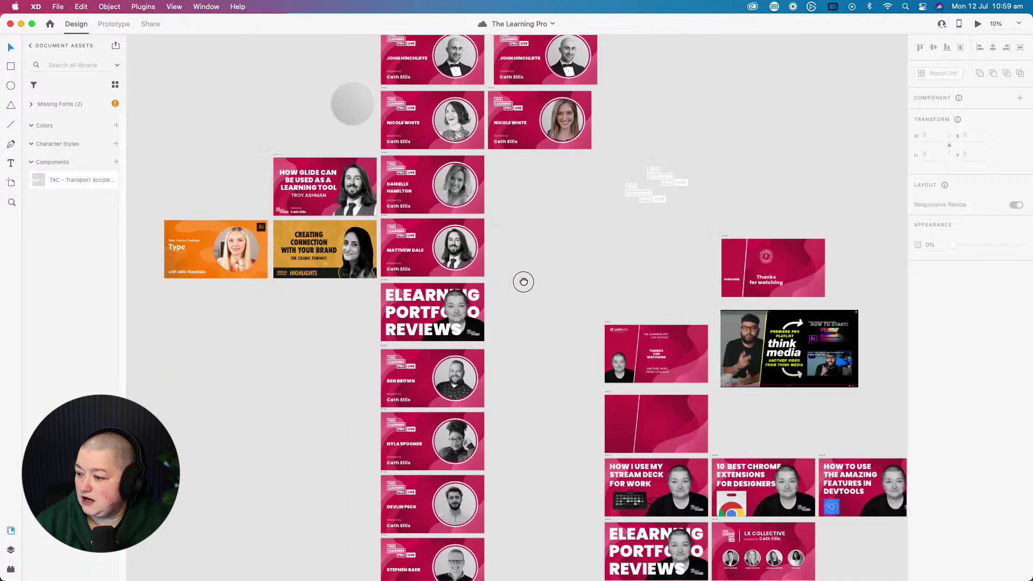
pyautogui.scroll(-2, 393, 196)
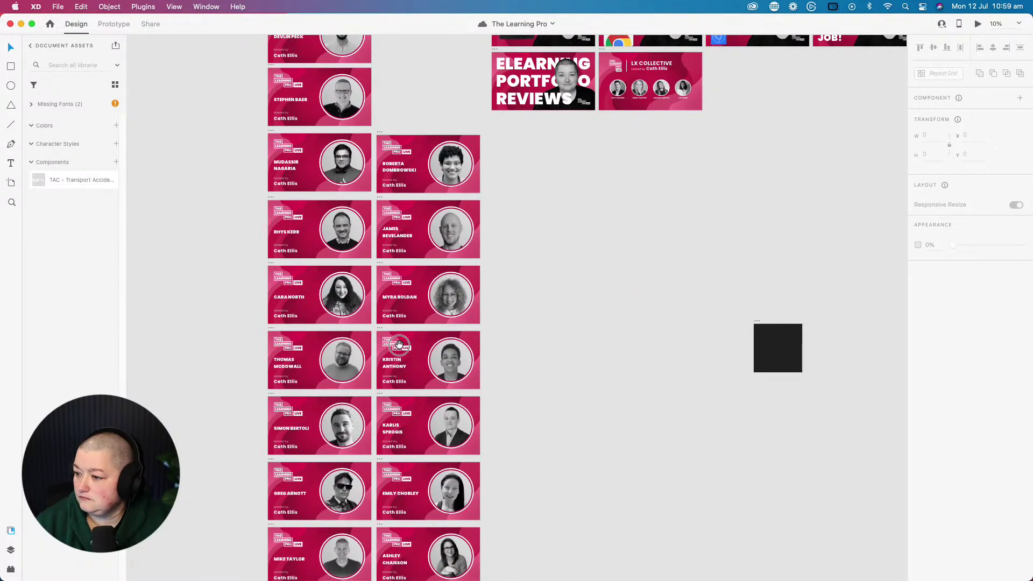
pyautogui.hscroll(-5, 393, 196)
pyautogui.hscroll(5, 464, 366)
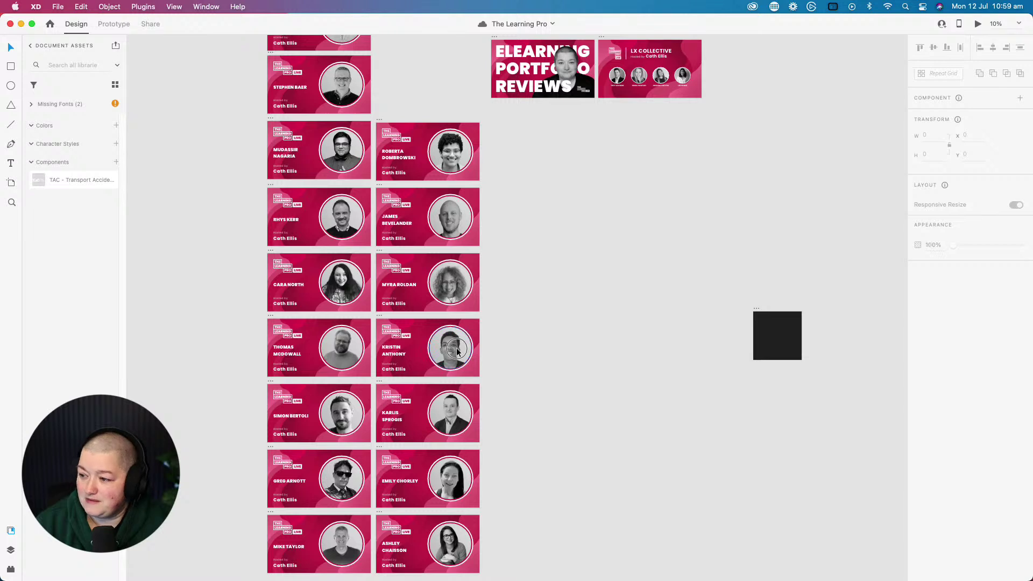
pyautogui.click(456, 352)
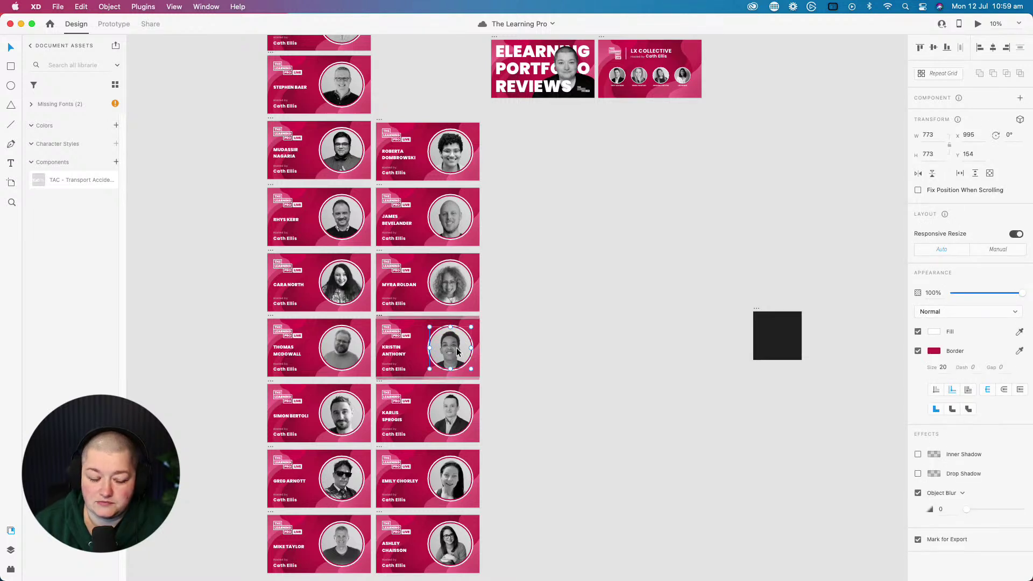
pyautogui.click(507, 332)
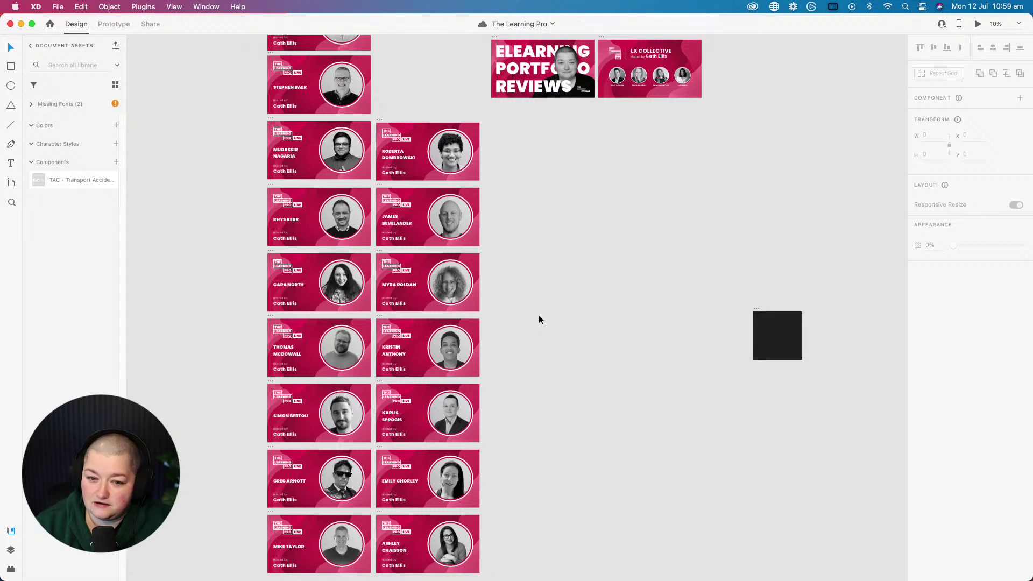
# - Close The Learning Pro document and return to the Website Dev document
pyautogui.scroll(10, 234, 244)
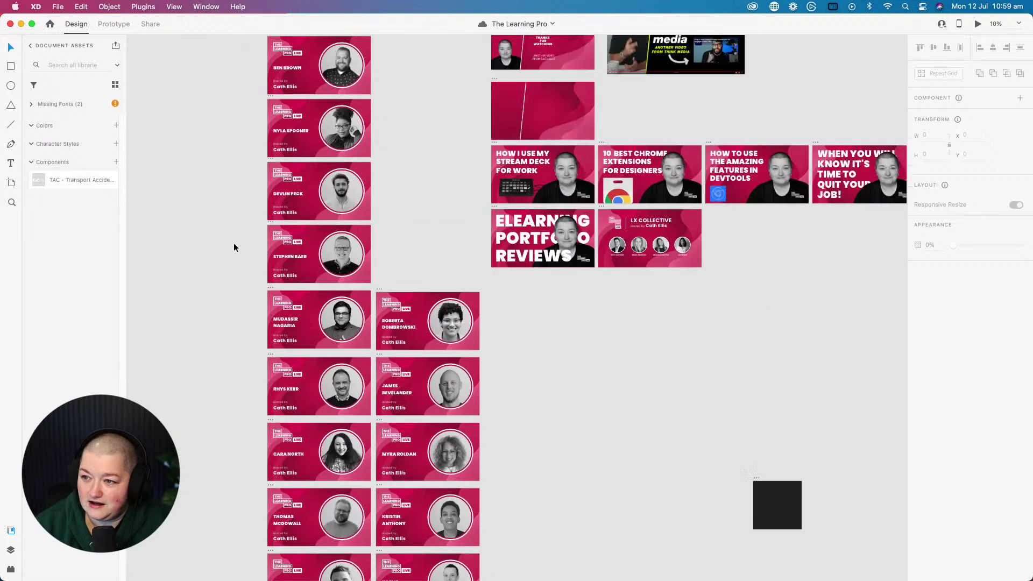
pyautogui.scroll(10, 234, 245)
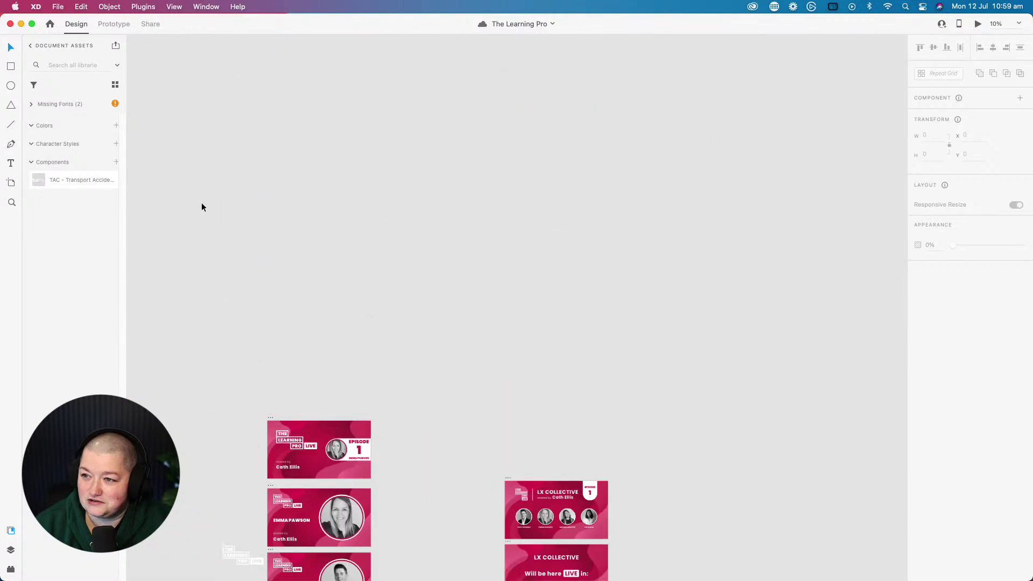
pyautogui.click(10, 23)
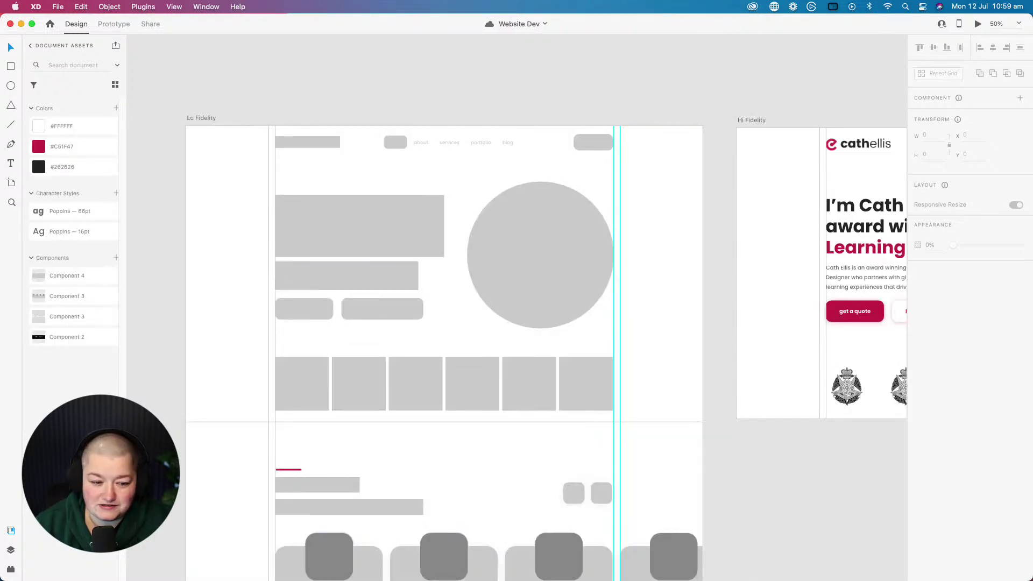